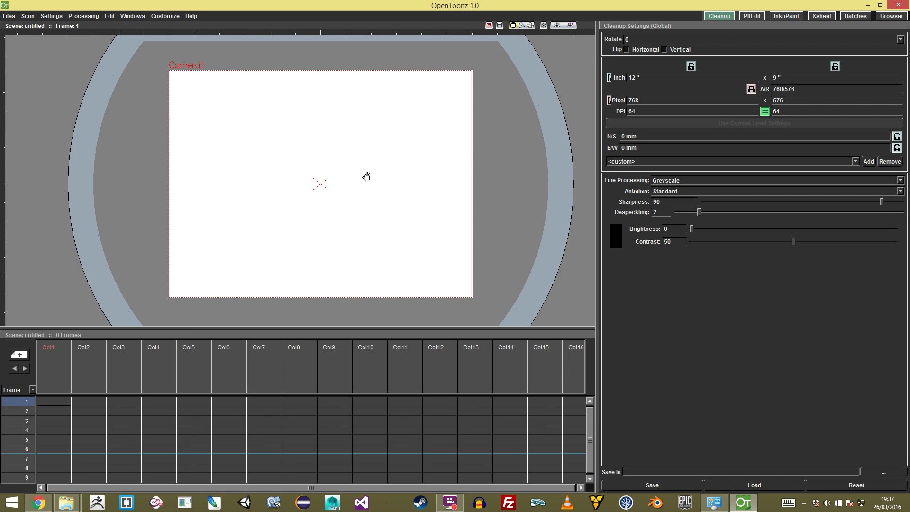
pyautogui.moveTo(379, 171)
pyautogui.mouseDown()
pyautogui.moveTo(373, 150)
pyautogui.moveTo(385, 167)
pyautogui.mouseUp()
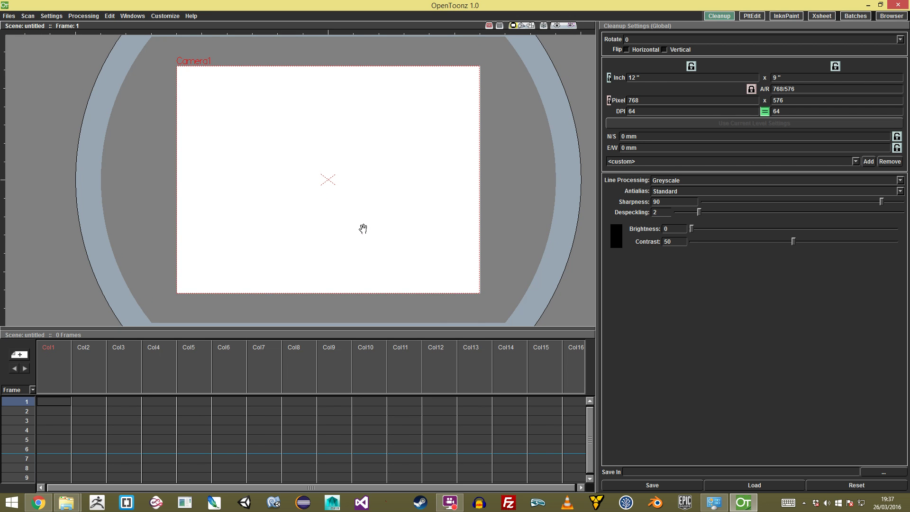
pyautogui.moveTo(353, 194); pyautogui.dragTo(349, 162)
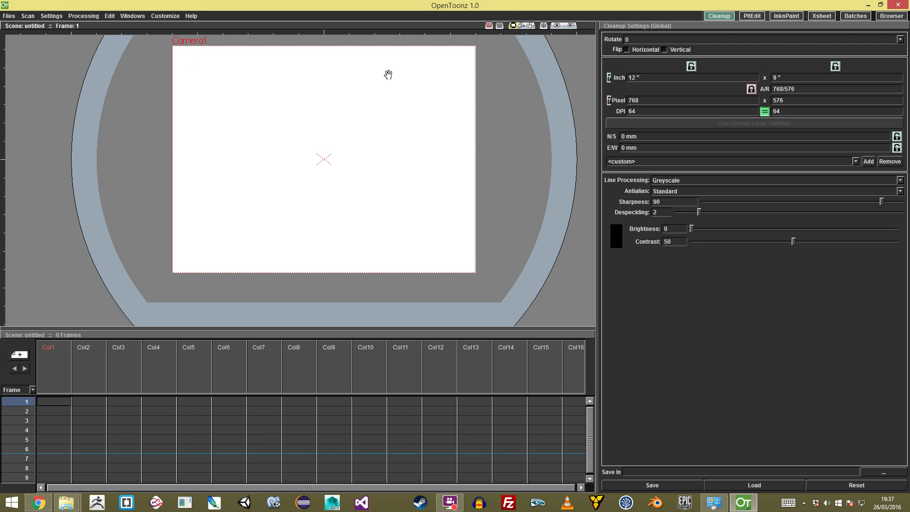
pyautogui.moveTo(352, 64); pyautogui.dragTo(355, 131)
pyautogui.moveTo(383, 163); pyautogui.dragTo(369, 161)
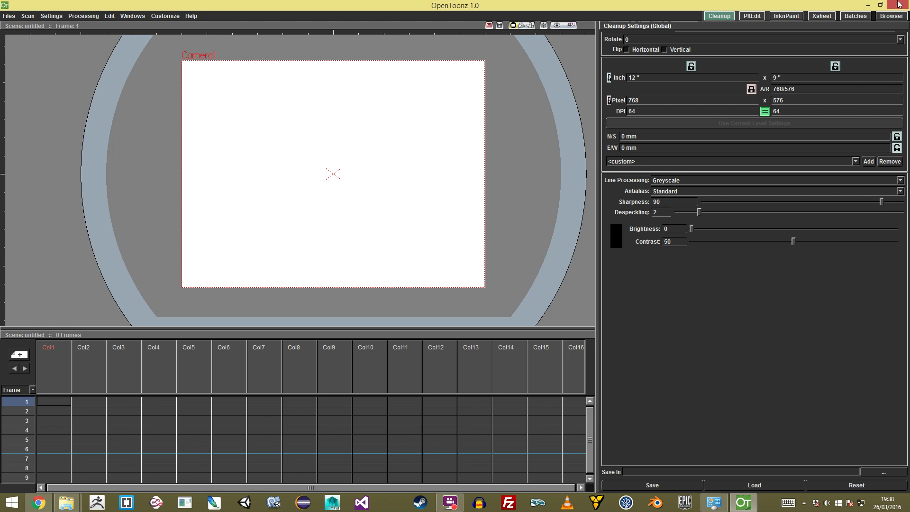
# Switch to the OpenToonz website in the browser, view its Japanese version and return to the English one.
pyautogui.moveTo(909, 31); pyautogui.dragTo(454, 1)
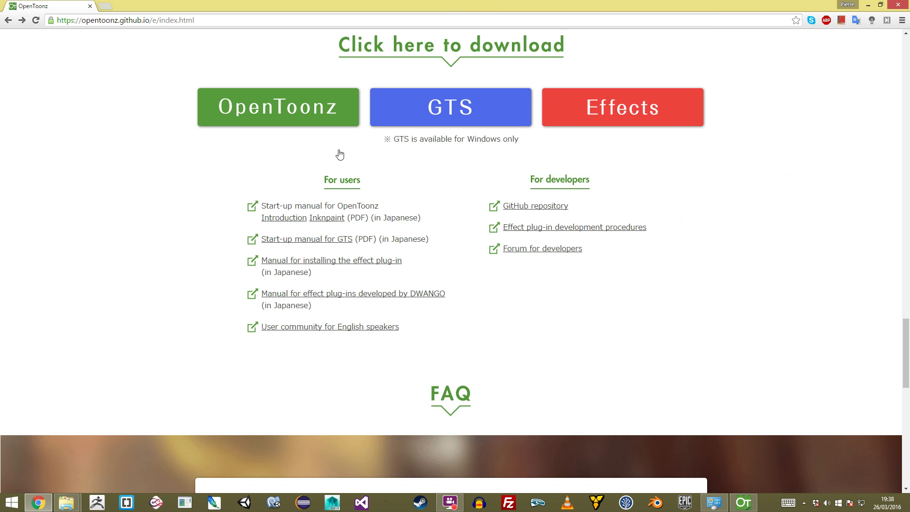
pyautogui.scroll(10, 330, 162)
pyautogui.scroll(15, 332, 161)
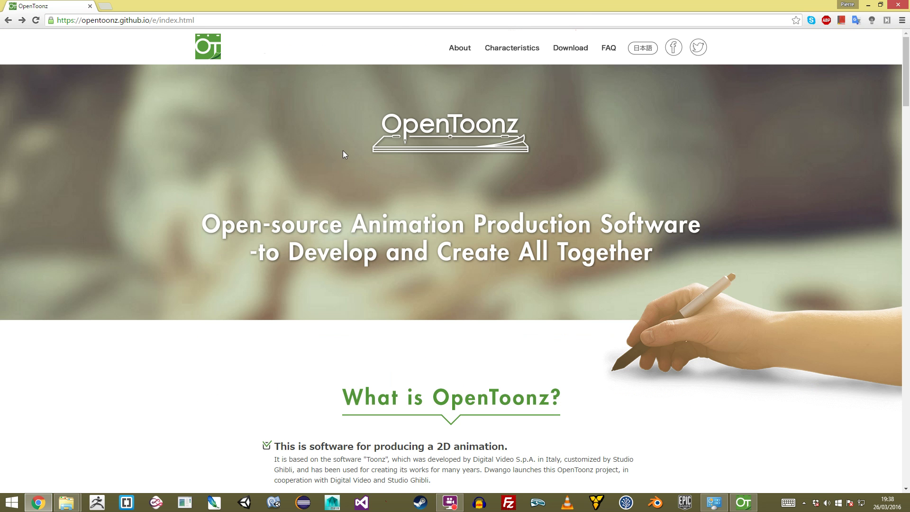
pyautogui.click(644, 48)
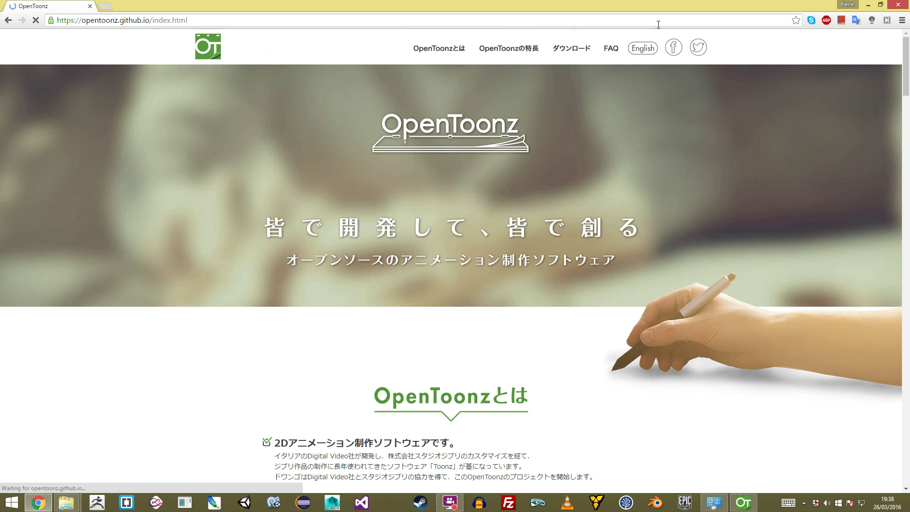
pyautogui.click(647, 49)
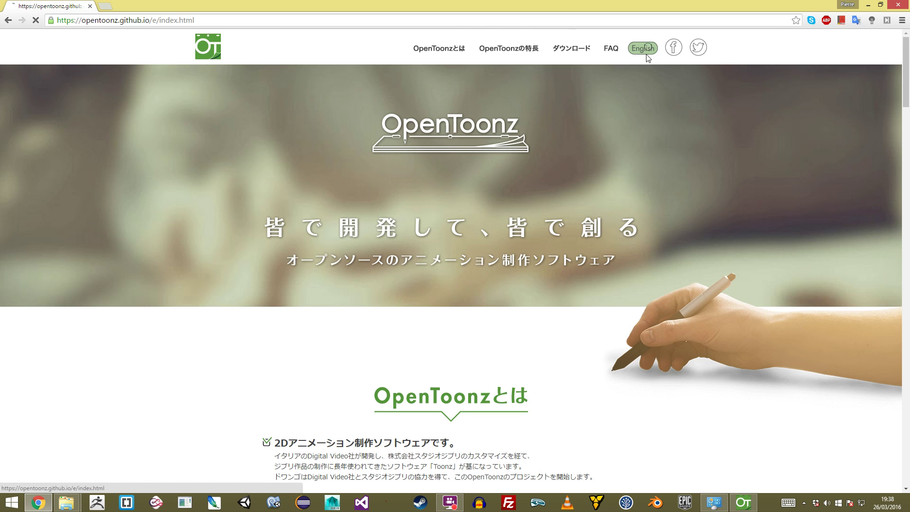
# Read through the Characteristics of OpenToonz and the GTS scanning tool sections of the website.
pyautogui.moveTo(906, 68); pyautogui.dragTo(905, 168)
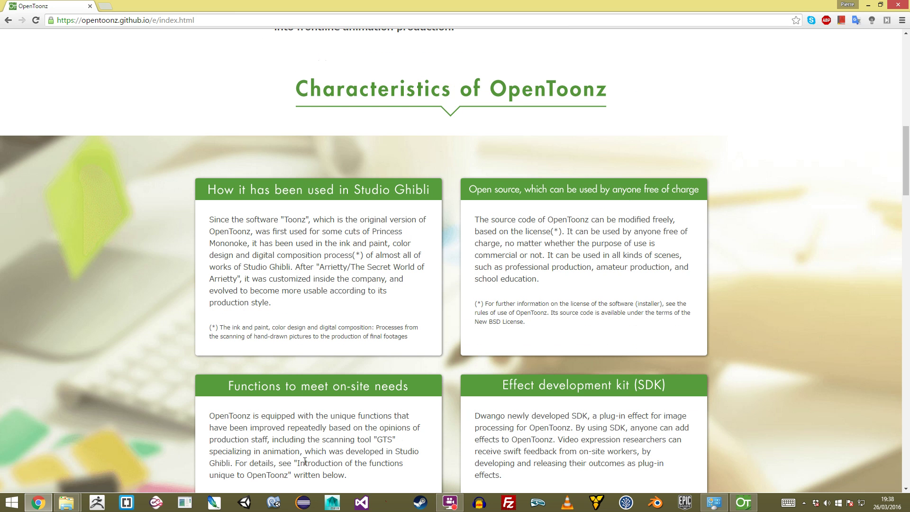
pyautogui.moveTo(494, 219); pyautogui.dragTo(598, 232)
pyautogui.click(742, 249)
pyautogui.moveTo(906, 160); pyautogui.dragTo(891, 246)
pyautogui.scroll(-9, 870, 293)
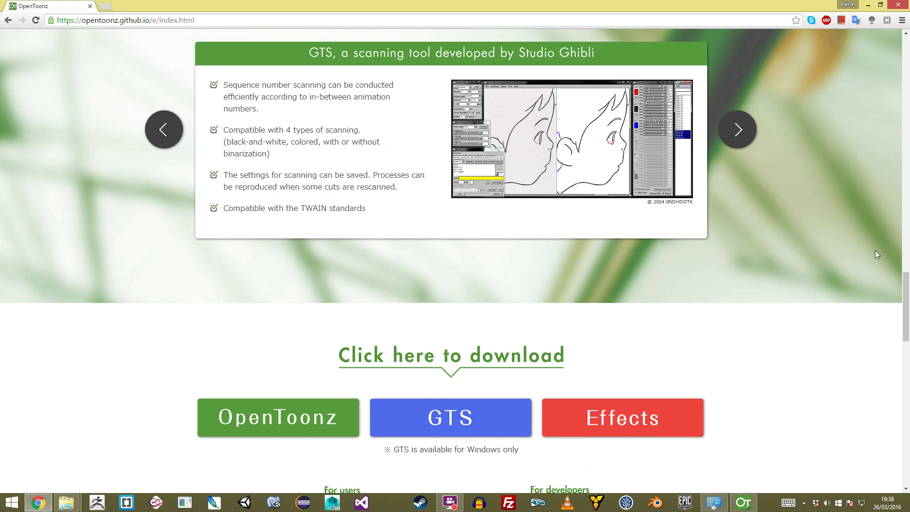
# Examine the download section, including the language note on the OpenToonz start-up manuals.
pyautogui.moveTo(908, 287); pyautogui.dragTo(891, 319)
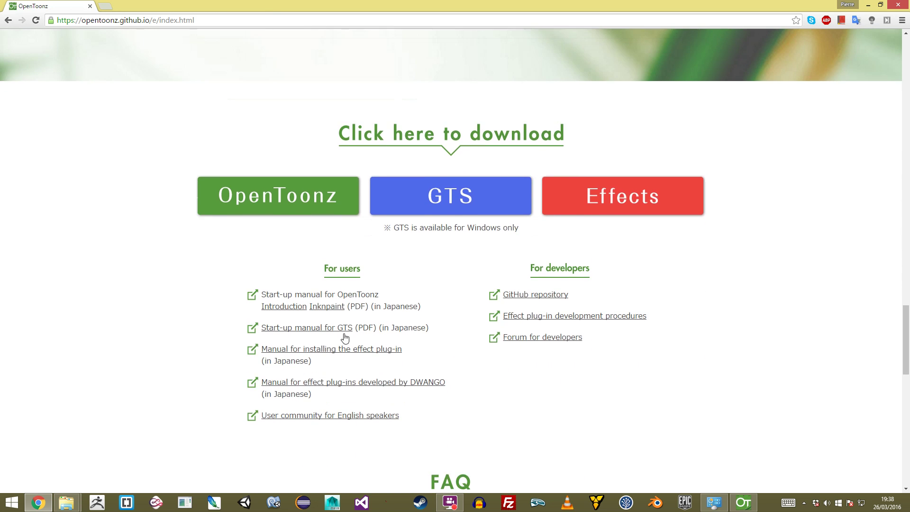
pyautogui.moveTo(375, 306)
pyautogui.mouseDown()
pyautogui.moveTo(413, 307)
pyautogui.moveTo(392, 308)
pyautogui.mouseUp()
pyautogui.click(413, 290)
pyautogui.click(392, 317)
pyautogui.click(402, 309)
pyautogui.moveTo(902, 321); pyautogui.dragTo(885, 350)
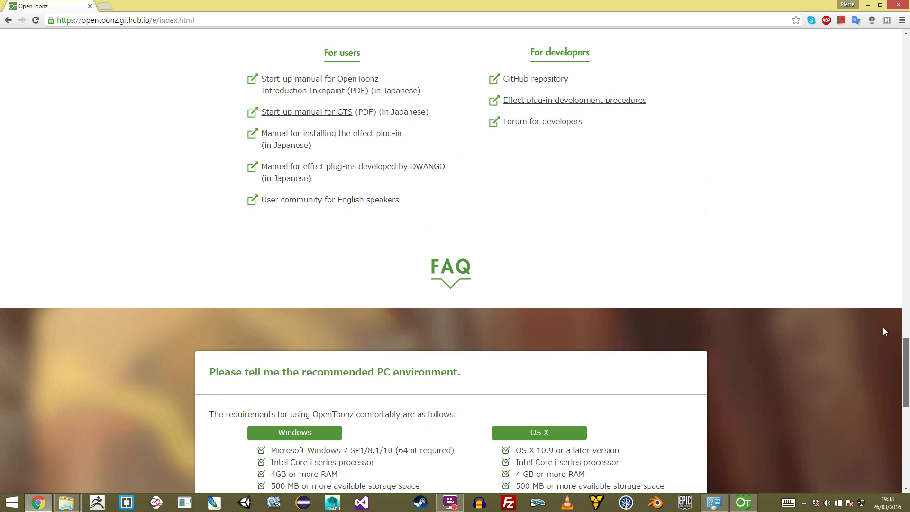
pyautogui.scroll(3, 883, 328)
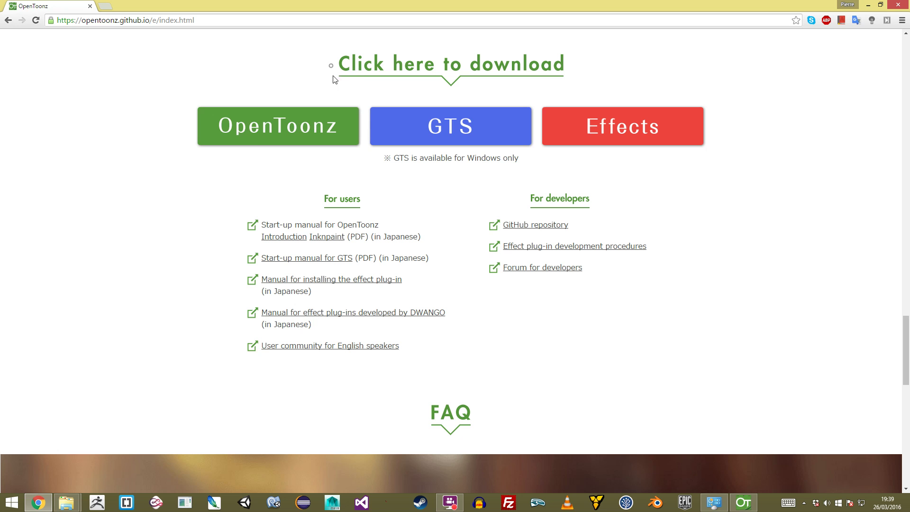
# Open the OpenToonz download page, read the Terms of Use to the end and return to the main page.
pyautogui.click(263, 137)
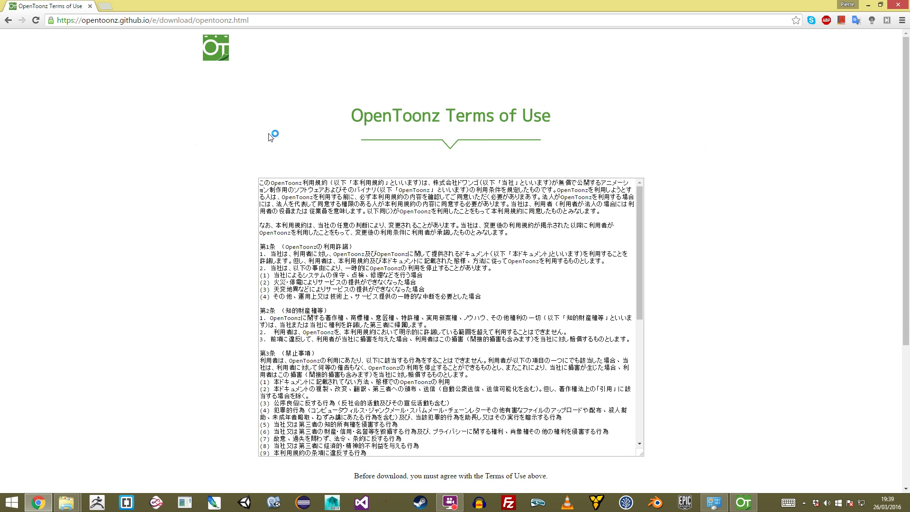
pyautogui.moveTo(904, 122); pyautogui.dragTo(900, 170)
pyautogui.moveTo(637, 216); pyautogui.dragTo(638, 345)
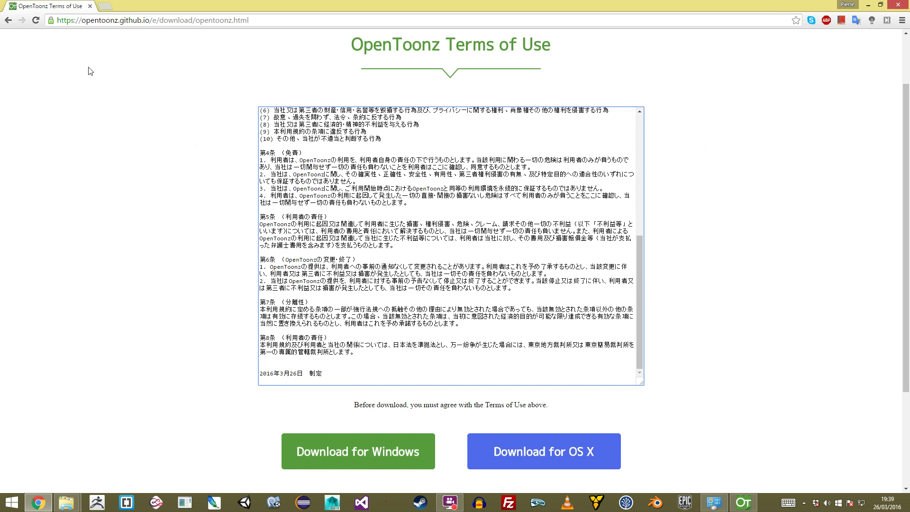
pyautogui.click(9, 22)
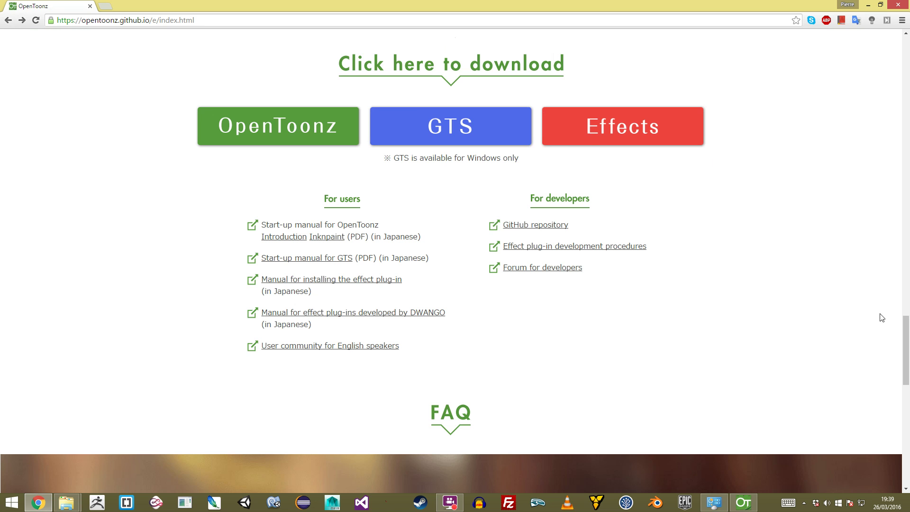
# Examine the FAQ's recommended PC environment for running OpenToonz on Windows and OS X.
pyautogui.moveTo(904, 327)
pyautogui.mouseDown()
pyautogui.moveTo(904, 344)
pyautogui.moveTo(901, 315)
pyautogui.mouseUp()
pyautogui.scroll(2, 902, 315)
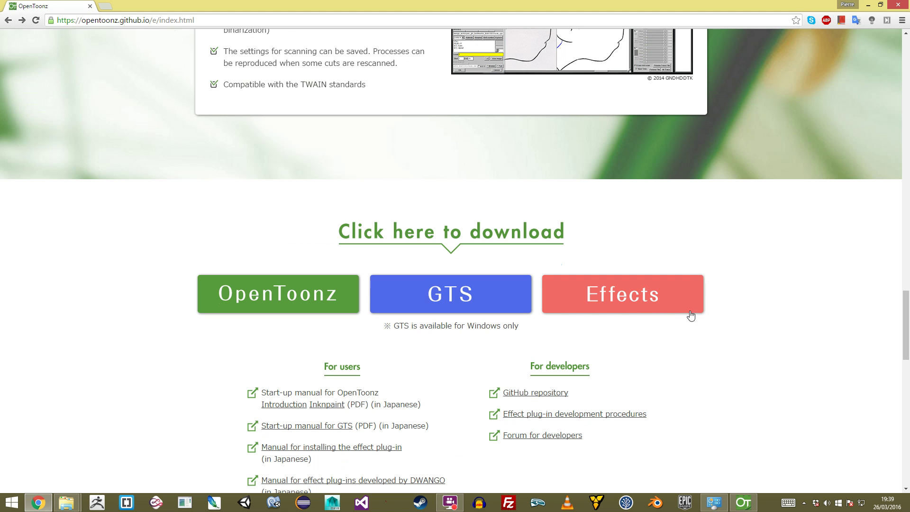
pyautogui.moveTo(903, 332); pyautogui.dragTo(888, 401)
pyautogui.moveTo(276, 288); pyautogui.dragTo(428, 340)
pyautogui.click(436, 341)
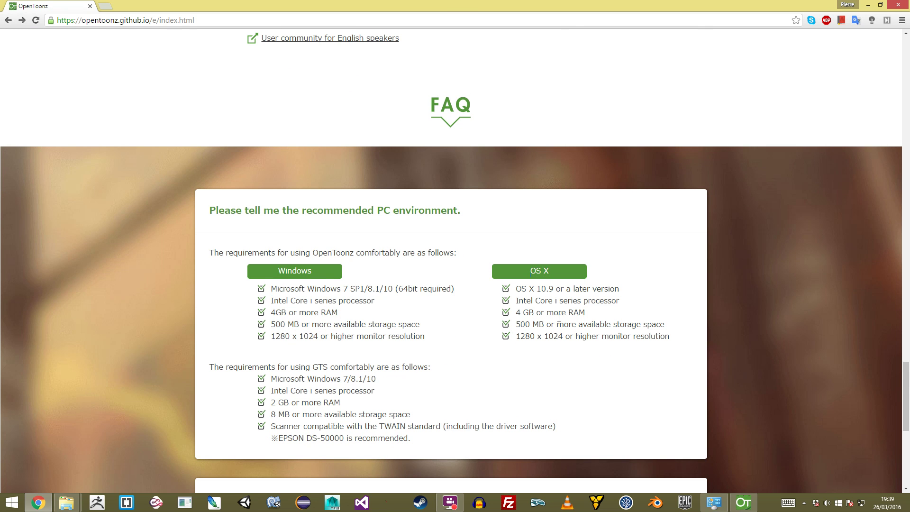
pyautogui.moveTo(680, 343); pyautogui.dragTo(488, 284)
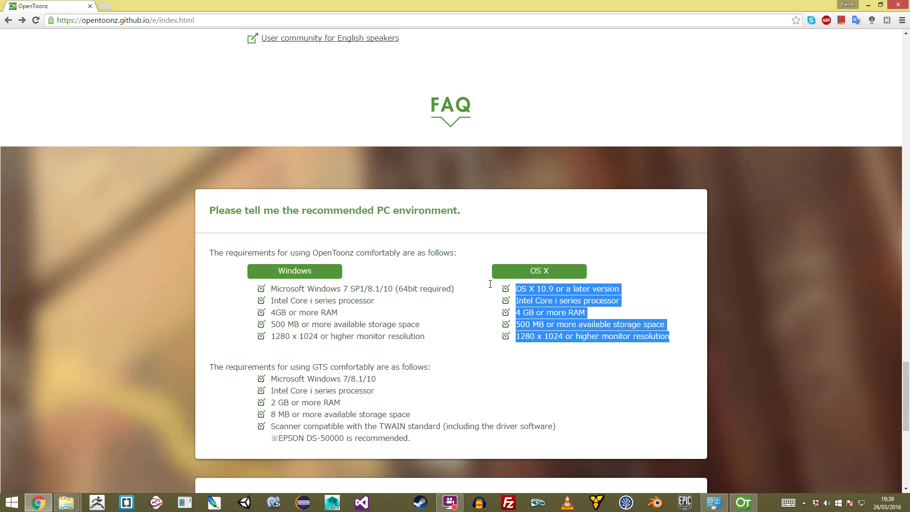
pyautogui.click(455, 329)
# Switch back to the OpenToonz application.
pyautogui.click(748, 503)
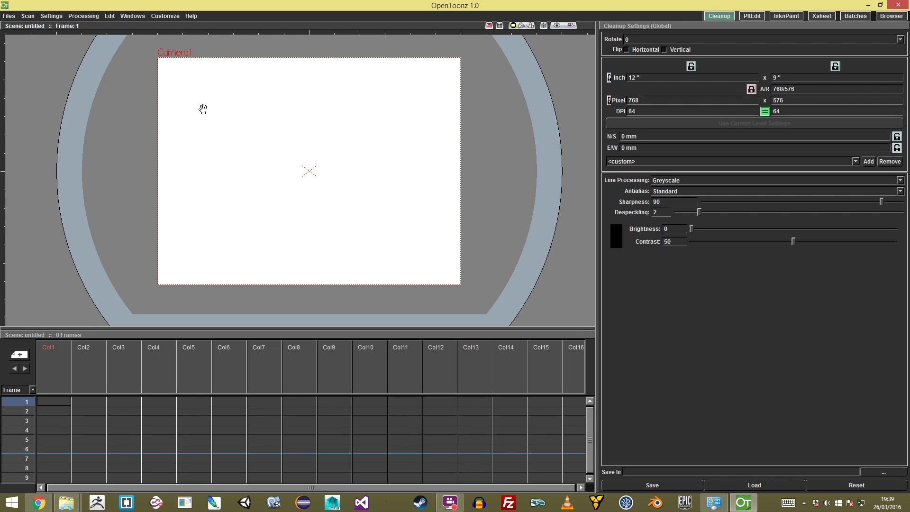
pyautogui.moveTo(367, 195); pyautogui.dragTo(366, 199)
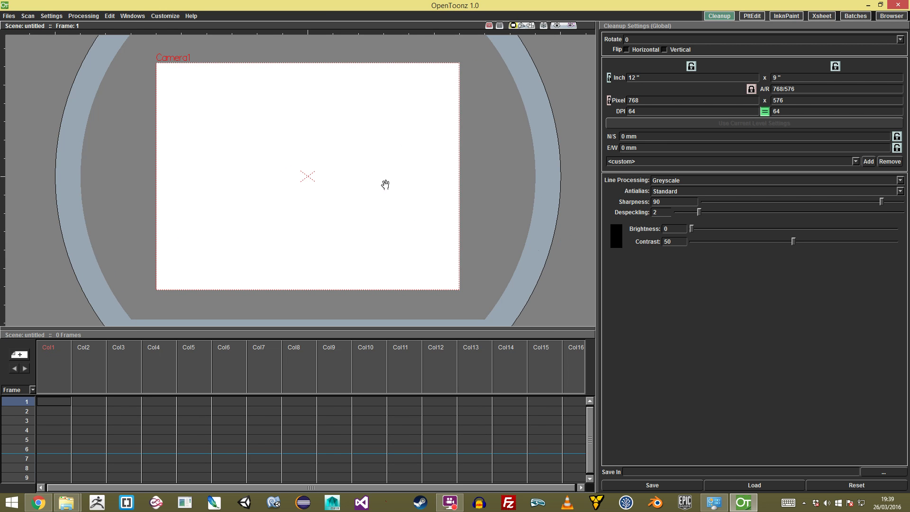
pyautogui.moveTo(340, 138); pyautogui.dragTo(345, 154)
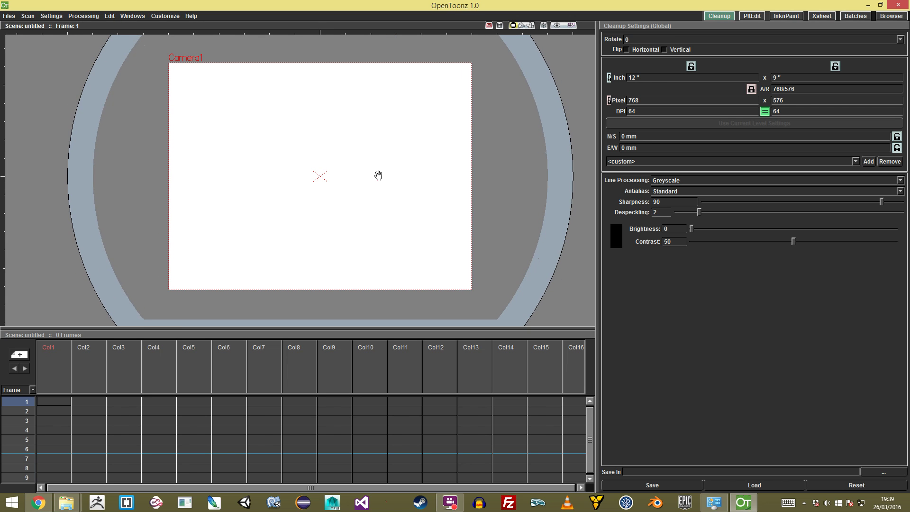
pyautogui.moveTo(356, 179); pyautogui.dragTo(403, 184)
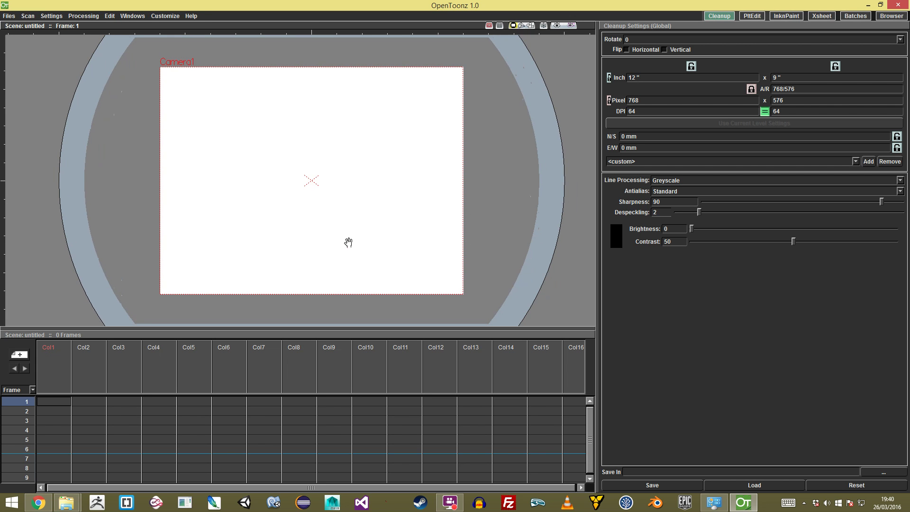
pyautogui.moveTo(388, 282); pyautogui.dragTo(356, 187)
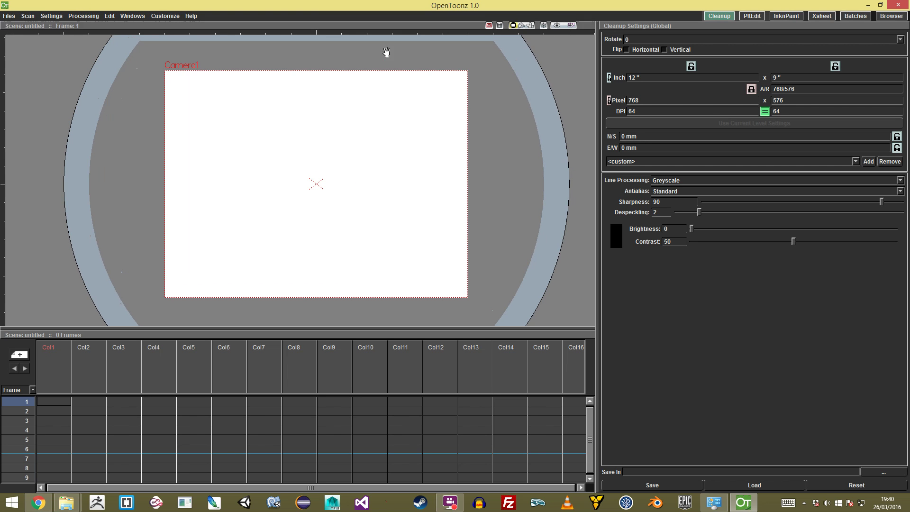
# Look through the PltEdit, InknPaint, Xsheet, Batches and Browser rooms and return to the Cleanup room.
pyautogui.click(750, 17)
pyautogui.click(782, 16)
pyautogui.click(823, 17)
pyautogui.click(855, 17)
pyautogui.click(885, 17)
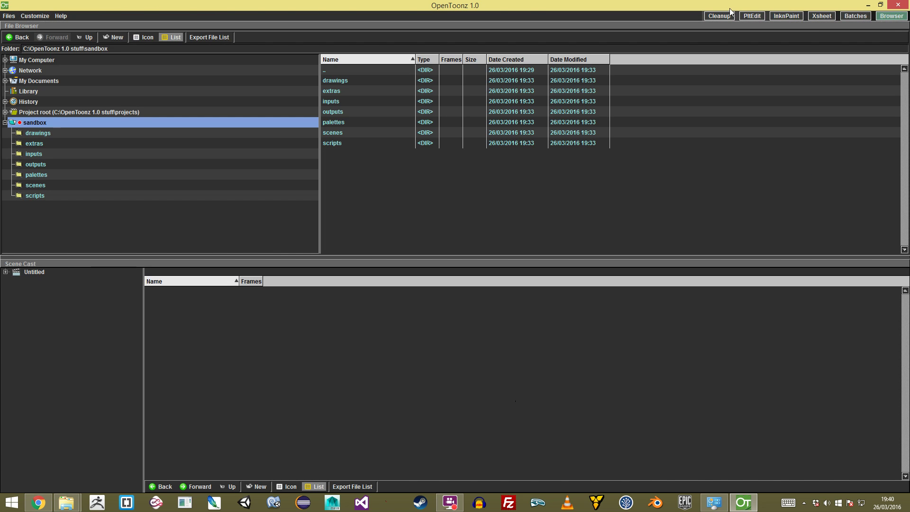
pyautogui.click(718, 16)
pyautogui.click(754, 16)
pyautogui.click(787, 17)
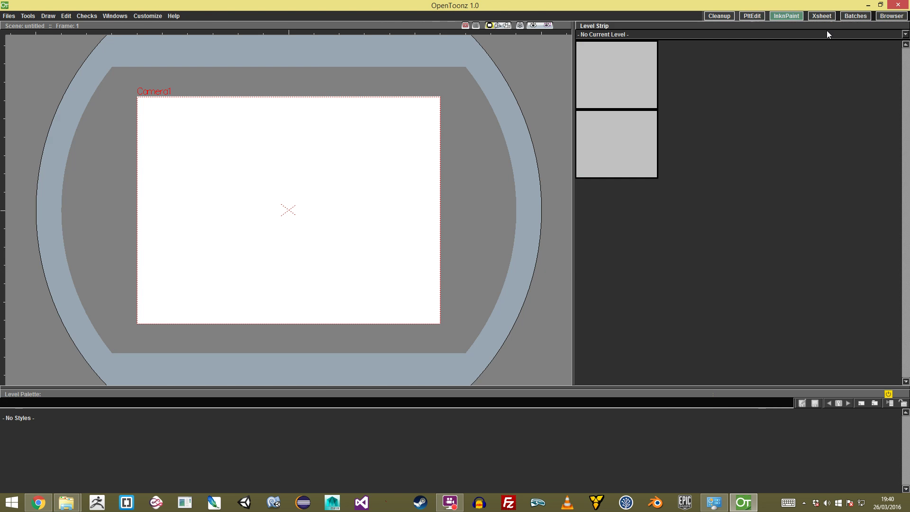
pyautogui.click(821, 15)
pyautogui.click(856, 16)
pyautogui.click(891, 15)
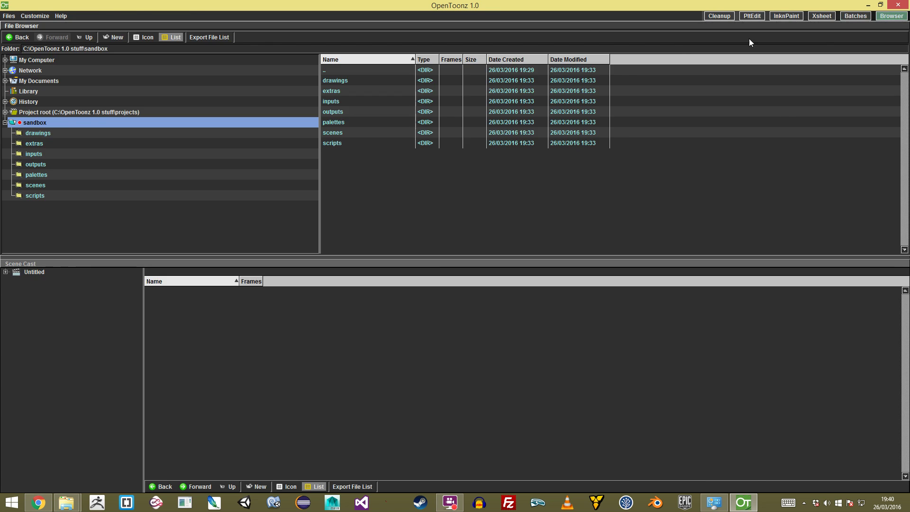
pyautogui.click(718, 16)
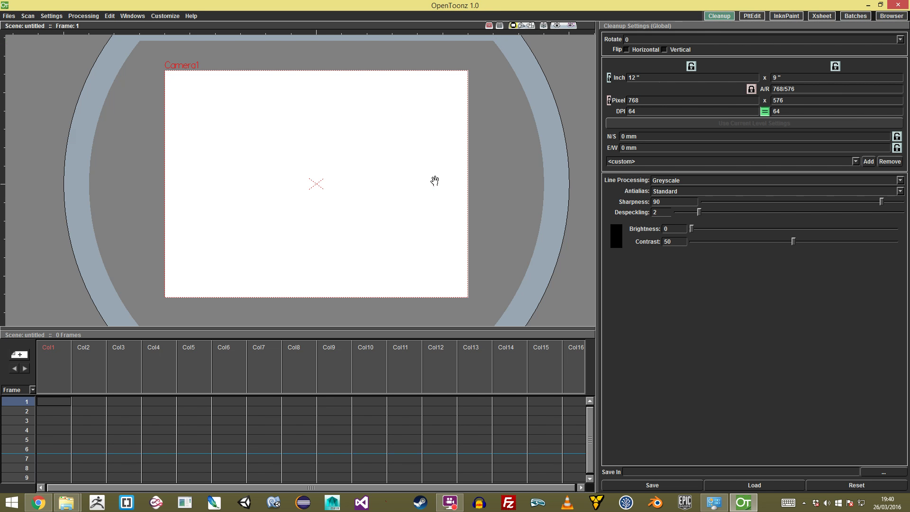
# Detach the Cleanup Settings panel from the Cleanup room's layout and close it.
pyautogui.moveTo(437, 171); pyautogui.dragTo(439, 194)
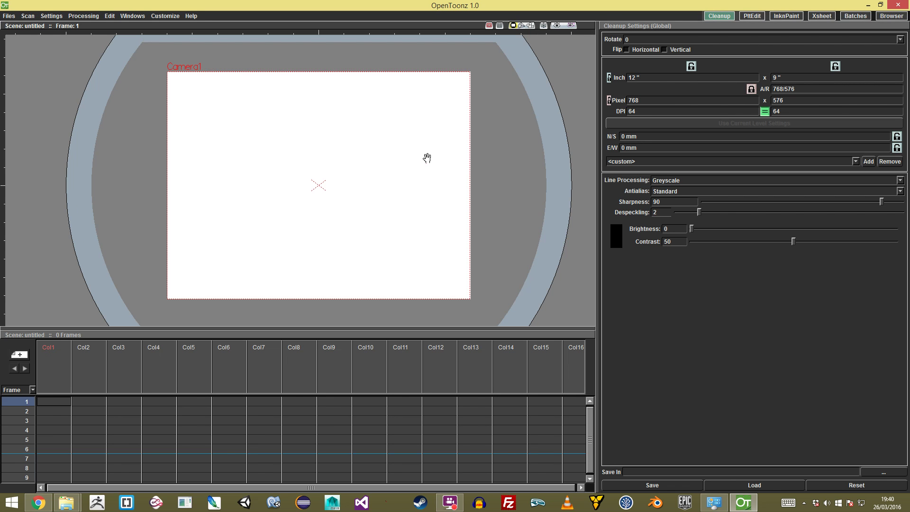
pyautogui.moveTo(343, 164)
pyautogui.mouseDown()
pyautogui.moveTo(351, 154)
pyautogui.moveTo(341, 165)
pyautogui.mouseUp()
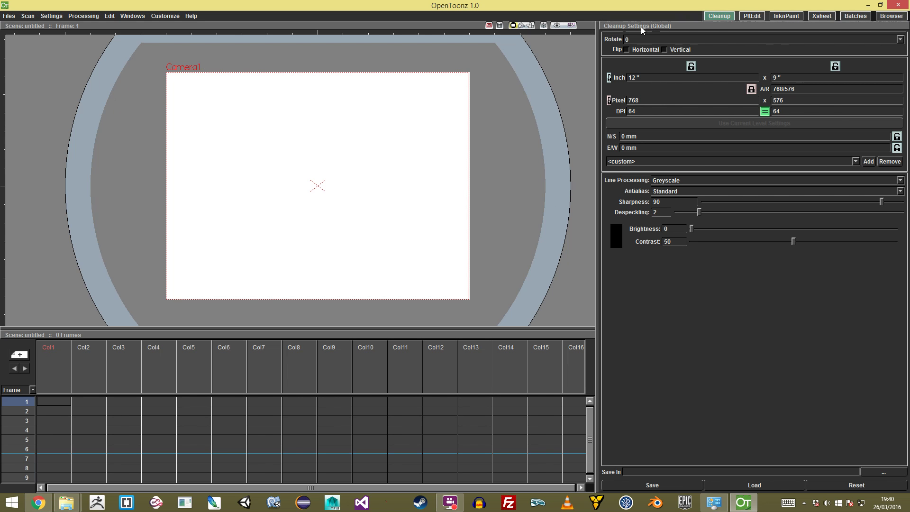
pyautogui.moveTo(643, 30); pyautogui.dragTo(380, 101)
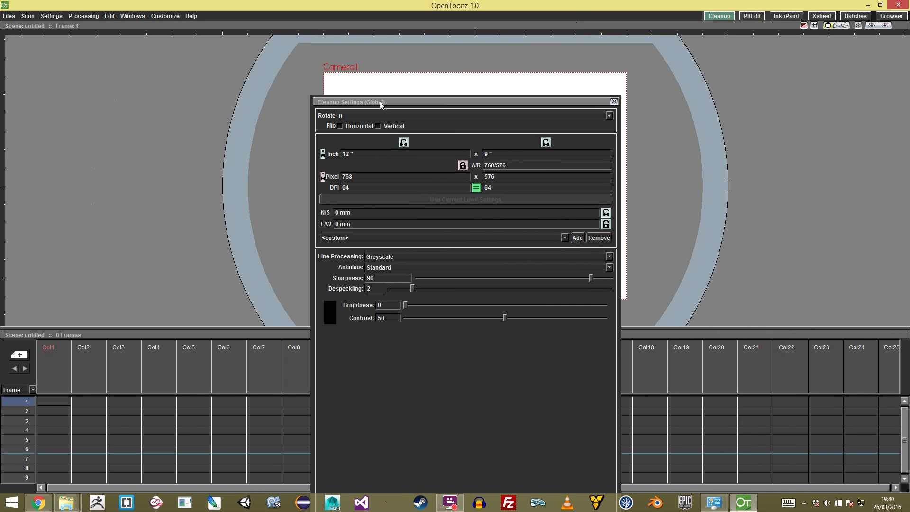
pyautogui.click(614, 102)
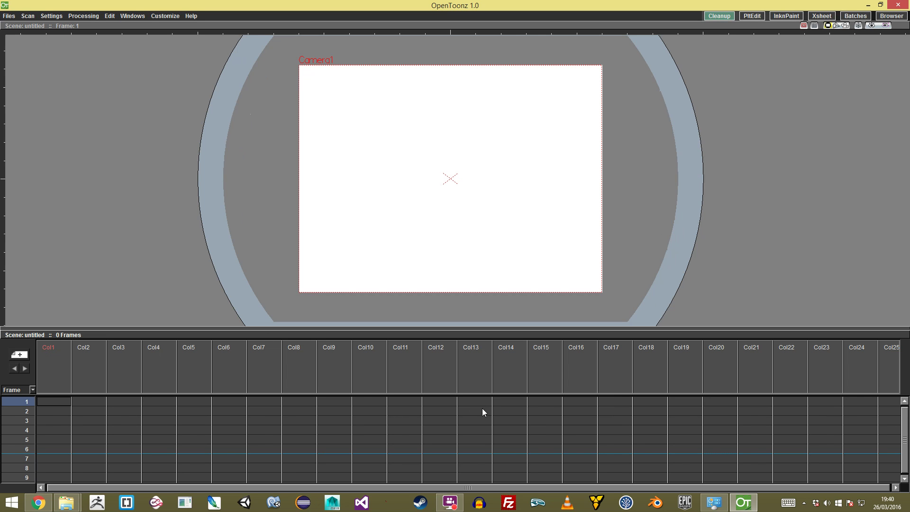
# Enlarge the Xsheet area and try selecting frame 2 of Col1 and several column headers, ending on Col4.
pyautogui.moveTo(241, 330); pyautogui.dragTo(248, 275)
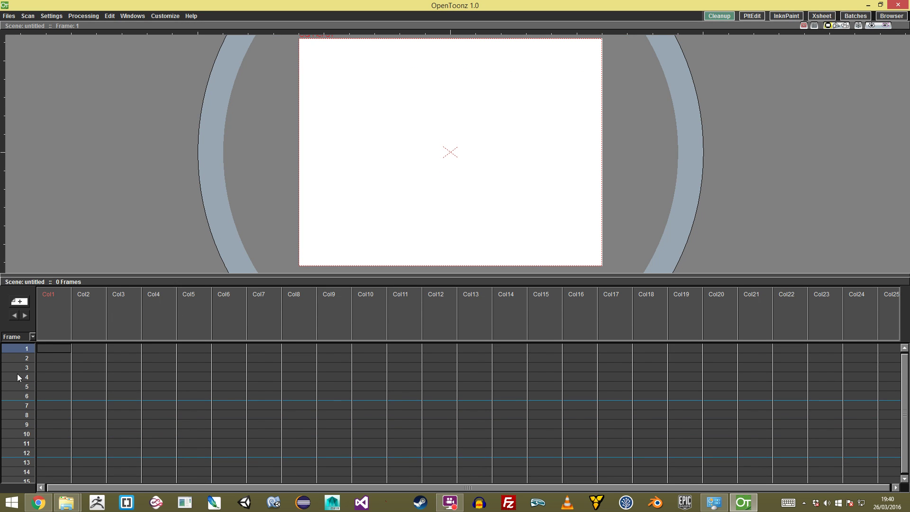
pyautogui.click(54, 354)
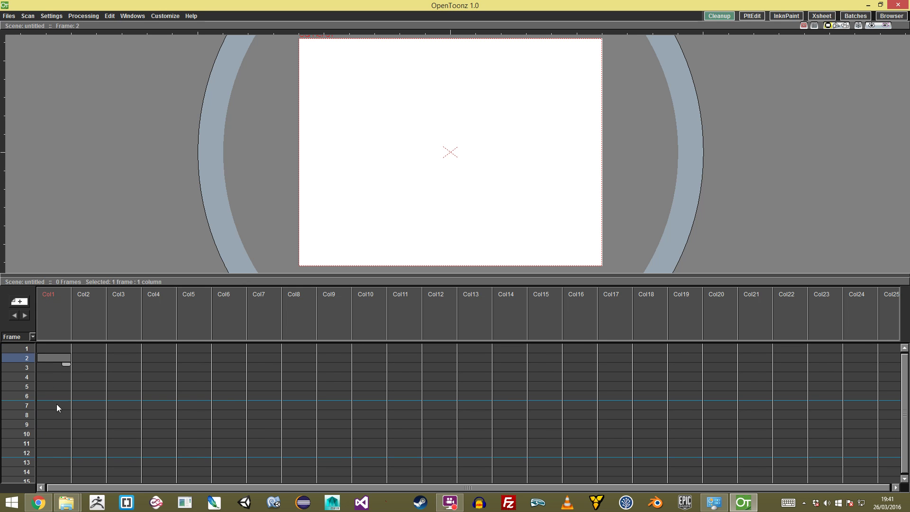
pyautogui.click(124, 306)
pyautogui.click(84, 308)
pyautogui.click(127, 311)
pyautogui.click(162, 312)
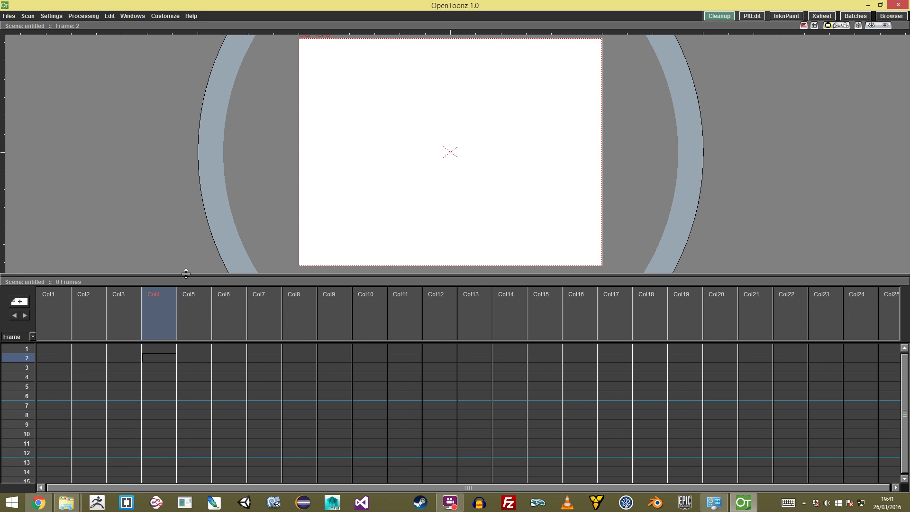
# Reduce the Xsheet area's height to give the camera view more room.
pyautogui.moveTo(186, 273); pyautogui.dragTo(187, 324)
pyautogui.moveTo(407, 98)
pyautogui.mouseDown()
pyautogui.moveTo(400, 107)
pyautogui.moveTo(410, 112)
pyautogui.mouseUp()
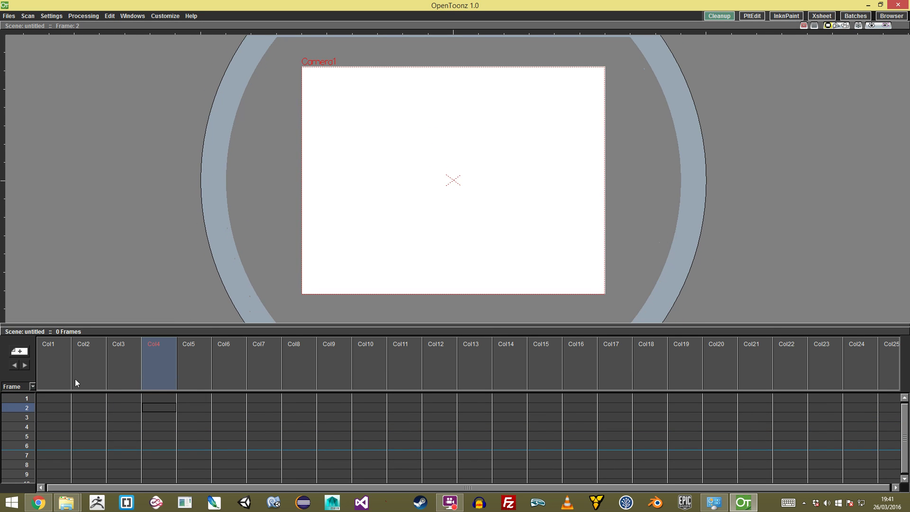
# Shrink the Xsheet area to its column headers and enlarge it again to show about eight frames.
pyautogui.moveTo(47, 333); pyautogui.dragTo(856, 494)
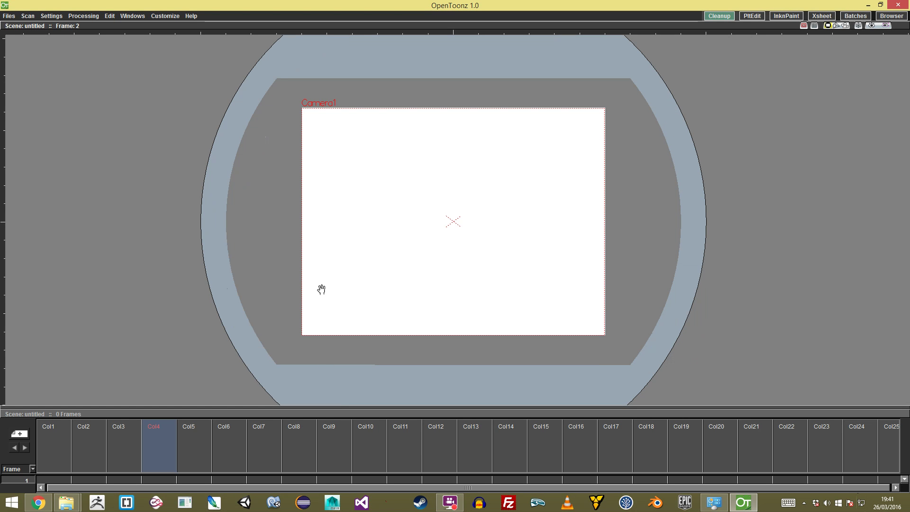
pyautogui.moveTo(337, 408); pyautogui.dragTo(337, 340)
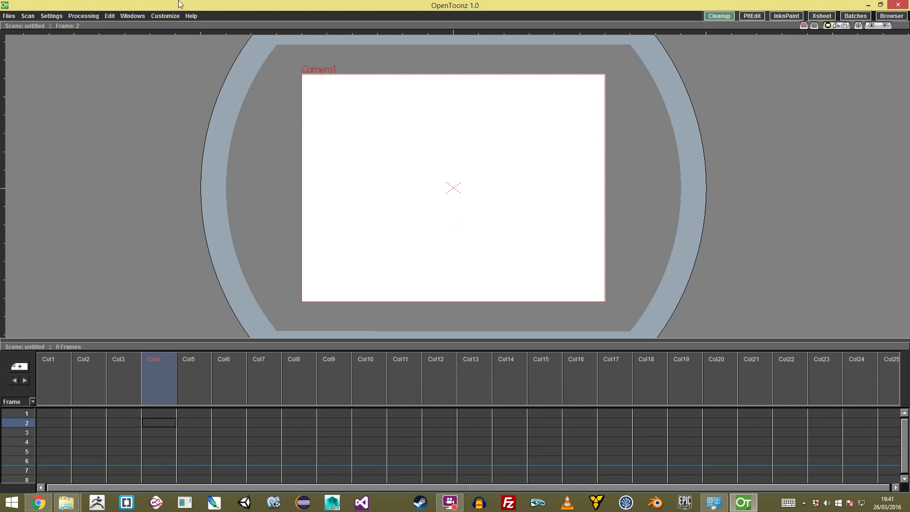
# Add a Level Palette panel to the Cleanup room, dock it along the camera view's right edge and widen it.
pyautogui.click(141, 15)
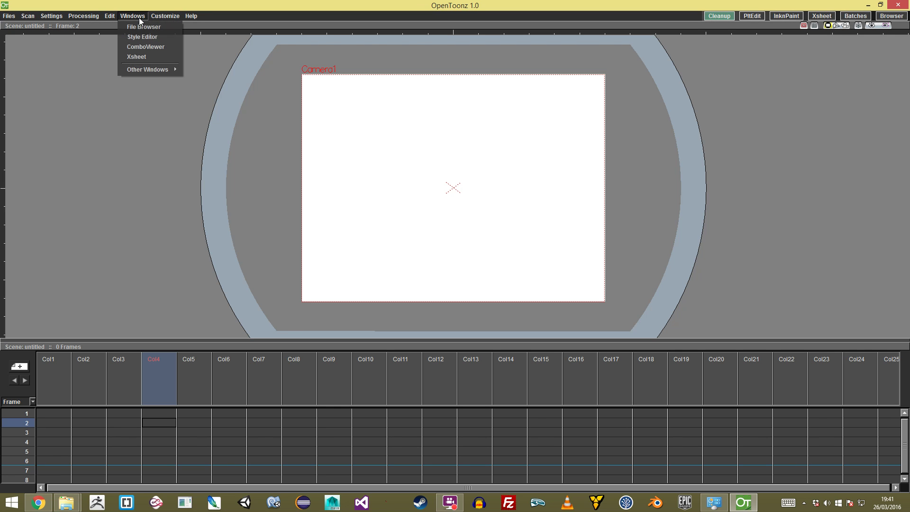
pyautogui.moveTo(151, 71)
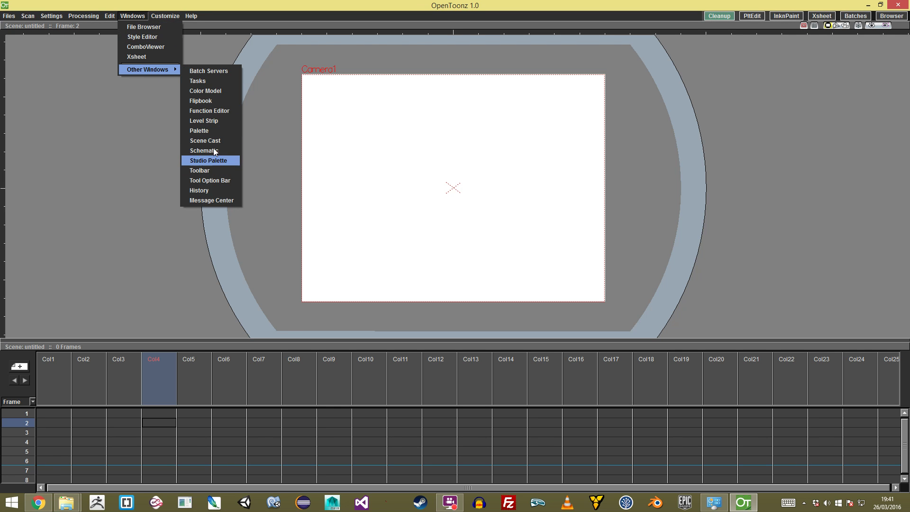
pyautogui.click(216, 130)
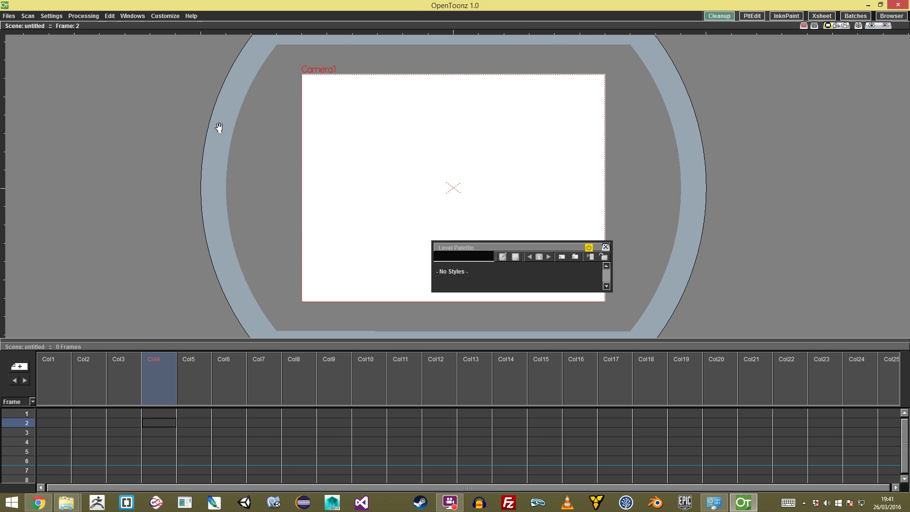
pyautogui.moveTo(476, 246); pyautogui.dragTo(877, 90)
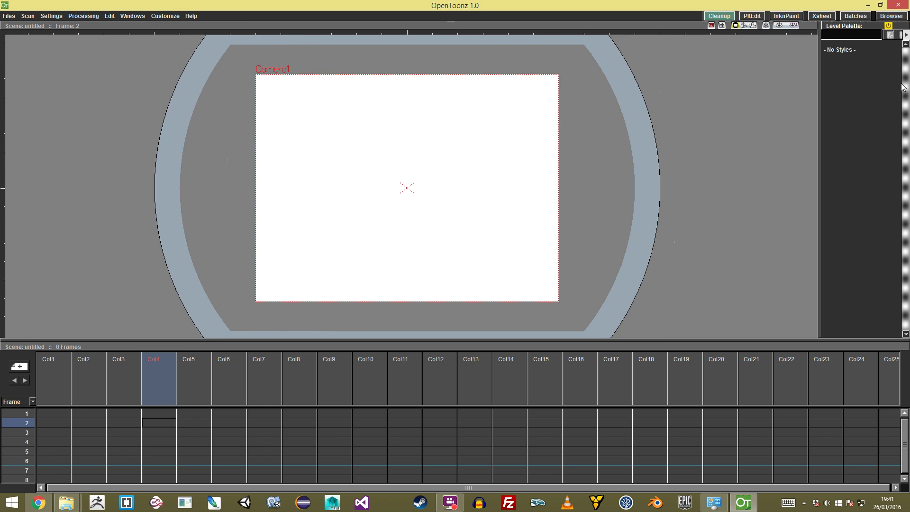
pyautogui.moveTo(820, 64); pyautogui.dragTo(729, 80)
# Dock the Xsheet as a full-height panel between the camera view and the Level Palette, and rebalance the panel widths.
pyautogui.moveTo(82, 346); pyautogui.dragTo(716, 129)
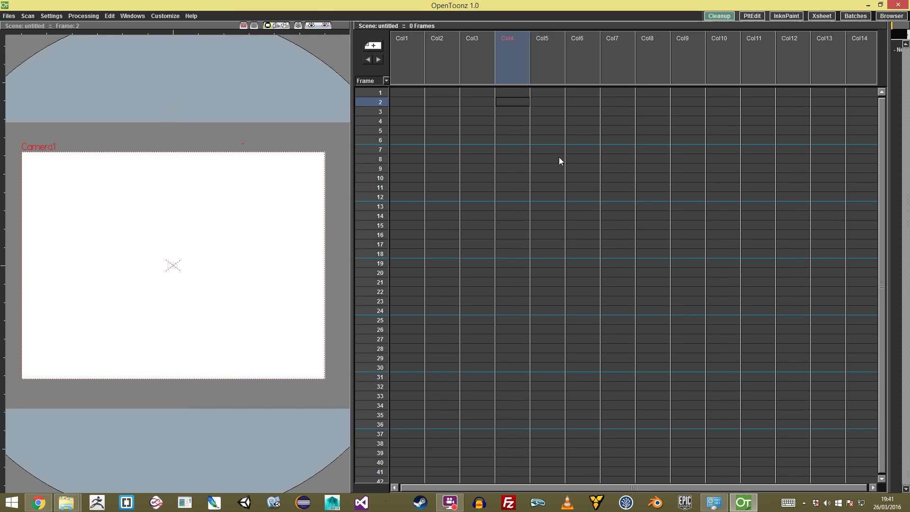
pyautogui.moveTo(444, 178); pyautogui.dragTo(676, 152)
pyautogui.moveTo(889, 130); pyautogui.dragTo(786, 137)
pyautogui.moveTo(676, 197); pyautogui.dragTo(515, 194)
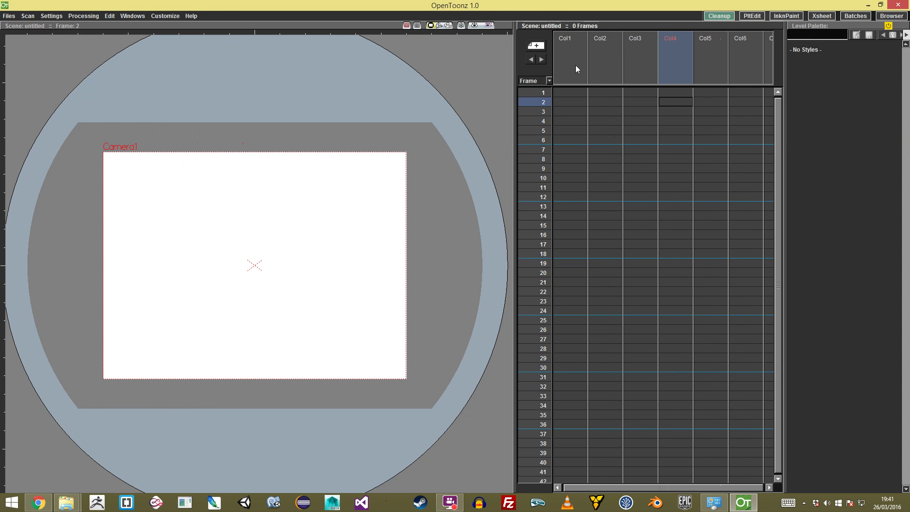
# Narrow the Xsheet to about three visible columns and select Col3.
pyautogui.click(612, 60)
pyautogui.click(637, 56)
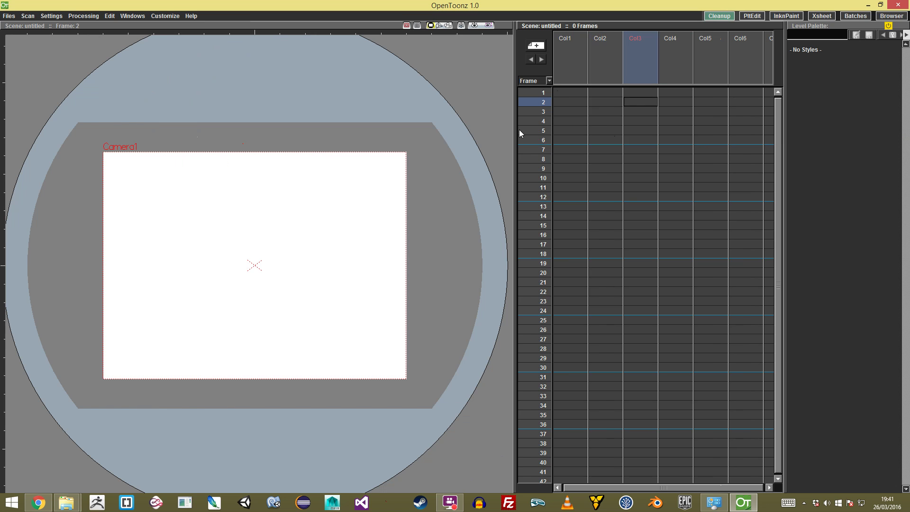
pyautogui.moveTo(515, 134); pyautogui.dragTo(620, 117)
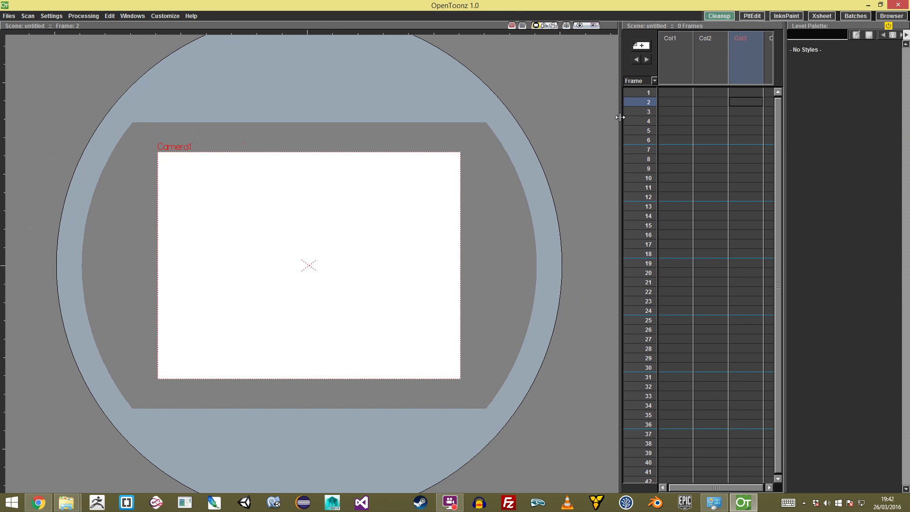
pyautogui.click(679, 56)
pyautogui.click(735, 65)
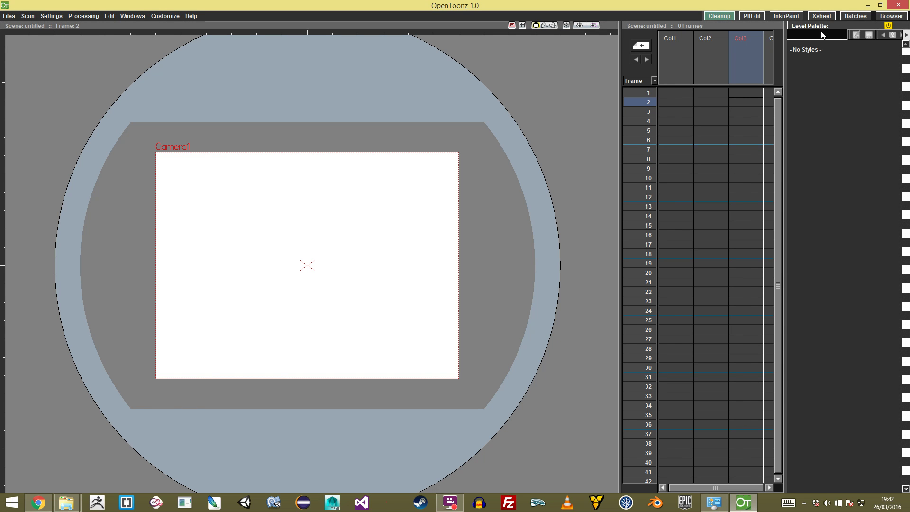
# Add a Style Editor panel, dock it above the Level Palette and adjust the width of the two stacked panels.
pyautogui.click(165, 15)
pyautogui.moveTo(138, 16)
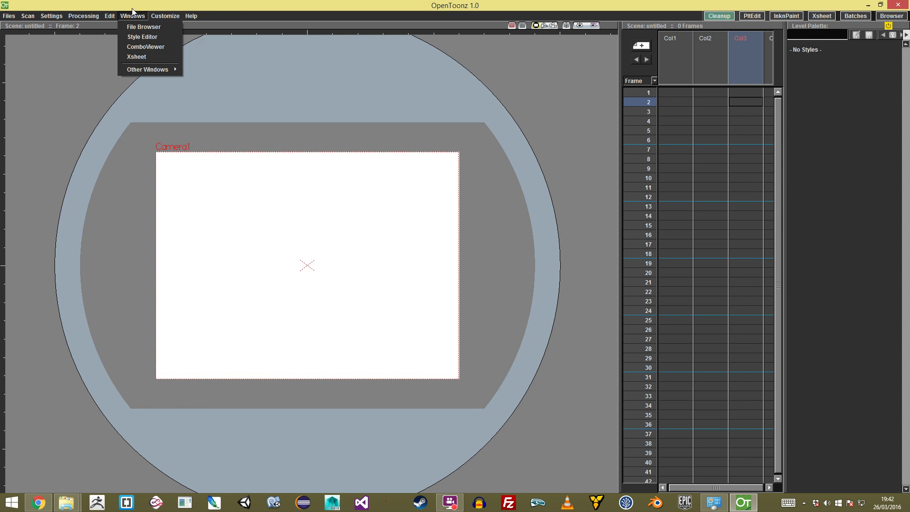
pyautogui.click(148, 36)
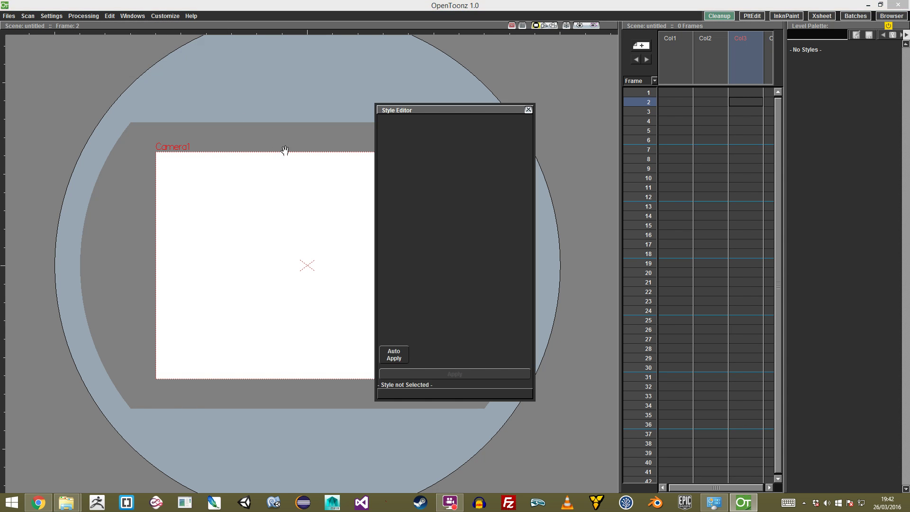
pyautogui.moveTo(395, 110); pyautogui.dragTo(820, 24)
pyautogui.moveTo(805, 169); pyautogui.dragTo(777, 191)
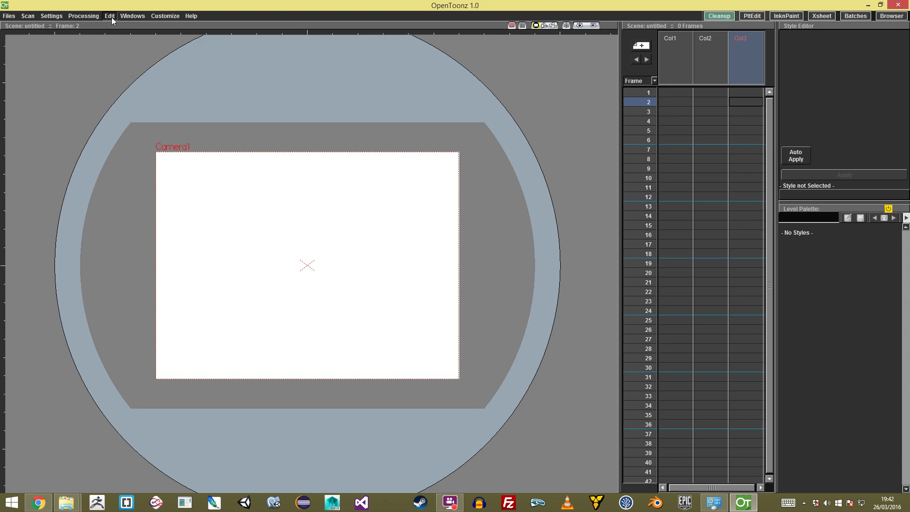
# Show the Toolbar inside the camera view.
pyautogui.moveTo(294, 206); pyautogui.dragTo(303, 181)
pyautogui.rightClick(333, 173)
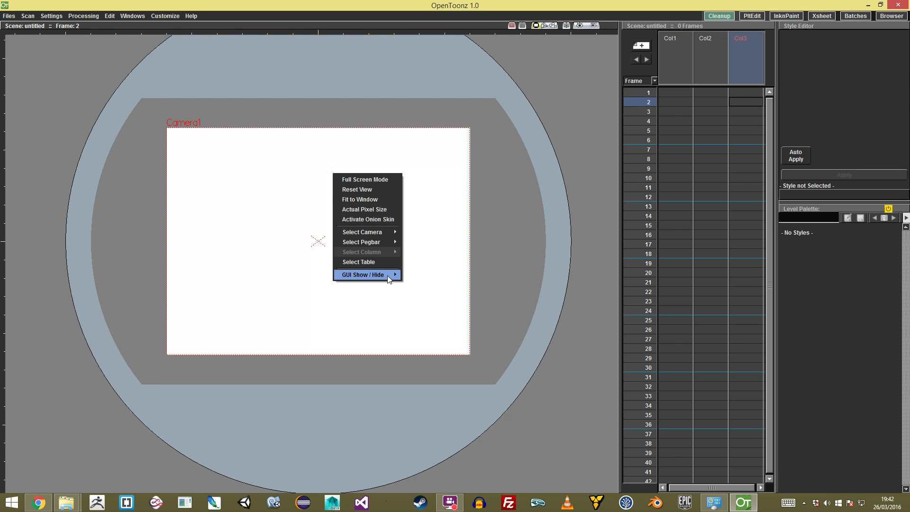
pyautogui.moveTo(387, 279)
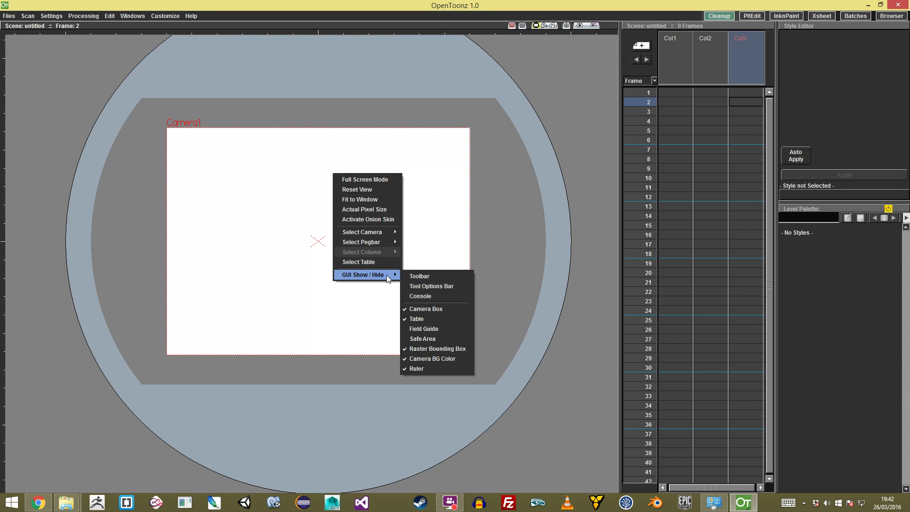
pyautogui.click(431, 275)
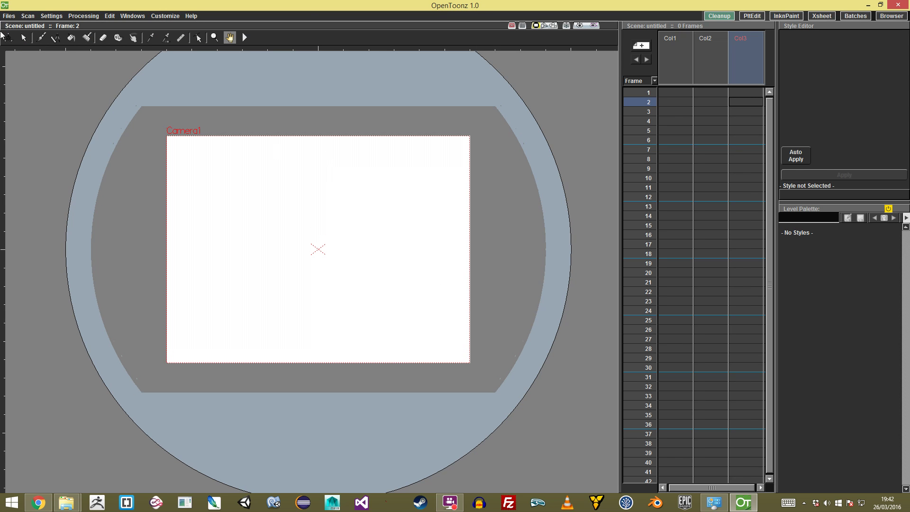
# Show the playback Console inside the camera view.
pyautogui.rightClick(319, 190)
pyautogui.moveTo(375, 292)
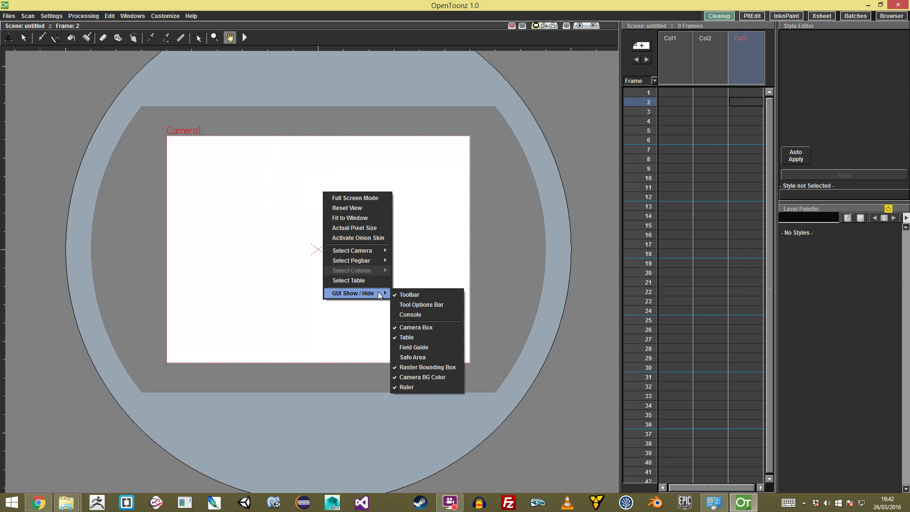
pyautogui.click(429, 314)
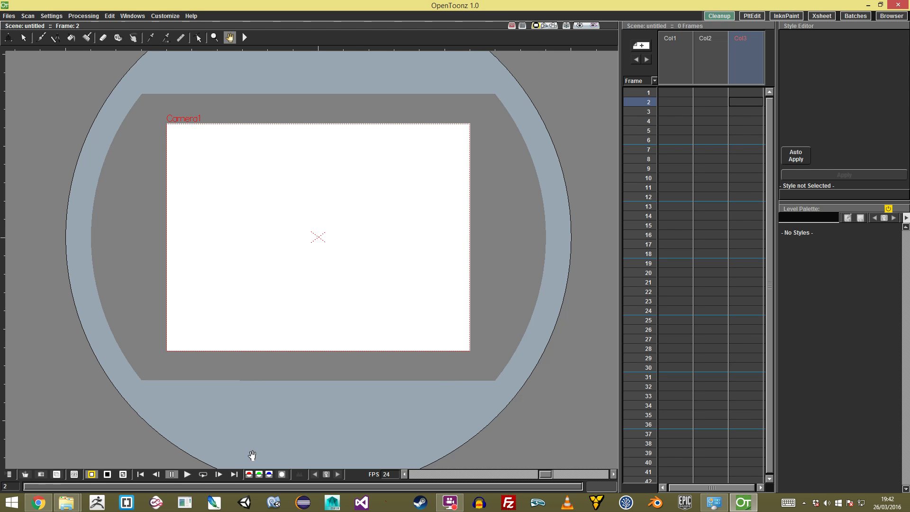
pyautogui.moveTo(395, 220); pyautogui.dragTo(402, 242)
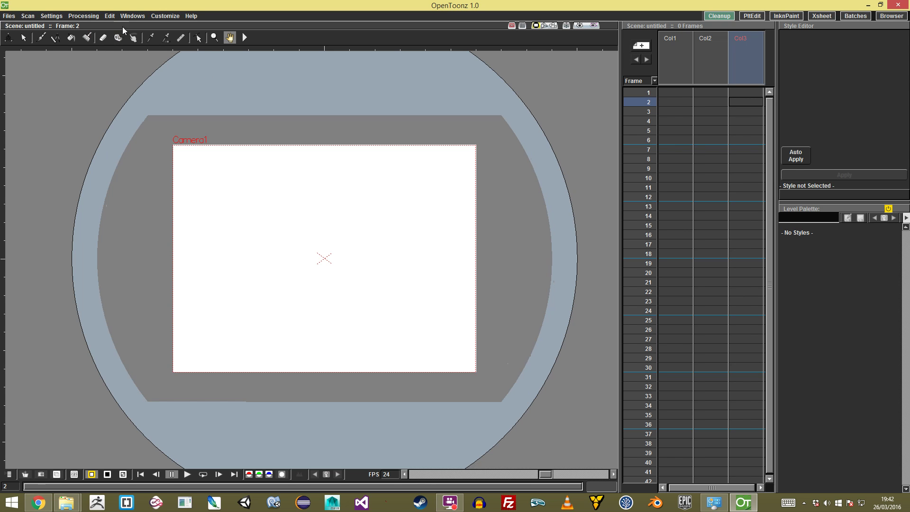
# Open the shortcut configuration dialog, widen it and move it over the camera view.
pyautogui.click(165, 16)
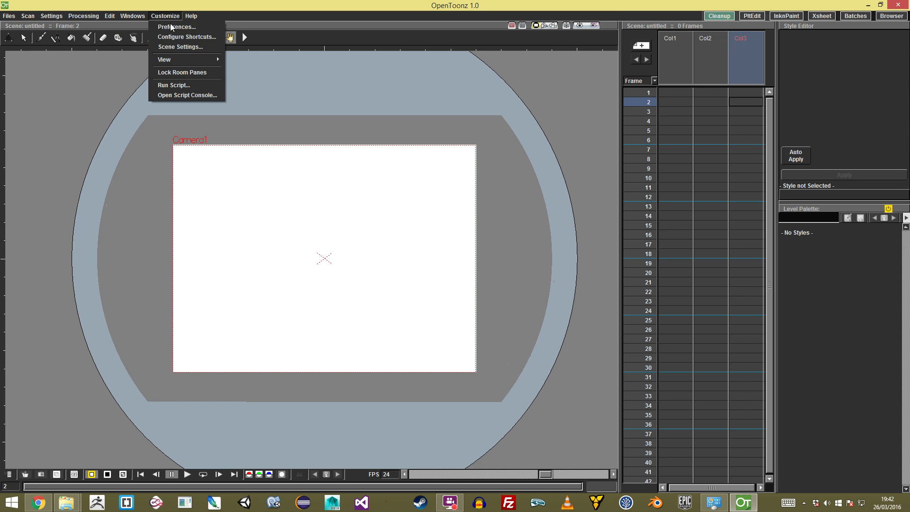
pyautogui.click(187, 38)
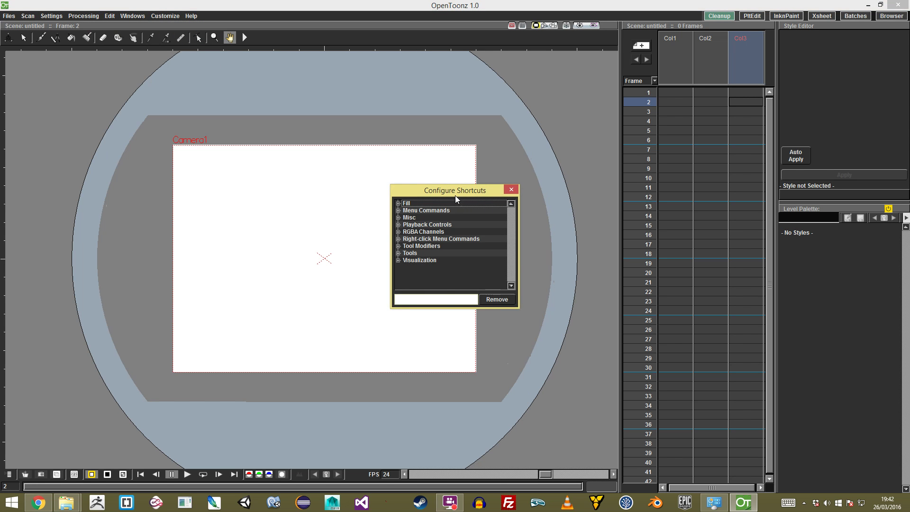
pyautogui.moveTo(520, 305); pyautogui.dragTo(631, 301)
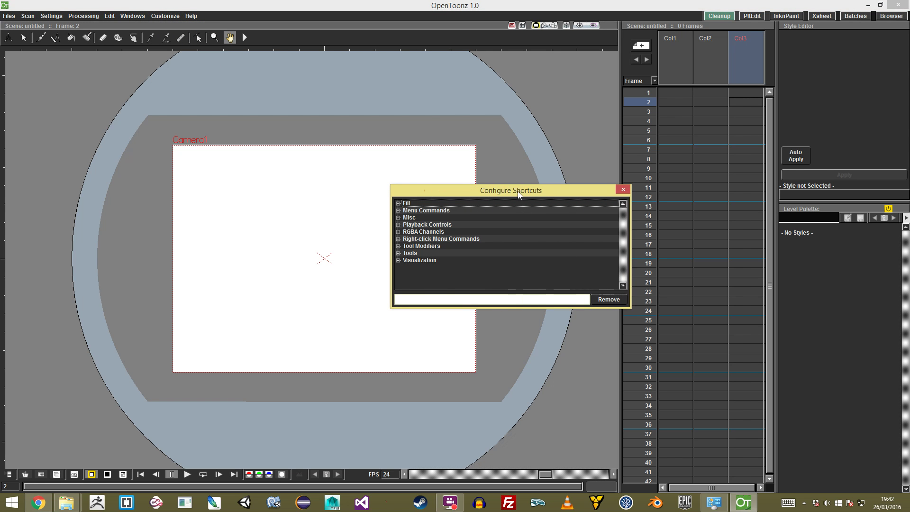
pyautogui.moveTo(516, 193); pyautogui.dragTo(416, 169)
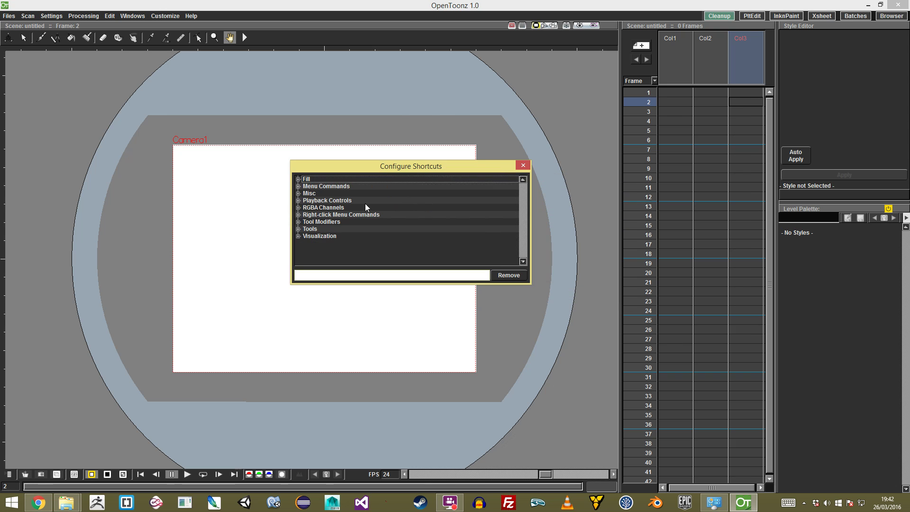
# Assign Del as the shortcut for the Delete command in the Edit group of Menu Commands, and collapse the group.
pyautogui.click(298, 180)
pyautogui.click(298, 180)
pyautogui.click(299, 186)
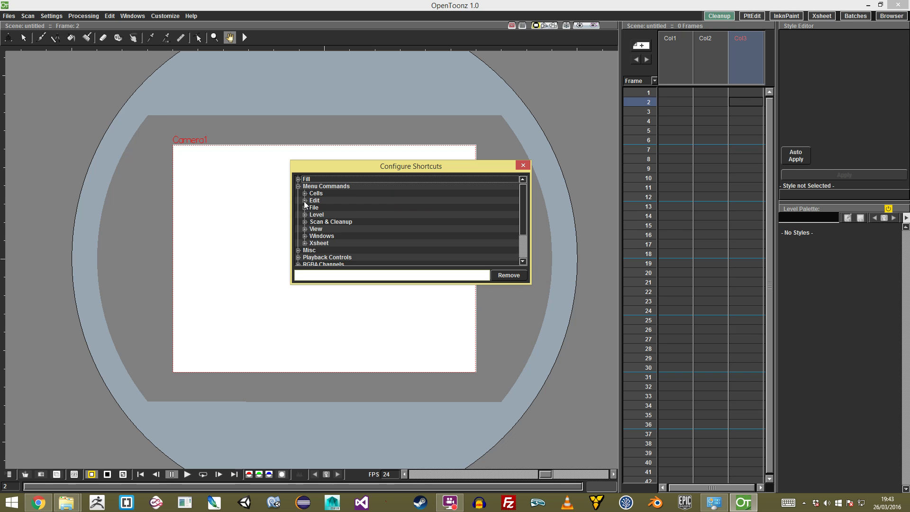
pyautogui.click(304, 201)
pyautogui.click(334, 237)
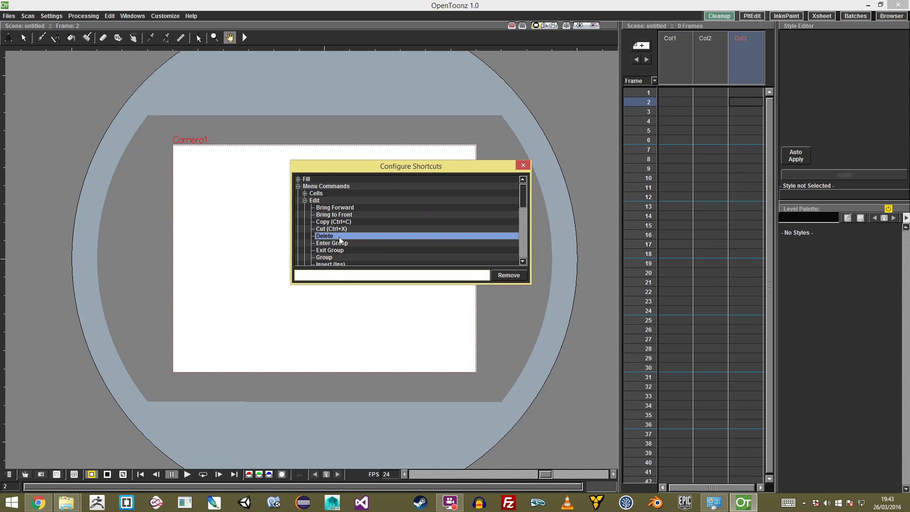
pyautogui.click(336, 274)
pyautogui.click(305, 200)
pyautogui.click(299, 186)
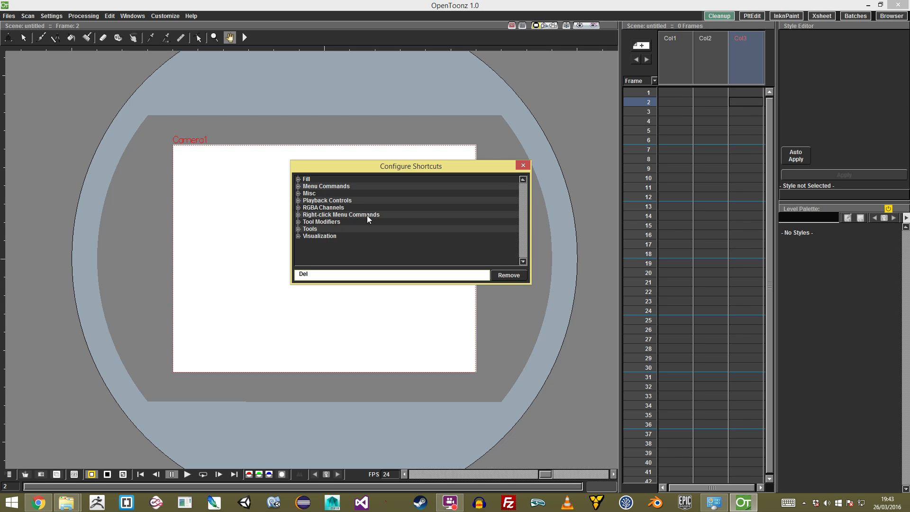
# Assign the shortcut B to the Brush Tool and E to the Eraser Tool.
pyautogui.click(298, 229)
pyautogui.scroll(-4, 522, 207)
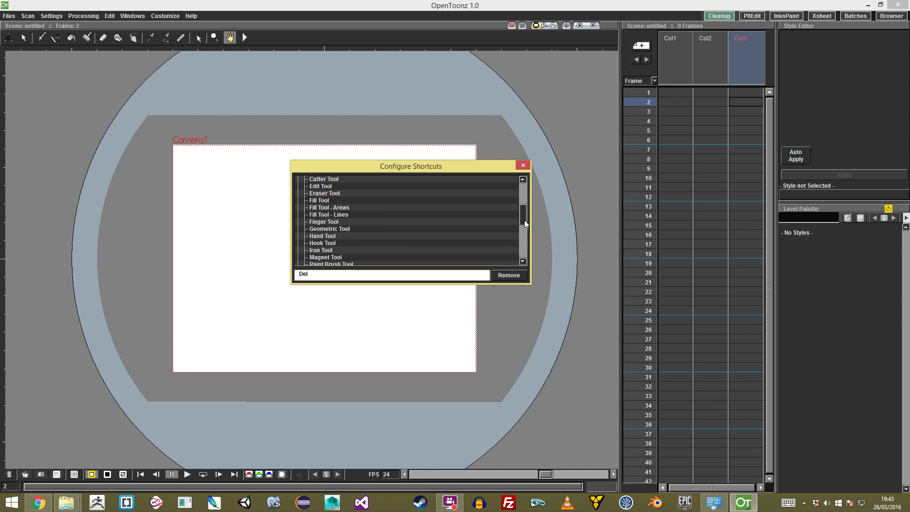
pyautogui.scroll(3, 521, 217)
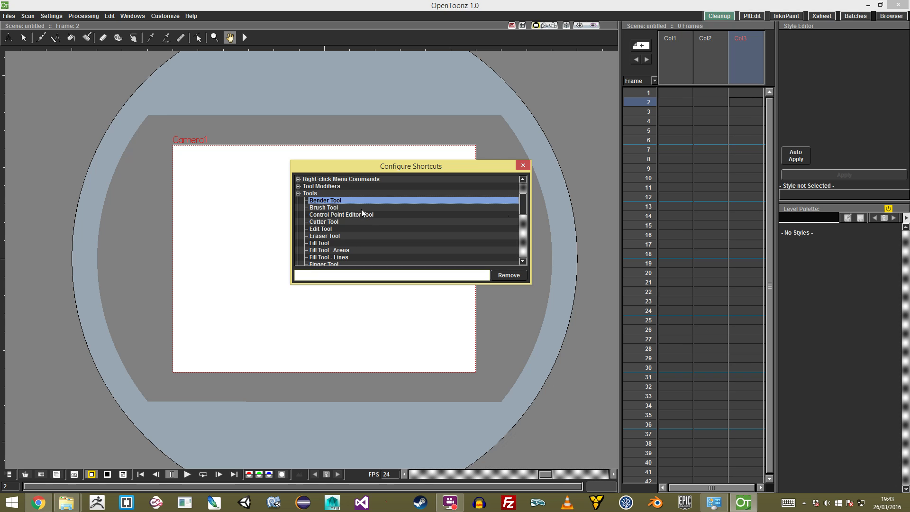
pyautogui.click(365, 208)
pyautogui.press('b')
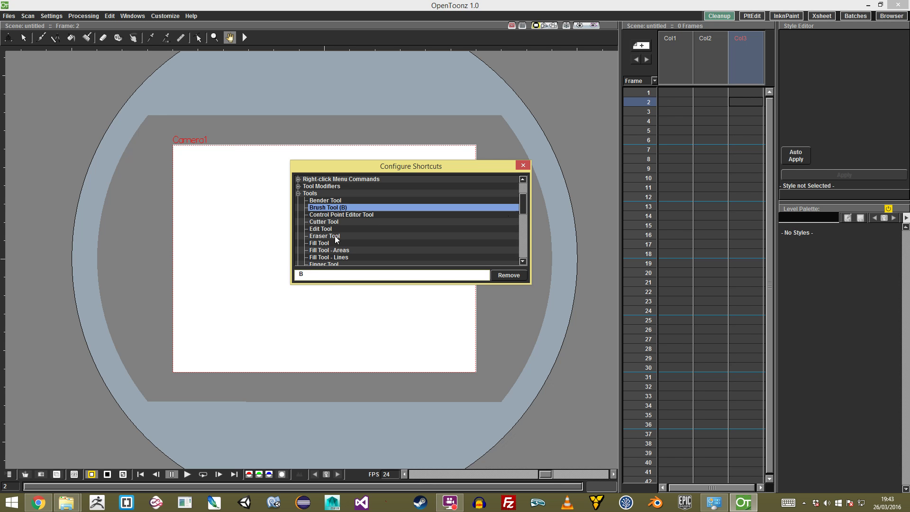
pyautogui.click(323, 235)
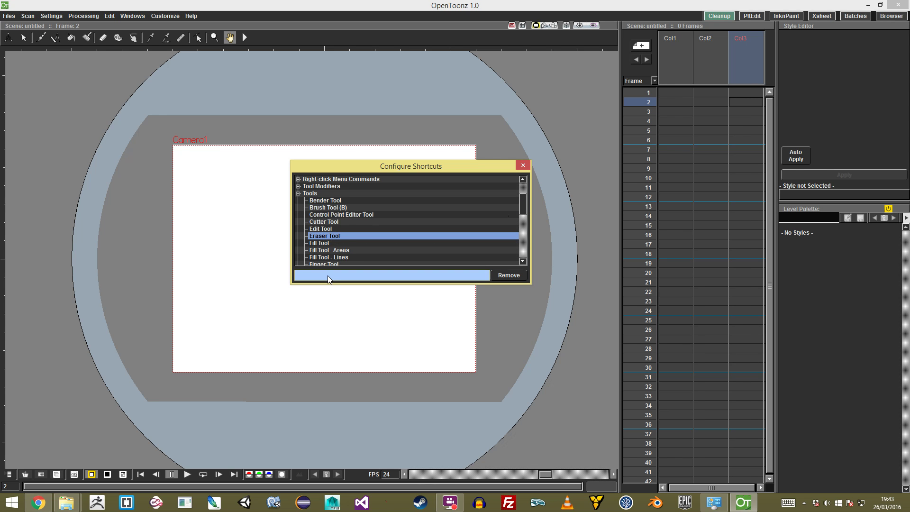
pyautogui.press('e')
# Assign Space as the shortcut for the Hand Tool.
pyautogui.scroll(-2, 524, 214)
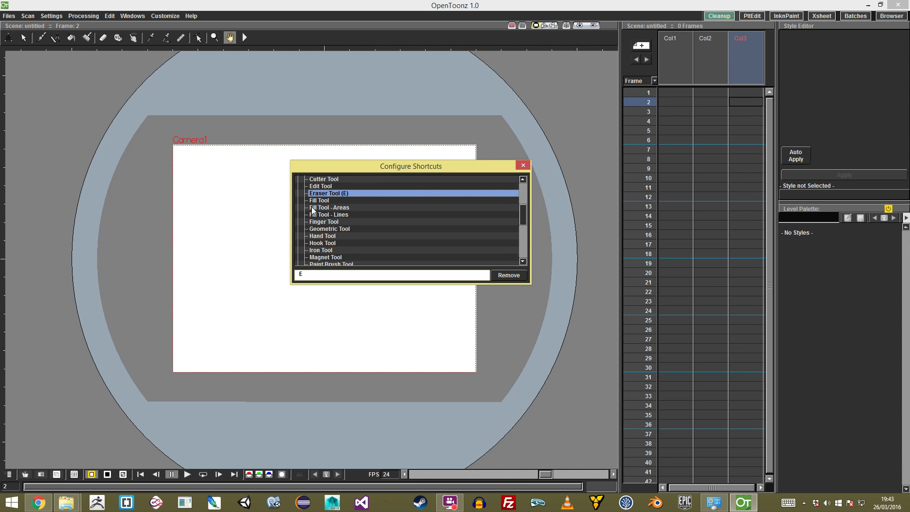
pyautogui.click(342, 234)
pyautogui.click(353, 275)
pyautogui.press('space')
pyautogui.moveTo(182, 172); pyautogui.dragTo(182, 151)
# Assign R as the shortcut for the Rotate Tool.
pyautogui.moveTo(523, 214); pyautogui.dragTo(524, 232)
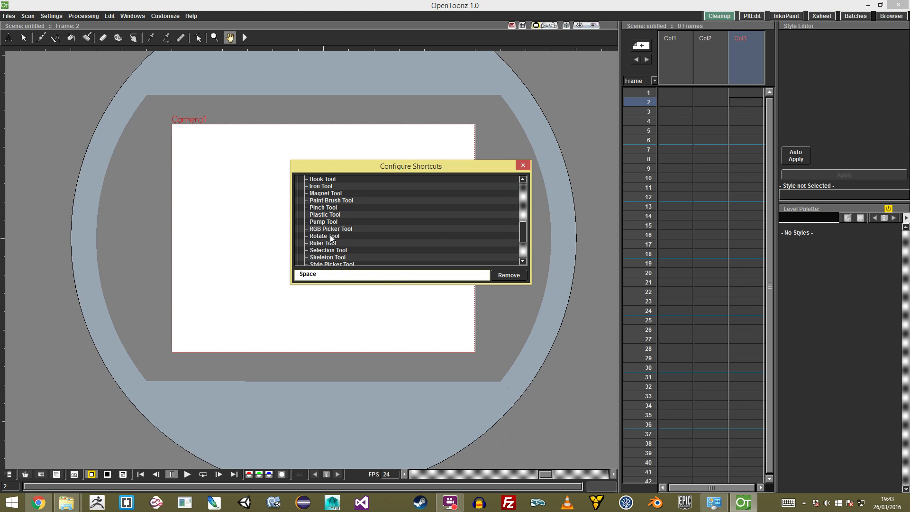
pyautogui.click(330, 236)
pyautogui.click(343, 274)
pyautogui.press('r')
# Assign V as the shortcut for the Selection Tool.
pyautogui.moveTo(526, 231); pyautogui.dragTo(527, 241)
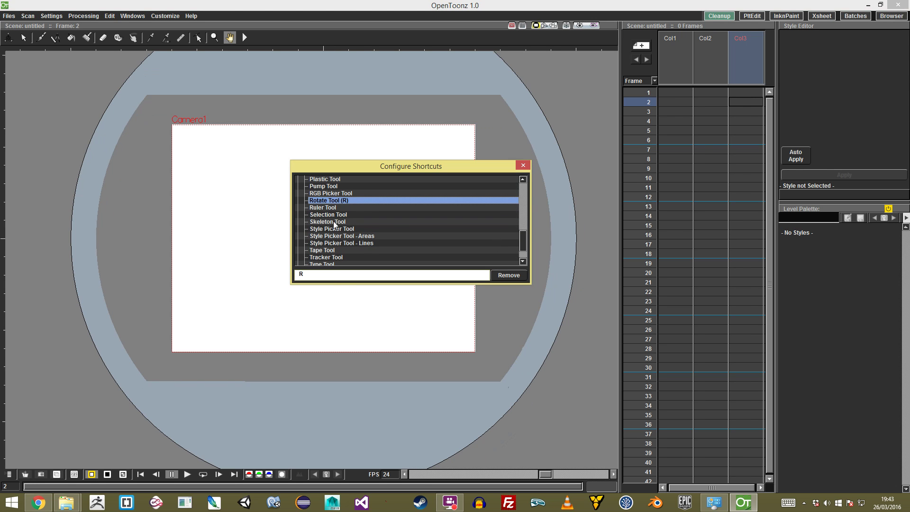
pyautogui.click(339, 215)
pyautogui.click(330, 276)
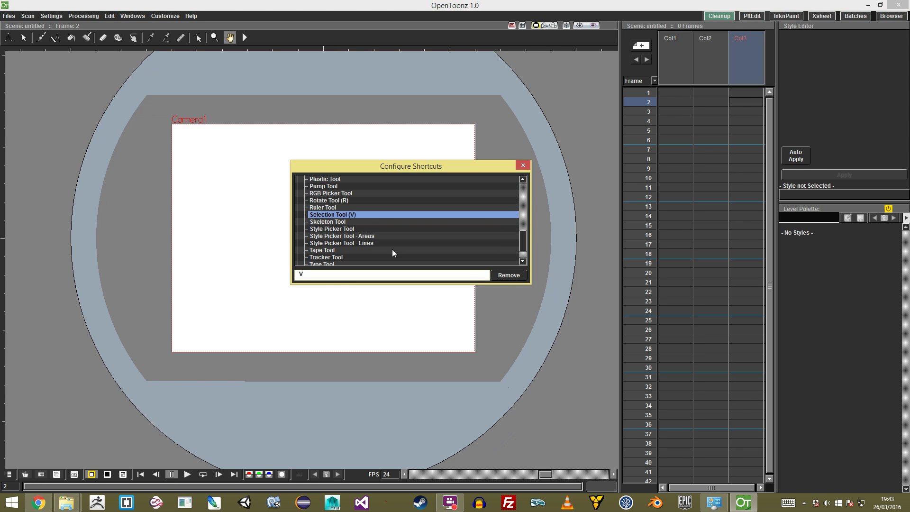
# Assign Z as the shortcut for the Zoom Tool and close the shortcut configuration.
pyautogui.scroll(-1, 524, 252)
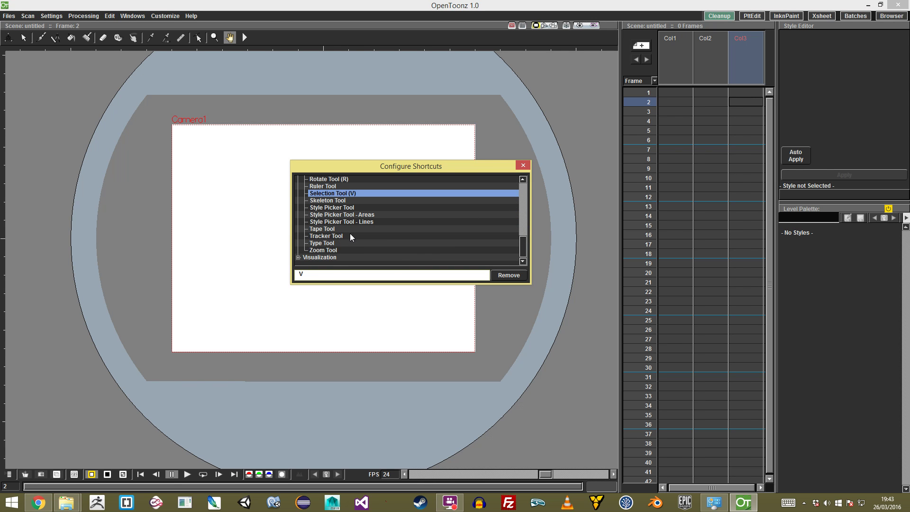
pyautogui.click(345, 249)
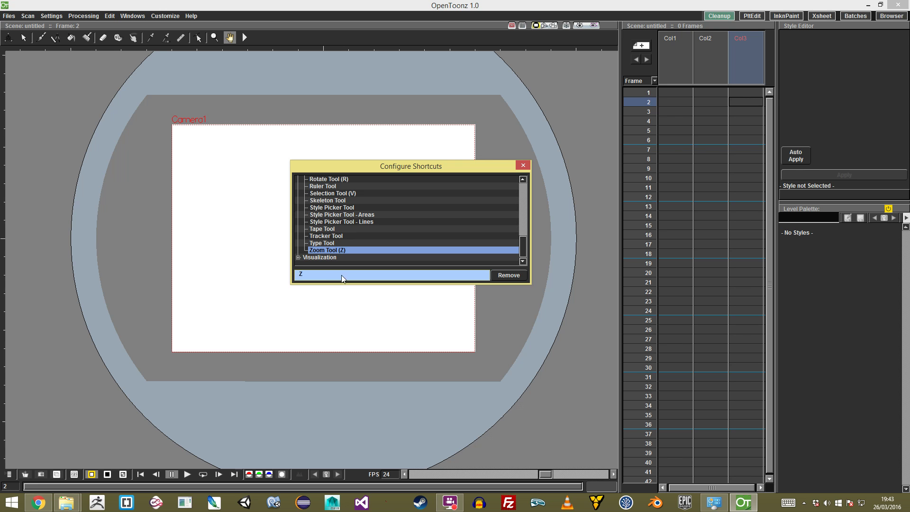
pyautogui.click(524, 165)
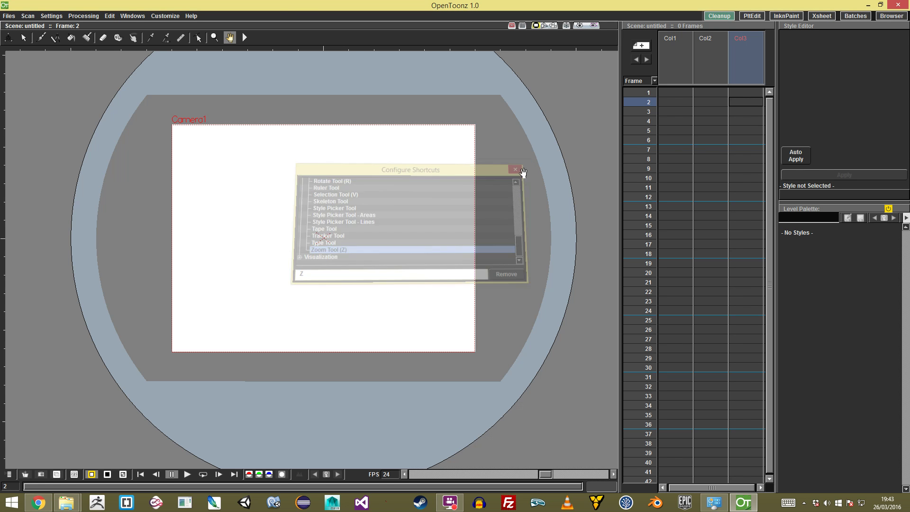
# Pan the canvas with the Hand Tool and enlarge it with the Zoom Tool.
pyautogui.moveTo(320, 217); pyautogui.dragTo(311, 238)
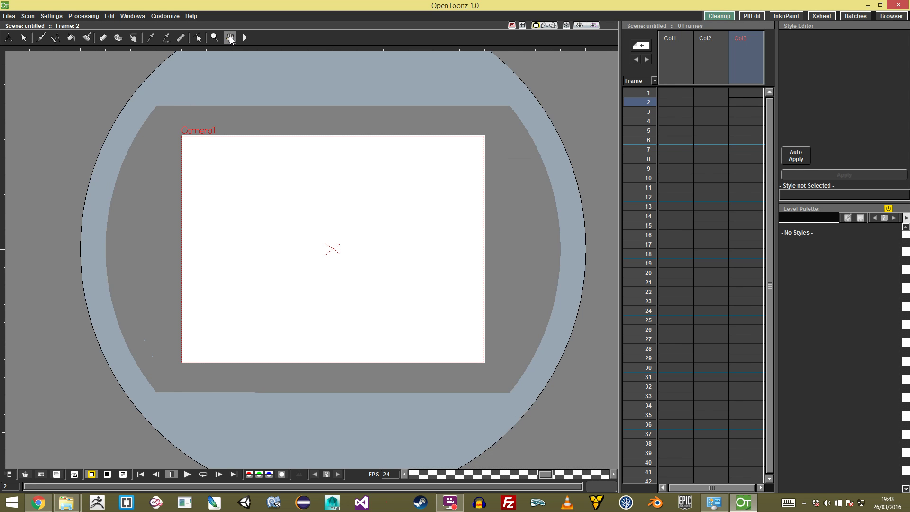
pyautogui.press('z')
pyautogui.moveTo(351, 249); pyautogui.dragTo(377, 239)
# Reveal the remaining viewer tools, try the Rotate Tool on the canvas and reset the view.
pyautogui.click(244, 37)
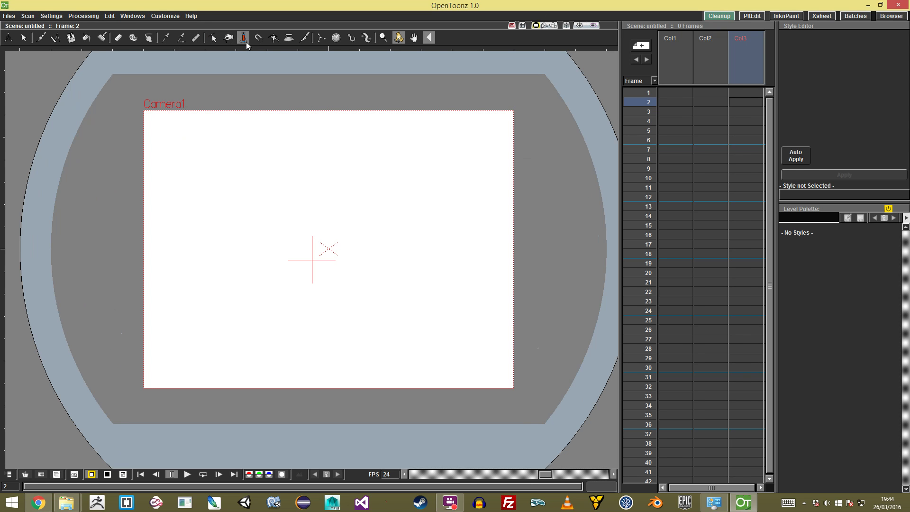
pyautogui.click(398, 38)
pyautogui.moveTo(414, 187); pyautogui.dragTo(391, 149)
pyautogui.moveTo(433, 126); pyautogui.dragTo(357, 157)
pyautogui.rightClick(357, 156)
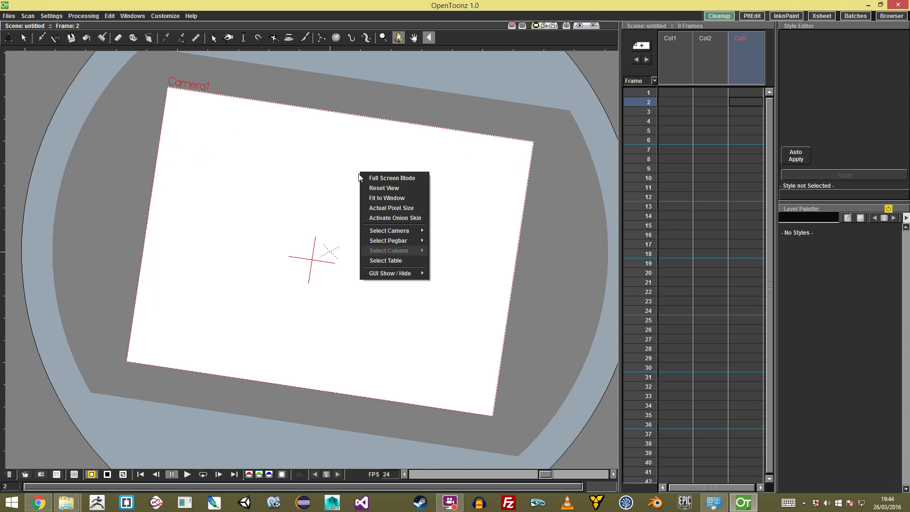
pyautogui.click(411, 190)
# Draw two freehand test strokes with the Brush Tool, undoing each one.
pyautogui.press('space')
pyautogui.moveTo(326, 223); pyautogui.dragTo(355, 215)
pyautogui.scroll(3, 356, 215)
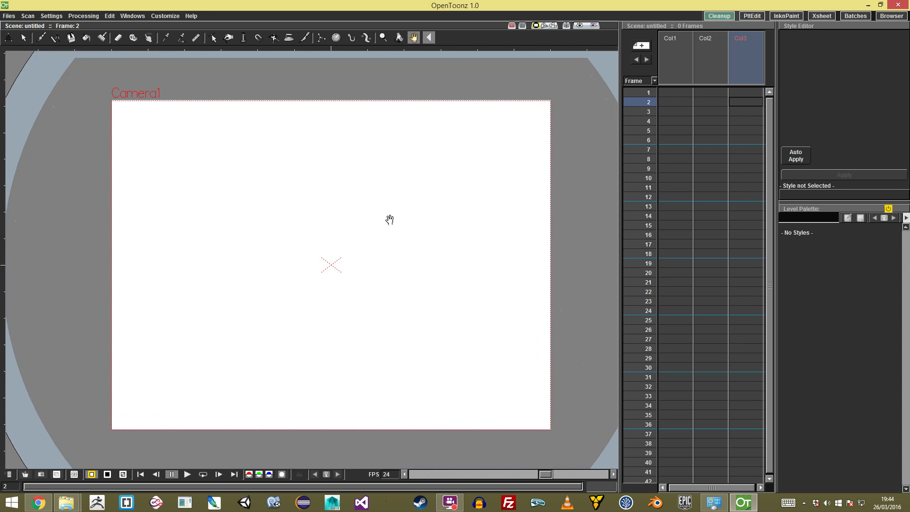
pyautogui.press('b')
pyautogui.moveTo(310, 143)
pyautogui.mouseDown()
pyautogui.moveTo(292, 176)
pyautogui.moveTo(315, 210)
pyautogui.moveTo(260, 200)
pyautogui.moveTo(280, 210)
pyautogui.mouseUp()
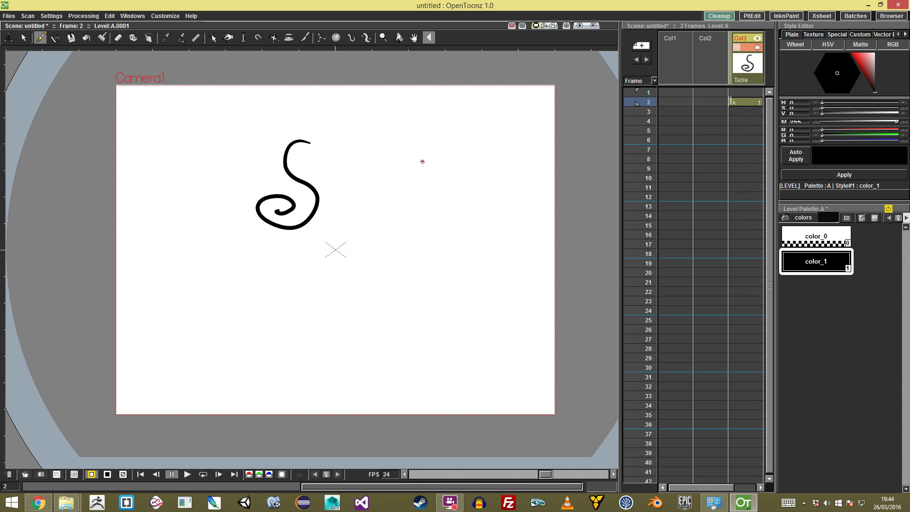
pyautogui.hotkey('ctrl', 'z')
pyautogui.moveTo(337, 101)
pyautogui.mouseDown()
pyautogui.moveTo(254, 169)
pyautogui.moveTo(408, 284)
pyautogui.mouseUp()
pyautogui.hotkey('ctrl', 'z')
pyautogui.press('space')
pyautogui.moveTo(367, 241)
pyautogui.mouseDown()
pyautogui.moveTo(362, 236)
pyautogui.moveTo(366, 242)
pyautogui.mouseUp()
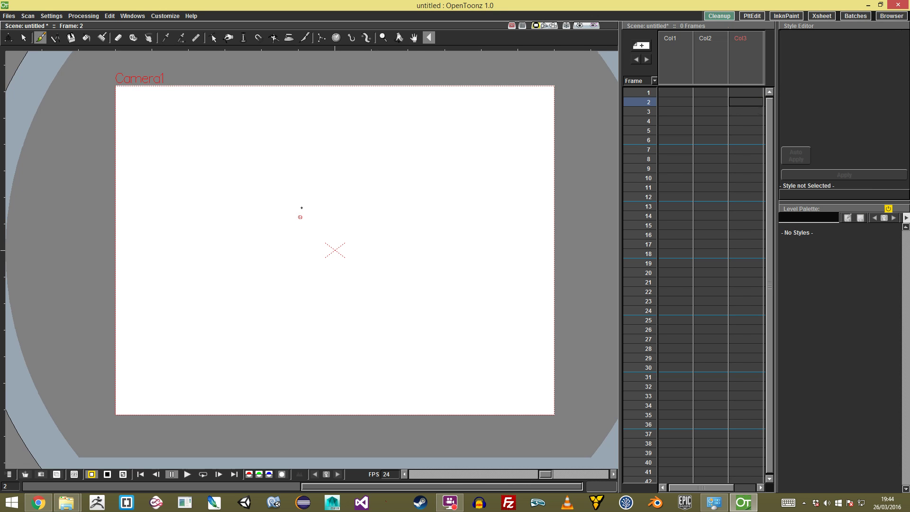
# Draw a diagonal brush stroke in frame 2 and select it with the Selection Tool.
pyautogui.moveTo(354, 159); pyautogui.dragTo(279, 270)
pyautogui.press('s')
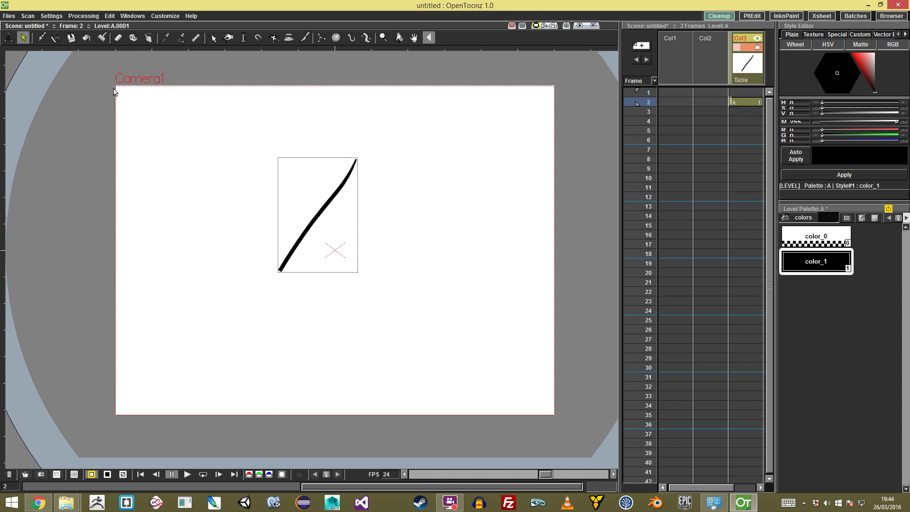
pyautogui.moveTo(239, 122); pyautogui.dragTo(417, 317)
# Move, stretch and flip the selected diagonal stroke, and delete it.
pyautogui.moveTo(313, 182)
pyautogui.mouseDown()
pyautogui.moveTo(362, 201)
pyautogui.moveTo(379, 195)
pyautogui.moveTo(265, 202)
pyautogui.moveTo(325, 197)
pyautogui.mouseUp()
pyautogui.moveTo(388, 273)
pyautogui.mouseDown()
pyautogui.moveTo(398, 217)
pyautogui.moveTo(388, 192)
pyautogui.mouseUp()
pyautogui.moveTo(343, 154); pyautogui.dragTo(343, 102)
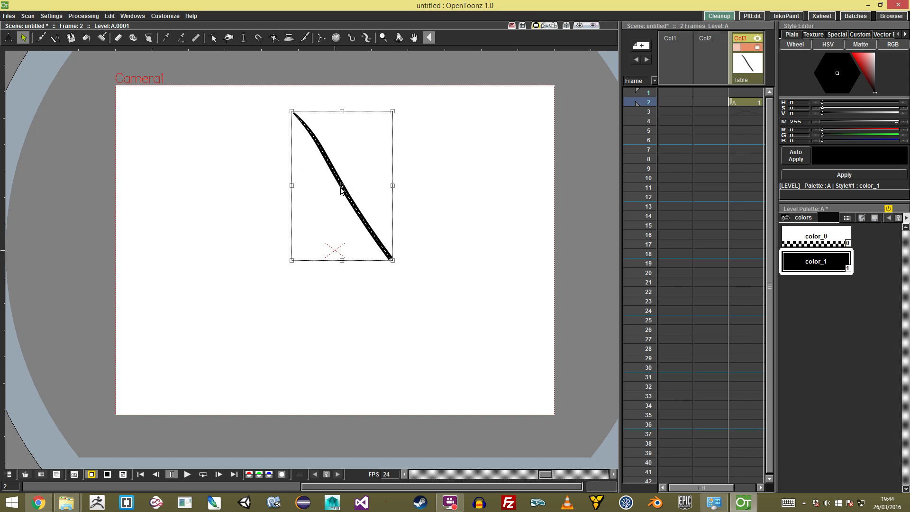
pyautogui.moveTo(402, 264)
pyautogui.mouseDown()
pyautogui.moveTo(388, 197)
pyautogui.moveTo(293, 140)
pyautogui.moveTo(390, 211)
pyautogui.moveTo(330, 325)
pyautogui.mouseUp()
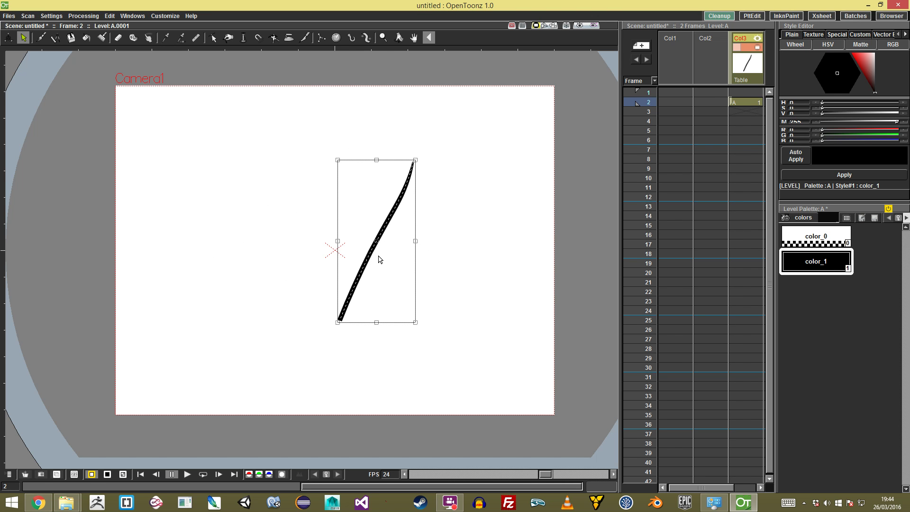
pyautogui.press('Delete')
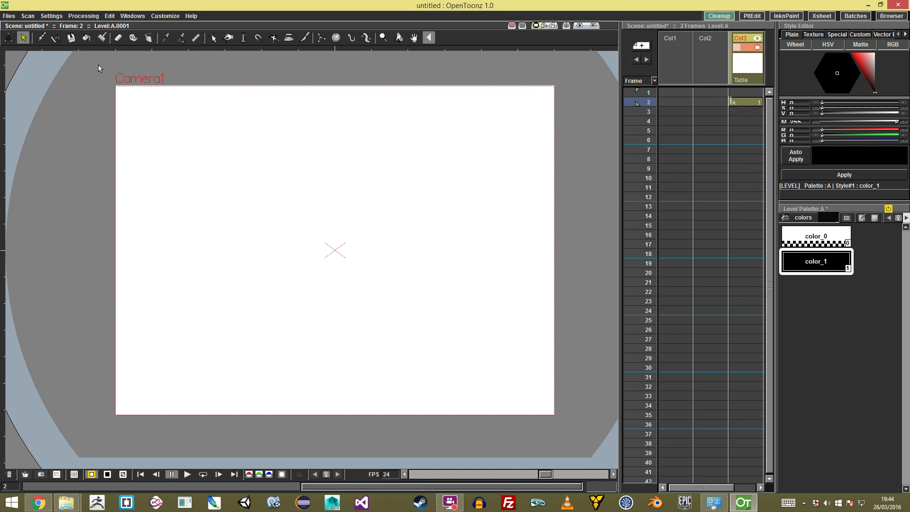
# Draw and undo a short brush stroke, and show the Tool Options Bar in the viewer.
pyautogui.moveTo(284, 111)
pyautogui.mouseDown()
pyautogui.moveTo(281, 181)
pyautogui.moveTo(335, 209)
pyautogui.mouseUp()
pyautogui.hotkey('ctrl', 'z')
pyautogui.rightClick(332, 125)
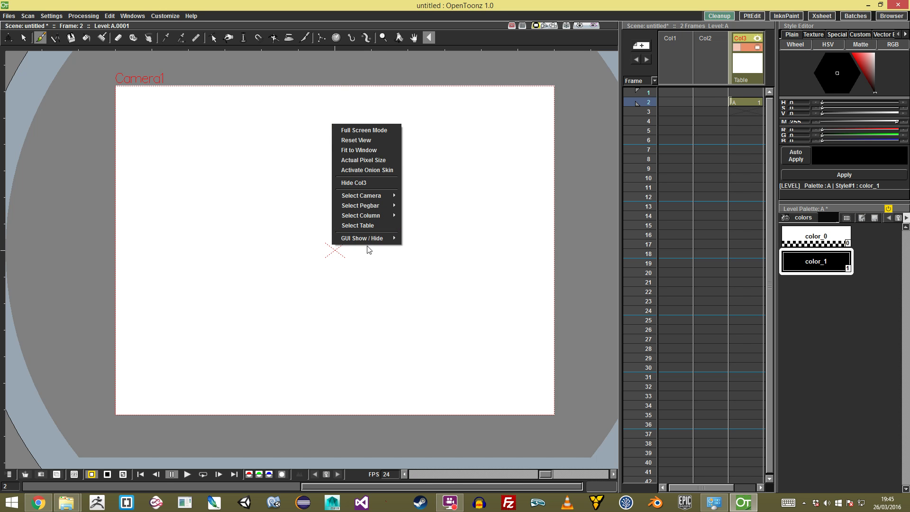
pyautogui.moveTo(371, 237)
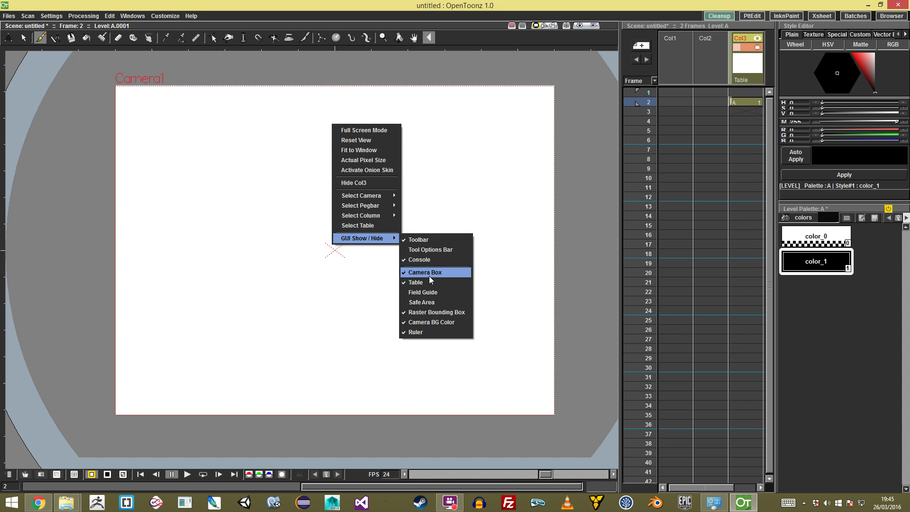
pyautogui.click(445, 249)
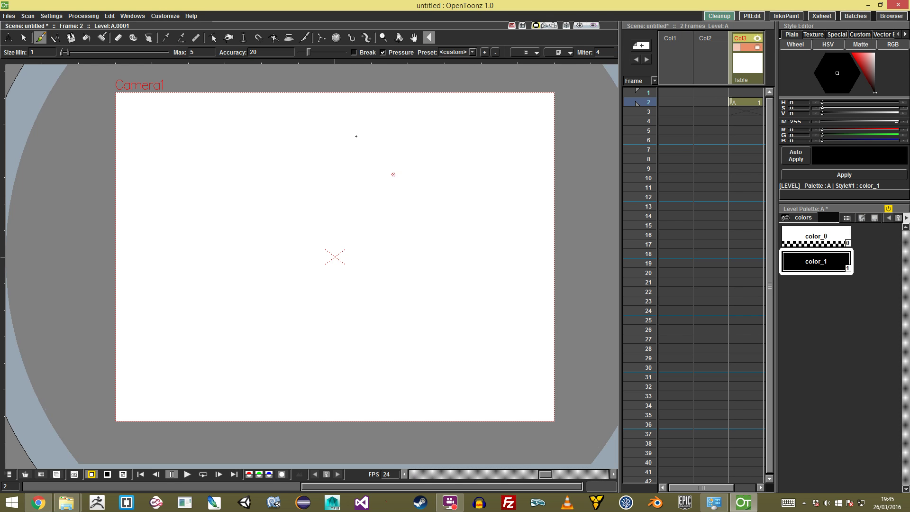
# Try the Tool Option Bar as a separate floating window, and close it.
pyautogui.click(132, 16)
pyautogui.moveTo(161, 69)
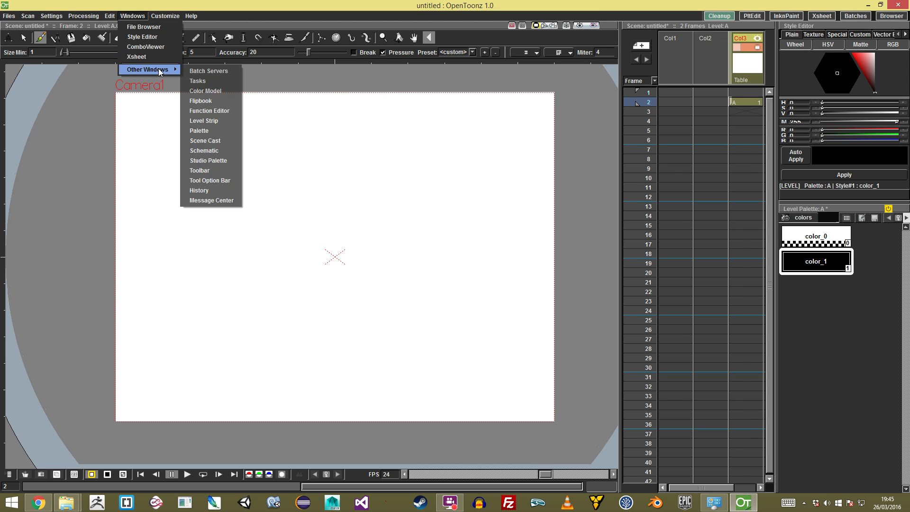
pyautogui.click(223, 180)
pyautogui.moveTo(321, 250); pyautogui.dragTo(270, 221)
pyautogui.click(269, 222)
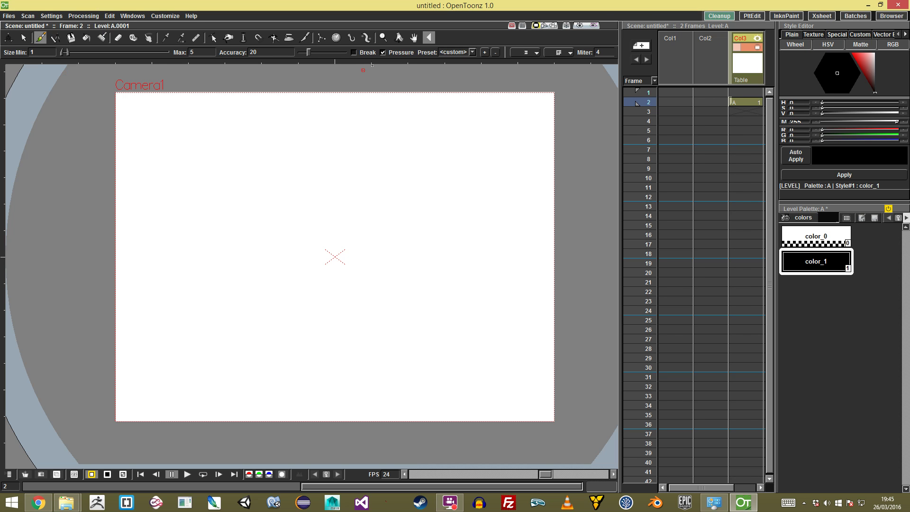
# Raise the brush's maximum size to 24.4444, draw a large curved pressure-sensitive stroke and undo it.
pyautogui.click(383, 53)
pyautogui.moveTo(69, 51); pyautogui.dragTo(99, 56)
pyautogui.moveTo(193, 151)
pyautogui.mouseDown()
pyautogui.moveTo(198, 239)
pyautogui.moveTo(258, 323)
pyautogui.moveTo(526, 367)
pyautogui.moveTo(457, 138)
pyautogui.moveTo(448, 229)
pyautogui.mouseUp()
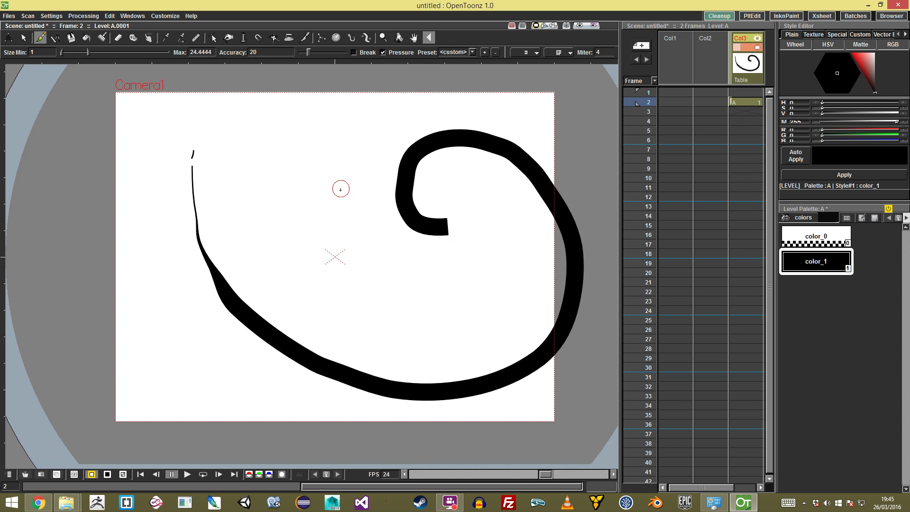
pyautogui.hotkey('ctrl', 'z')
pyautogui.hotkey('ctrl', 'z')
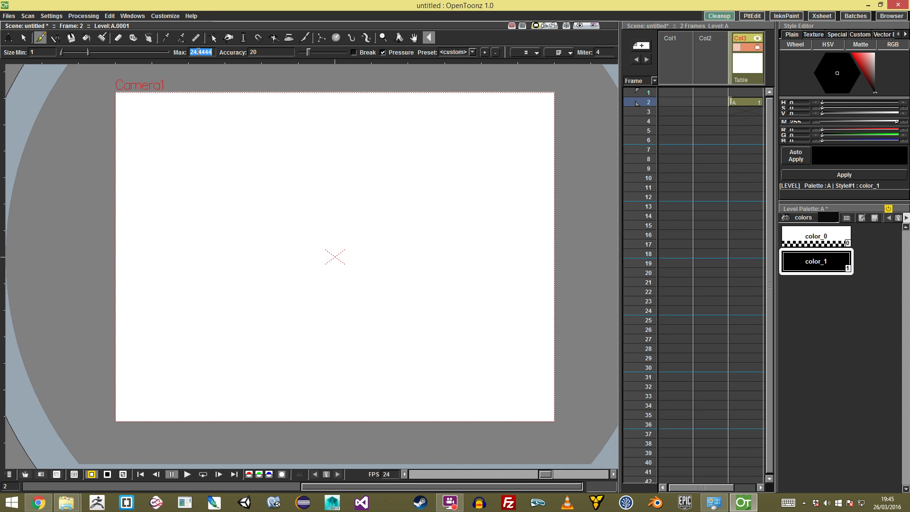
# Set the brush's maximum size to 10, and draw and undo a test stroke.
pyautogui.moveTo(212, 52); pyautogui.dragTo(162, 52)
pyautogui.moveTo(215, 52); pyautogui.dragTo(19, 59)
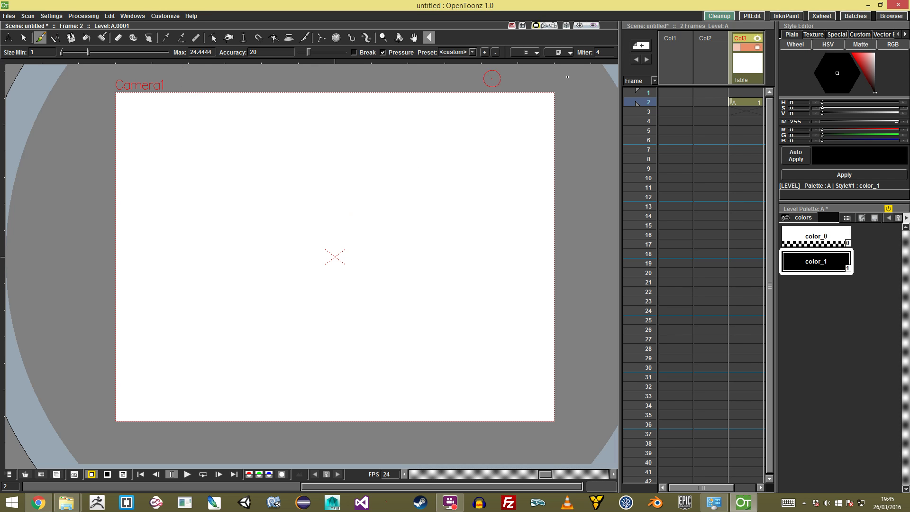
pyautogui.moveTo(207, 50); pyautogui.dragTo(177, 51)
pyautogui.write('10')
pyautogui.moveTo(314, 128)
pyautogui.mouseDown()
pyautogui.moveTo(299, 144)
pyautogui.moveTo(325, 176)
pyautogui.moveTo(306, 209)
pyautogui.moveTo(306, 184)
pyautogui.mouseUp()
pyautogui.hotkey('ctrl', 'z')
# Choose the second line-end style and the third corner style for the brush, and draw an S-shaped stroke.
pyautogui.click(536, 53)
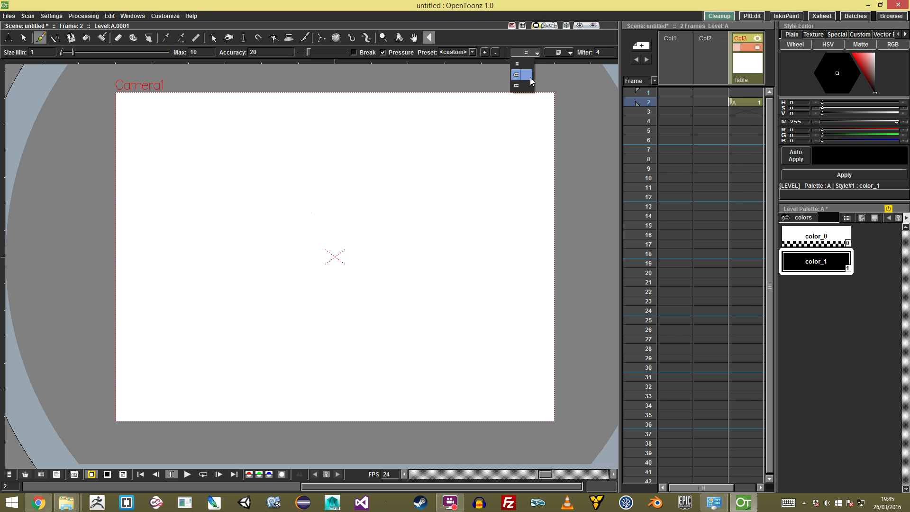
pyautogui.click(519, 76)
pyautogui.click(558, 53)
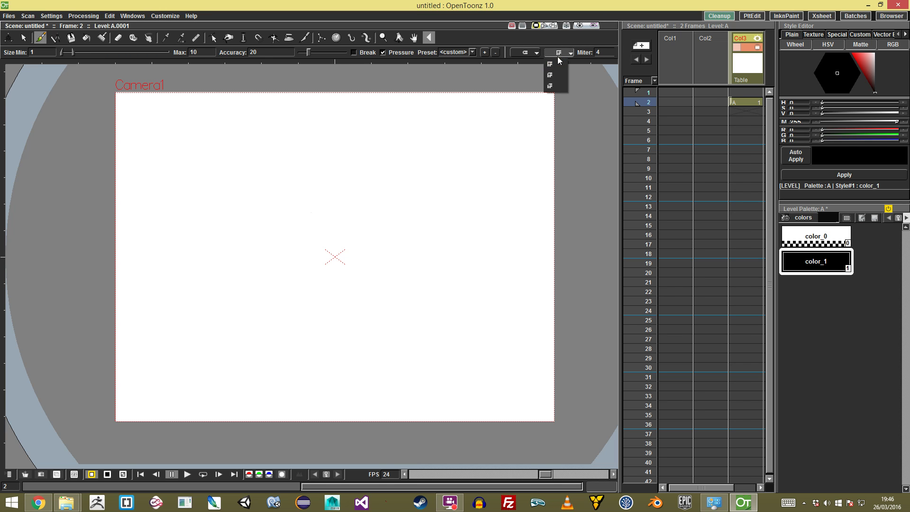
pyautogui.click(551, 85)
pyautogui.moveTo(303, 152)
pyautogui.mouseDown()
pyautogui.moveTo(289, 180)
pyautogui.moveTo(317, 193)
pyautogui.moveTo(323, 225)
pyautogui.moveTo(263, 227)
pyautogui.moveTo(287, 219)
pyautogui.mouseUp()
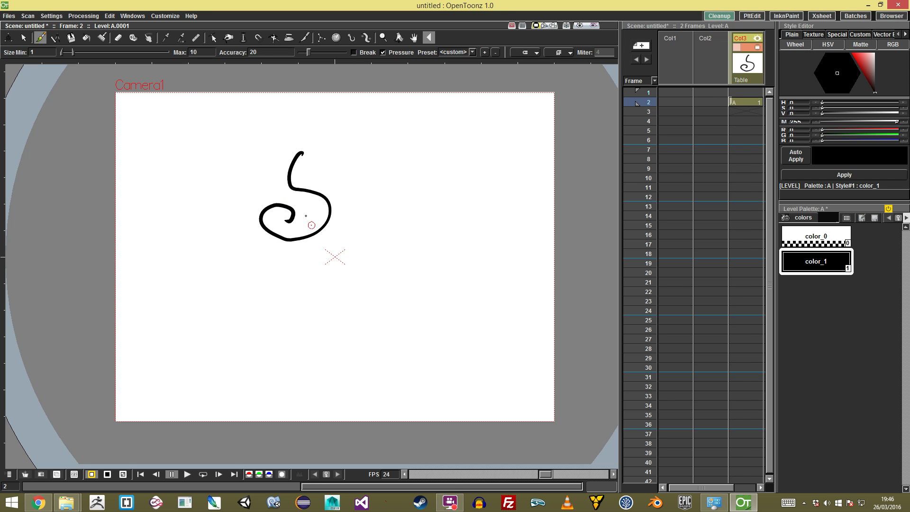
# Examine the S-shaped stroke on the canvas from different view positions and magnifications.
pyautogui.hotkey('shift', 'space')
pyautogui.moveTo(304, 151); pyautogui.dragTo(420, 112)
pyautogui.moveTo(284, 177); pyautogui.dragTo(379, 135)
pyautogui.moveTo(308, 138)
pyautogui.mouseDown()
pyautogui.moveTo(464, 94)
pyautogui.moveTo(382, 117)
pyautogui.mouseUp()
pyautogui.hotkey('shift', 'space')
pyautogui.moveTo(382, 189); pyautogui.dragTo(173, 311)
pyautogui.press('space')
pyautogui.moveTo(261, 316); pyautogui.dragTo(232, 212)
pyautogui.moveTo(290, 241); pyautogui.dragTo(573, 147)
pyautogui.hotkey('shift', 'space')
pyautogui.moveTo(483, 178)
pyautogui.mouseDown()
pyautogui.moveTo(438, 186)
pyautogui.moveTo(377, 172)
pyautogui.moveTo(314, 175)
pyautogui.moveTo(345, 181)
pyautogui.moveTo(382, 153)
pyautogui.moveTo(198, 206)
pyautogui.mouseUp()
# Select the S-shaped stroke and delete it.
pyautogui.press('space')
pyautogui.hotkey('shift', 'space')
pyautogui.moveTo(276, 127); pyautogui.dragTo(445, 279)
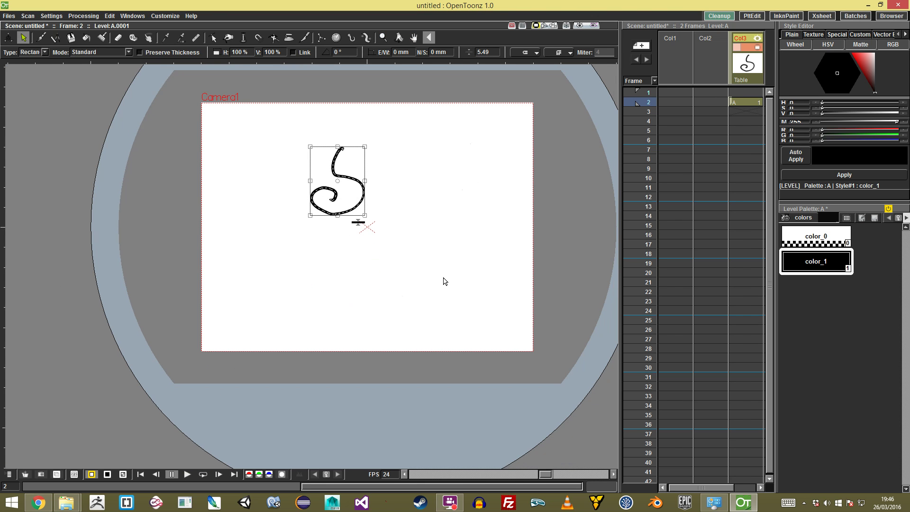
pyautogui.press('Delete')
# Set the brush accuracy to 1 and draw four freehand curved and wavy test strokes across the canvas.
pyautogui.press('space')
pyautogui.moveTo(404, 153)
pyautogui.mouseDown()
pyautogui.moveTo(380, 175)
pyautogui.moveTo(406, 188)
pyautogui.moveTo(319, 115)
pyautogui.mouseUp()
pyautogui.hotkey('shift', 'space')
pyautogui.press('b')
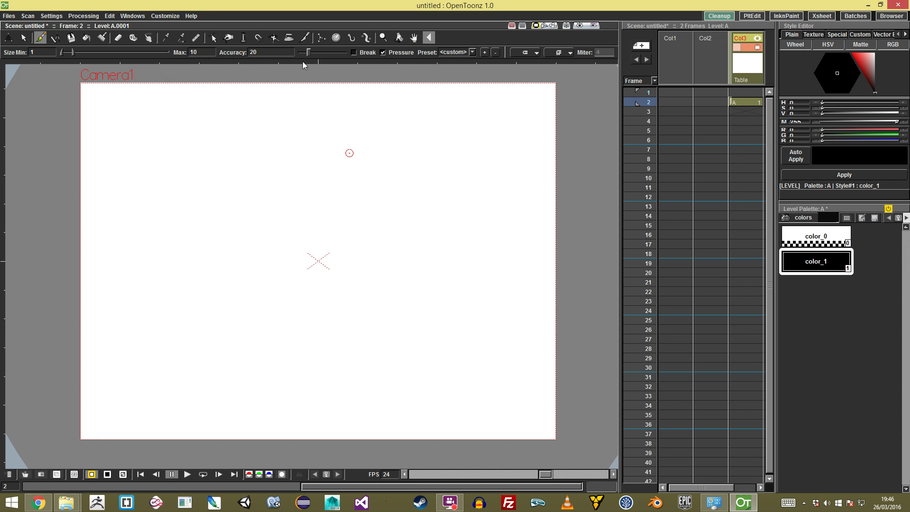
pyautogui.write('1')
pyautogui.moveTo(337, 112)
pyautogui.mouseDown()
pyautogui.moveTo(218, 170)
pyautogui.moveTo(243, 247)
pyautogui.moveTo(290, 243)
pyautogui.moveTo(345, 199)
pyautogui.mouseUp()
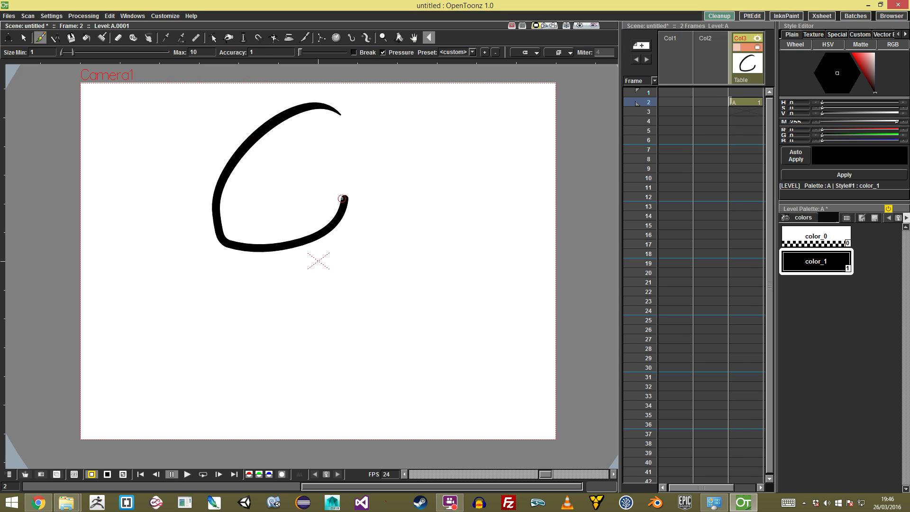
pyautogui.moveTo(502, 207)
pyautogui.mouseDown()
pyautogui.moveTo(422, 286)
pyautogui.moveTo(464, 348)
pyautogui.mouseUp()
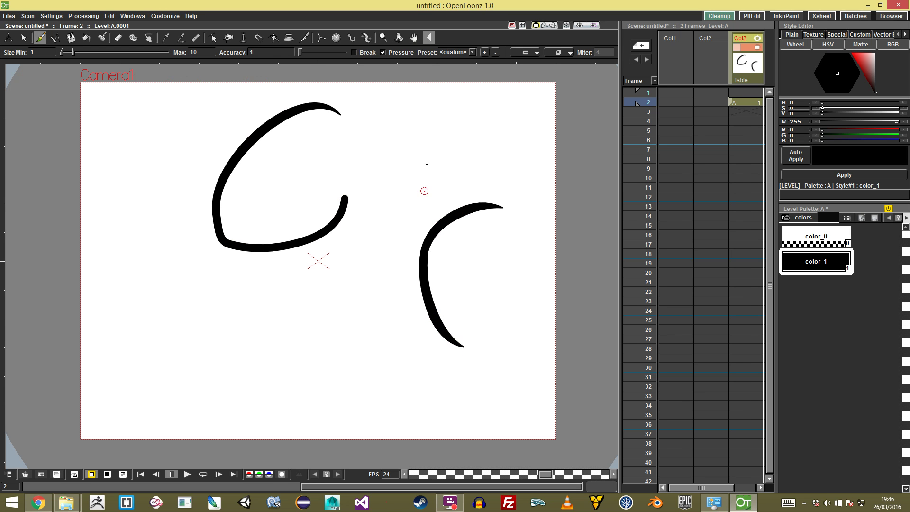
pyautogui.moveTo(415, 89); pyautogui.dragTo(393, 194)
pyautogui.moveTo(389, 229)
pyautogui.mouseDown()
pyautogui.moveTo(353, 295)
pyautogui.moveTo(367, 385)
pyautogui.moveTo(388, 410)
pyautogui.mouseUp()
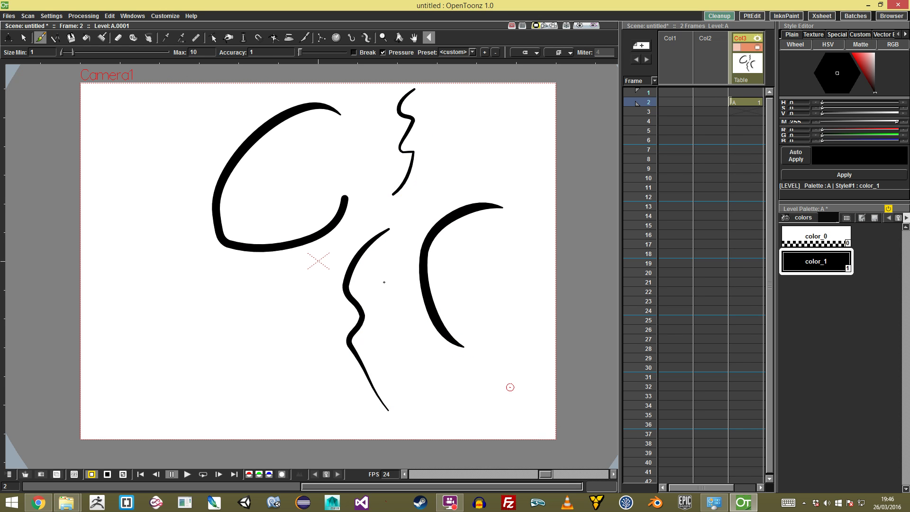
# Select the four curved and wavy test strokes and delete them.
pyautogui.press('s')
pyautogui.moveTo(522, 92); pyautogui.dragTo(167, 428)
pyautogui.press('Delete')
# Compare brush accuracy by drawing three jagged strokes at a high setting and a long stroke at accuracy 1.
pyautogui.press('b')
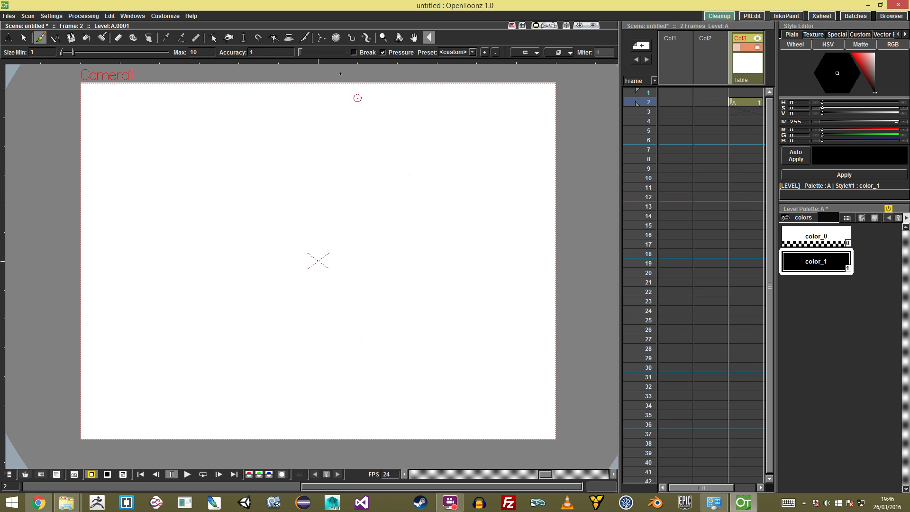
pyautogui.click(263, 53)
pyautogui.moveTo(340, 52); pyautogui.dragTo(348, 52)
pyautogui.moveTo(303, 152)
pyautogui.mouseDown()
pyautogui.moveTo(256, 186)
pyautogui.moveTo(324, 283)
pyautogui.mouseUp()
pyautogui.moveTo(339, 283)
pyautogui.mouseDown()
pyautogui.moveTo(378, 310)
pyautogui.moveTo(401, 309)
pyautogui.mouseUp()
pyautogui.moveTo(427, 136)
pyautogui.mouseDown()
pyautogui.moveTo(471, 263)
pyautogui.moveTo(463, 386)
pyautogui.mouseUp()
pyautogui.moveTo(345, 52); pyautogui.dragTo(299, 52)
pyautogui.moveTo(139, 160)
pyautogui.mouseDown()
pyautogui.moveTo(112, 313)
pyautogui.moveTo(143, 314)
pyautogui.moveTo(288, 390)
pyautogui.mouseUp()
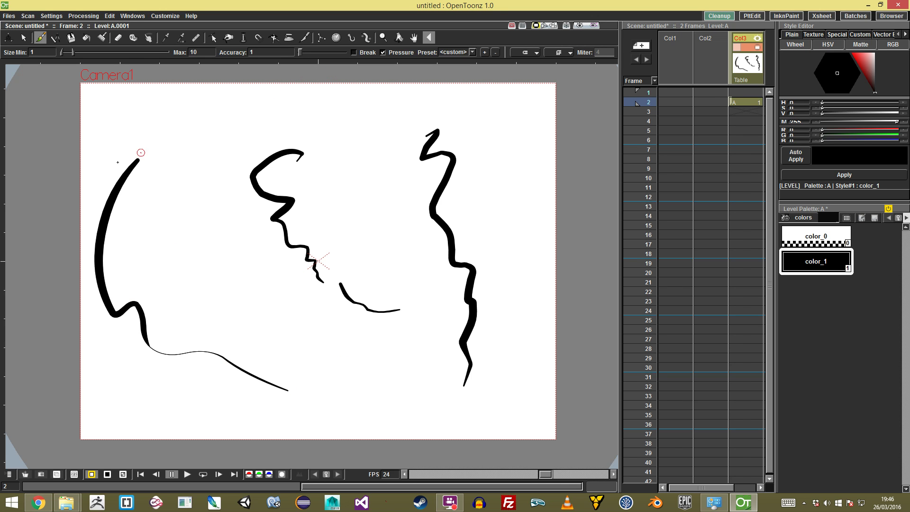
# Select all the accuracy comparison strokes and delete them.
pyautogui.press('s')
pyautogui.hotkey('ctrl', 'a')
pyautogui.moveTo(477, 333); pyautogui.dragTo(516, 314)
pyautogui.press('Delete')
pyautogui.moveTo(531, 423)
pyautogui.mouseDown()
pyautogui.moveTo(379, 172)
pyautogui.moveTo(56, 138)
pyautogui.mouseUp()
pyautogui.press('Delete')
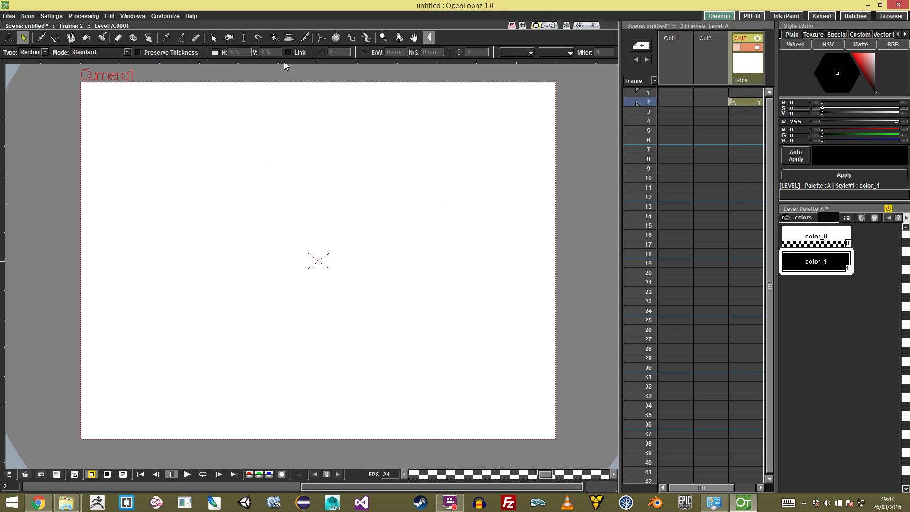
# Set the brush accuracy to 20, turn off Pressure and draw an S-shaped stroke of uniform thickness.
pyautogui.press('b')
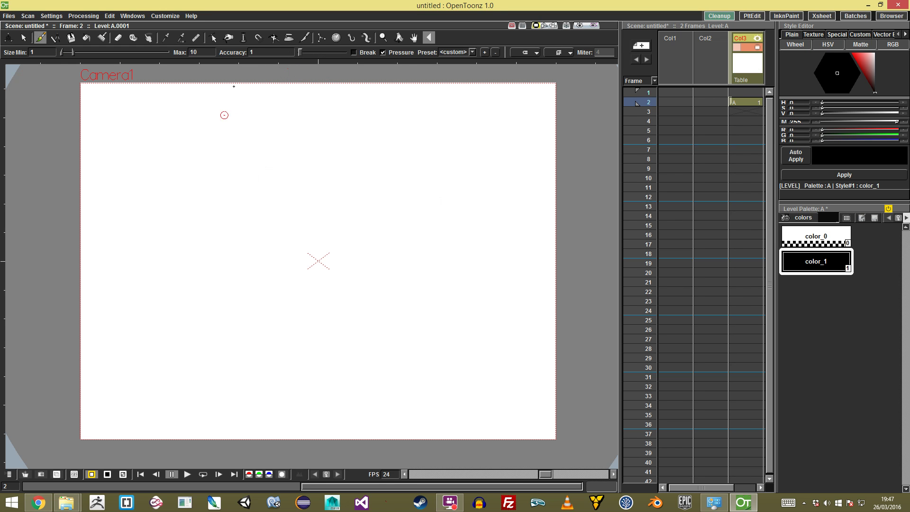
pyautogui.write('20')
pyautogui.press('Return')
pyautogui.click(383, 52)
pyautogui.moveTo(284, 121)
pyautogui.mouseDown()
pyautogui.moveTo(242, 176)
pyautogui.moveTo(296, 191)
pyautogui.moveTo(275, 268)
pyautogui.mouseUp()
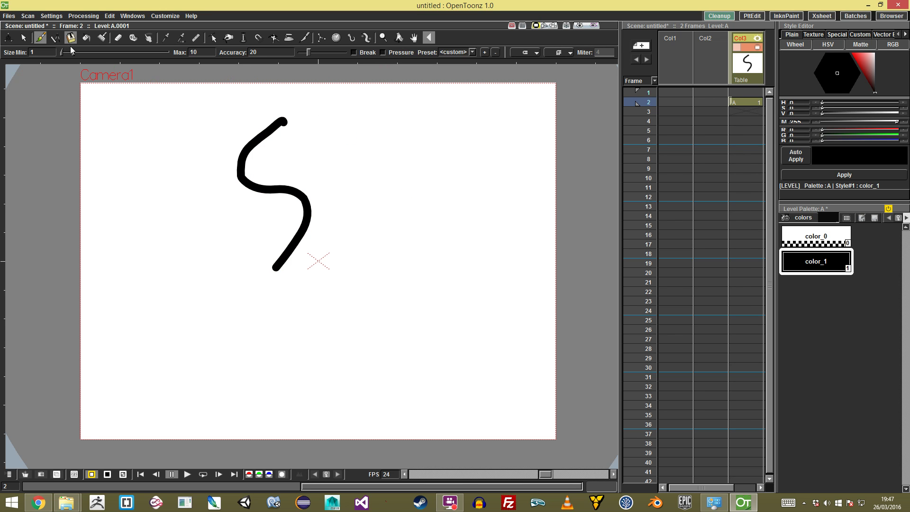
# Set the brush's maximum size to 5 and draw a thinner wavy stroke beside the S-shaped one.
pyautogui.doubleClick(195, 52)
pyautogui.write('5')
pyautogui.moveTo(373, 128)
pyautogui.mouseDown()
pyautogui.moveTo(425, 199)
pyautogui.moveTo(444, 207)
pyautogui.mouseUp()
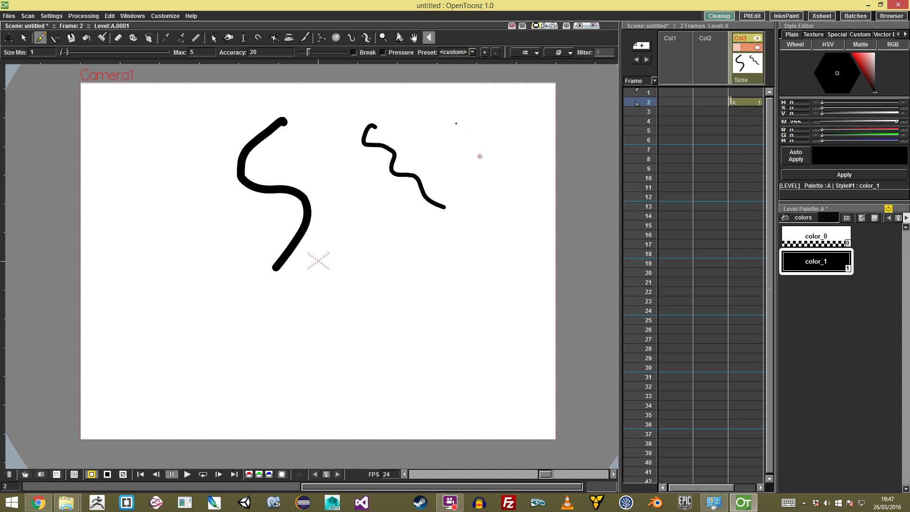
# Draw a tapered wavy stroke with Pressure on, save the brush settings as preset Standard and draw another stroke with it.
pyautogui.moveTo(374, 194); pyautogui.dragTo(414, 282)
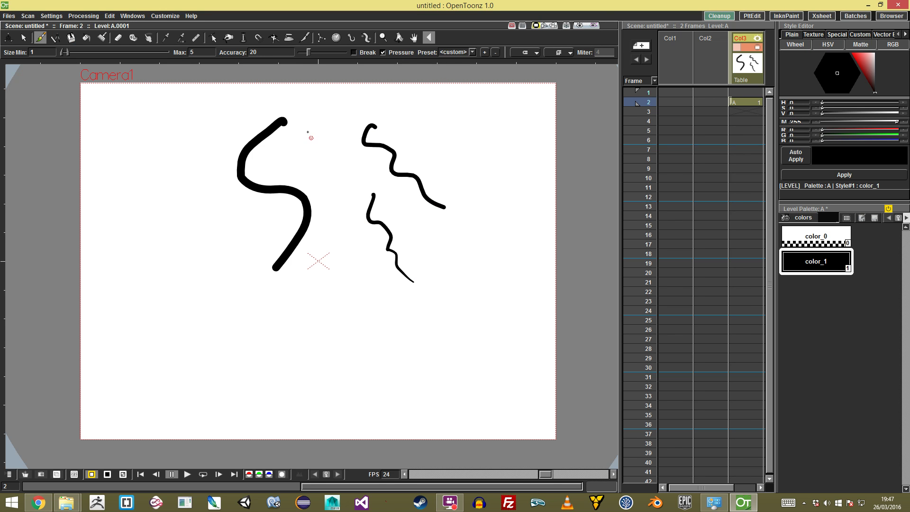
pyautogui.click(484, 52)
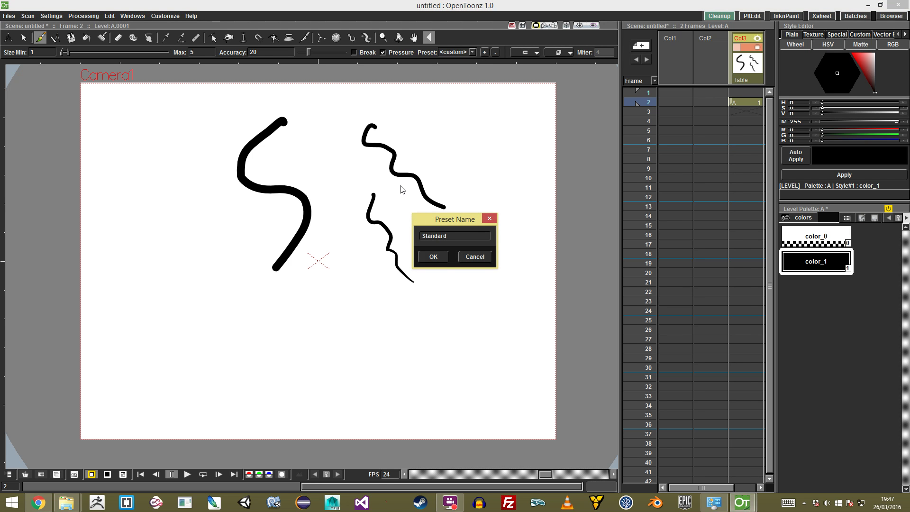
pyautogui.click(433, 257)
pyautogui.moveTo(494, 141)
pyautogui.mouseDown()
pyautogui.moveTo(506, 217)
pyautogui.moveTo(431, 323)
pyautogui.mouseUp()
# Select all the test strokes, delete them and return to the Brush Tool.
pyautogui.press('s')
pyautogui.moveTo(223, 98); pyautogui.dragTo(583, 327)
pyautogui.press('Delete')
pyautogui.press('b')
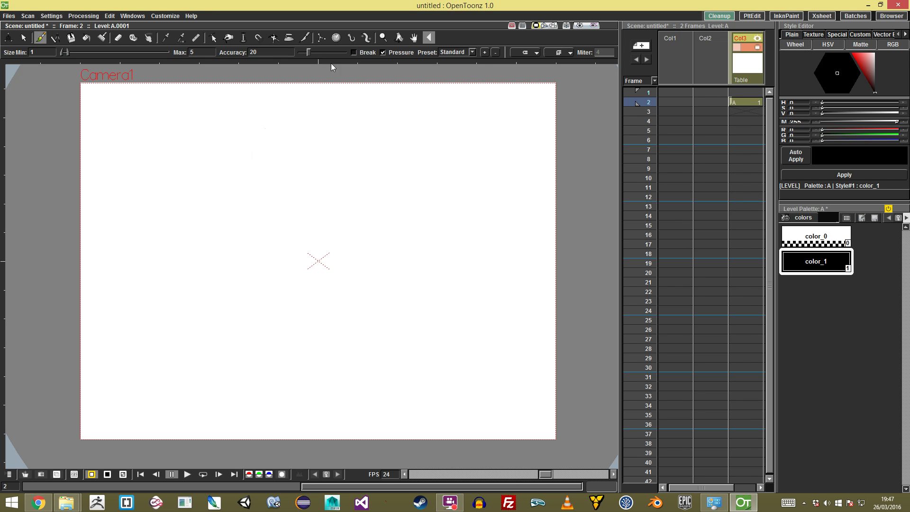
# Draw a rectangle of size 1 with the Geometric Tool and examine its upper-right corner up close.
pyautogui.click(55, 38)
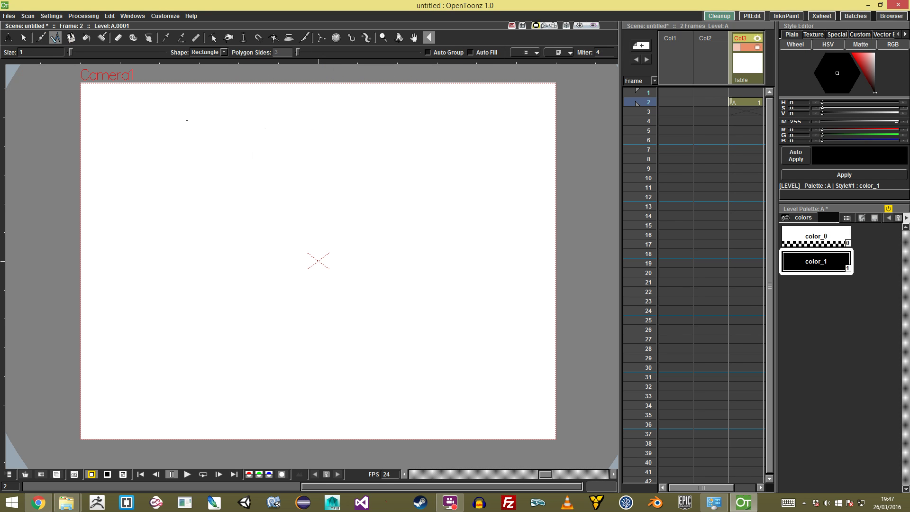
pyautogui.moveTo(184, 136); pyautogui.dragTo(343, 278)
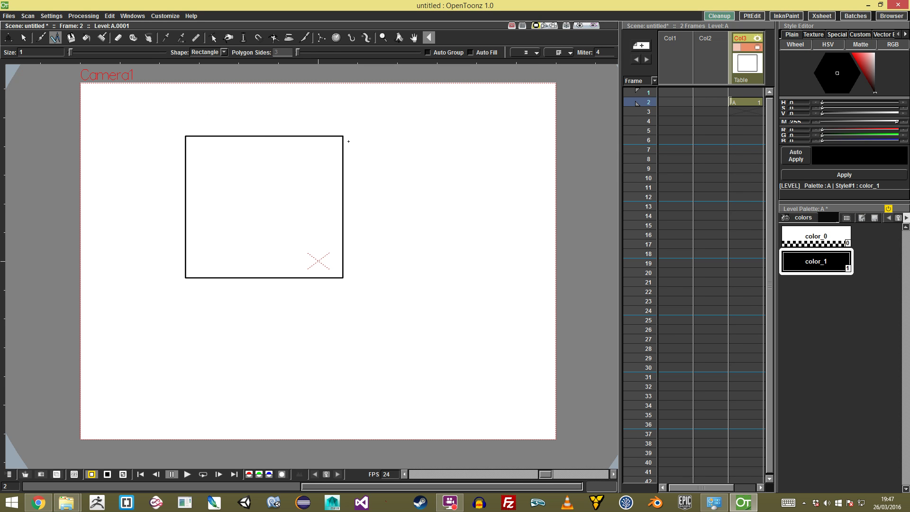
pyautogui.hotkey('shift', 'space')
pyautogui.moveTo(345, 135); pyautogui.dragTo(368, 126)
pyautogui.press('s')
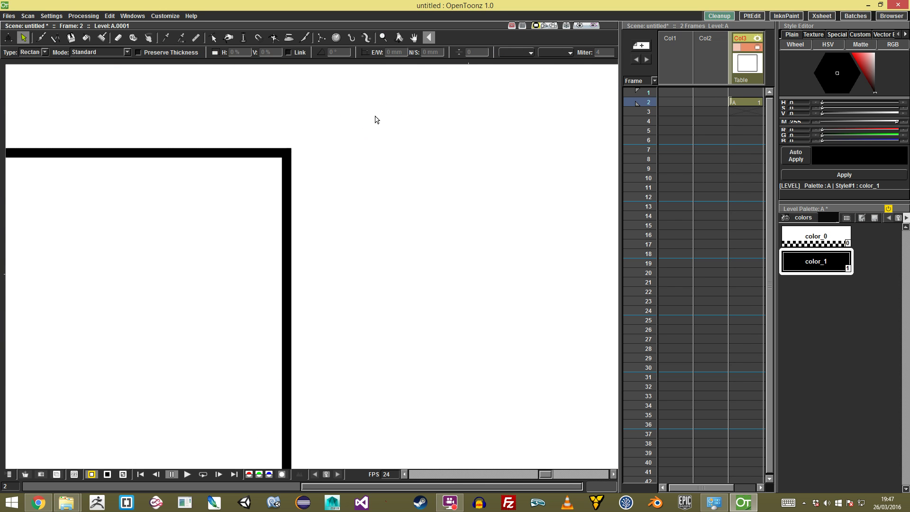
# Draw a small rectangle with round joins beside the first one, then undo both rectangles.
pyautogui.click(55, 37)
pyautogui.click(557, 51)
pyautogui.click(554, 73)
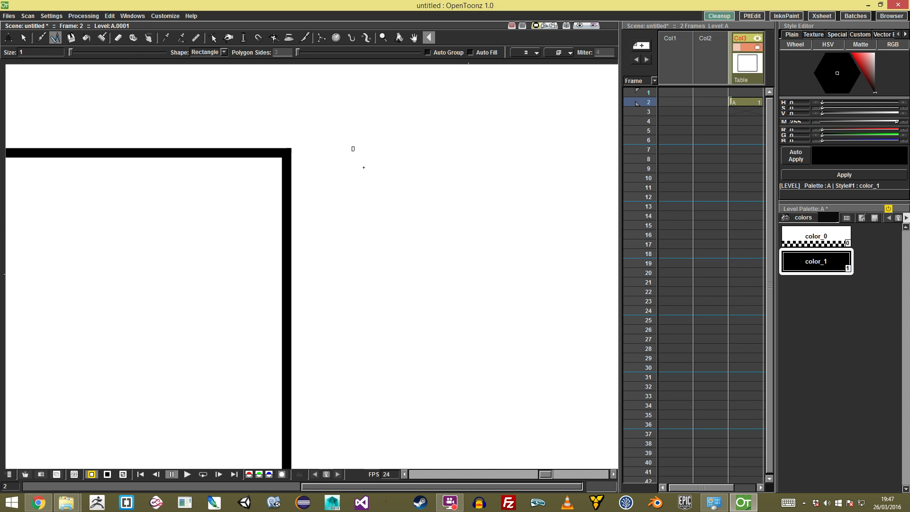
pyautogui.moveTo(354, 150); pyautogui.dragTo(472, 284)
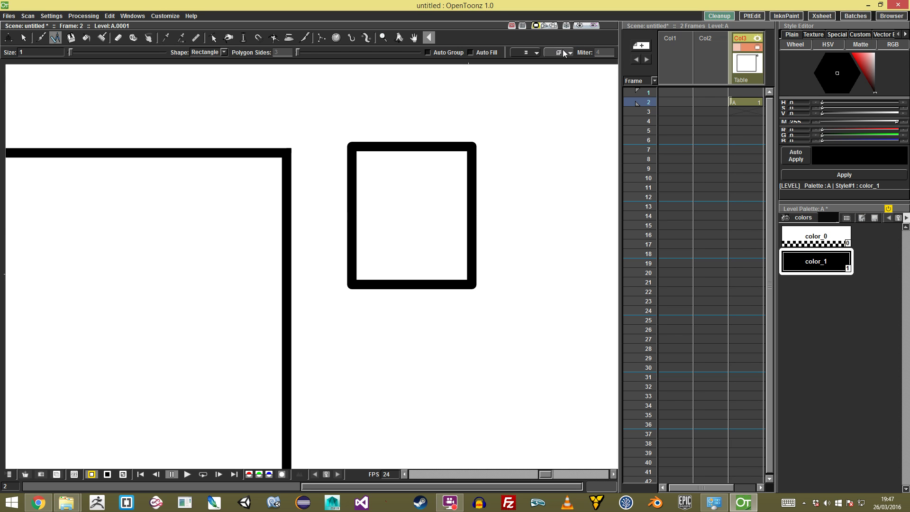
pyautogui.hotkey('ctrl', 'z')
pyautogui.hotkey('ctrl', 'z')
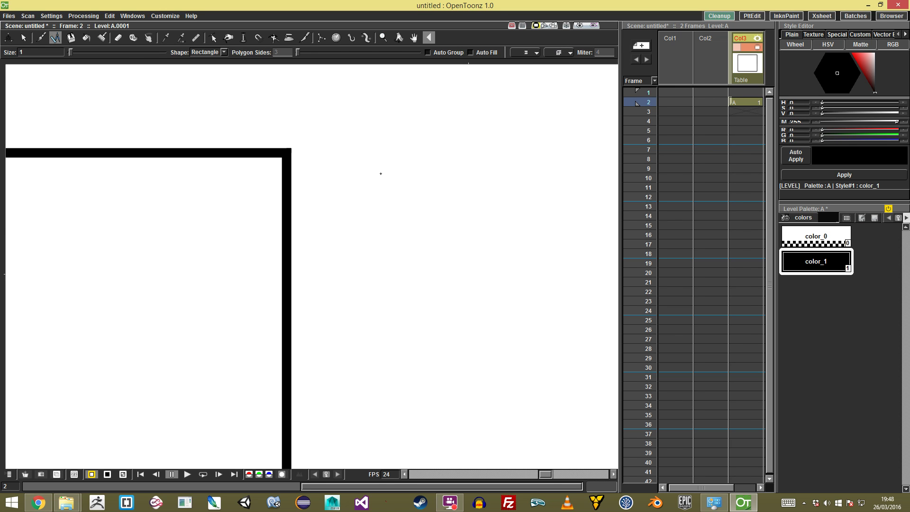
# Compare miter, round and bevel joins by drawing three rectangles side by side, then undo all three.
pyautogui.click(562, 61)
pyautogui.moveTo(114, 166); pyautogui.dragTo(276, 328)
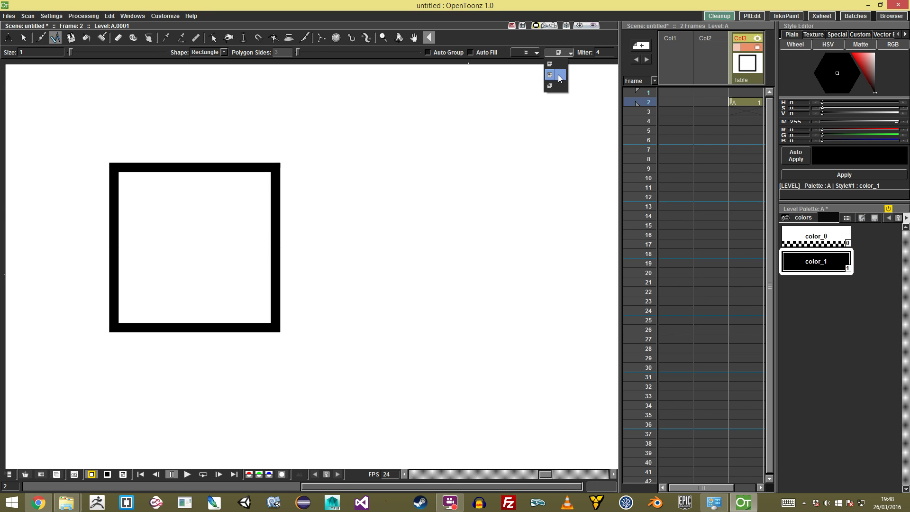
pyautogui.click(559, 75)
pyautogui.moveTo(298, 161); pyautogui.dragTo(453, 327)
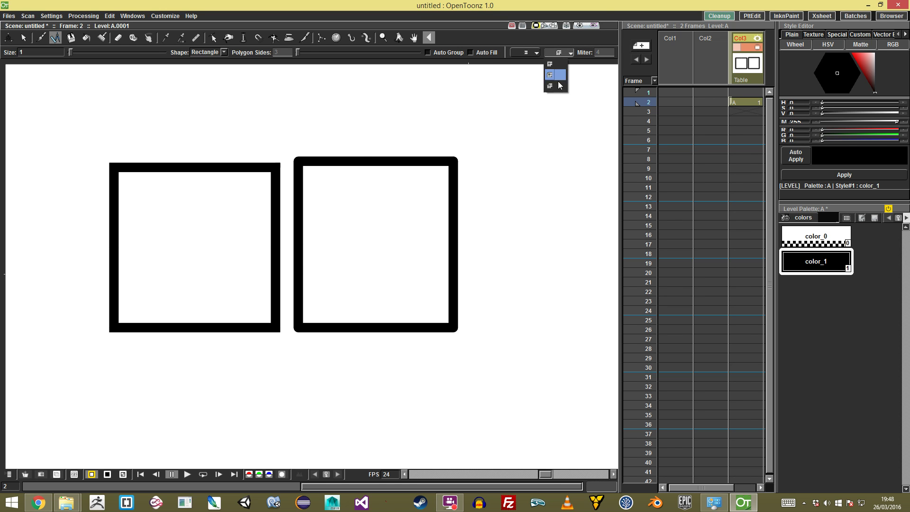
pyautogui.click(551, 87)
pyautogui.moveTo(477, 152); pyautogui.dragTo(580, 299)
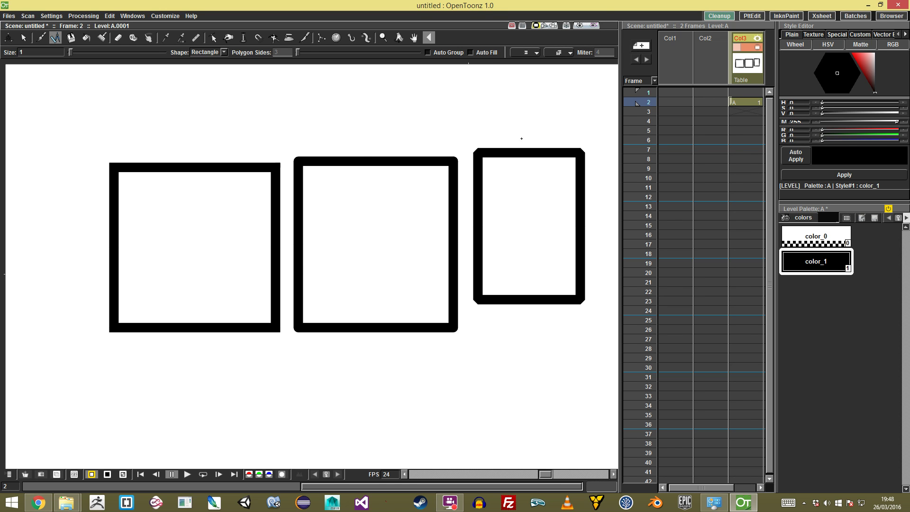
pyautogui.hotkey('ctrl', 'z')
pyautogui.hotkey('ctrl', 'z')
pyautogui.hotkey('ctrl', 'z')
# Draw two test rectangles with the Geometric Tool, undoing each one.
pyautogui.press('z')
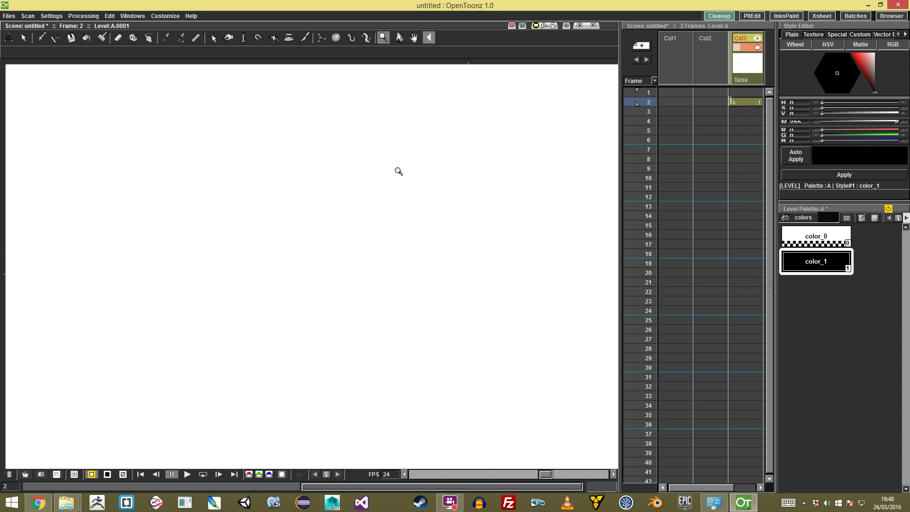
pyautogui.press('g')
pyautogui.moveTo(286, 158); pyautogui.dragTo(413, 277)
pyautogui.hotkey('ctrl', 'z')
pyautogui.moveTo(352, 193); pyautogui.dragTo(399, 234)
pyautogui.hotkey('ctrl', 'z')
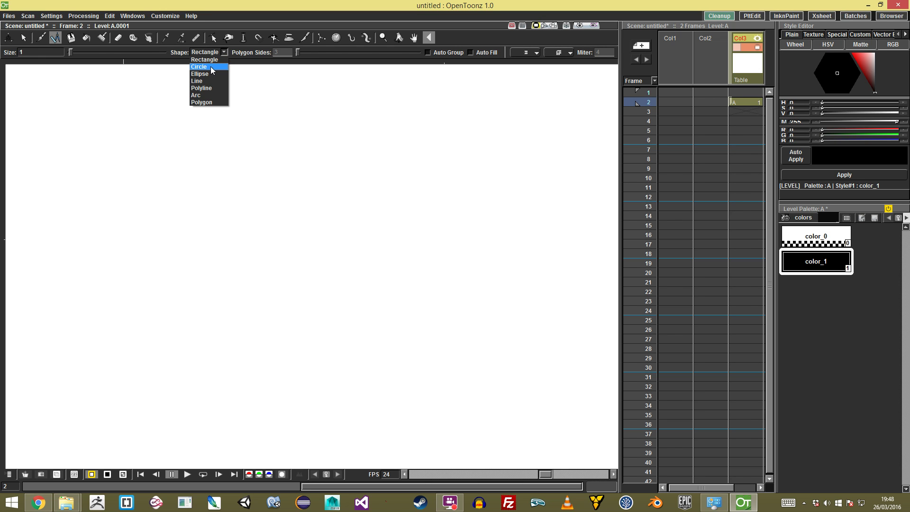
# Draw a large circle and a smaller one to its left with the Circle shape, then undo both.
pyautogui.click(211, 66)
pyautogui.moveTo(347, 206); pyautogui.dragTo(392, 274)
pyautogui.moveTo(178, 178); pyautogui.dragTo(232, 195)
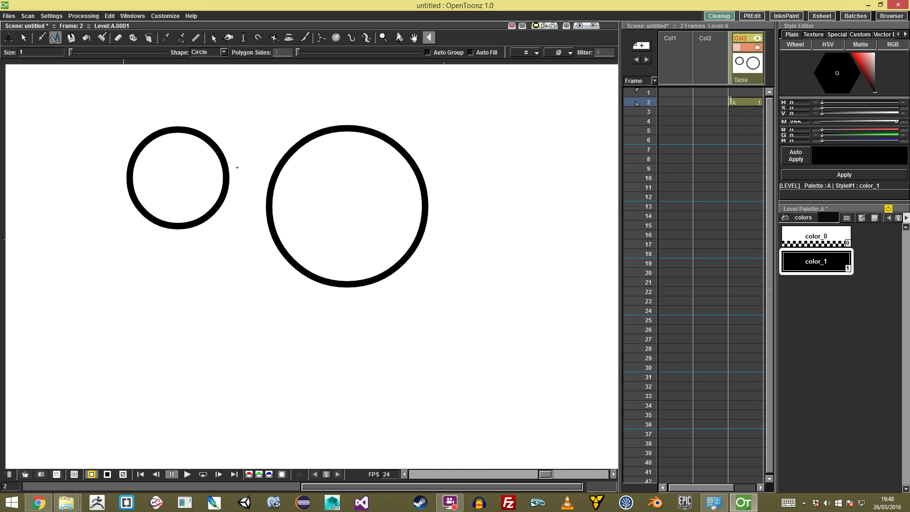
pyautogui.hotkey('ctrl', 'z')
pyautogui.hotkey('ctrl', 'z')
# Draw an evenly proportioned ellipse near the canvas centre and a square to its upper left.
pyautogui.click(223, 52)
pyautogui.click(209, 73)
pyautogui.moveTo(241, 158)
pyautogui.mouseDown()
pyautogui.moveTo(360, 272)
pyautogui.moveTo(403, 187)
pyautogui.moveTo(396, 385)
pyautogui.moveTo(410, 274)
pyautogui.moveTo(431, 372)
pyautogui.moveTo(382, 345)
pyautogui.moveTo(370, 277)
pyautogui.moveTo(395, 312)
pyautogui.mouseUp()
pyautogui.click(226, 52)
pyautogui.click(204, 60)
pyautogui.moveTo(83, 119); pyautogui.dragTo(177, 212)
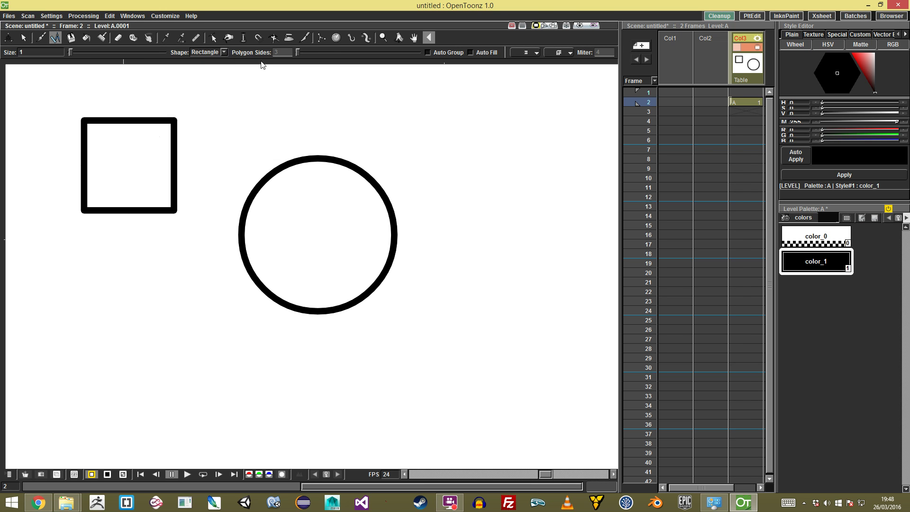
# Draw two smaller, evenly proportioned ellipses above and to the right of the large one.
pyautogui.click(223, 52)
pyautogui.click(215, 75)
pyautogui.moveTo(464, 151); pyautogui.dragTo(562, 250)
pyautogui.moveTo(354, 88); pyautogui.dragTo(451, 184)
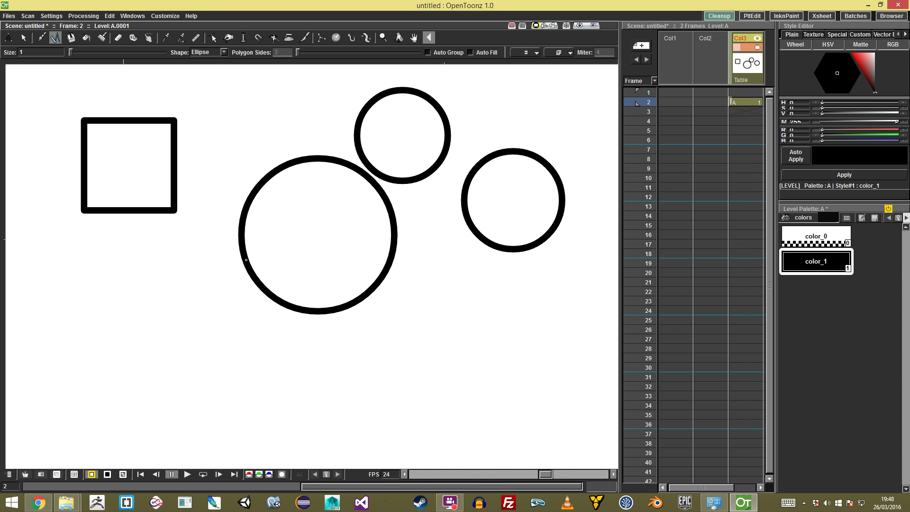
# Undo the square and the three ellipses, then draw one more large ellipse and undo it.
pyautogui.hotkey('ctrl', 'z')
pyautogui.hotkey('ctrl', 'z')
pyautogui.hotkey('ctrl', 'z')
pyautogui.hotkey('ctrl', 'z')
pyautogui.moveTo(185, 108); pyautogui.dragTo(370, 288)
pyautogui.hotkey('ctrl', 'z')
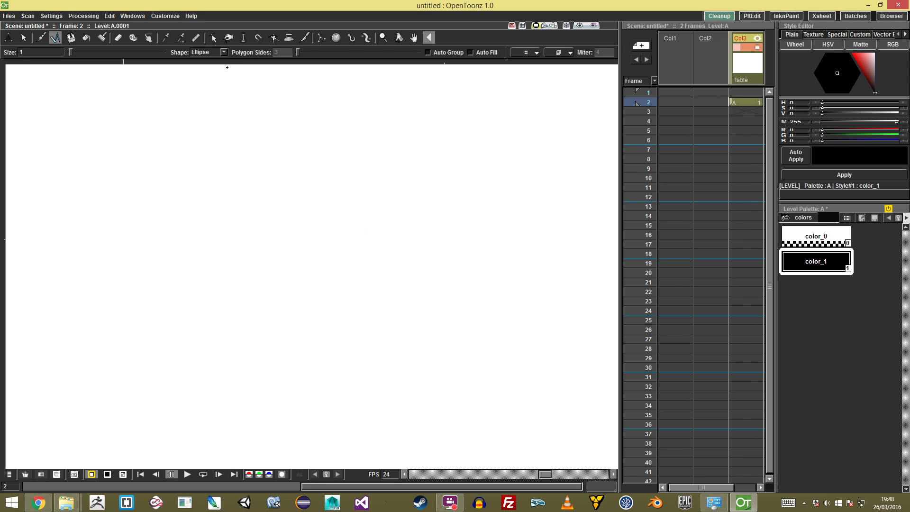
# Draw three parallel diagonal lines with the Line shape and undo the last two.
pyautogui.click(222, 52)
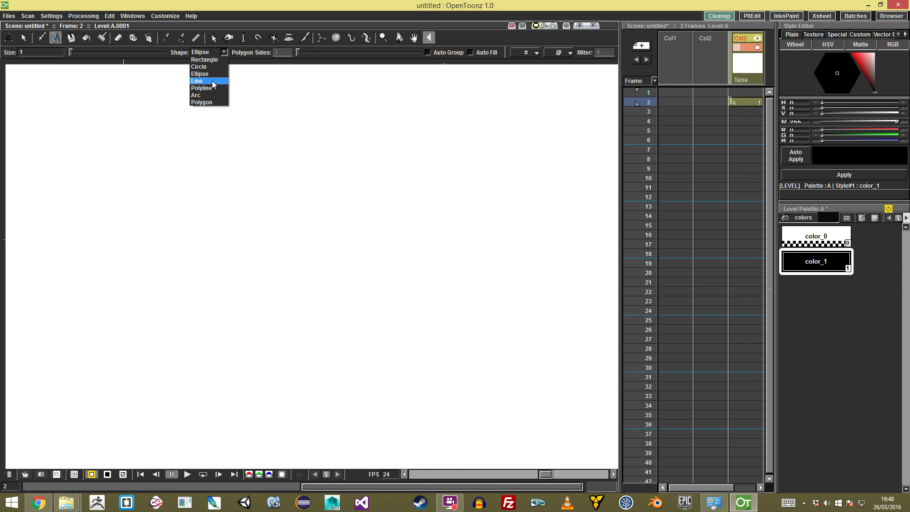
pyautogui.click(213, 80)
pyautogui.moveTo(258, 92); pyautogui.dragTo(131, 226)
pyautogui.moveTo(292, 143); pyautogui.dragTo(178, 268)
pyautogui.moveTo(360, 159); pyautogui.dragTo(254, 283)
pyautogui.hotkey('ctrl', 'z')
pyautogui.hotkey('ctrl', 'z')
# Choose another join style, draw a second diagonal line, then undo both lines.
pyautogui.click(559, 51)
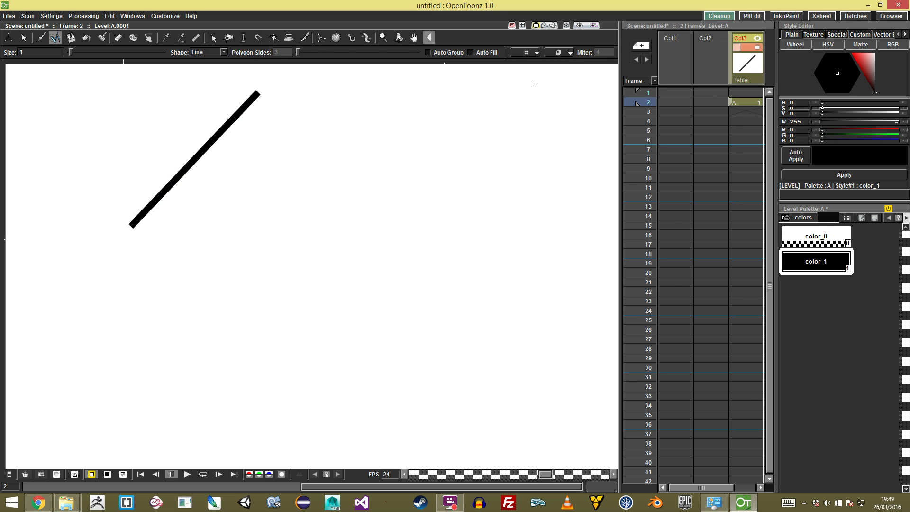
pyautogui.click(553, 78)
pyautogui.moveTo(398, 126); pyautogui.dragTo(270, 282)
pyautogui.hotkey('ctrl', 'z')
pyautogui.hotkey('ctrl', 'z')
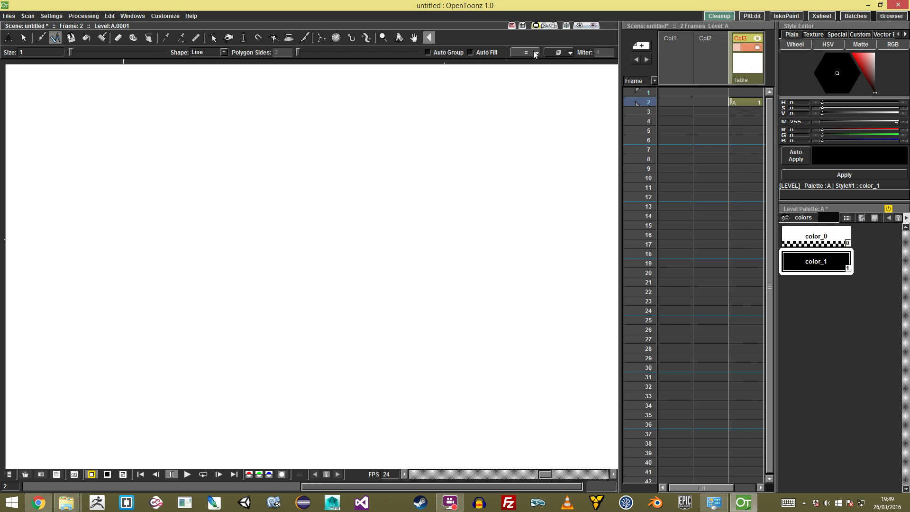
# Draw three parallel diagonal lines with round caps, then undo all three.
pyautogui.moveTo(330, 136); pyautogui.dragTo(193, 252)
pyautogui.moveTo(367, 181); pyautogui.dragTo(243, 293)
pyautogui.moveTo(423, 191); pyautogui.dragTo(269, 318)
pyautogui.hotkey('ctrl', 'z')
pyautogui.hotkey('ctrl', 'z')
pyautogui.hotkey('ctrl', 'z')
# Start a Polyline shape with a curved first segment and several further points, then cancel it.
pyautogui.click(222, 52)
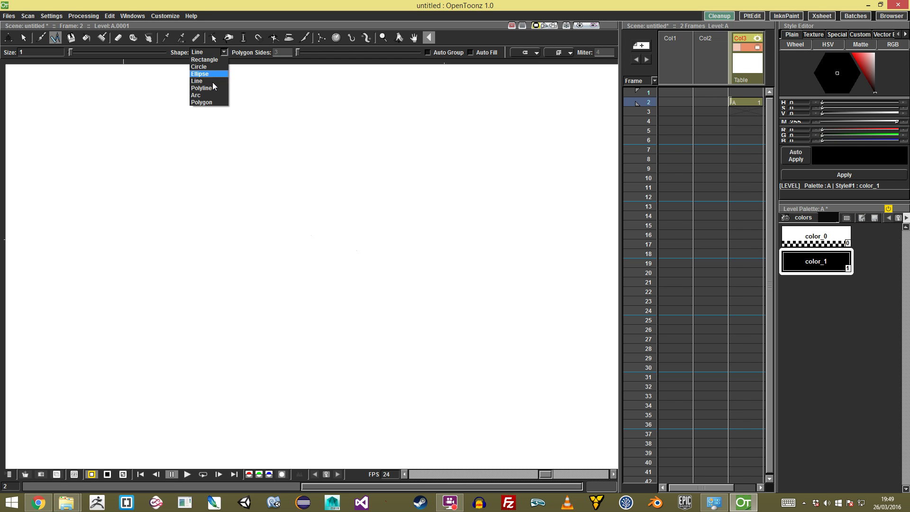
pyautogui.click(211, 87)
pyautogui.moveTo(193, 108); pyautogui.dragTo(132, 183)
pyautogui.click(194, 290)
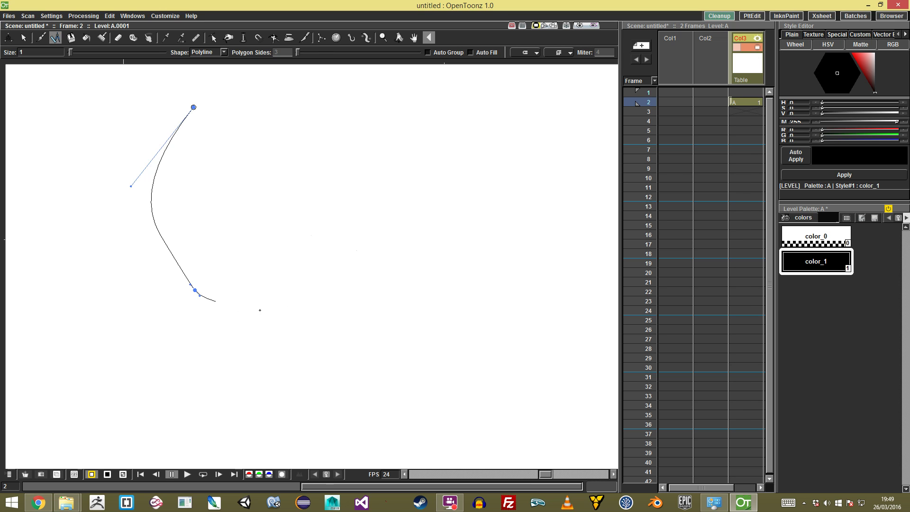
pyautogui.click(377, 249)
pyautogui.click(383, 103)
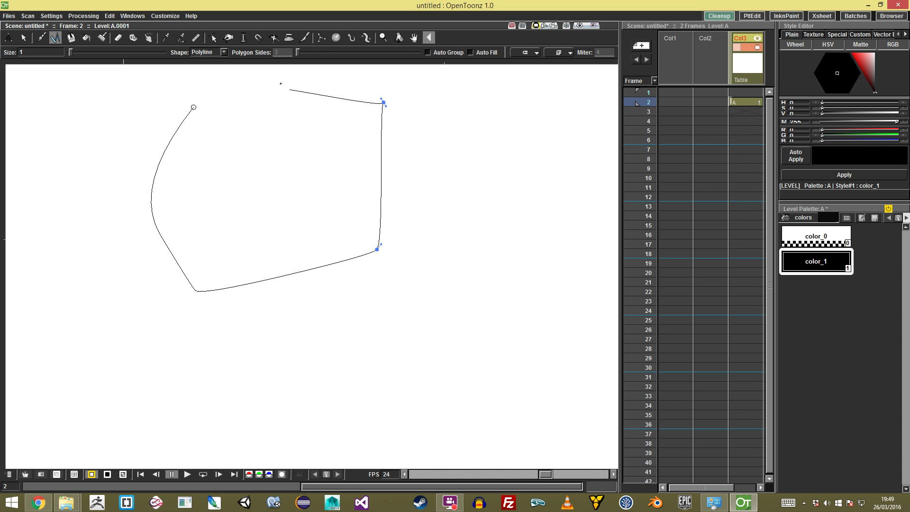
pyautogui.click(278, 161)
pyautogui.press('Escape')
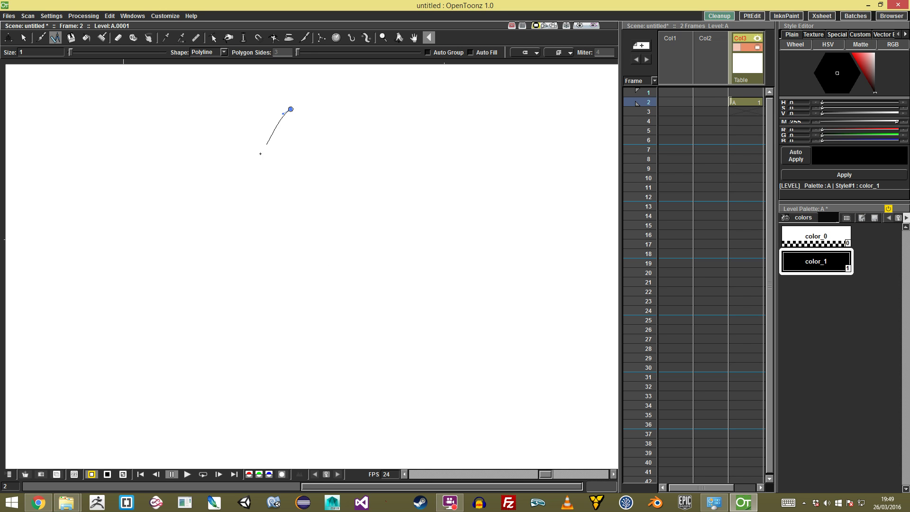
# Draw a closed triangle with the Polyline shape, then undo it.
pyautogui.click(169, 322)
pyautogui.click(402, 235)
pyautogui.click(290, 109)
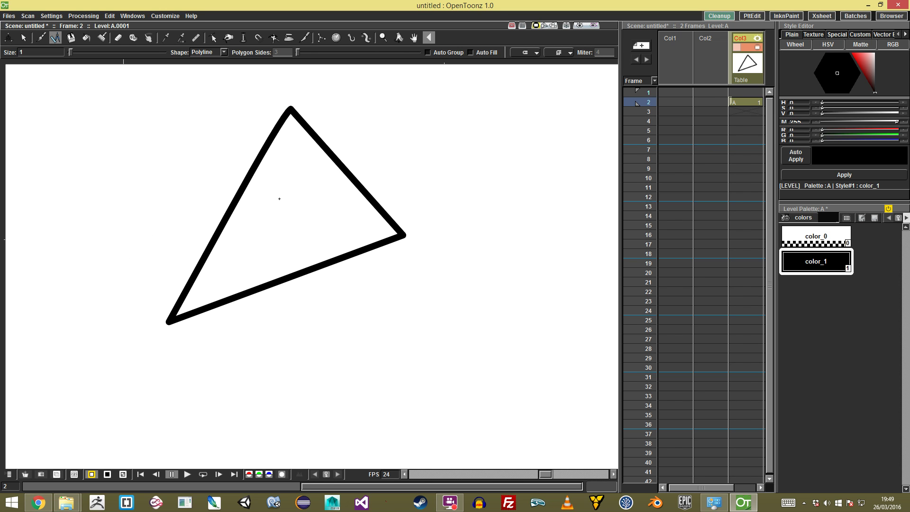
pyautogui.hotkey('ctrl', 'z')
# Draw a closed four-sided polyline with straight edges, then undo it.
pyautogui.click(269, 123)
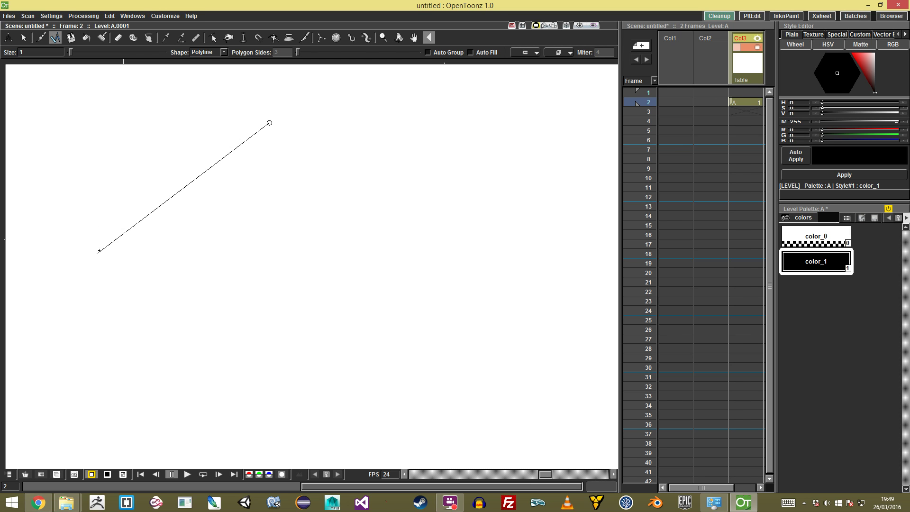
pyautogui.click(291, 287)
pyautogui.click(438, 204)
pyautogui.click(269, 123)
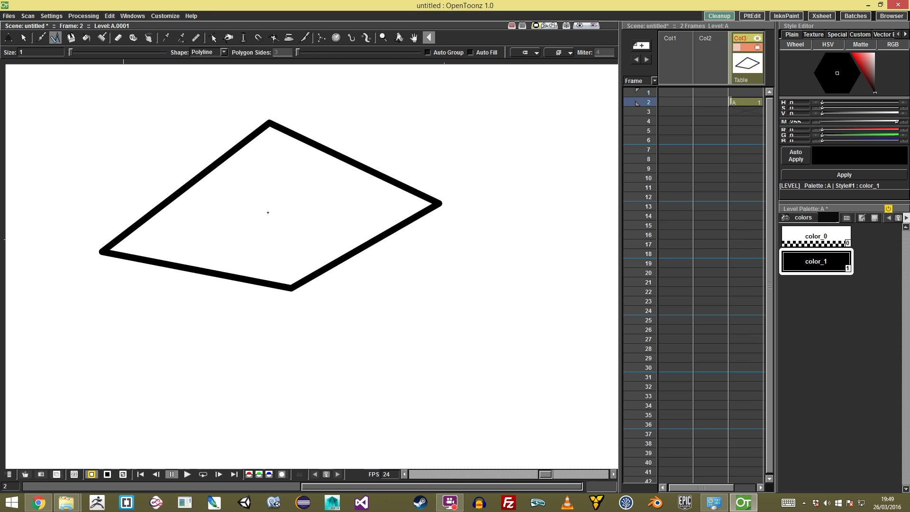
pyautogui.hotkey('ctrl', 'z')
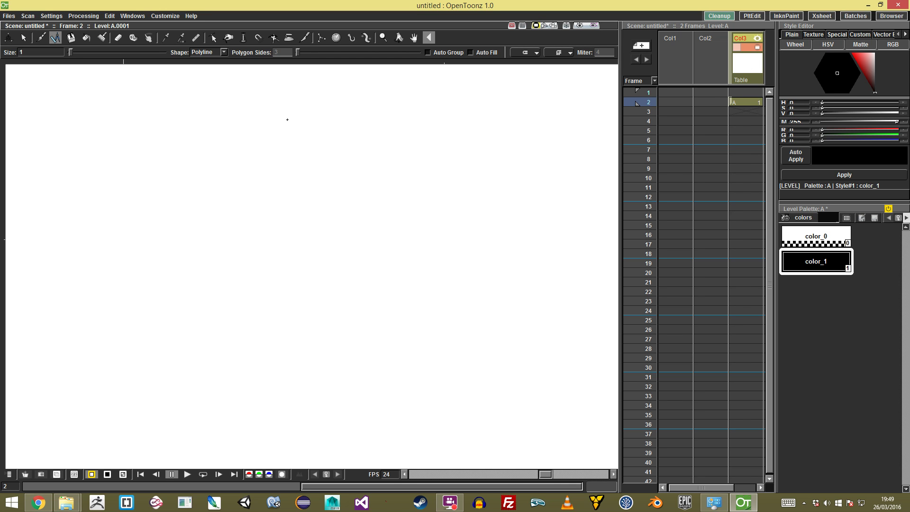
# Draw a closed polyline with a smooth curved point on its left side, then undo it.
pyautogui.moveTo(173, 234); pyautogui.dragTo(231, 317)
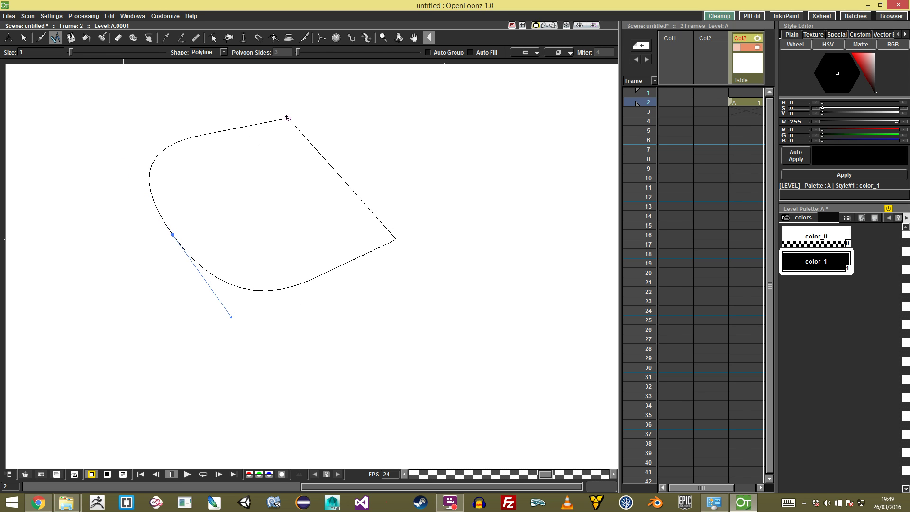
pyautogui.click(288, 118)
pyautogui.hotkey('ctrl', 'z')
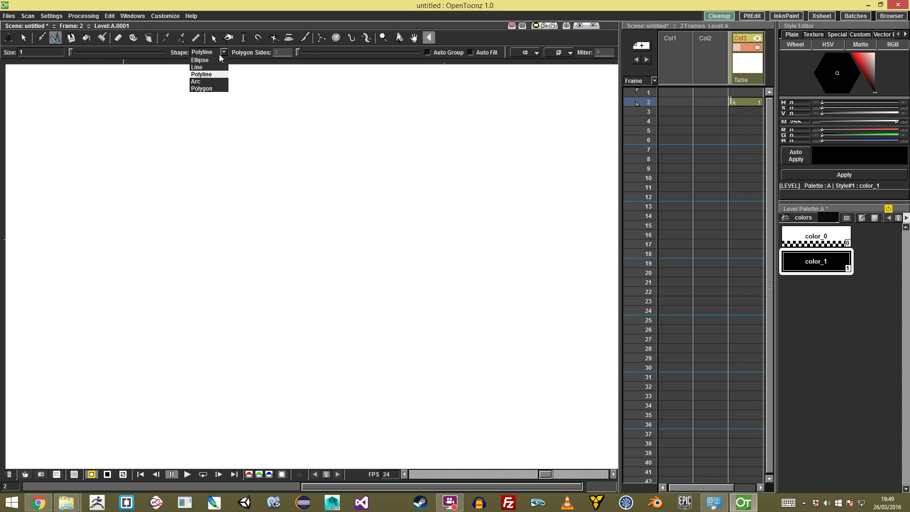
# Draw two arcs with the Arc shape, one bending to the upper left and one bulging to the right.
pyautogui.click(204, 91)
pyautogui.moveTo(279, 162)
pyautogui.mouseDown()
pyautogui.moveTo(106, 236)
pyautogui.moveTo(95, 339)
pyautogui.moveTo(105, 329)
pyautogui.mouseUp()
pyautogui.click(122, 134)
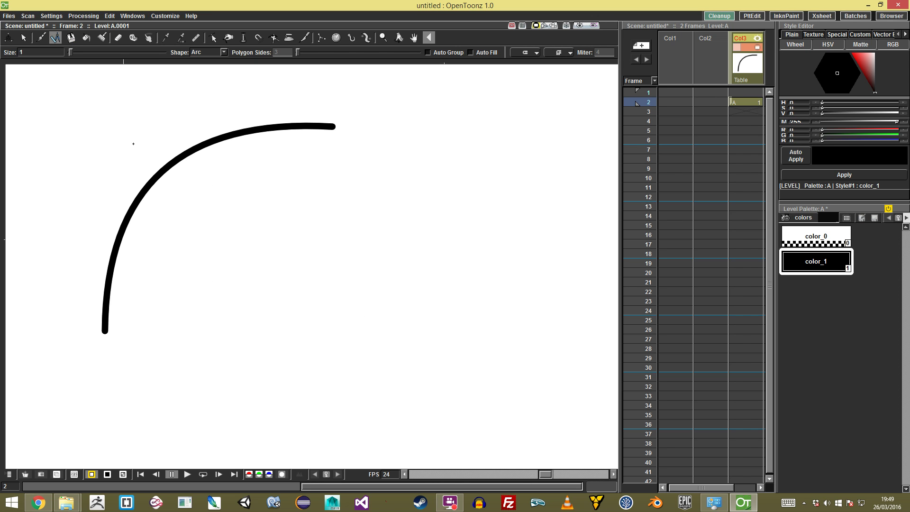
pyautogui.moveTo(418, 162); pyautogui.dragTo(316, 371)
pyautogui.click(514, 250)
# Draw a three-sided polygon between the arcs and, with Polygon Sides set to 8, an octagon to its right.
pyautogui.click(221, 54)
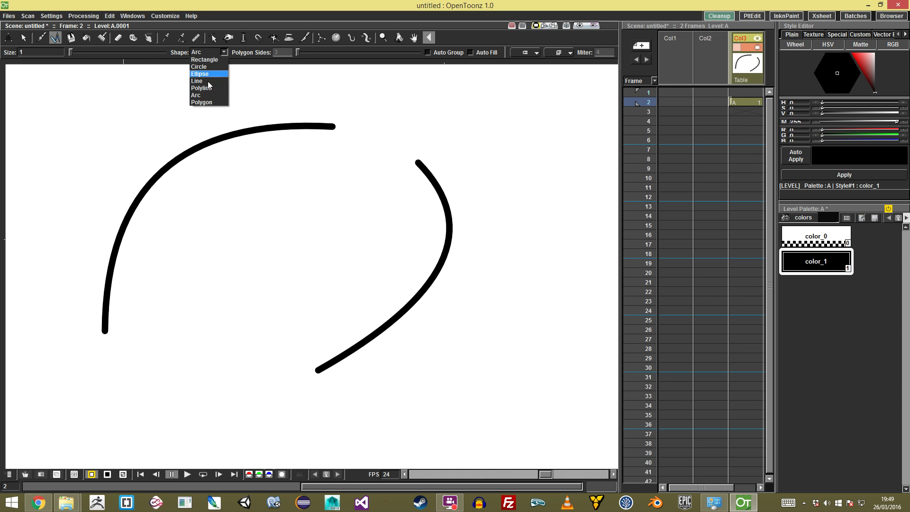
pyautogui.click(204, 105)
pyautogui.moveTo(238, 198)
pyautogui.mouseDown()
pyautogui.moveTo(228, 208)
pyautogui.moveTo(254, 284)
pyautogui.moveTo(251, 277)
pyautogui.mouseUp()
pyautogui.hotkey('ctrl', 'z')
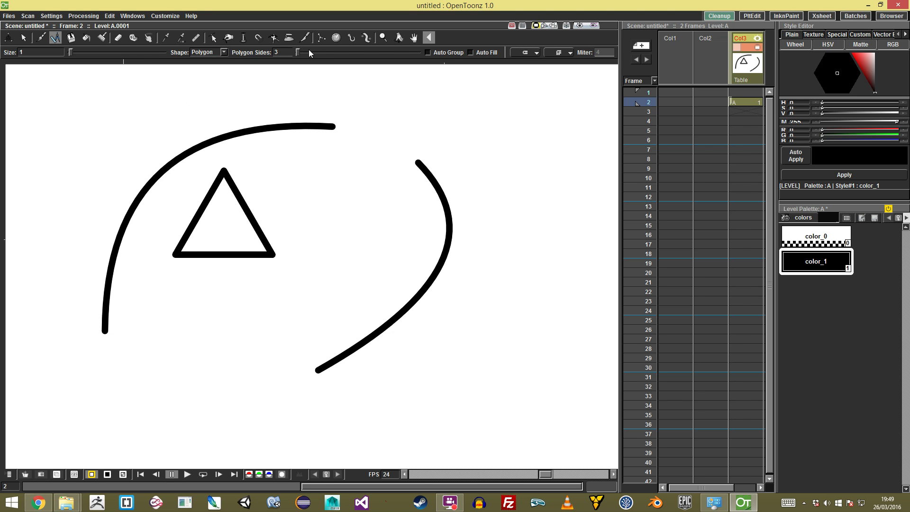
pyautogui.moveTo(325, 214); pyautogui.dragTo(363, 186)
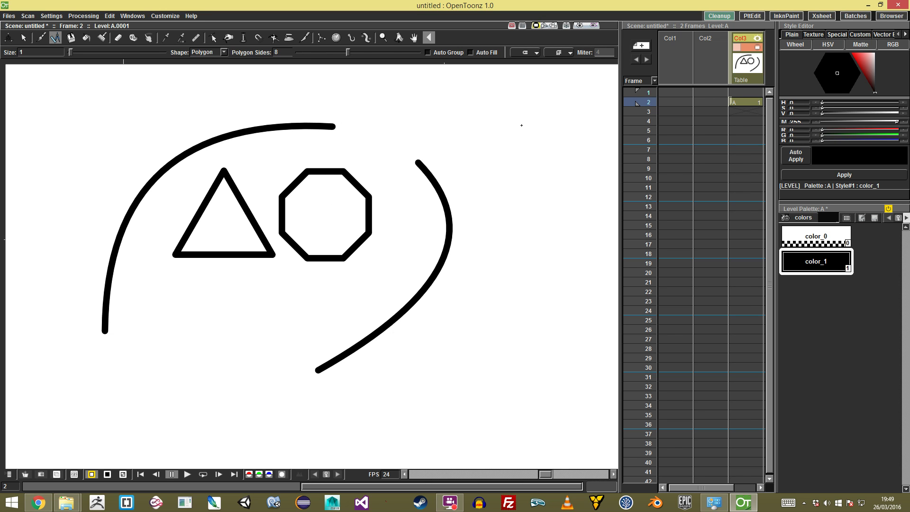
# Undo the drawn polygons and arcs until the drawing is empty.
pyautogui.moveTo(493, 108); pyautogui.dragTo(471, 143)
pyautogui.hotkey('ctrl', 'z')
pyautogui.hotkey('ctrl', 'z')
pyautogui.hotkey('ctrl', 'z')
pyautogui.hotkey('ctrl', 'z')
pyautogui.hotkey('ctrl', 'z')
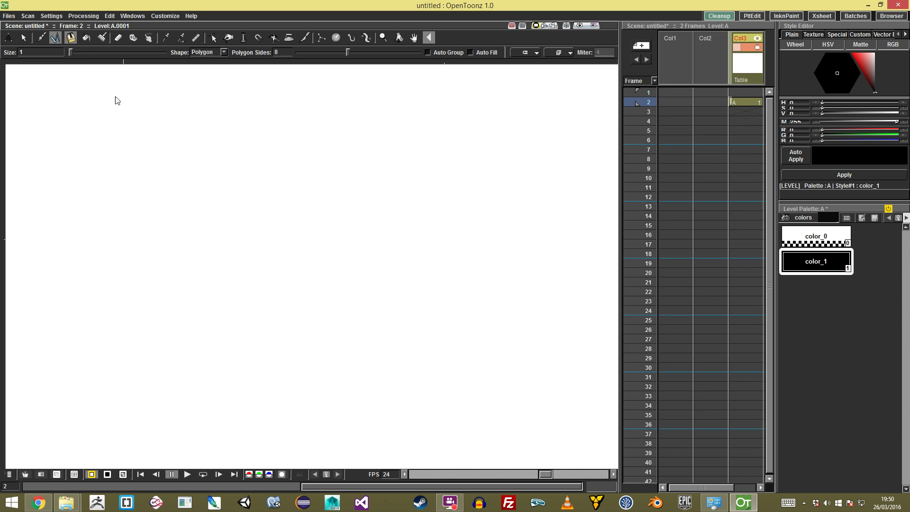
# Write "Totoz" on the drawing with the Type tool and add "a" on a second line.
pyautogui.press('y')
pyautogui.click(161, 168)
pyautogui.write('To')
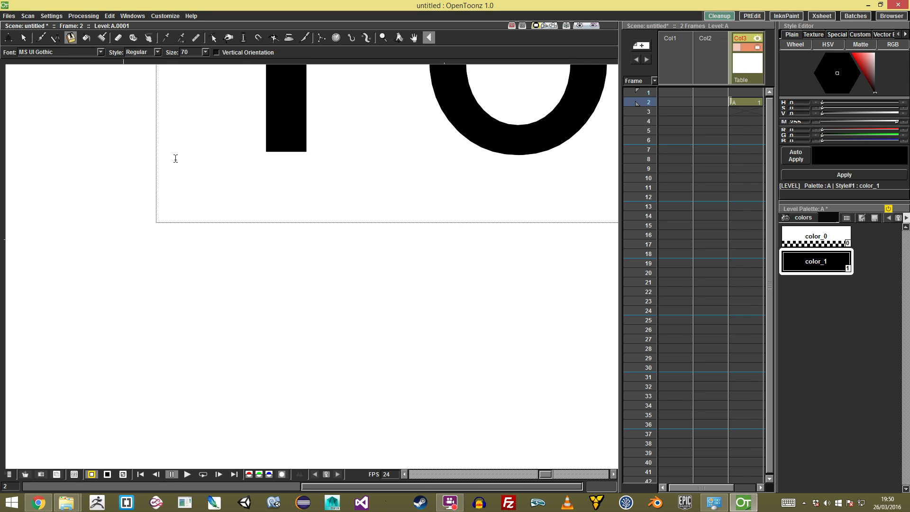
pyautogui.press('Return')
pyautogui.write('a')
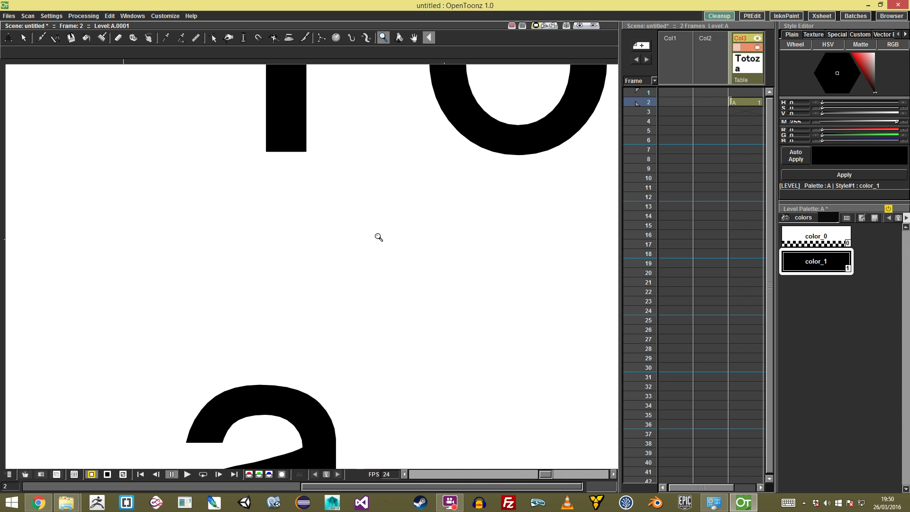
# Add a right-arrow character over the "a" on the second text line with the Type tool.
pyautogui.scroll(-6, 383, 210)
pyautogui.hotkey('ctrl', 'space')
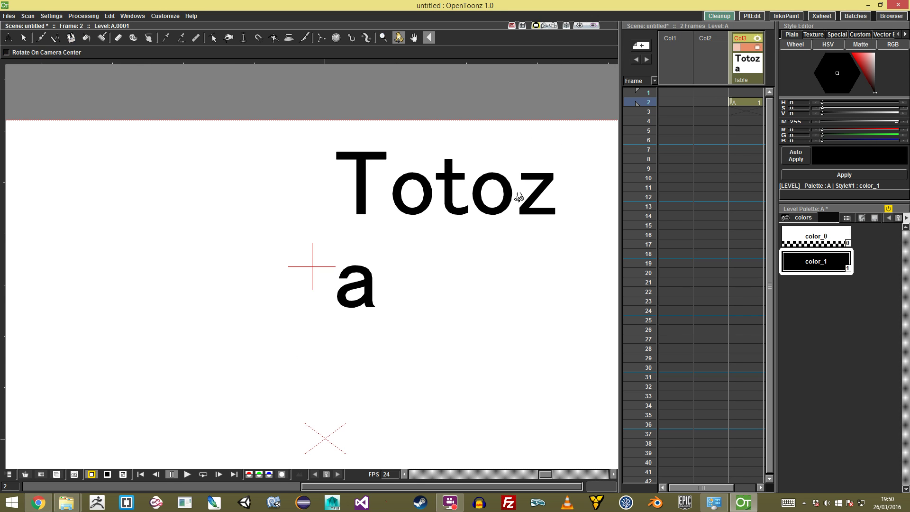
pyautogui.click(71, 38)
pyautogui.click(364, 293)
pyautogui.press('Right')
pyautogui.press('Escape')
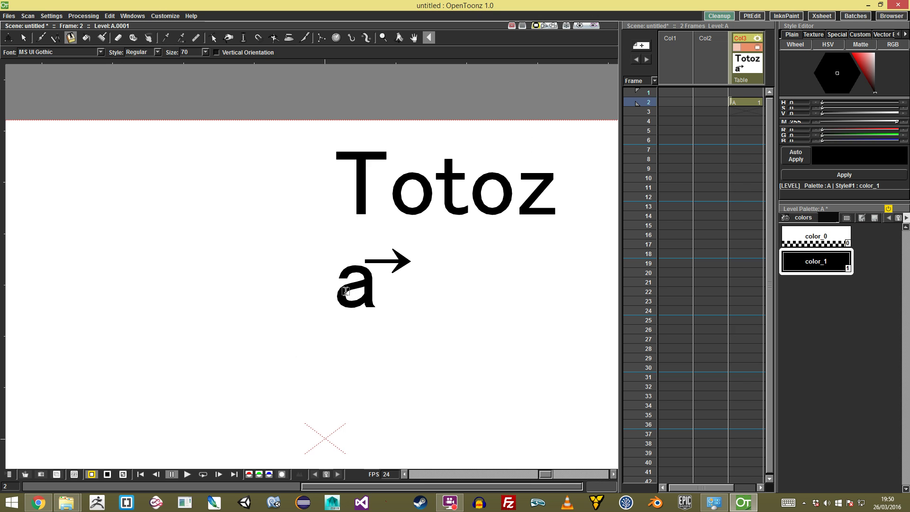
# Select all the text in the drawing and delete it.
pyautogui.press('s')
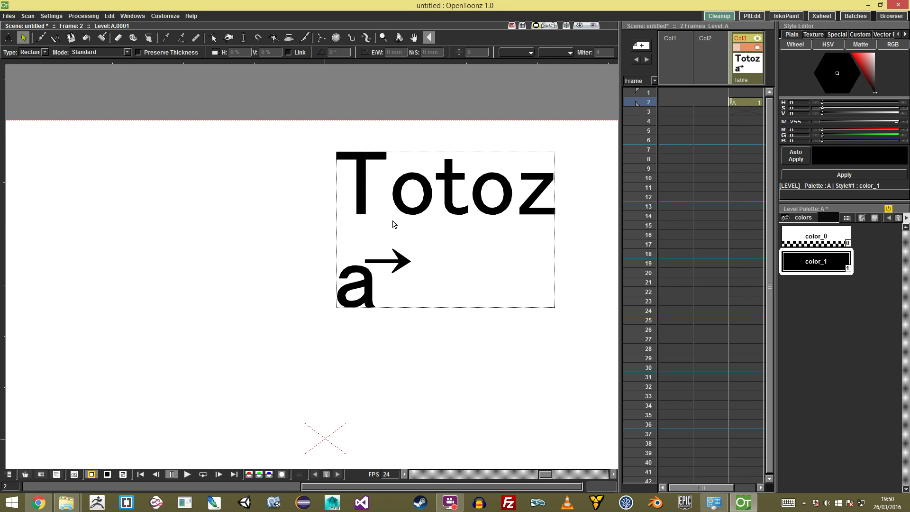
pyautogui.moveTo(309, 149); pyautogui.dragTo(615, 401)
pyautogui.press('Delete')
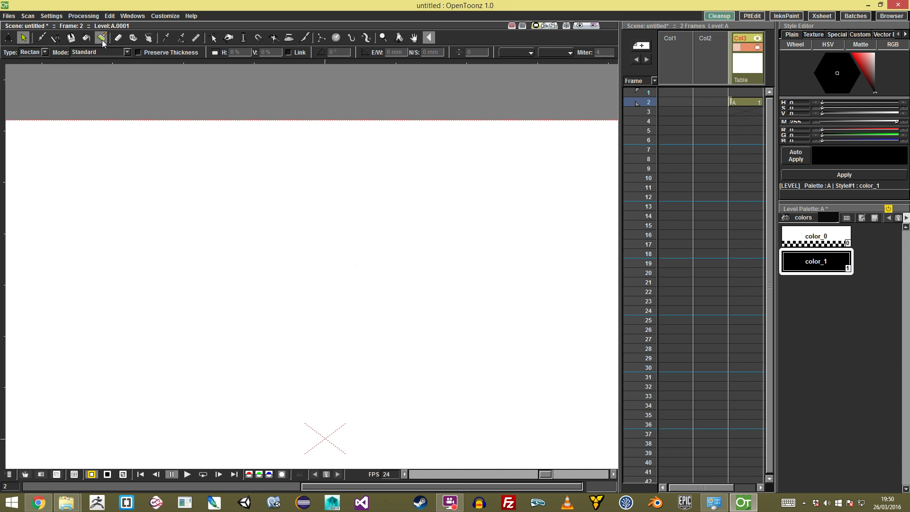
# Write "tae" on the left half of the drawing with the Type tool.
pyautogui.press('y')
pyautogui.click(186, 269)
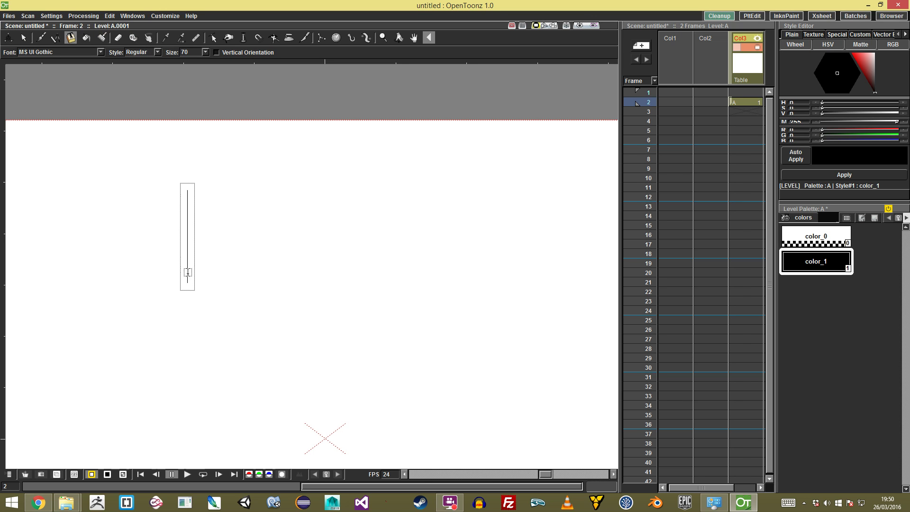
pyautogui.write('tae')
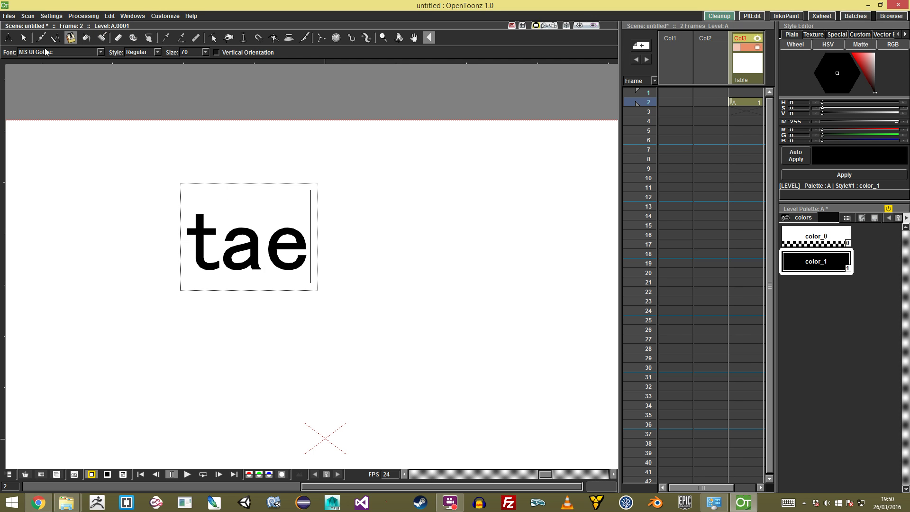
# Move only the letter "t" of "tae" up and to the left, and rotate it counterclockwise.
pyautogui.click(24, 38)
pyautogui.doubleClick(199, 249)
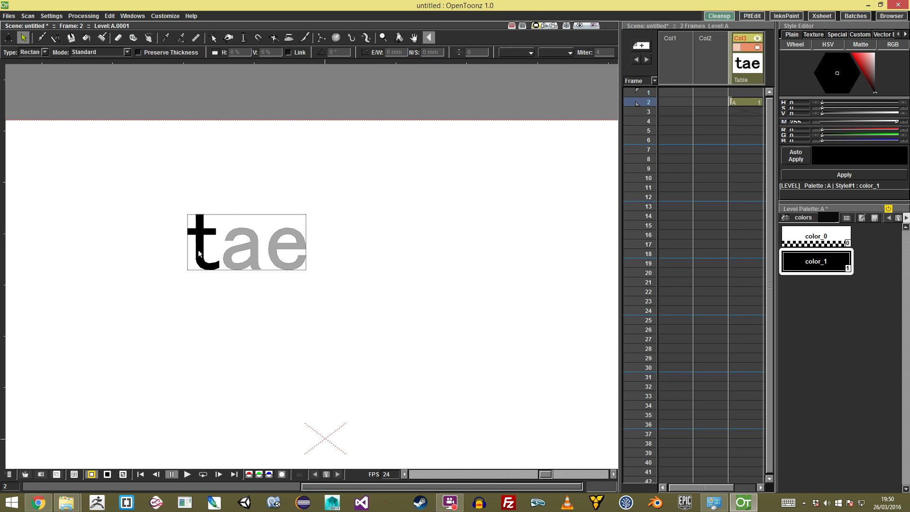
pyautogui.click(198, 248)
pyautogui.moveTo(195, 244); pyautogui.dragTo(182, 227)
pyautogui.moveTo(211, 198); pyautogui.dragTo(182, 180)
pyautogui.click(279, 219)
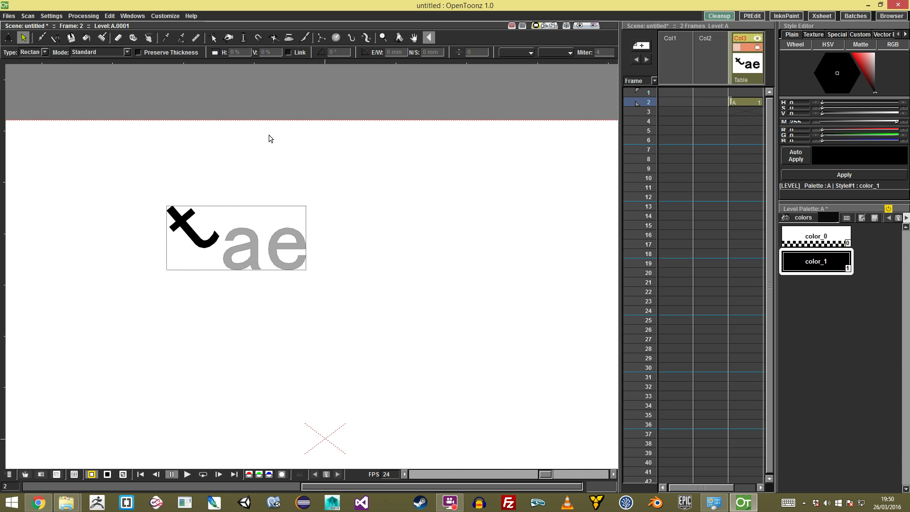
# Undo the move and rotation of the letter "t".
pyautogui.moveTo(297, 99); pyautogui.dragTo(128, 347)
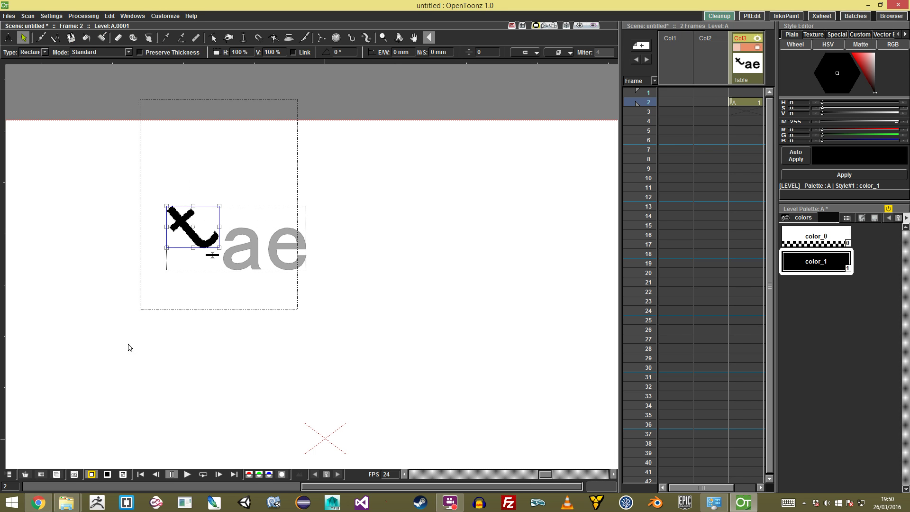
pyautogui.click(357, 130)
pyautogui.hotkey('ctrl', 'z')
pyautogui.hotkey('ctrl', 'z')
pyautogui.hotkey('ctrl', 'z')
pyautogui.hotkey('ctrl', 'z')
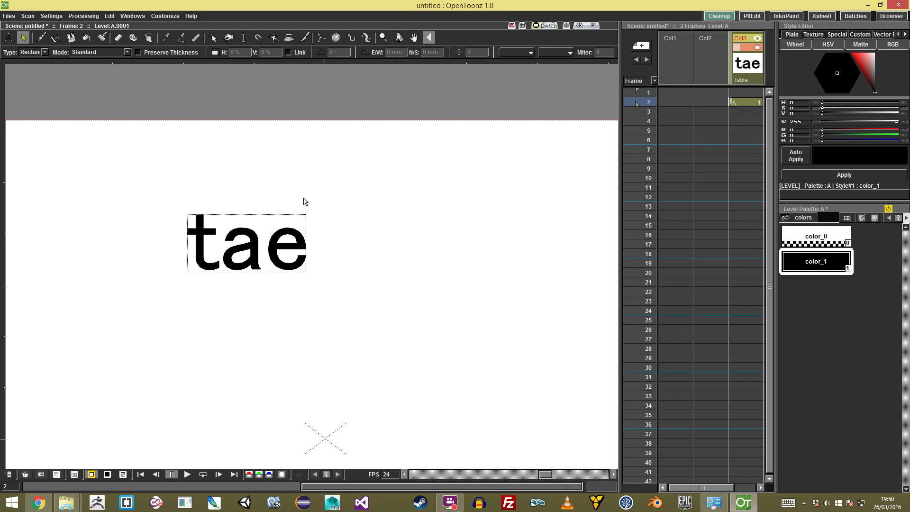
# Enlarge the "tae" text in height and width with the Selection tool.
pyautogui.click(237, 255)
pyautogui.moveTo(304, 213); pyautogui.dragTo(327, 172)
pyautogui.moveTo(304, 221); pyautogui.dragTo(361, 232)
pyautogui.click(412, 221)
# Rotate the letter "e" slightly clockwise and delete the whole "tae" text.
pyautogui.click(374, 231)
pyautogui.moveTo(374, 197); pyautogui.dragTo(389, 222)
pyautogui.click(405, 255)
pyautogui.moveTo(417, 124); pyautogui.dragTo(158, 335)
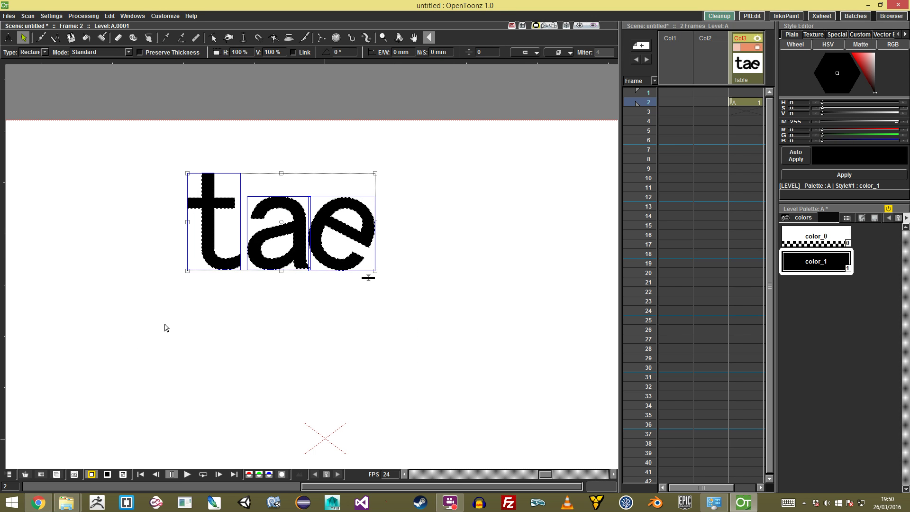
pyautogui.press('Delete')
# Draw a closed freehand circle in the upper middle of the camera frame with the Brush tool.
pyautogui.moveTo(237, 226); pyautogui.dragTo(260, 192)
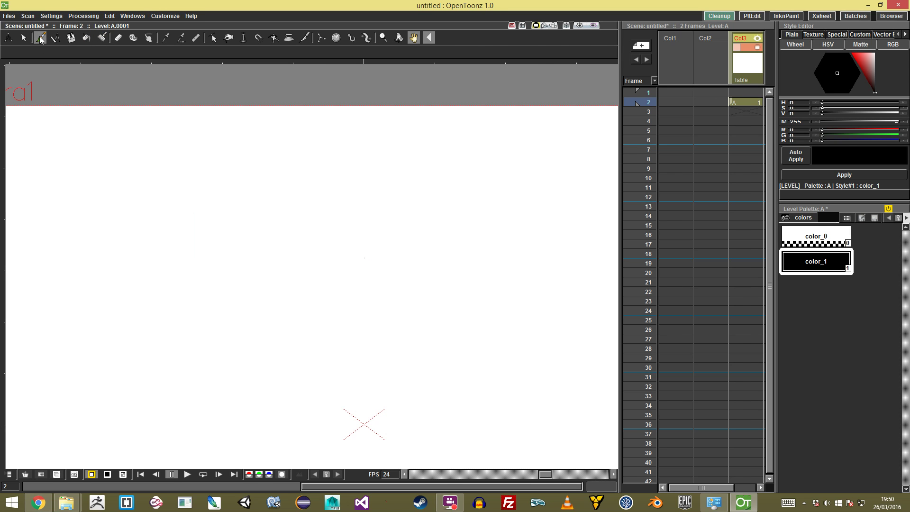
pyautogui.moveTo(272, 228)
pyautogui.mouseDown()
pyautogui.moveTo(331, 153)
pyautogui.moveTo(242, 259)
pyautogui.moveTo(290, 208)
pyautogui.moveTo(159, 258)
pyautogui.moveTo(290, 204)
pyautogui.moveTo(321, 162)
pyautogui.moveTo(321, 181)
pyautogui.moveTo(327, 175)
pyautogui.mouseUp()
pyautogui.hotkey('shift', 'space')
pyautogui.press('space')
pyautogui.press('space')
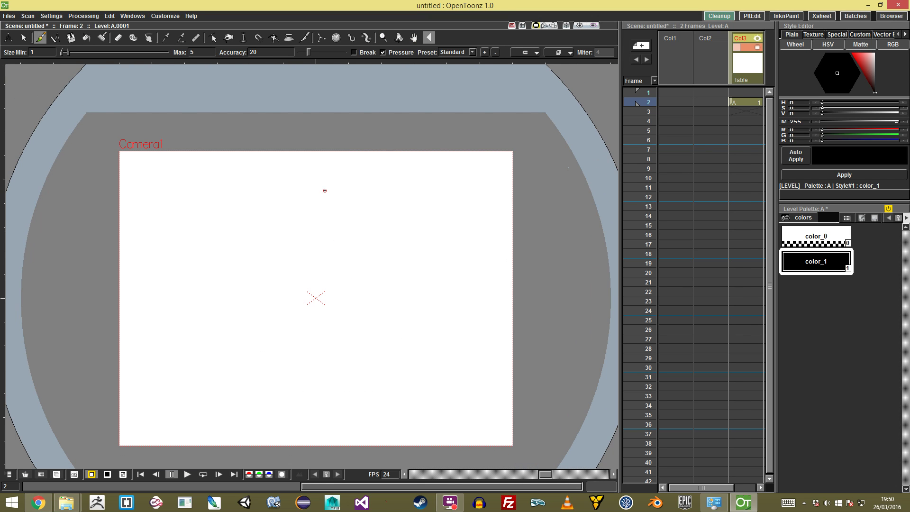
pyautogui.moveTo(303, 205)
pyautogui.mouseDown()
pyautogui.moveTo(348, 232)
pyautogui.moveTo(333, 189)
pyautogui.moveTo(322, 190)
pyautogui.moveTo(451, 182)
pyautogui.moveTo(445, 151)
pyautogui.mouseUp()
pyautogui.hotkey('shift', 'space')
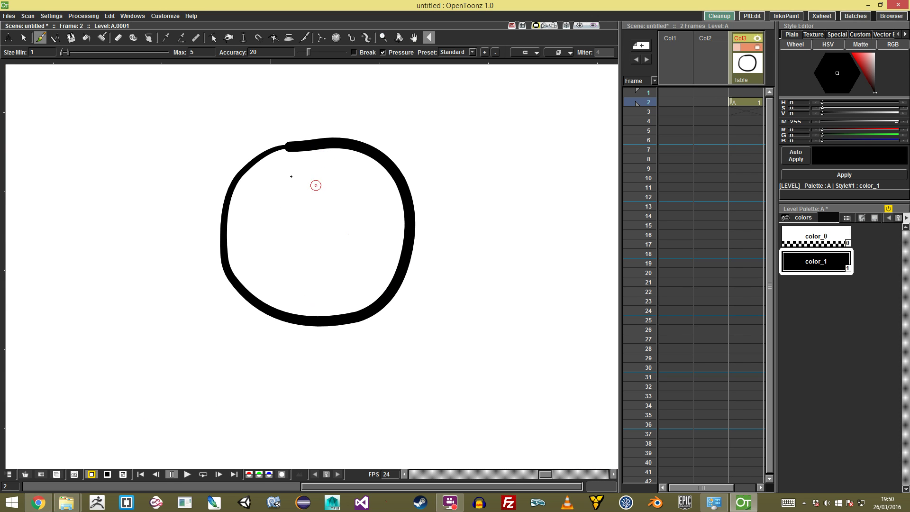
# Activate the Fill tool, try its Lines and Lines & Areas modes, and leave the mode on Areas.
pyautogui.click(87, 37)
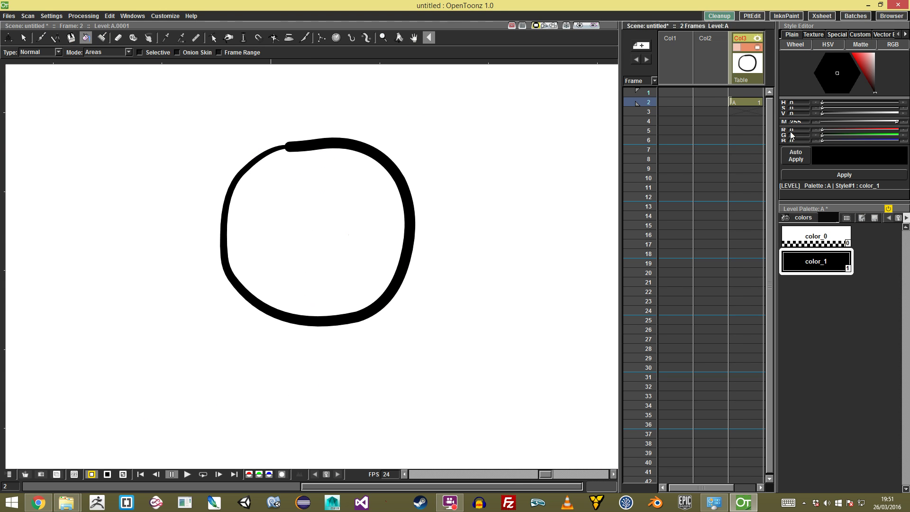
pyautogui.click(127, 52)
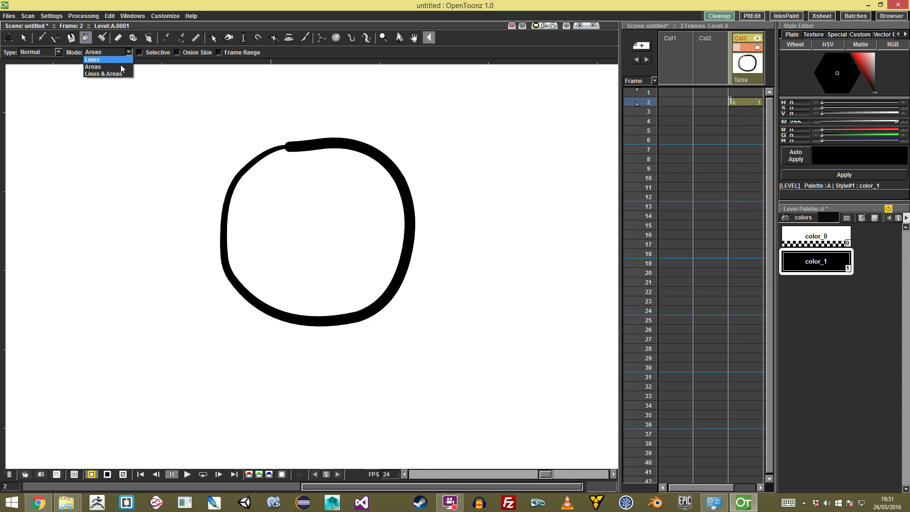
pyautogui.click(118, 61)
pyautogui.click(129, 52)
pyautogui.click(121, 66)
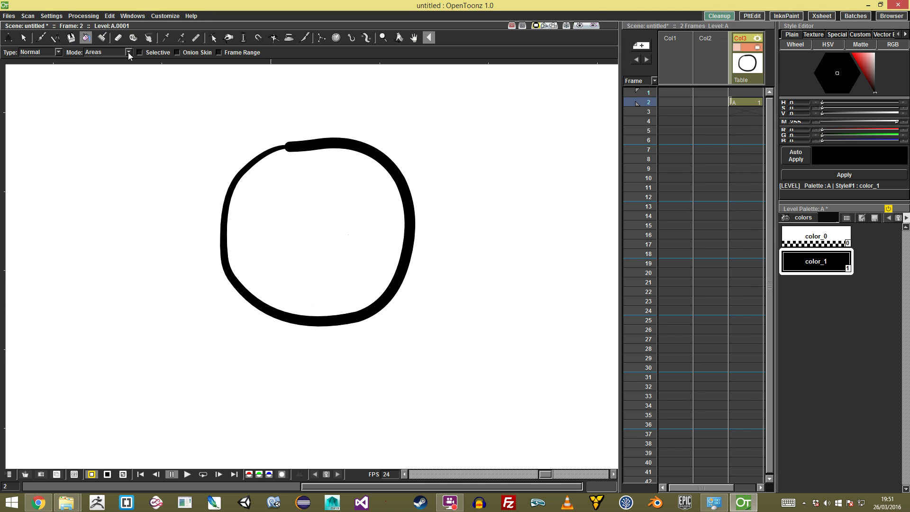
pyautogui.click(128, 52)
pyautogui.click(119, 73)
pyautogui.click(127, 51)
pyautogui.click(114, 66)
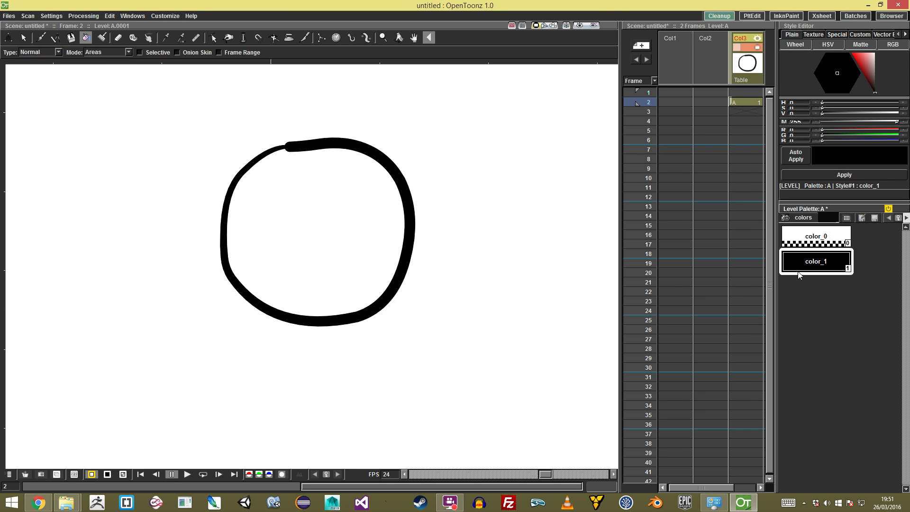
# Add a new style to the level palette and name it "Rouge".
pyautogui.rightClick(819, 304)
pyautogui.click(843, 427)
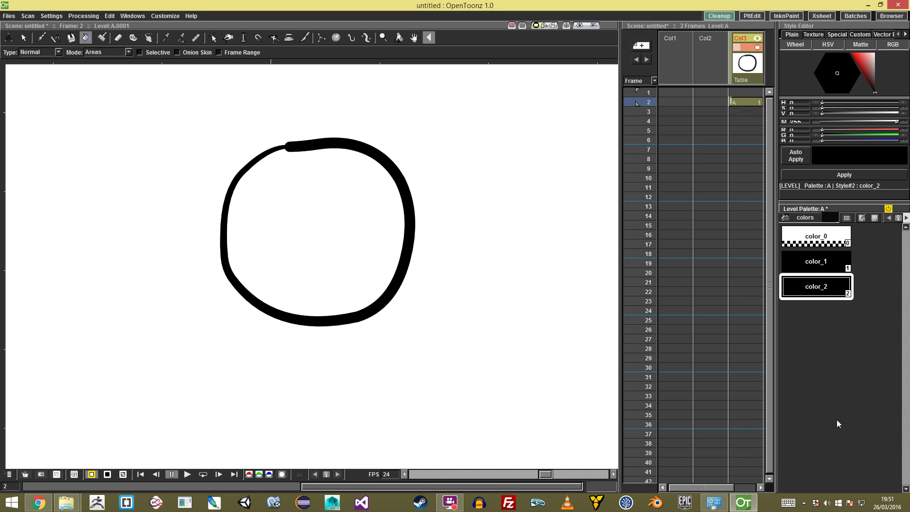
pyautogui.doubleClick(819, 286)
pyautogui.write('T')
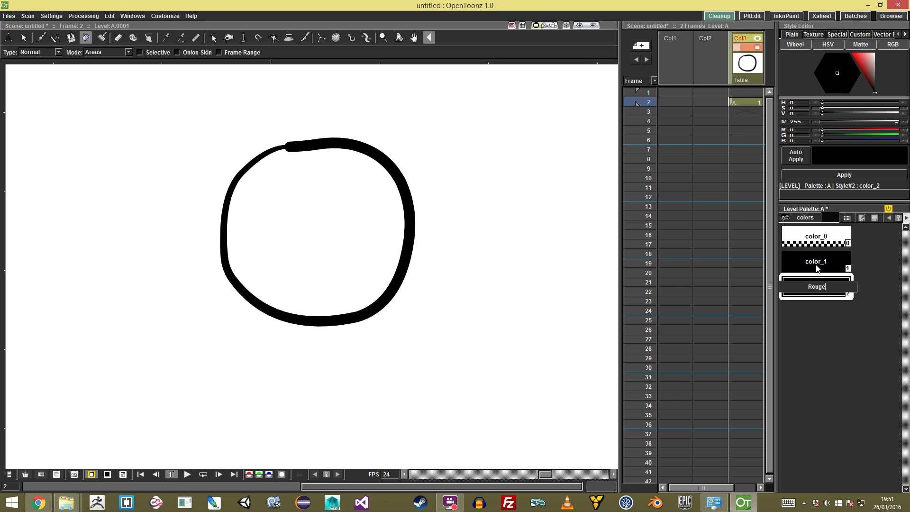
pyautogui.write('ouge')
pyautogui.press('Return')
# Set the Rouge style to pure red, apply the colour, and fill the circle with it.
pyautogui.click(859, 72)
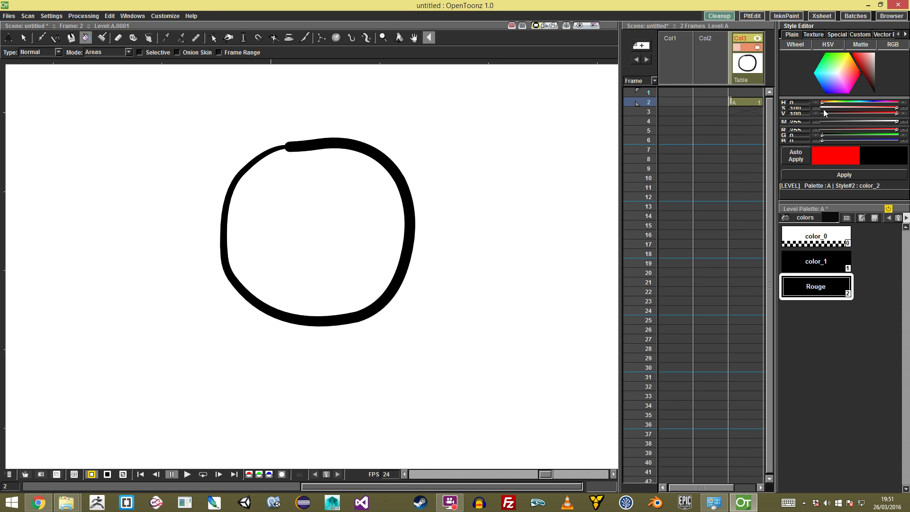
pyautogui.click(841, 173)
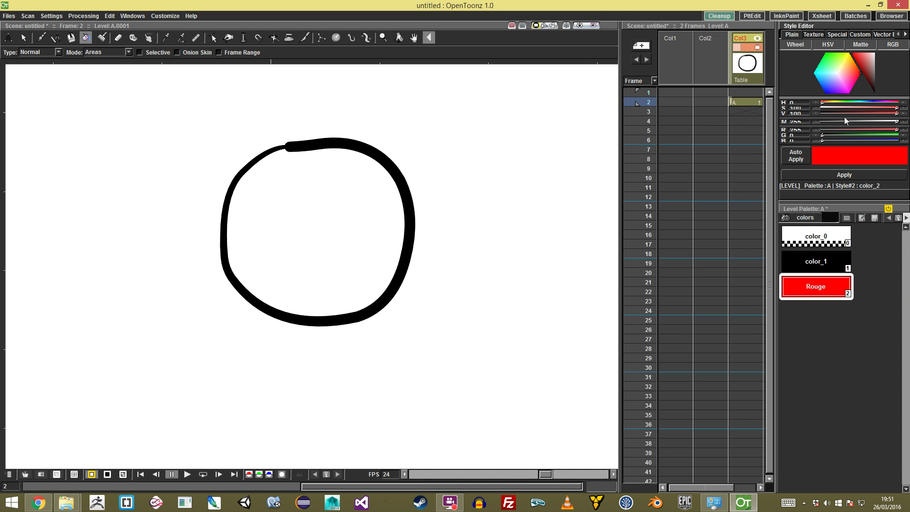
pyautogui.click(362, 221)
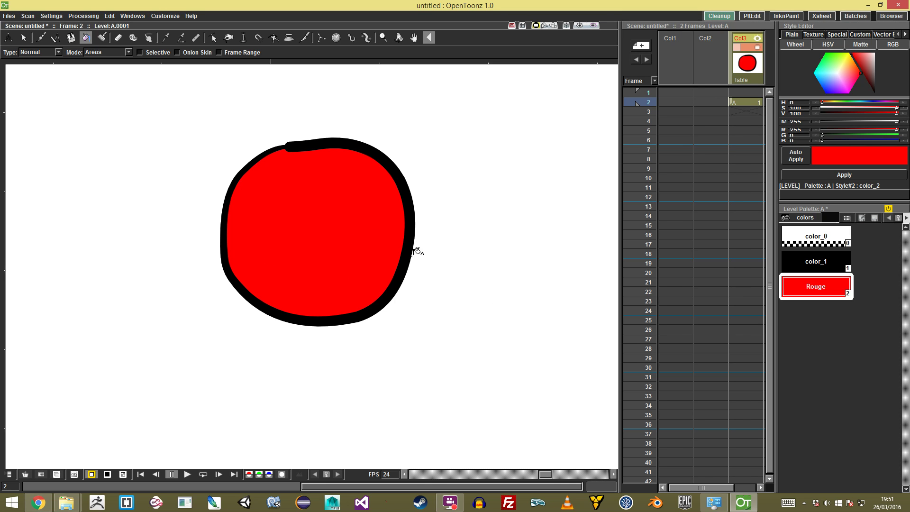
# Fill the circle with color_1 and refill it with Rouge.
pyautogui.click(819, 261)
pyautogui.click(360, 239)
pyautogui.click(822, 283)
pyautogui.click(354, 229)
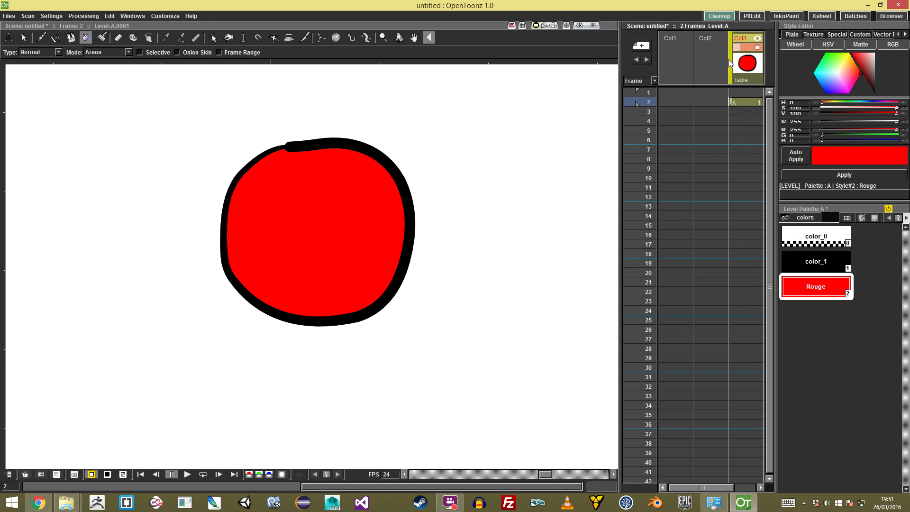
# Change the Rouge style's colour to bright green with hue 128 and apply it.
pyautogui.click(846, 69)
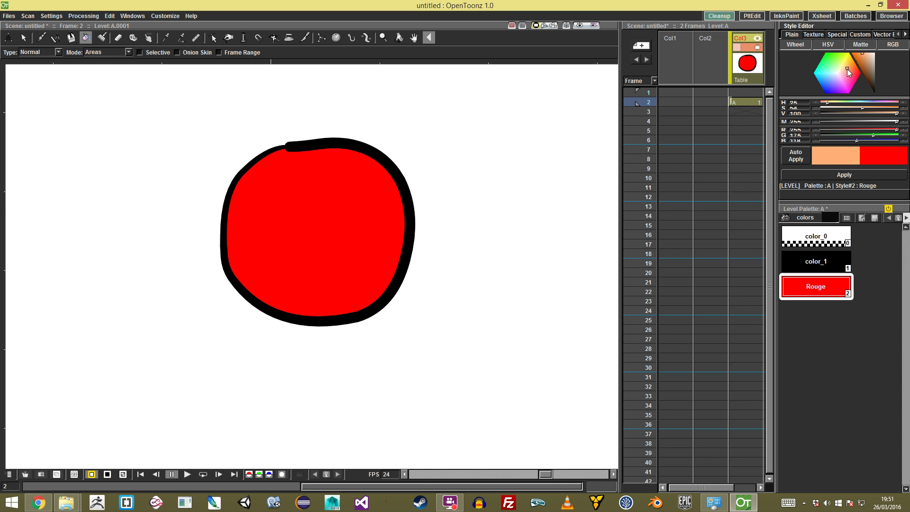
pyautogui.moveTo(834, 62); pyautogui.dragTo(828, 60)
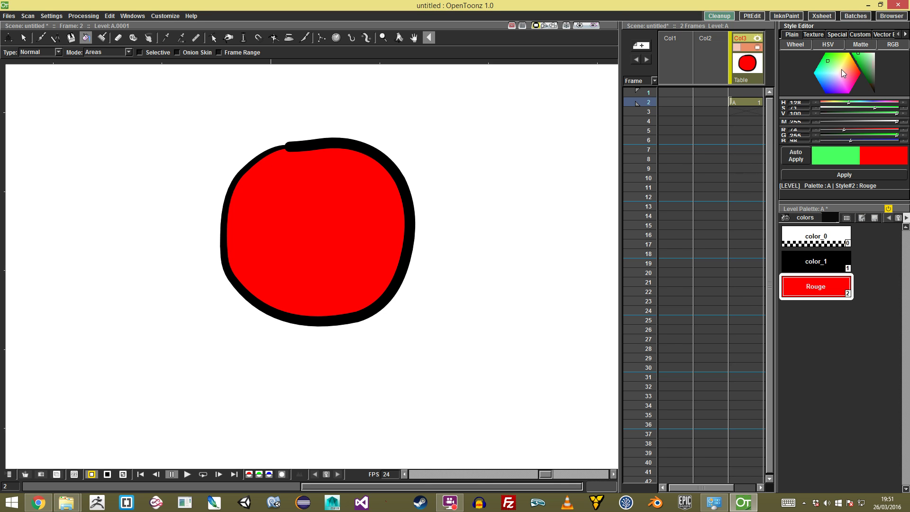
pyautogui.click(831, 175)
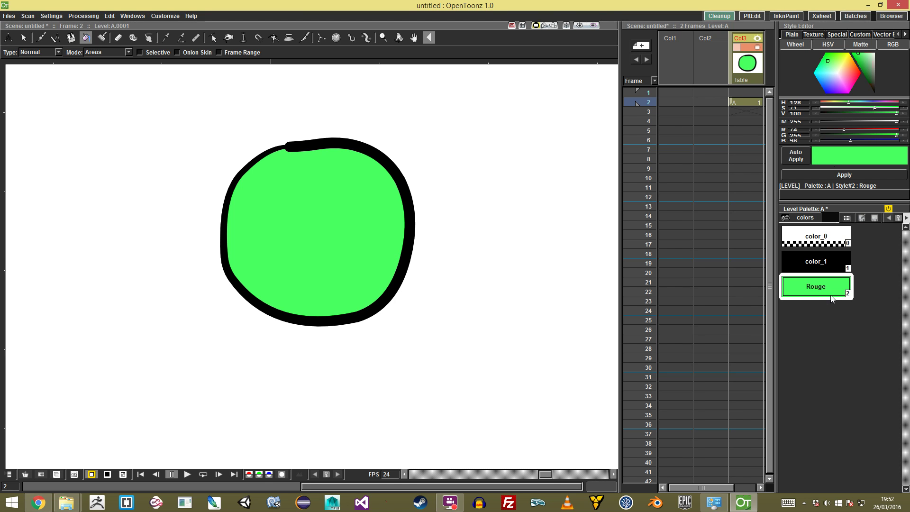
# With Auto Apply enabled, change the Rouge style to blue-violet with hue 247, and turn Auto Apply off again.
pyautogui.click(798, 160)
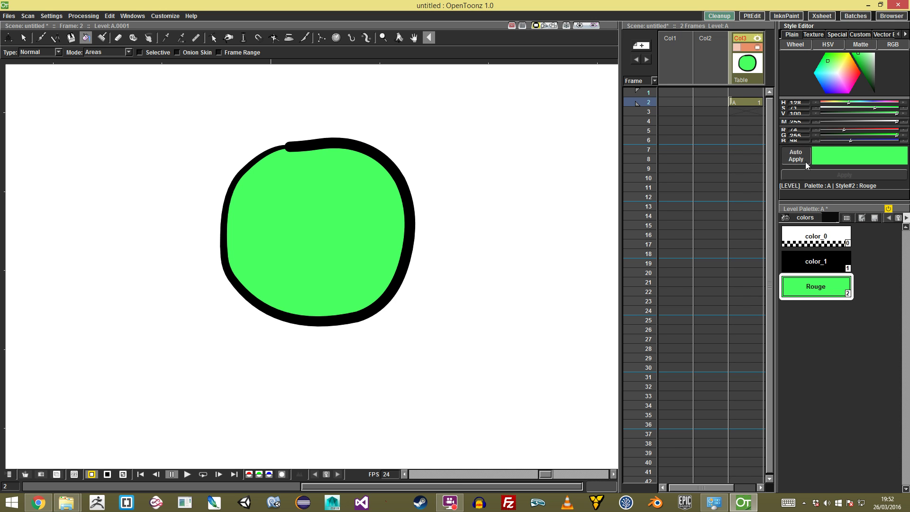
pyautogui.click(845, 73)
pyautogui.moveTo(839, 79)
pyautogui.mouseDown()
pyautogui.moveTo(850, 66)
pyautogui.moveTo(831, 85)
pyautogui.mouseUp()
pyautogui.click(790, 153)
pyautogui.click(846, 175)
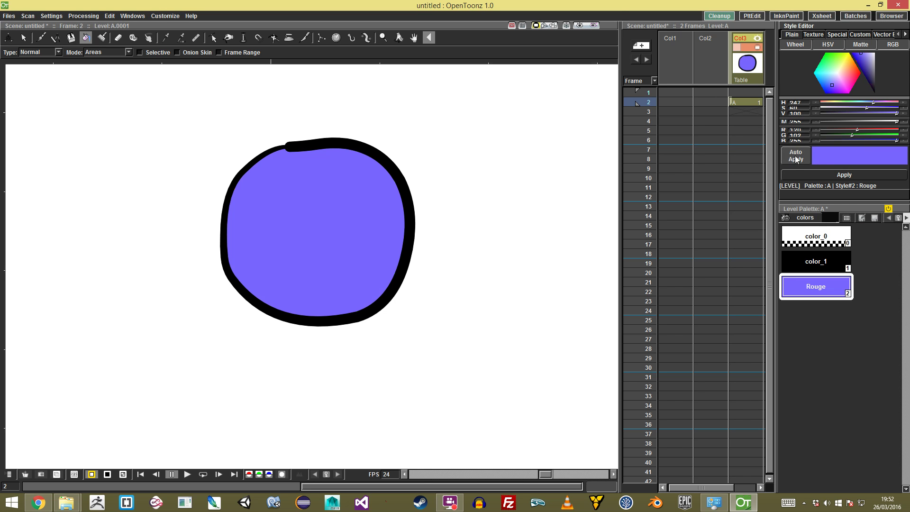
# Set the Fill tool's mode to Lines and recolour the circle's black outline with the Rouge style.
pyautogui.click(125, 53)
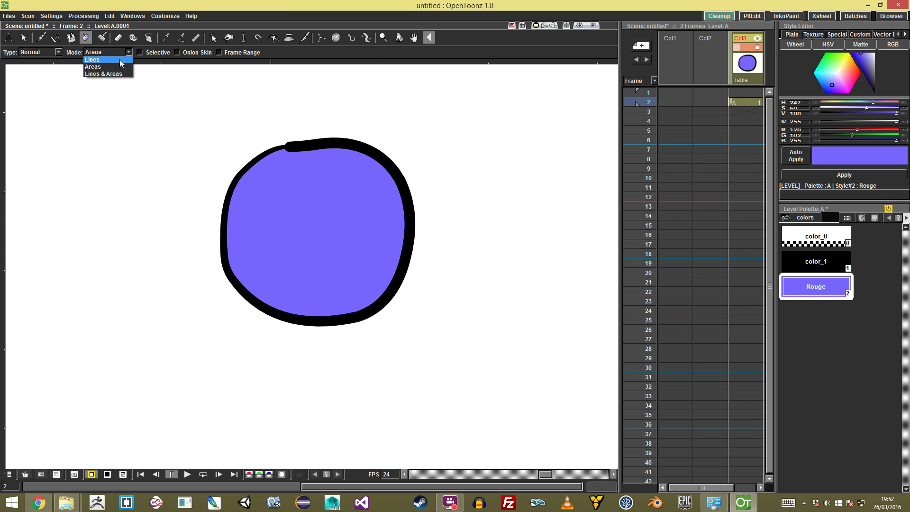
pyautogui.click(120, 60)
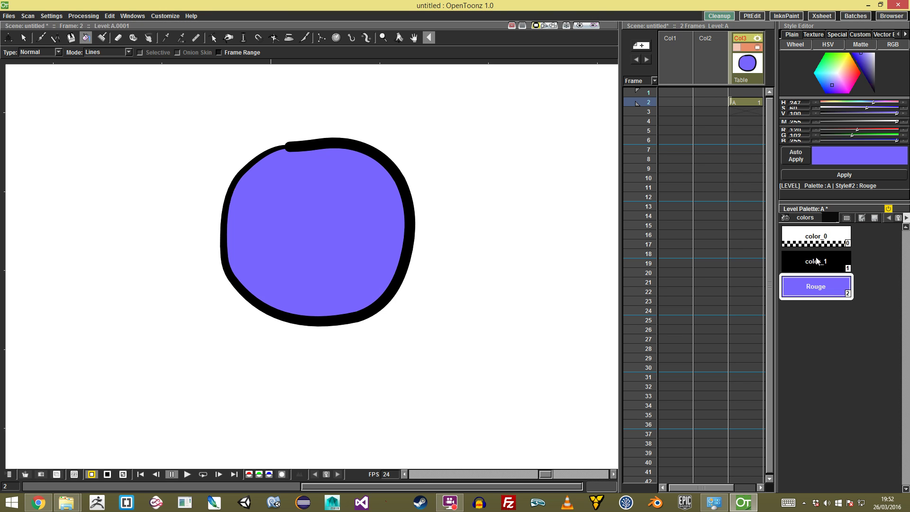
pyautogui.click(369, 141)
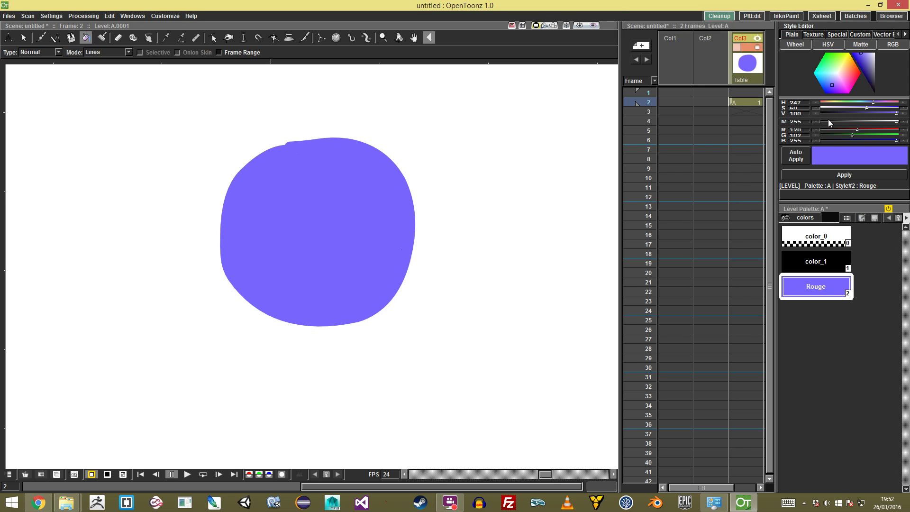
# Undo the outline recolouring, Rouge colour edits and circle fills, and set the Fill tool's mode to Lines & Areas.
pyautogui.hotkey('ctrl', 'z')
pyautogui.click(125, 53)
pyautogui.hotkey('ctrl', 'z')
pyautogui.hotkey('ctrl', 'z')
pyautogui.hotkey('ctrl', 'z')
pyautogui.hotkey('ctrl', 'z')
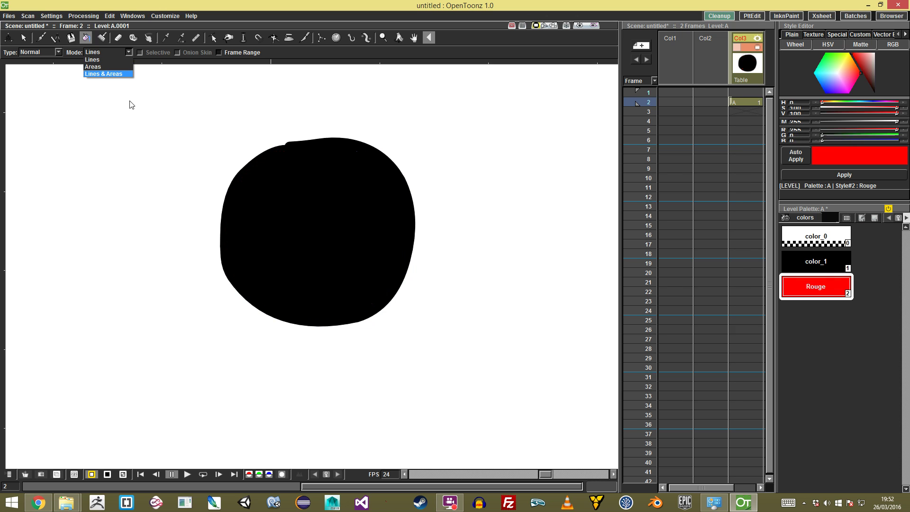
pyautogui.hotkey('ctrl', 'z')
pyautogui.click(109, 74)
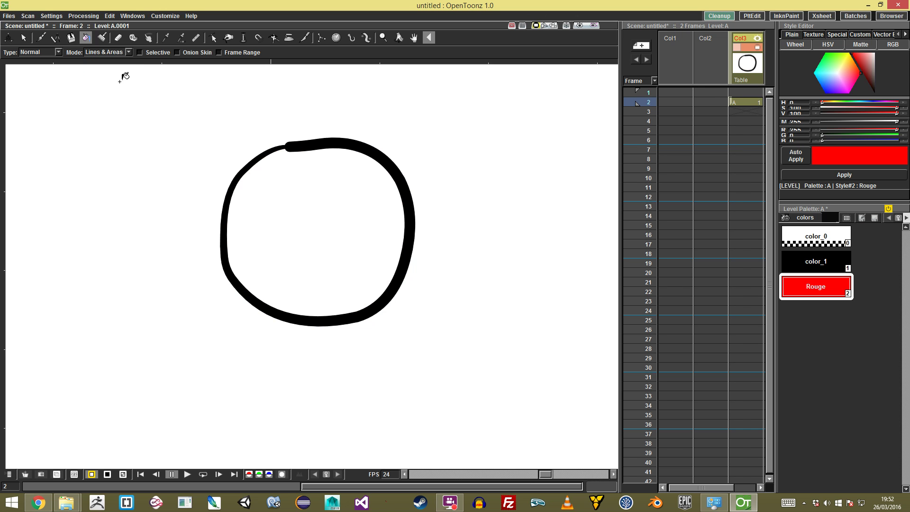
# Try filling the circle's interior and outline with the Rouge style in Lines & Areas mode, undoing each fill.
pyautogui.click(317, 284)
pyautogui.hotkey('ctrl', 'z')
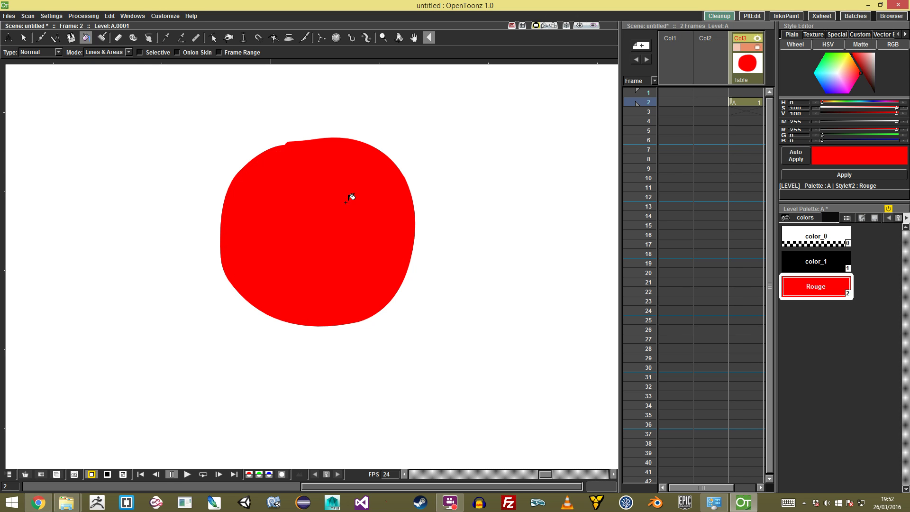
pyautogui.hotkey('ctrl', 'z')
pyautogui.click(367, 193)
pyautogui.hotkey('ctrl', 'z')
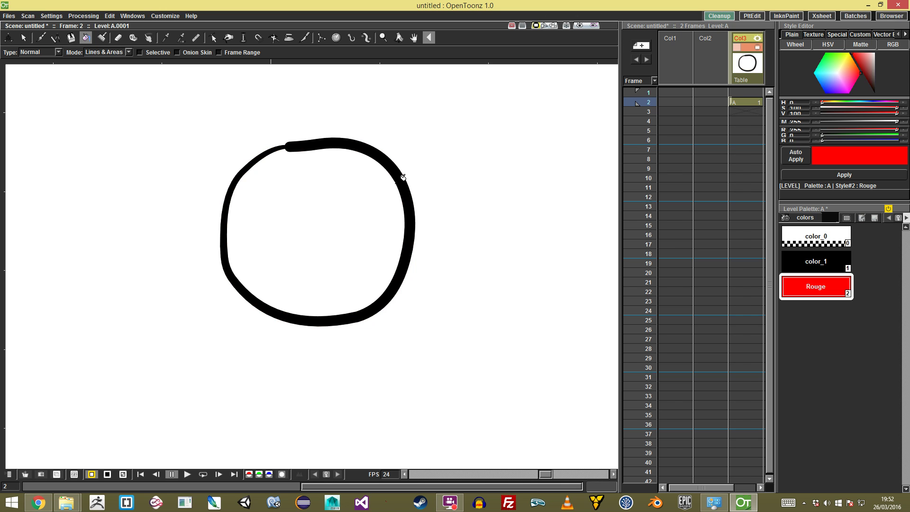
pyautogui.click(400, 183)
pyautogui.click(374, 205)
pyautogui.hotkey('ctrl', 'z')
pyautogui.hotkey('ctrl', 'z')
# Fill the circle's interior with the Rouge style.
pyautogui.click(375, 171)
pyautogui.hotkey('shift', 'space')
pyautogui.moveTo(455, 221); pyautogui.dragTo(346, 241)
pyautogui.press('s')
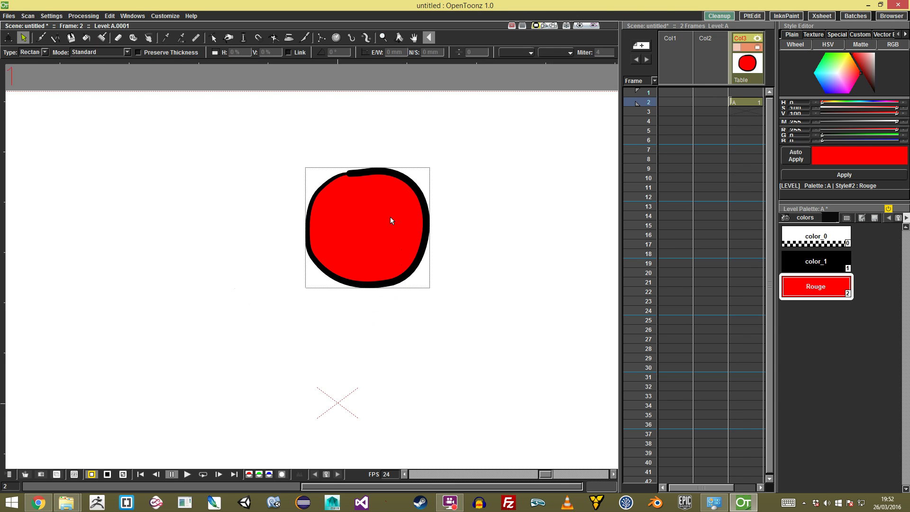
pyautogui.press('space')
pyautogui.moveTo(381, 215); pyautogui.dragTo(368, 207)
pyautogui.click(41, 37)
pyautogui.press('space')
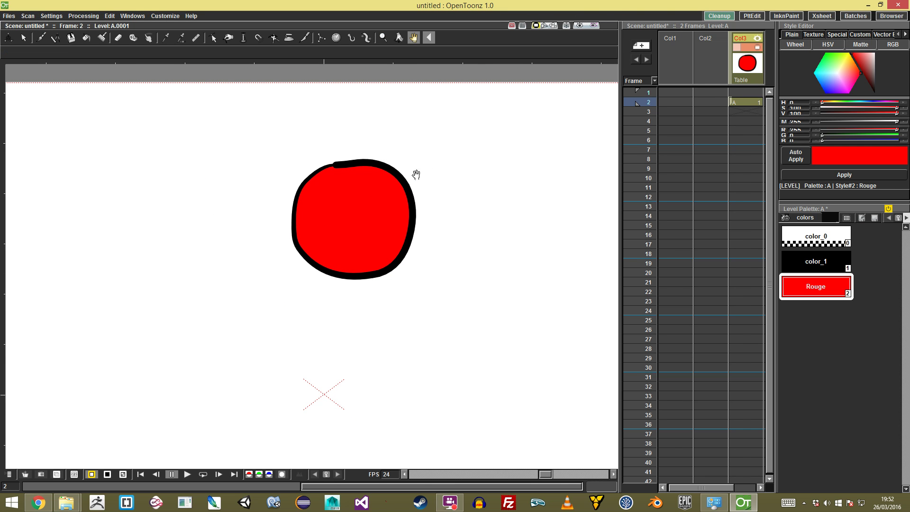
# Make color_1 the current style, draw a test brush stroke beside the red circle and undo it.
pyautogui.click(812, 259)
pyautogui.moveTo(213, 143)
pyautogui.mouseDown()
pyautogui.moveTo(183, 205)
pyautogui.moveTo(228, 166)
pyautogui.mouseUp()
pyautogui.press('b')
pyautogui.moveTo(173, 171); pyautogui.dragTo(210, 199)
pyautogui.hotkey('ctrl', 'z')
pyautogui.press('space')
pyautogui.moveTo(267, 136); pyautogui.dragTo(270, 114)
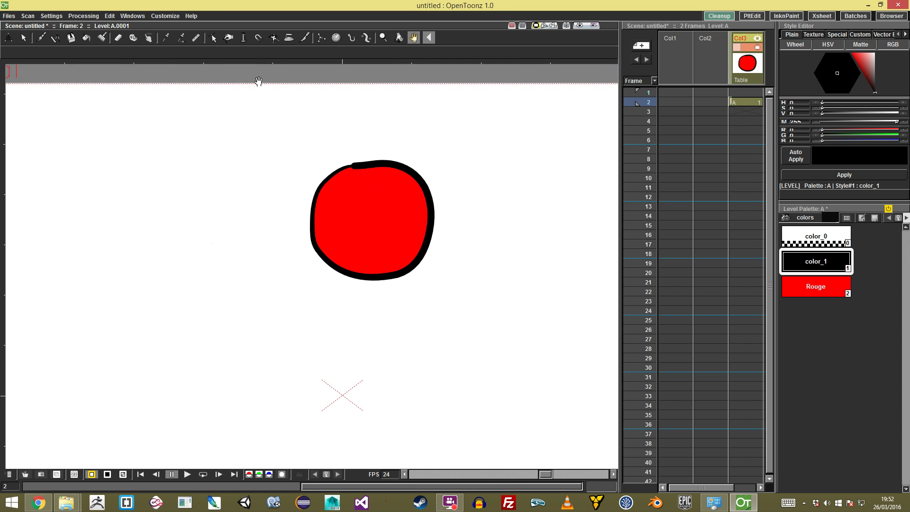
# Select everything in the drawing and delete it.
pyautogui.press('s')
pyautogui.hotkey('ctrl', 'a')
pyautogui.press('Delete')
pyautogui.press('space')
pyautogui.moveTo(351, 178); pyautogui.dragTo(326, 167)
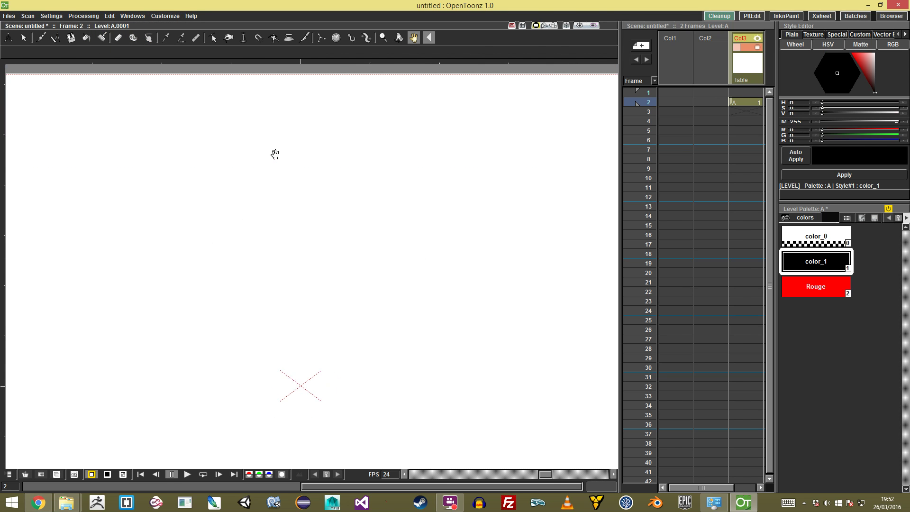
# Draw a slanted brush stroke, erase its upper part, and draw a second long curved stroke beside it.
pyautogui.press('b')
pyautogui.moveTo(299, 156)
pyautogui.mouseDown()
pyautogui.moveTo(258, 212)
pyautogui.moveTo(236, 271)
pyautogui.mouseUp()
pyautogui.press('a')
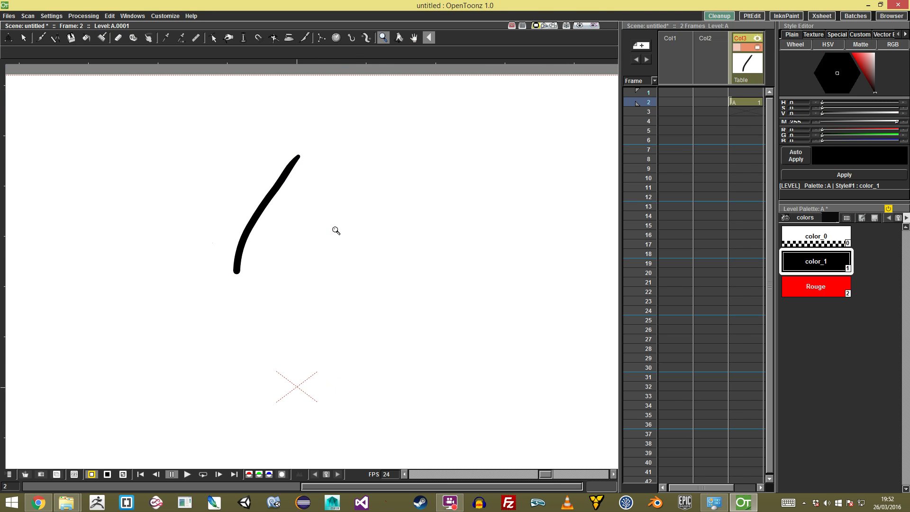
pyautogui.scroll(-4, 332, 230)
pyautogui.moveTo(316, 191)
pyautogui.mouseDown()
pyautogui.moveTo(325, 171)
pyautogui.moveTo(317, 182)
pyautogui.moveTo(384, 140)
pyautogui.moveTo(405, 99)
pyautogui.moveTo(342, 171)
pyautogui.moveTo(323, 239)
pyautogui.moveTo(342, 317)
pyautogui.mouseUp()
pyautogui.press('b')
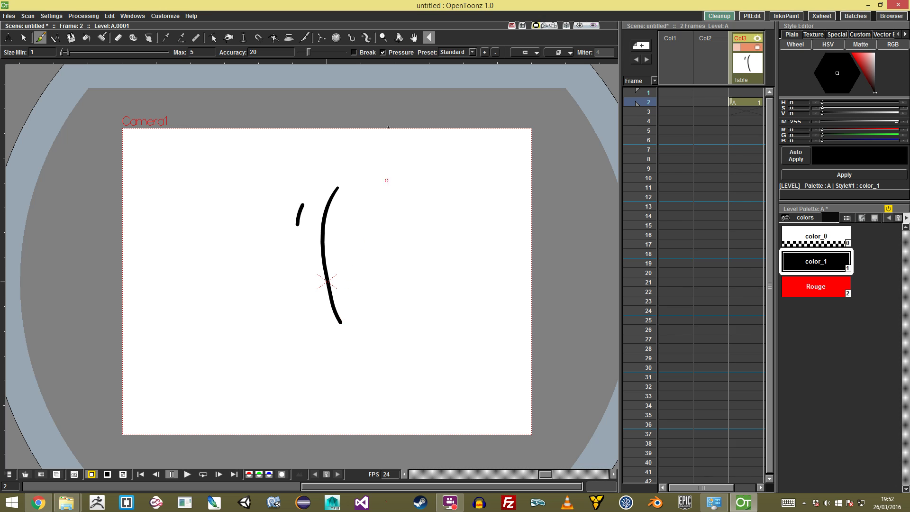
# Set the Eraser's type to Rectangular and erase both strokes with a rectangle.
pyautogui.press('a')
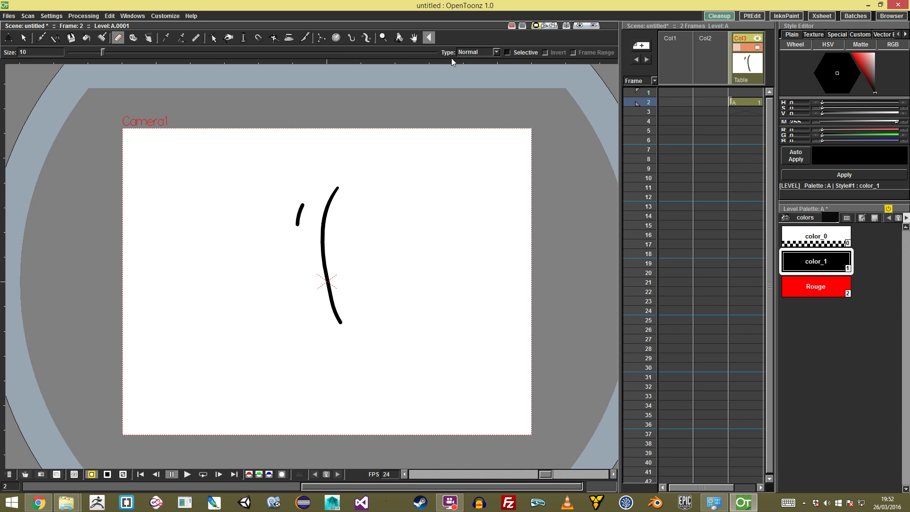
pyautogui.click(489, 51)
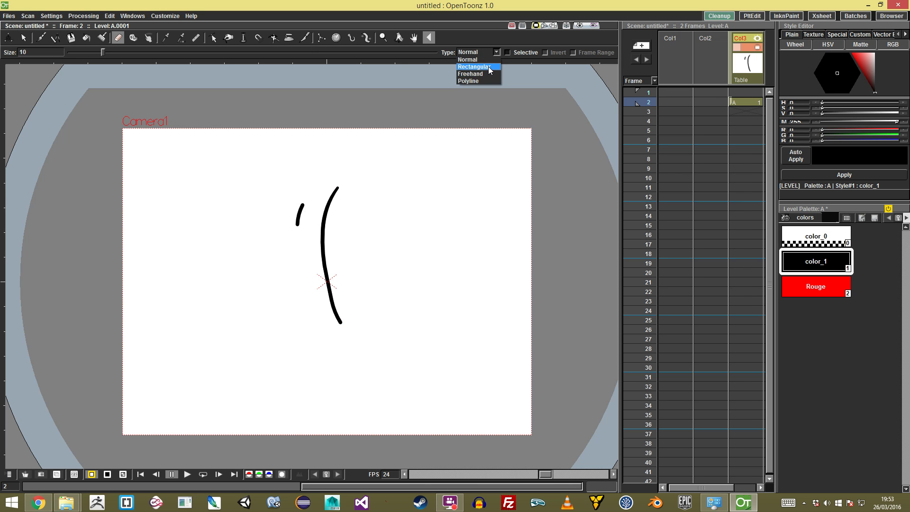
pyautogui.click(490, 70)
pyautogui.moveTo(305, 263)
pyautogui.mouseDown()
pyautogui.moveTo(264, 301)
pyautogui.moveTo(388, 142)
pyautogui.moveTo(278, 434)
pyautogui.mouseUp()
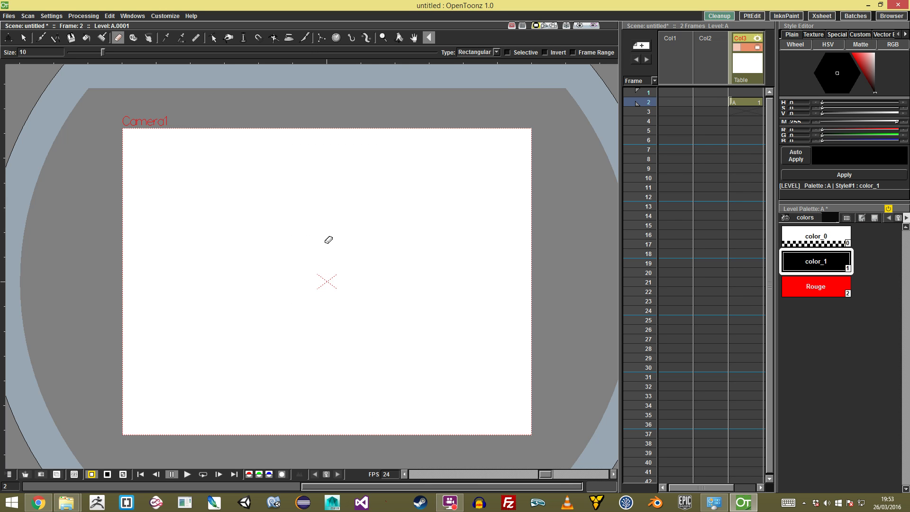
# Draw a spiral brush stroke and try erasing it with rectangles of different extents, undoing the erasure.
pyautogui.press('b')
pyautogui.moveTo(287, 177)
pyautogui.mouseDown()
pyautogui.moveTo(234, 303)
pyautogui.moveTo(288, 302)
pyautogui.moveTo(272, 283)
pyautogui.mouseUp()
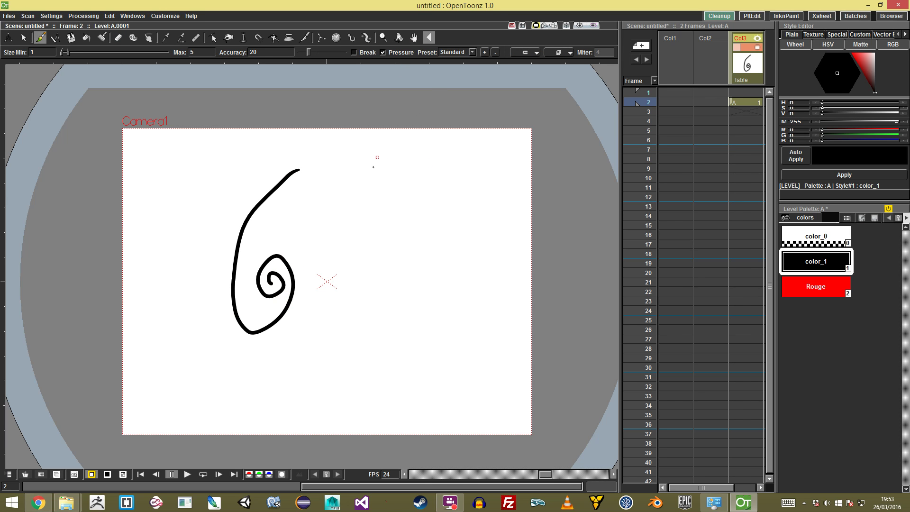
pyautogui.press('e')
pyautogui.moveTo(336, 207); pyautogui.dragTo(262, 306)
pyautogui.moveTo(285, 272)
pyautogui.mouseDown()
pyautogui.moveTo(302, 243)
pyautogui.moveTo(232, 347)
pyautogui.mouseUp()
pyautogui.moveTo(332, 210); pyautogui.dragTo(169, 420)
pyautogui.moveTo(218, 380); pyautogui.dragTo(373, 124)
pyautogui.hotkey('ctrl', 'z')
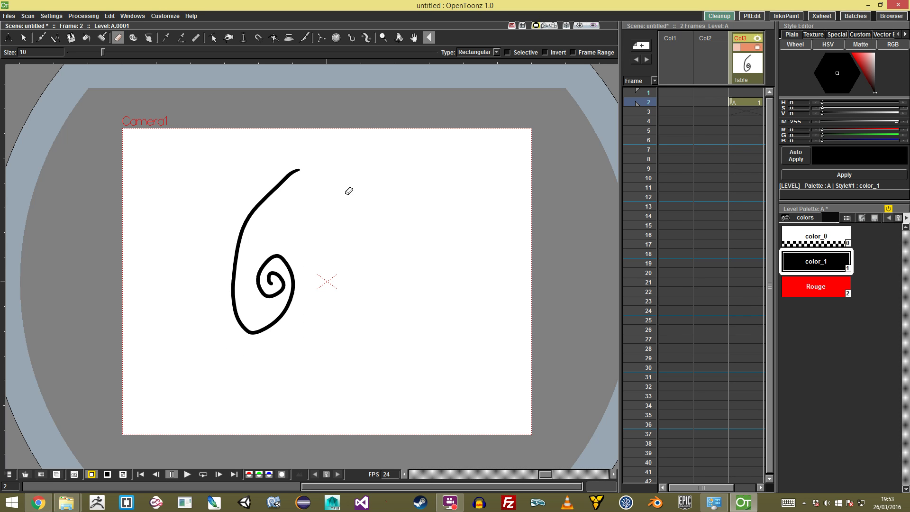
# Select the spiral to inspect its extent, and draw two separate zigzag brush strokes beside it.
pyautogui.press('s')
pyautogui.click(275, 278)
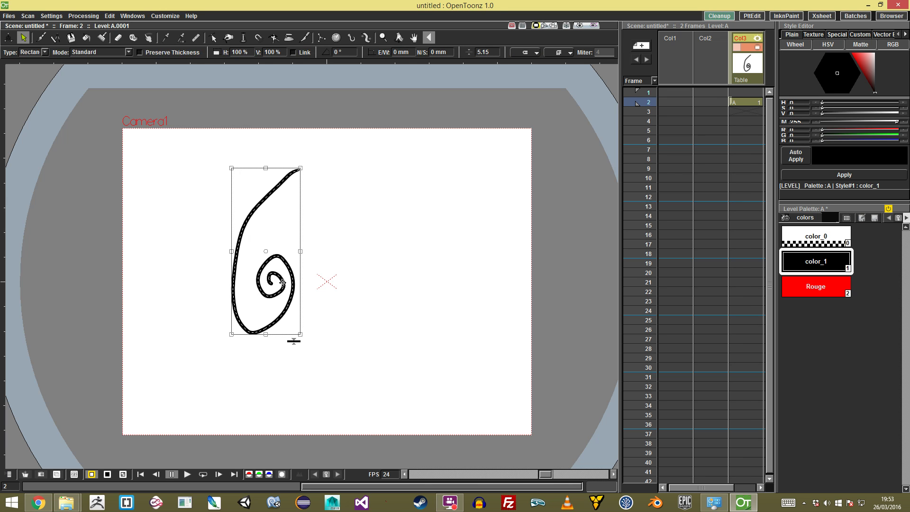
pyautogui.press('b')
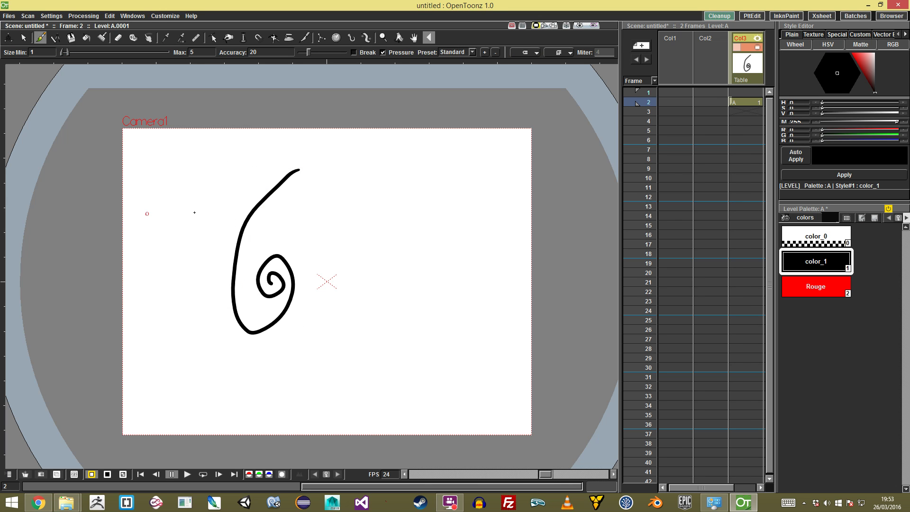
pyautogui.moveTo(378, 185)
pyautogui.mouseDown()
pyautogui.moveTo(343, 222)
pyautogui.moveTo(388, 247)
pyautogui.mouseUp()
pyautogui.moveTo(441, 209); pyautogui.dragTo(460, 260)
# Erase the spiral with the rectangular Eraser, and try erasing the right zigzag, undoing that erasure.
pyautogui.press('a')
pyautogui.moveTo(416, 189); pyautogui.dragTo(518, 318)
pyautogui.hotkey('ctrl', 'z')
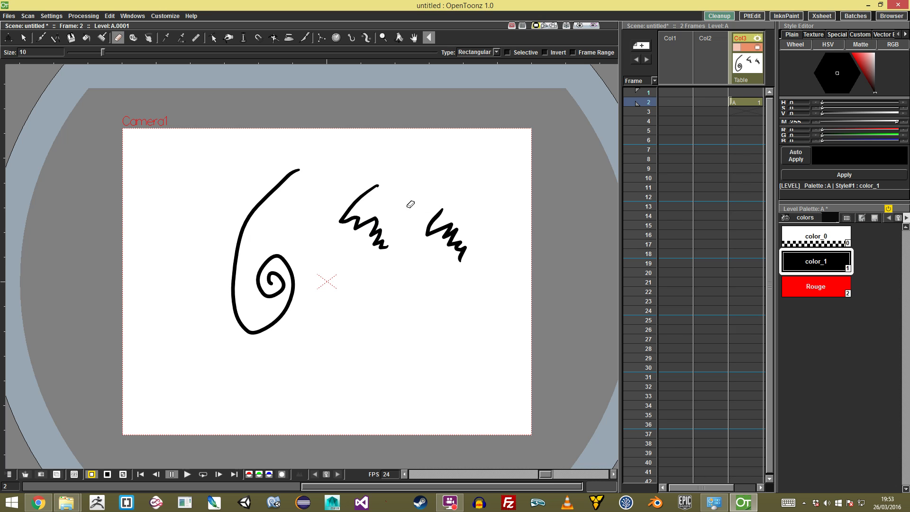
pyautogui.moveTo(319, 144); pyautogui.dragTo(226, 353)
pyautogui.moveTo(412, 187); pyautogui.dragTo(508, 289)
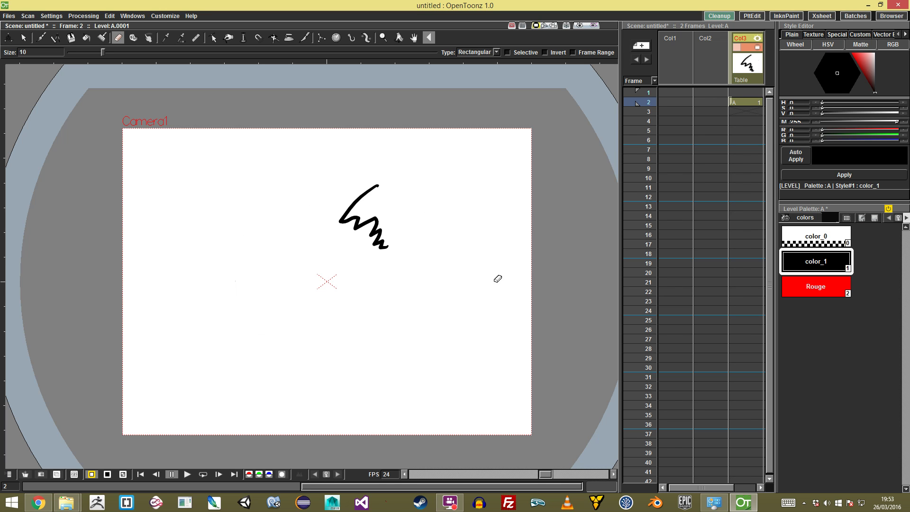
pyautogui.hotkey('ctrl', 'z')
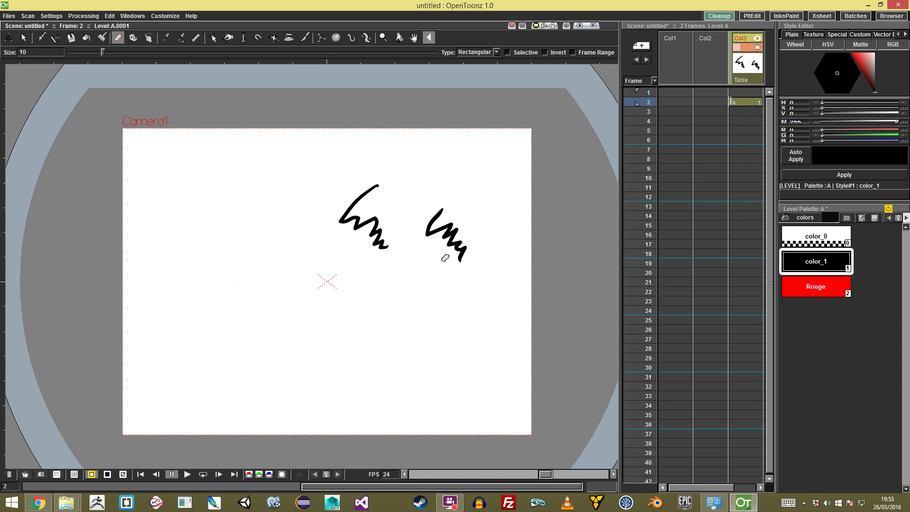
# Try rectangular erasing around the right zigzag with the Eraser's Selective option on and off, undoing the erasures.
pyautogui.click(514, 52)
pyautogui.moveTo(484, 235); pyautogui.dragTo(436, 281)
pyautogui.moveTo(482, 203); pyautogui.dragTo(420, 269)
pyautogui.hotkey('ctrl', 'z')
pyautogui.click(507, 52)
pyautogui.moveTo(476, 219); pyautogui.dragTo(424, 283)
pyautogui.click(507, 52)
pyautogui.moveTo(491, 149); pyautogui.dragTo(410, 310)
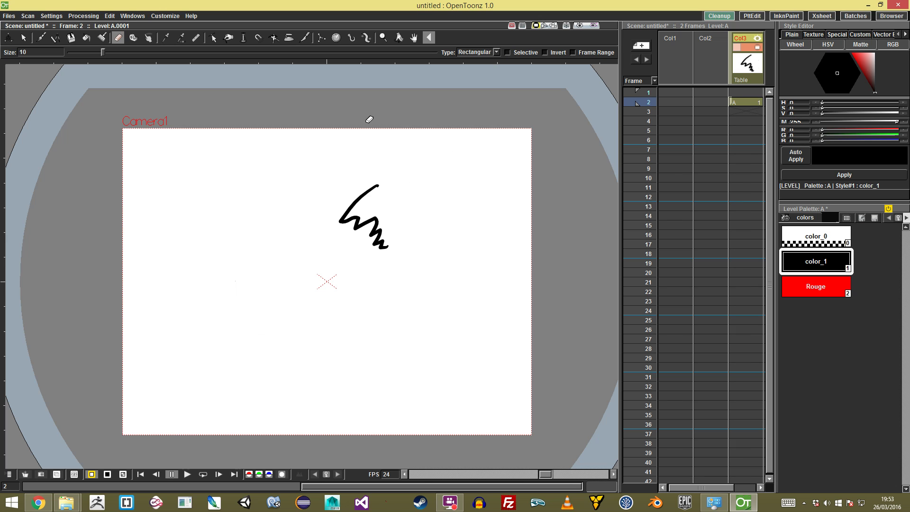
pyautogui.hotkey('ctrl', 'z')
# Erase both zigzags with the rectangular Eraser and set the Eraser's type back to Normal.
pyautogui.moveTo(387, 211); pyautogui.dragTo(540, 343)
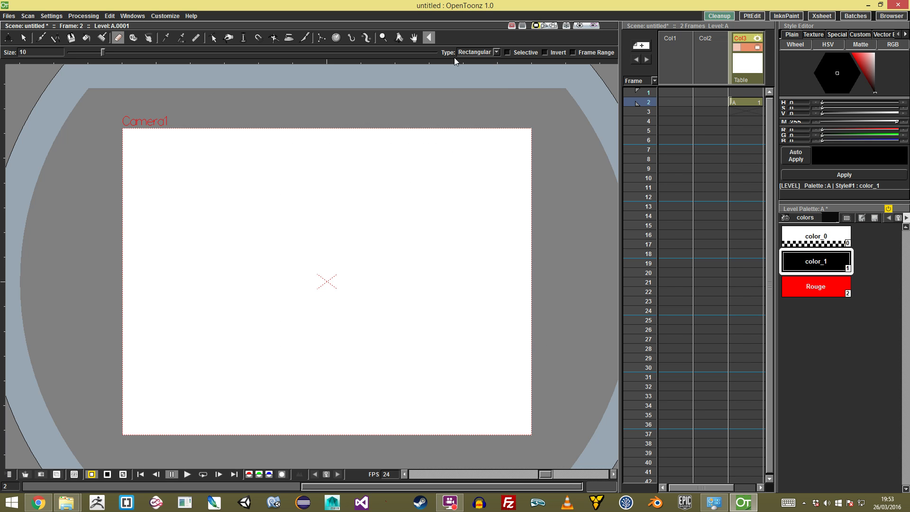
pyautogui.click(496, 52)
pyautogui.click(491, 60)
# Draw a zigzag brush stroke, erase a section near its lower end, and inspect the gap up close.
pyautogui.press('b')
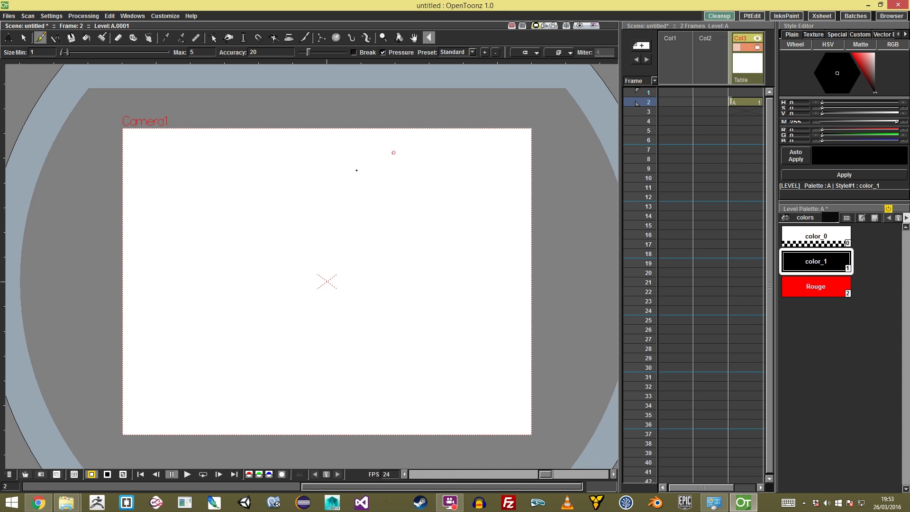
pyautogui.moveTo(351, 178)
pyautogui.mouseDown()
pyautogui.moveTo(319, 235)
pyautogui.moveTo(362, 253)
pyautogui.moveTo(344, 242)
pyautogui.moveTo(366, 244)
pyautogui.mouseUp()
pyautogui.press('a')
pyautogui.press('s')
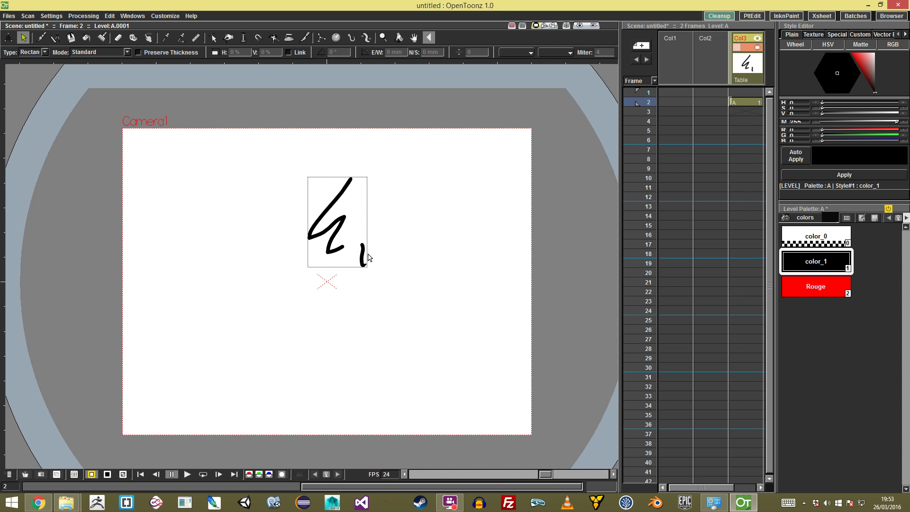
pyautogui.hotkey('shift', 'space')
pyautogui.moveTo(344, 255); pyautogui.dragTo(506, 196)
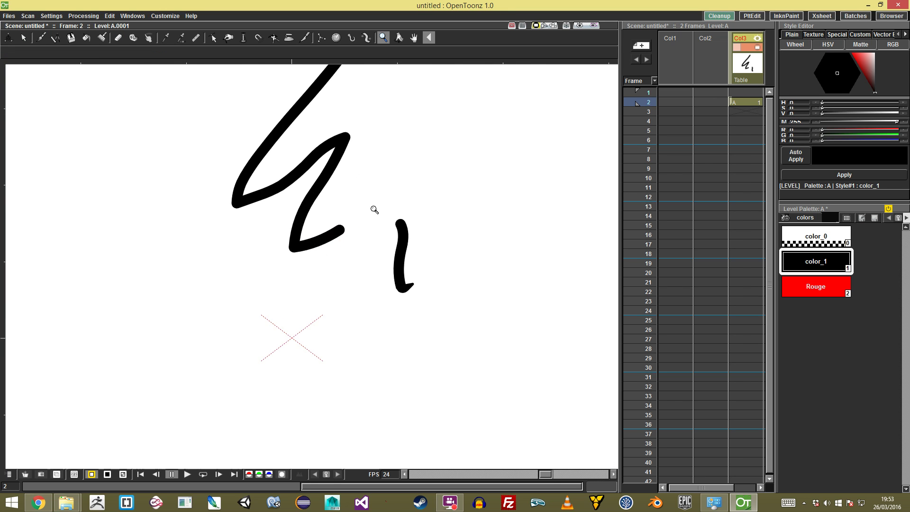
# Draw an arch-shaped brush stroke below and to the left of the broken zigzag.
pyautogui.moveTo(340, 240)
pyautogui.mouseDown()
pyautogui.moveTo(256, 250)
pyautogui.moveTo(296, 249)
pyautogui.moveTo(201, 335)
pyautogui.moveTo(239, 222)
pyautogui.moveTo(260, 293)
pyautogui.moveTo(281, 314)
pyautogui.mouseUp()
pyautogui.press('b')
pyautogui.hotkey('shift', 'space')
pyautogui.moveTo(379, 283); pyautogui.dragTo(270, 312)
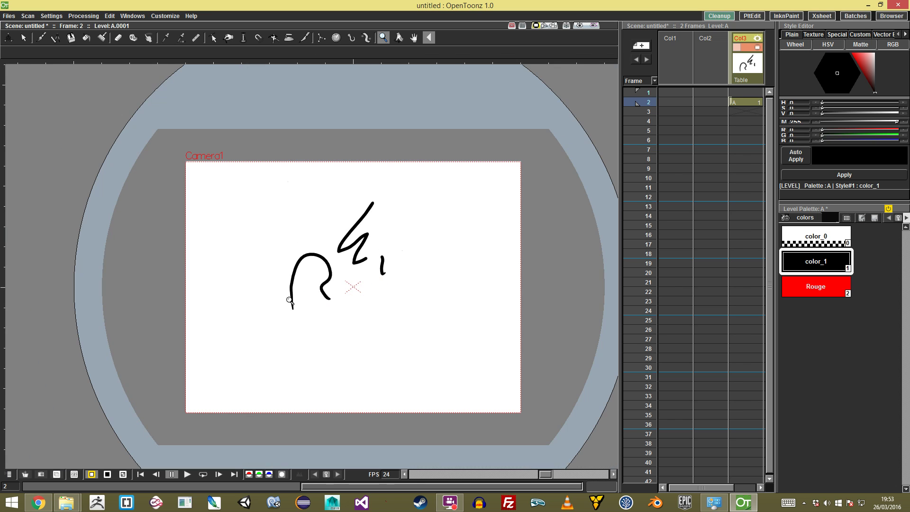
# Select the zigzag and arch strokes together and delete them.
pyautogui.press('s')
pyautogui.moveTo(429, 166); pyautogui.dragTo(246, 348)
pyautogui.press('Delete')
pyautogui.hotkey('shift', 'space')
pyautogui.moveTo(336, 211)
pyautogui.mouseDown()
pyautogui.moveTo(385, 215)
pyautogui.moveTo(351, 217)
pyautogui.mouseUp()
# Discard two trial brush strokes and draw two roughly parallel slanted strokes in color_1.
pyautogui.press('b')
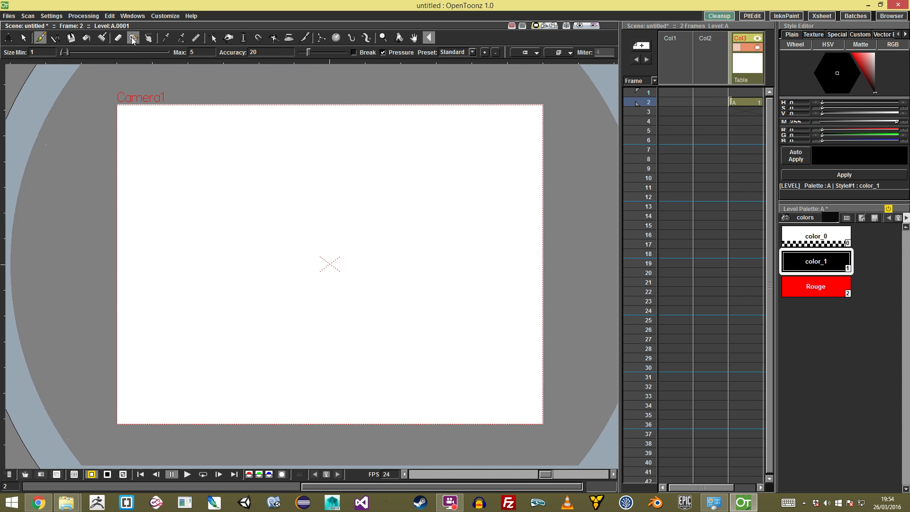
pyautogui.moveTo(223, 264); pyautogui.dragTo(308, 162)
pyautogui.moveTo(348, 242); pyautogui.dragTo(370, 214)
pyautogui.hotkey('ctrl', 'z')
pyautogui.hotkey('ctrl', 'z')
pyautogui.moveTo(320, 147); pyautogui.dragTo(231, 252)
pyautogui.moveTo(407, 188); pyautogui.dragTo(319, 281)
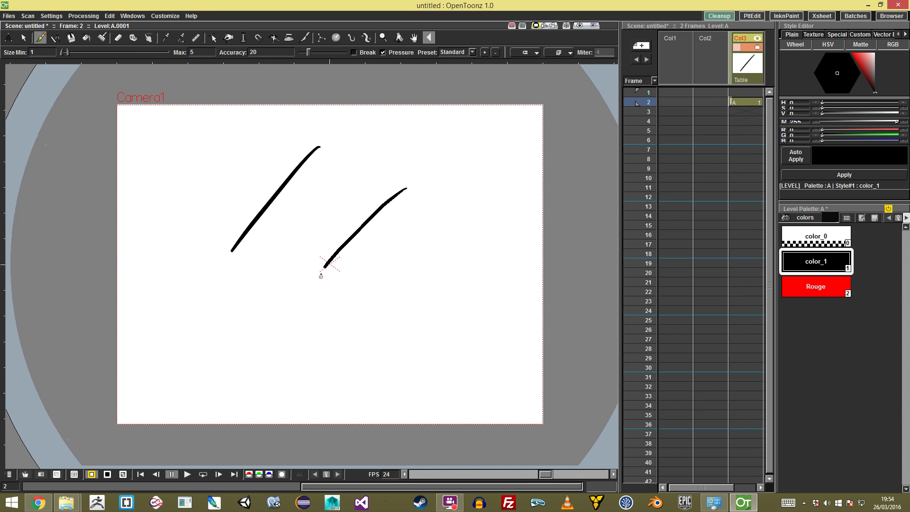
# Join the lower ends of the slanted strokes with the Tape tool, and try joining the upper ends, undoing that join.
pyautogui.click(132, 40)
pyautogui.moveTo(232, 250)
pyautogui.mouseDown()
pyautogui.moveTo(276, 266)
pyautogui.moveTo(290, 299)
pyautogui.moveTo(248, 260)
pyautogui.moveTo(325, 264)
pyautogui.mouseUp()
pyautogui.moveTo(325, 140); pyautogui.dragTo(405, 189)
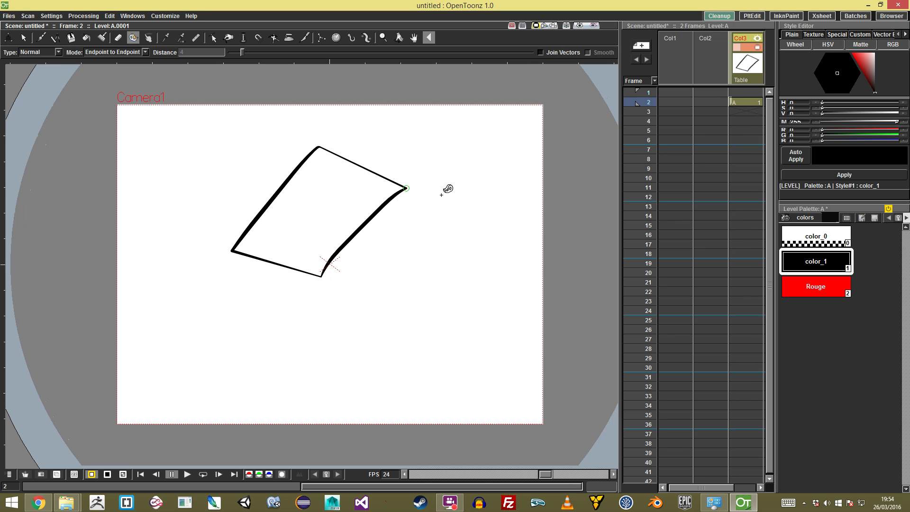
pyautogui.hotkey('ctrl', 'z')
# Set the Tape mode to Line to Line and add two crossbars between the slanted strokes.
pyautogui.click(138, 52)
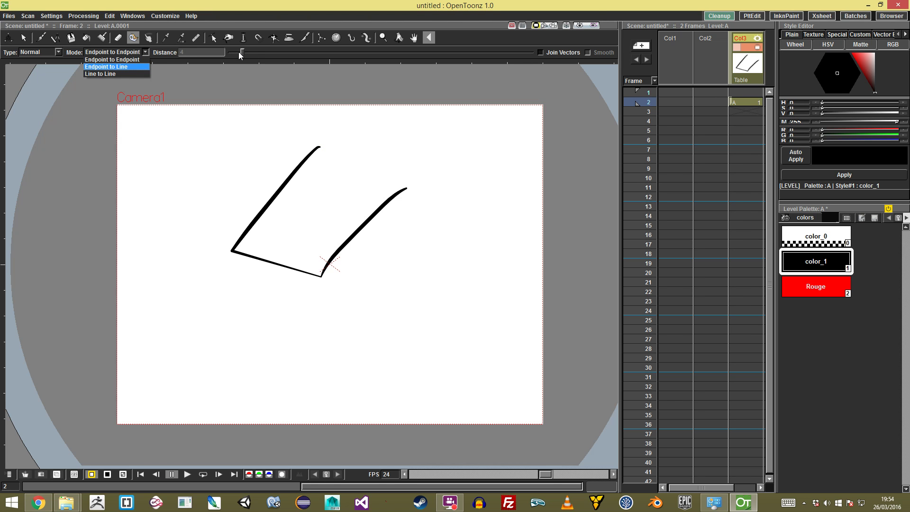
pyautogui.click(120, 73)
pyautogui.moveTo(277, 193); pyautogui.dragTo(364, 226)
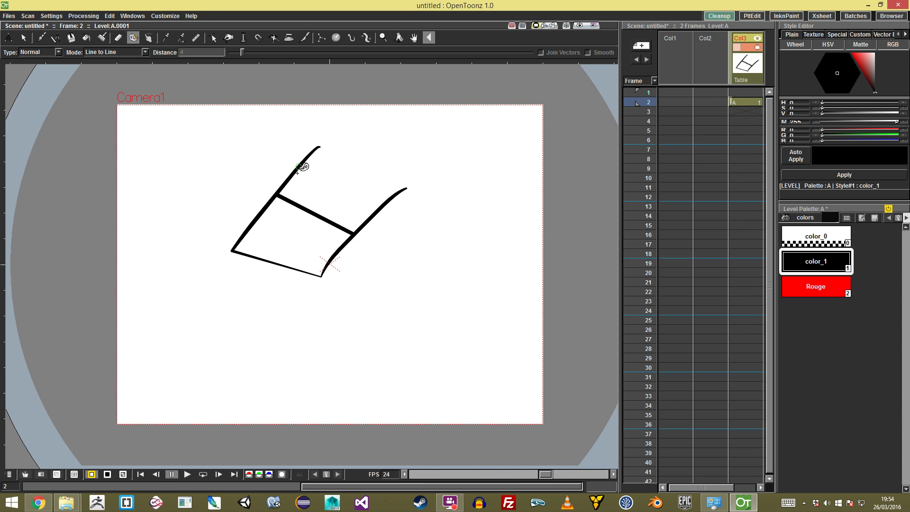
pyautogui.moveTo(313, 171); pyautogui.dragTo(384, 203)
# Set the Tape mode to Endpoint to Endpoint and join the upper ends of the slanted strokes.
pyautogui.click(144, 53)
pyautogui.click(112, 60)
pyautogui.moveTo(336, 153)
pyautogui.mouseDown()
pyautogui.moveTo(408, 183)
pyautogui.moveTo(360, 141)
pyautogui.moveTo(331, 150)
pyautogui.moveTo(402, 184)
pyautogui.mouseUp()
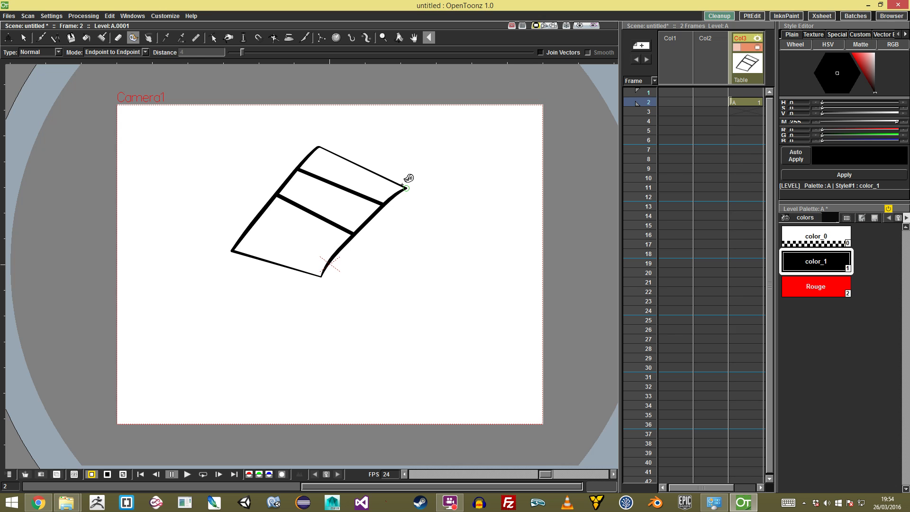
# Set the Tape mode to Endpoint to Line, connect the lower-left corner to the lower crossbar, and link that crossbar to the bottom line.
pyautogui.click(146, 52)
pyautogui.click(106, 66)
pyautogui.moveTo(251, 244)
pyautogui.mouseDown()
pyautogui.moveTo(290, 229)
pyautogui.moveTo(257, 218)
pyautogui.moveTo(284, 236)
pyautogui.moveTo(232, 246)
pyautogui.moveTo(281, 229)
pyautogui.moveTo(298, 191)
pyautogui.moveTo(315, 209)
pyautogui.moveTo(287, 188)
pyautogui.moveTo(329, 216)
pyautogui.moveTo(316, 215)
pyautogui.moveTo(289, 266)
pyautogui.mouseUp()
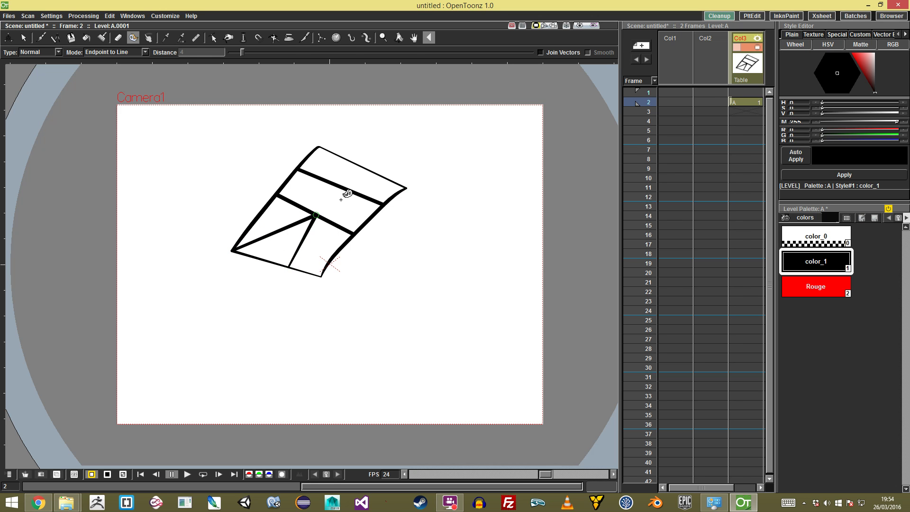
# Select the whole taped figure and delete it.
pyautogui.press('s')
pyautogui.moveTo(445, 133); pyautogui.dragTo(116, 415)
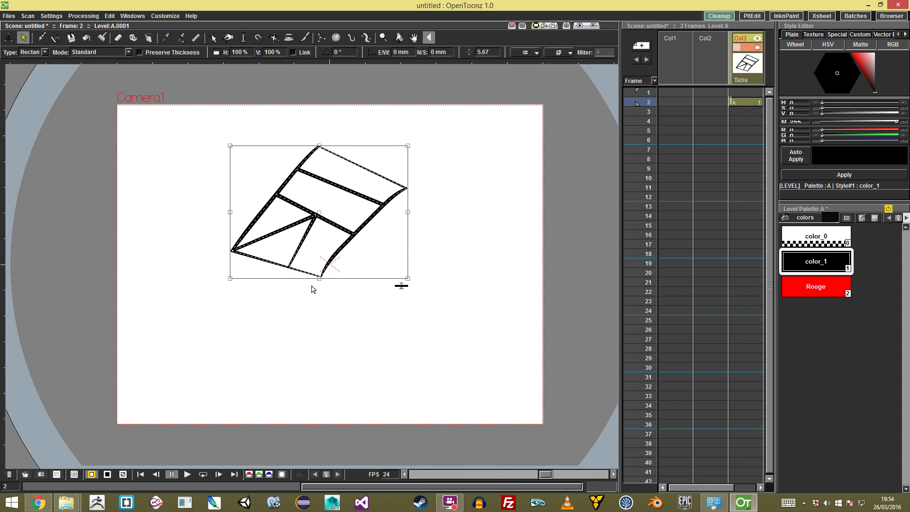
pyautogui.press('Delete')
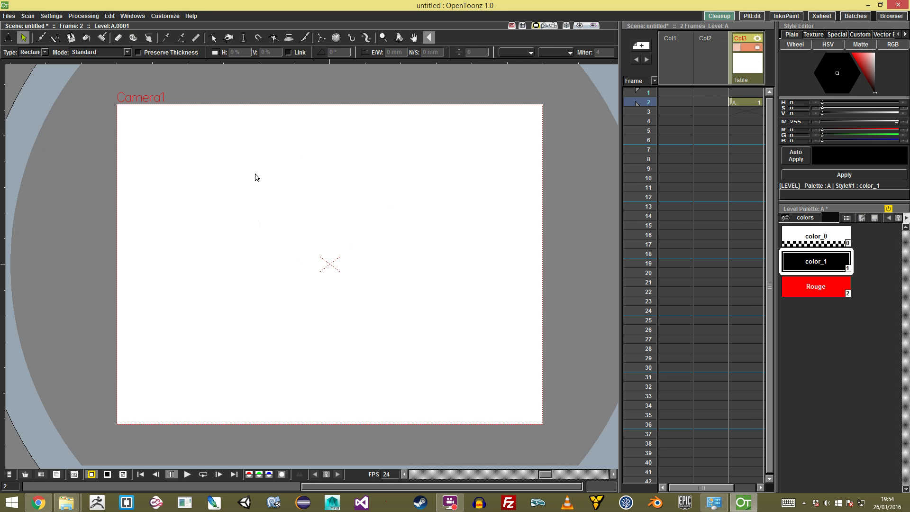
# Measure two diagonal distances across the blank canvas with the Ruler tool.
pyautogui.press('b')
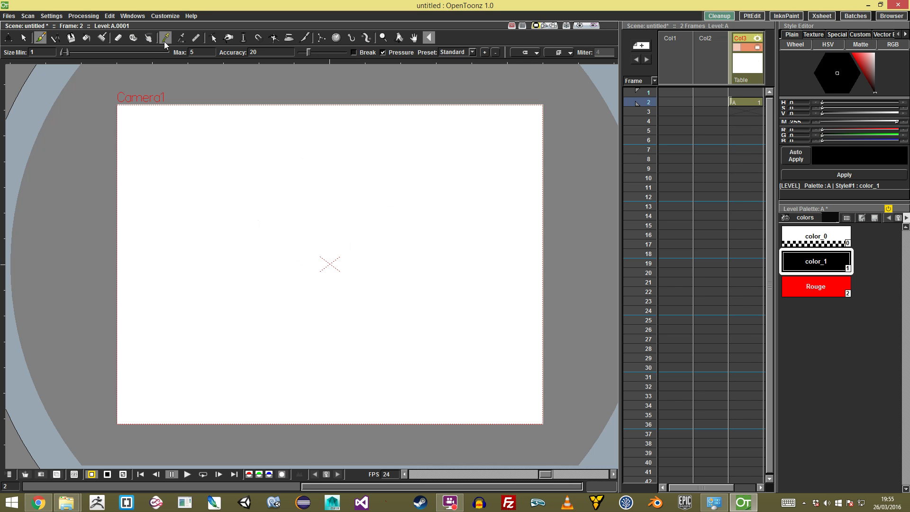
pyautogui.click(195, 38)
pyautogui.moveTo(205, 271); pyautogui.dragTo(386, 161)
pyautogui.moveTo(381, 318); pyautogui.dragTo(284, 146)
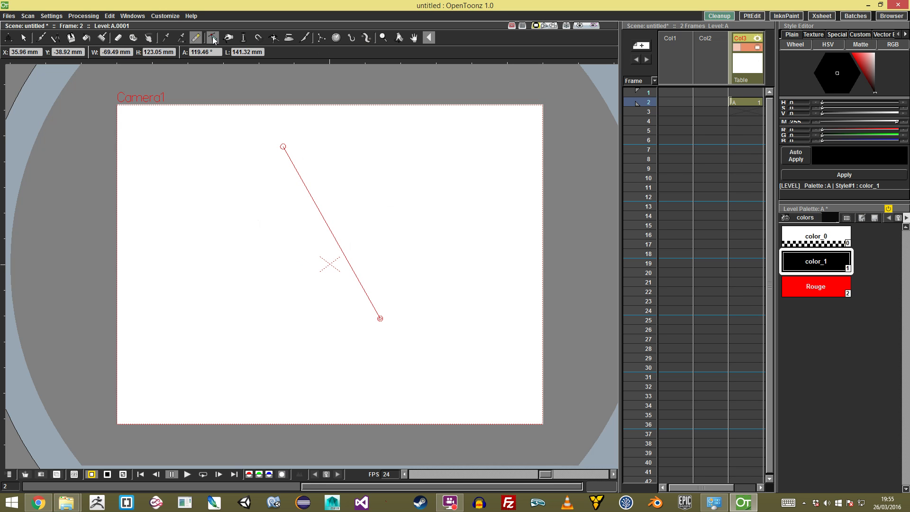
pyautogui.press('b')
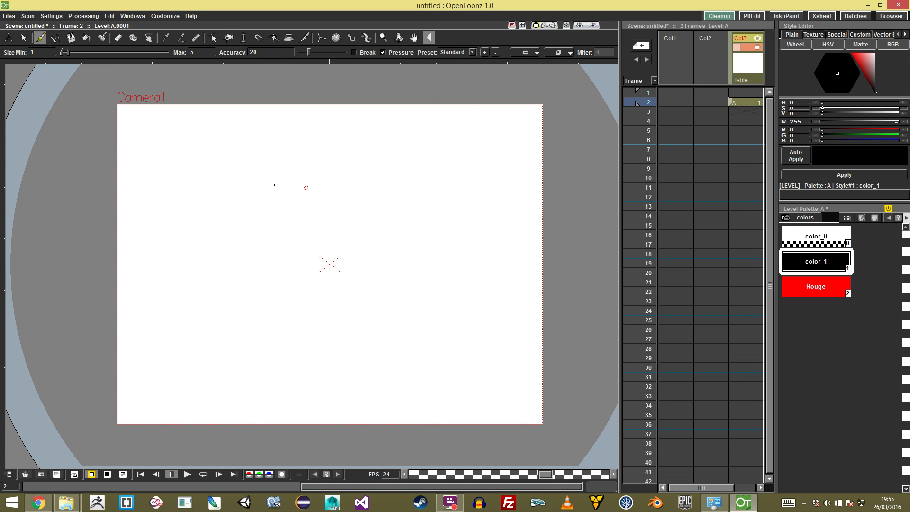
pyautogui.moveTo(206, 301); pyautogui.dragTo(382, 147)
pyautogui.moveTo(254, 311)
pyautogui.mouseDown()
pyautogui.moveTo(290, 255)
pyautogui.moveTo(392, 180)
pyautogui.mouseUp()
pyautogui.hotkey('ctrl', 'z')
pyautogui.hotkey('ctrl', 'z')
pyautogui.moveTo(277, 252)
pyautogui.mouseDown()
pyautogui.moveTo(281, 164)
pyautogui.moveTo(293, 192)
pyautogui.moveTo(342, 184)
pyautogui.moveTo(346, 167)
pyautogui.moveTo(383, 168)
pyautogui.moveTo(397, 244)
pyautogui.moveTo(331, 279)
pyautogui.moveTo(287, 253)
pyautogui.moveTo(299, 222)
pyautogui.moveTo(366, 235)
pyautogui.mouseUp()
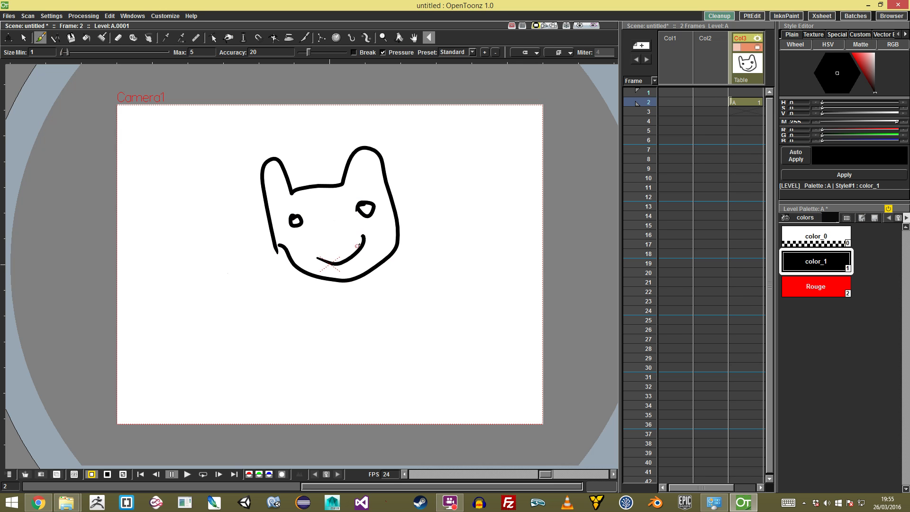
pyautogui.press('s')
pyautogui.hotkey('ctrl', 'z')
pyautogui.hotkey('ctrl', 'z')
pyautogui.hotkey('ctrl', 'z')
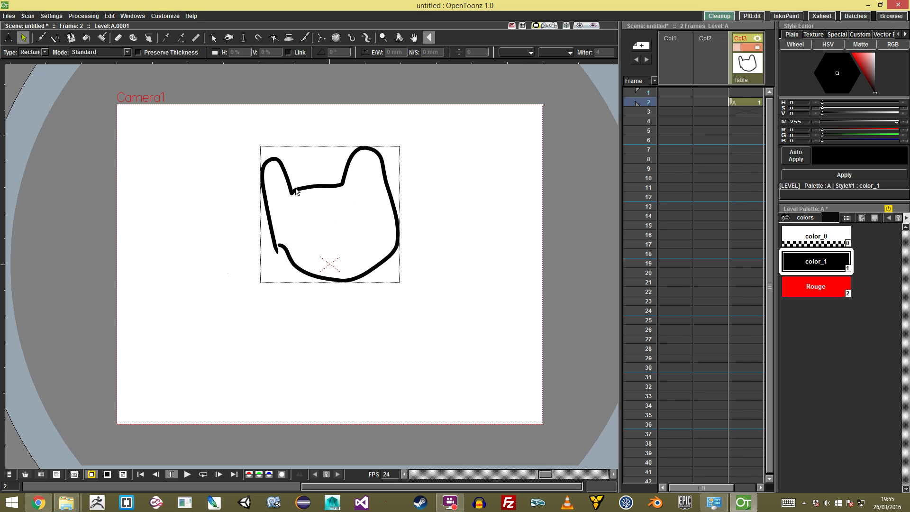
pyautogui.hotkey('ctrl', 'z')
# Brush three slanted black strokes side by side across the middle of the canvas.
pyautogui.press('b')
pyautogui.moveTo(243, 266); pyautogui.dragTo(348, 165)
pyautogui.moveTo(284, 282); pyautogui.dragTo(375, 182)
pyautogui.moveTo(407, 195); pyautogui.dragTo(307, 303)
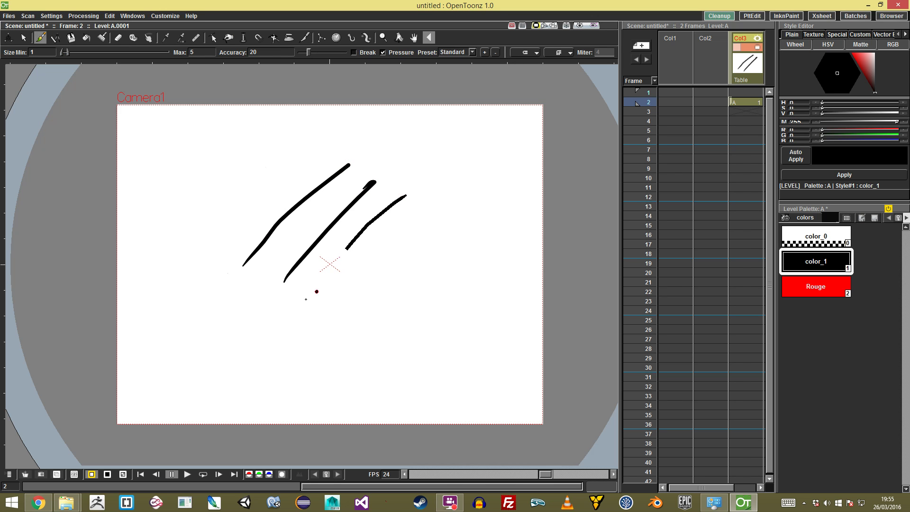
pyautogui.press('s')
pyautogui.moveTo(409, 257); pyautogui.dragTo(268, 199)
pyautogui.click(462, 188)
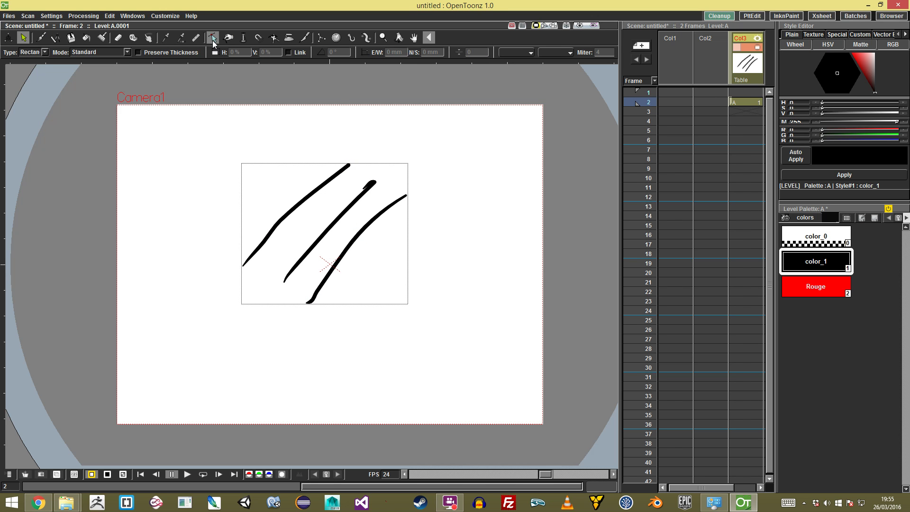
# Bend the upper part of the leftmost stroke into an arch with the Control Point Editor.
pyautogui.click(213, 41)
pyautogui.click(292, 203)
pyautogui.moveTo(297, 204)
pyautogui.mouseDown()
pyautogui.moveTo(292, 163)
pyautogui.moveTo(268, 148)
pyautogui.mouseUp()
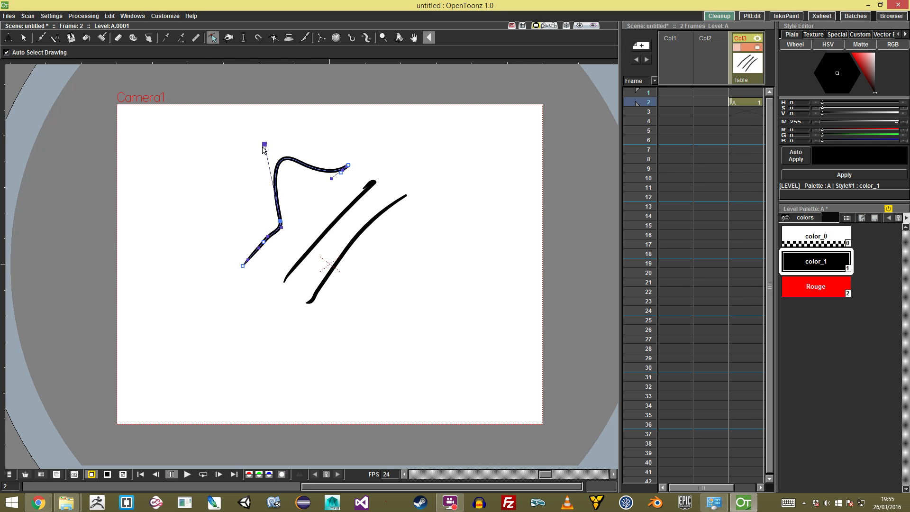
pyautogui.moveTo(281, 220)
pyautogui.mouseDown()
pyautogui.moveTo(266, 188)
pyautogui.moveTo(271, 209)
pyautogui.mouseUp()
pyautogui.moveTo(234, 92)
pyautogui.mouseDown()
pyautogui.moveTo(278, 152)
pyautogui.moveTo(236, 217)
pyautogui.moveTo(260, 215)
pyautogui.moveTo(303, 155)
pyautogui.moveTo(278, 153)
pyautogui.mouseUp()
# Move the lower control points of the leftmost stroke outward and pull its end handle upward to form a curved tail.
pyautogui.moveTo(264, 244)
pyautogui.mouseDown()
pyautogui.moveTo(248, 265)
pyautogui.moveTo(219, 256)
pyautogui.mouseUp()
pyautogui.click(232, 275)
pyautogui.click(241, 264)
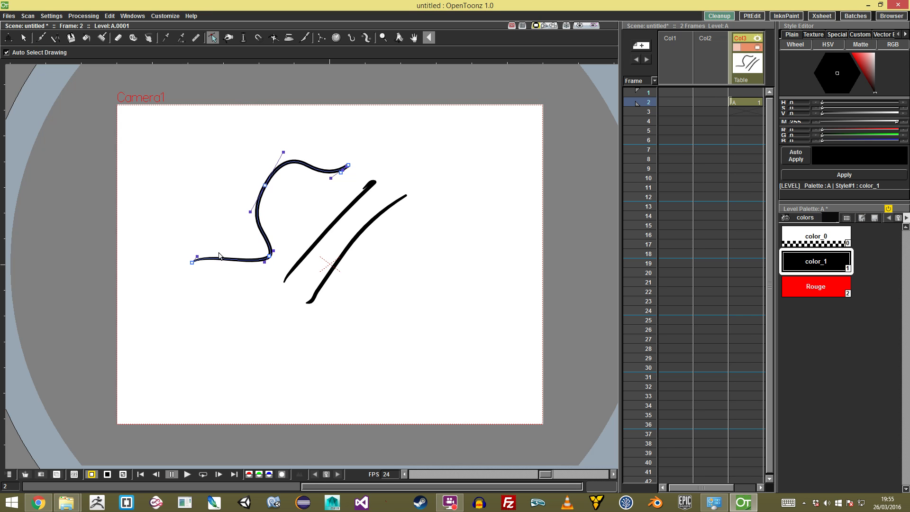
pyautogui.moveTo(194, 218); pyautogui.dragTo(195, 219)
pyautogui.click(192, 263)
pyautogui.click(192, 262)
pyautogui.moveTo(197, 256)
pyautogui.mouseDown()
pyautogui.moveTo(186, 190)
pyautogui.moveTo(196, 192)
pyautogui.mouseUp()
pyautogui.click(316, 234)
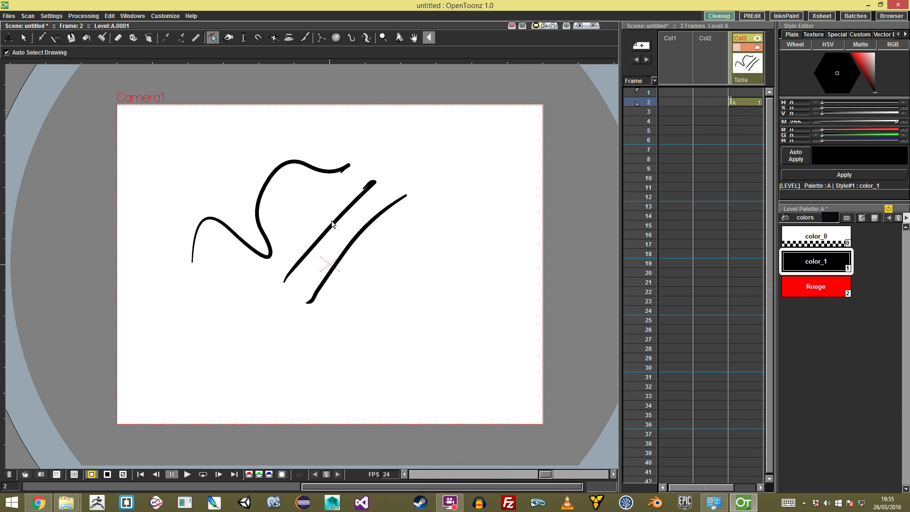
# Deform the two remaining slanted strokes by pulling them at several places with the Pinch tool.
pyautogui.click(227, 41)
pyautogui.moveTo(328, 228)
pyautogui.mouseDown()
pyautogui.moveTo(314, 205)
pyautogui.moveTo(312, 216)
pyautogui.mouseUp()
pyautogui.moveTo(348, 246); pyautogui.dragTo(435, 307)
pyautogui.moveTo(422, 225); pyautogui.dragTo(446, 203)
pyautogui.moveTo(463, 237)
pyautogui.mouseDown()
pyautogui.moveTo(475, 240)
pyautogui.moveTo(401, 248)
pyautogui.moveTo(427, 269)
pyautogui.mouseUp()
pyautogui.moveTo(406, 306)
pyautogui.mouseDown()
pyautogui.moveTo(389, 269)
pyautogui.moveTo(398, 232)
pyautogui.mouseUp()
pyautogui.moveTo(407, 193)
pyautogui.mouseDown()
pyautogui.moveTo(449, 229)
pyautogui.moveTo(450, 169)
pyautogui.moveTo(412, 180)
pyautogui.moveTo(416, 147)
pyautogui.moveTo(461, 165)
pyautogui.moveTo(433, 179)
pyautogui.moveTo(433, 199)
pyautogui.moveTo(386, 232)
pyautogui.mouseUp()
# Select all the deformed strokes and delete them.
pyautogui.press('space')
pyautogui.press('s')
pyautogui.hotkey('ctrl', 'a')
pyautogui.press('Delete')
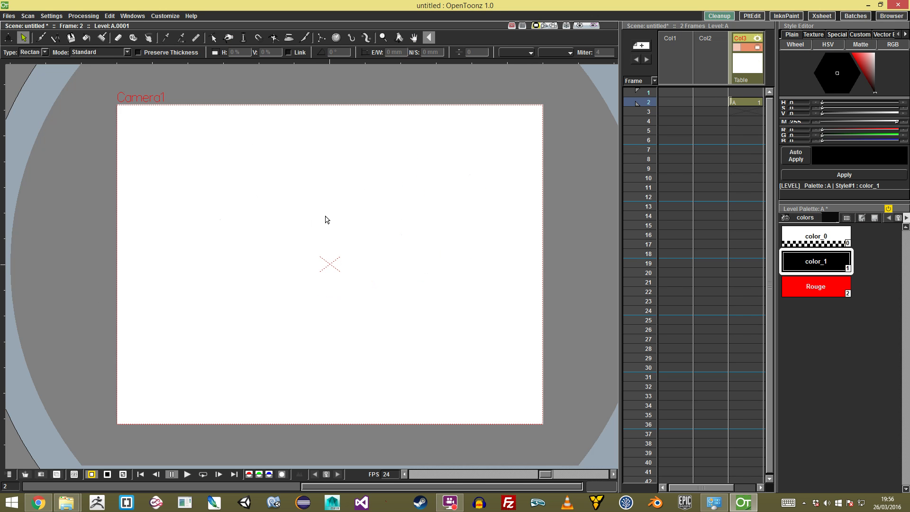
# Brush one slanted stroke in the upper-left area of the canvas and thicken its upper part with the Pump tool.
pyautogui.press('b')
pyautogui.moveTo(223, 251); pyautogui.dragTo(315, 160)
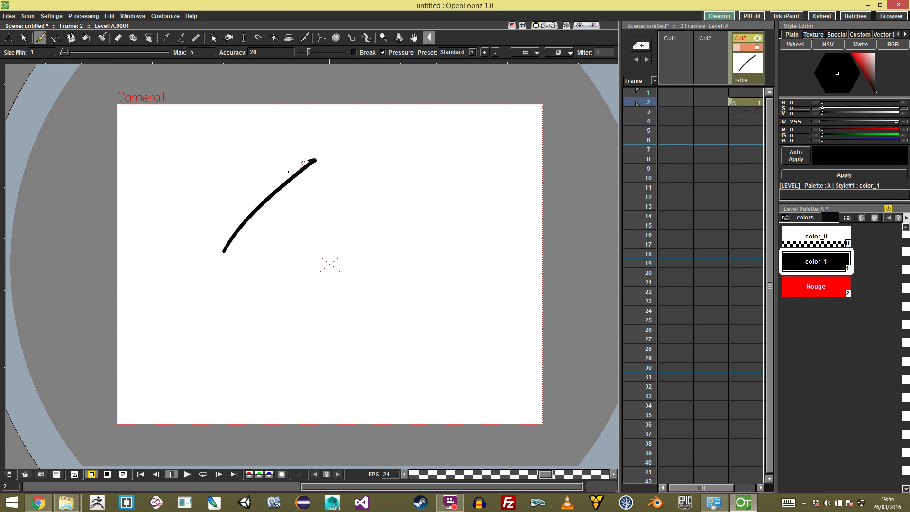
pyautogui.click(240, 40)
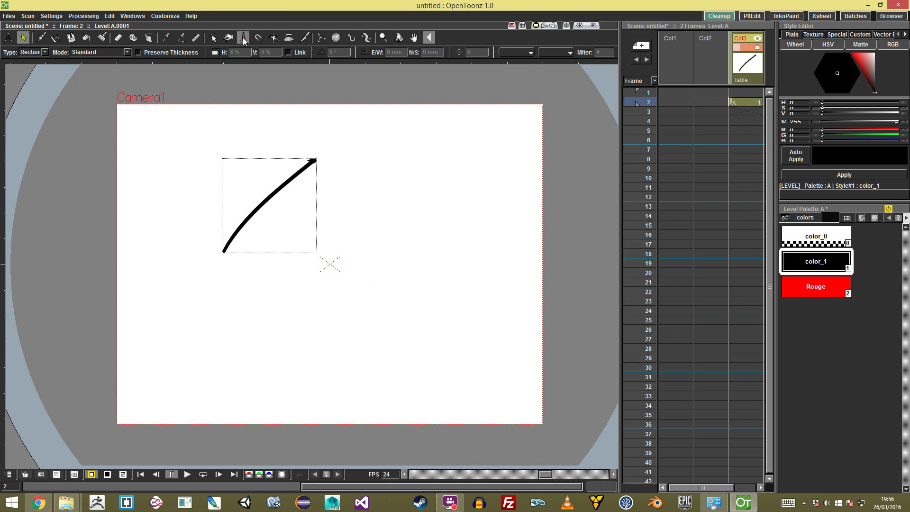
pyautogui.moveTo(265, 203); pyautogui.dragTo(324, 163)
pyautogui.moveTo(264, 204)
pyautogui.mouseDown()
pyautogui.moveTo(241, 189)
pyautogui.moveTo(282, 211)
pyautogui.moveTo(279, 201)
pyautogui.mouseUp()
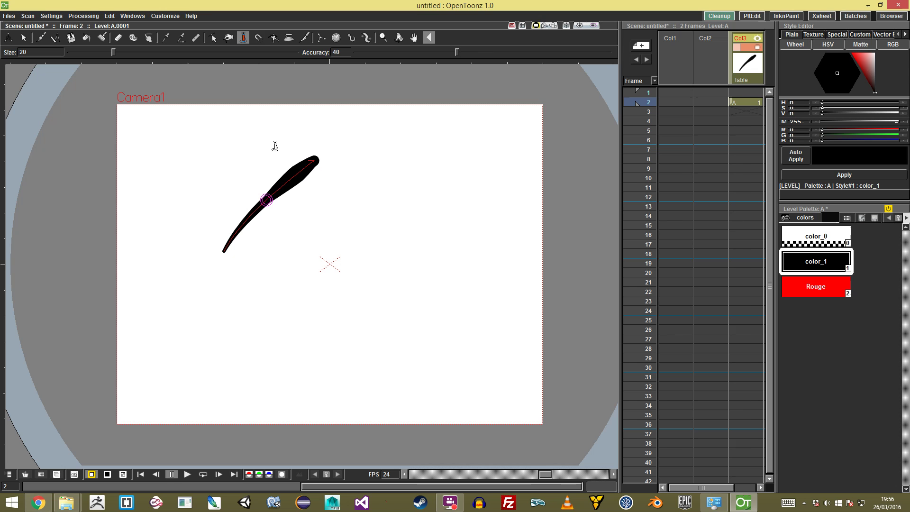
# Set the Magnet tool size to 54.27 and warp the thickened stroke into a winding shape.
pyautogui.click(259, 40)
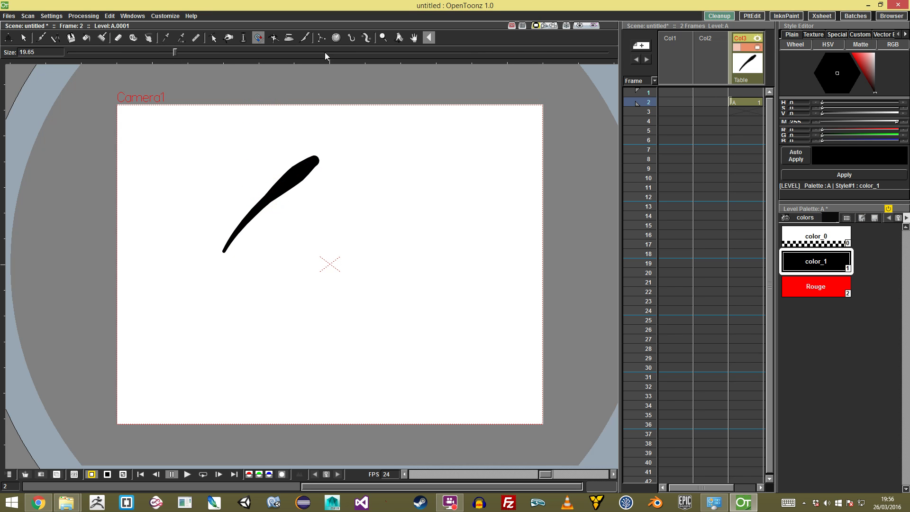
pyautogui.moveTo(175, 51); pyautogui.dragTo(178, 54)
pyautogui.moveTo(266, 197)
pyautogui.mouseDown()
pyautogui.moveTo(294, 209)
pyautogui.moveTo(300, 170)
pyautogui.moveTo(288, 146)
pyautogui.moveTo(308, 156)
pyautogui.mouseUp()
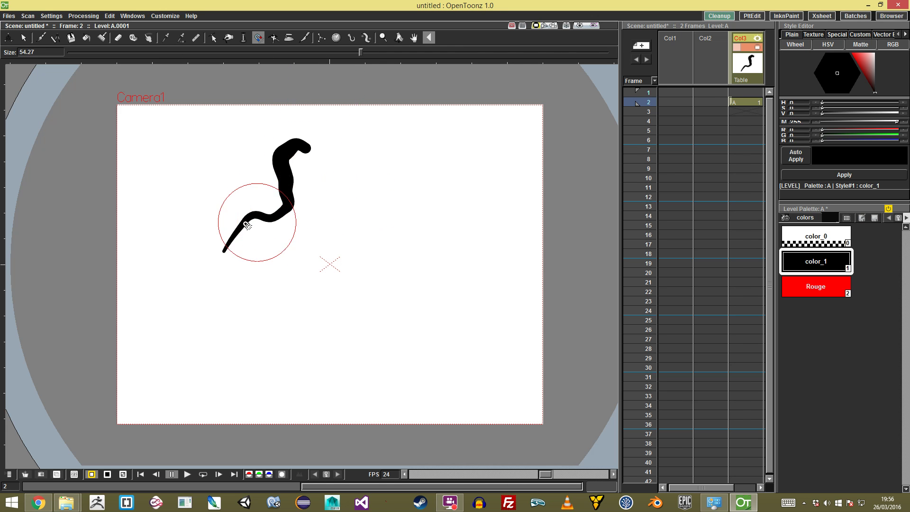
pyautogui.moveTo(252, 239); pyautogui.dragTo(244, 204)
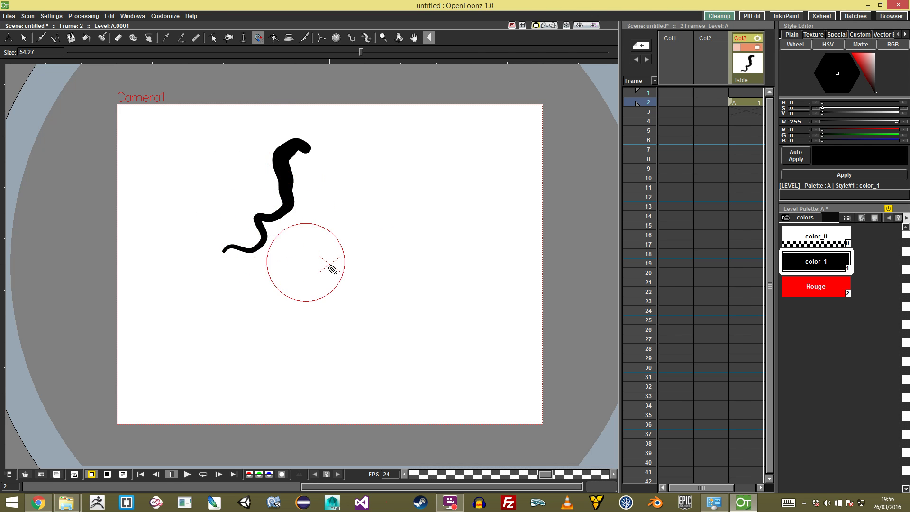
pyautogui.moveTo(304, 220); pyautogui.dragTo(331, 223)
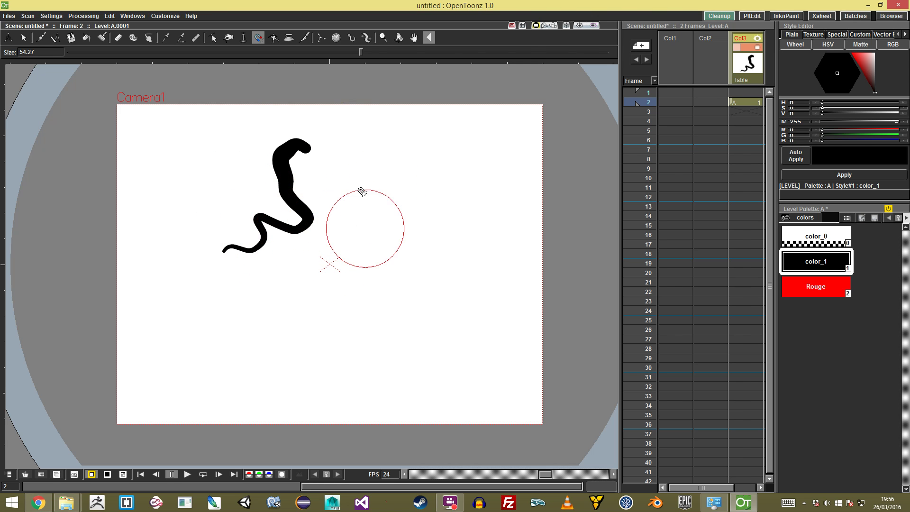
# Delete the warped stroke and brush a long curved stroke rising diagonally across the canvas.
pyautogui.press('s')
pyautogui.moveTo(340, 122)
pyautogui.mouseDown()
pyautogui.moveTo(241, 261)
pyautogui.moveTo(360, 161)
pyautogui.moveTo(388, 151)
pyautogui.mouseUp()
pyautogui.press('Delete')
pyautogui.press('b')
pyautogui.press('s')
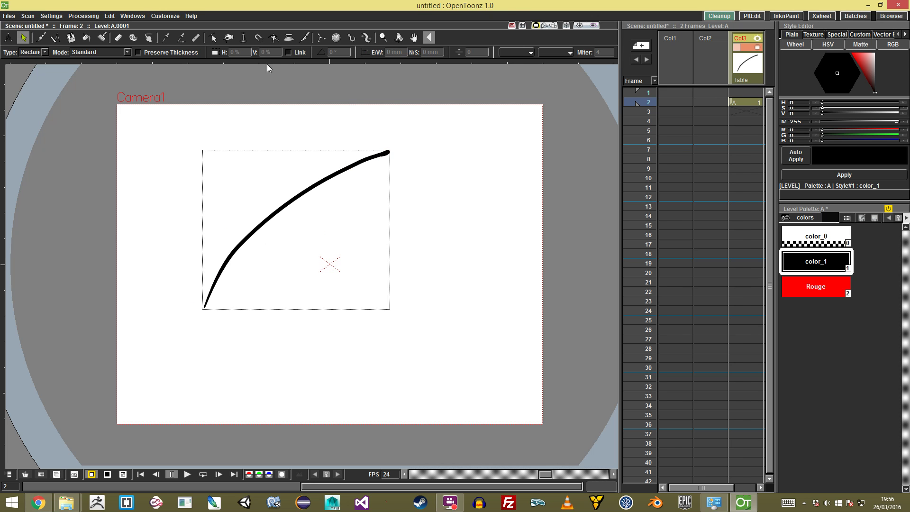
# Bend the long stroke around into an open hook shape with the Bender tool.
pyautogui.click(273, 38)
pyautogui.moveTo(299, 273)
pyautogui.mouseDown()
pyautogui.moveTo(373, 231)
pyautogui.moveTo(258, 275)
pyautogui.mouseUp()
pyautogui.moveTo(314, 263); pyautogui.dragTo(356, 239)
pyautogui.moveTo(285, 287)
pyautogui.mouseDown()
pyautogui.moveTo(316, 270)
pyautogui.moveTo(335, 197)
pyautogui.moveTo(246, 168)
pyautogui.mouseUp()
pyautogui.click(213, 252)
pyautogui.moveTo(149, 198); pyautogui.dragTo(129, 256)
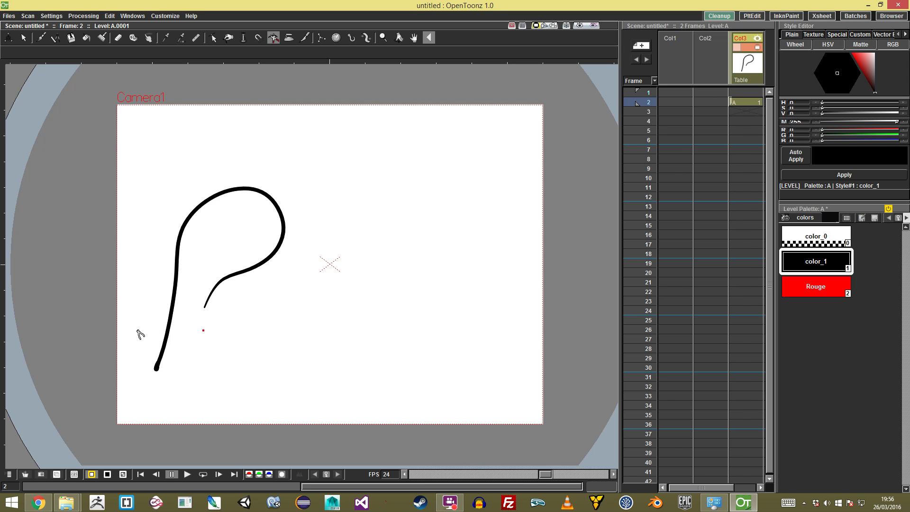
pyautogui.moveTo(142, 353); pyautogui.dragTo(161, 372)
# Set the Geometric tool's shape to Circle and draw a circle beside the upper part of the hook-shaped stroke.
pyautogui.press('b')
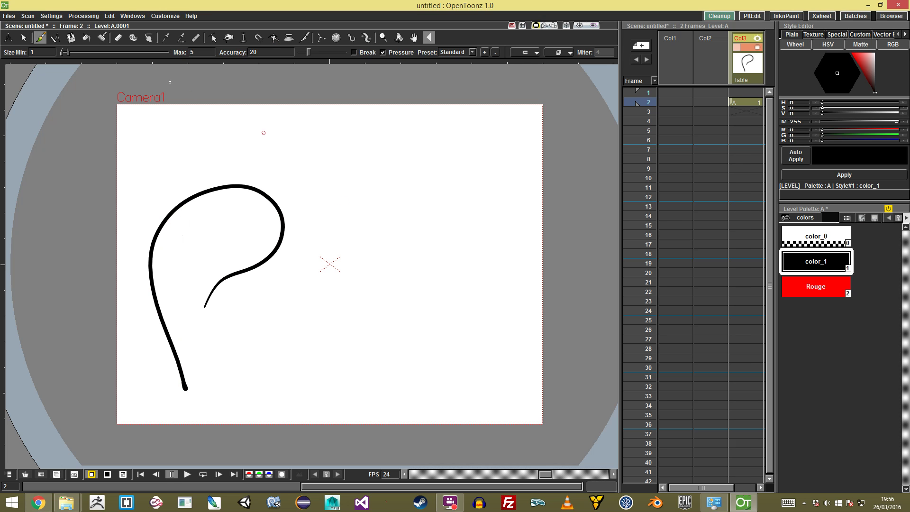
pyautogui.click(133, 38)
pyautogui.click(56, 40)
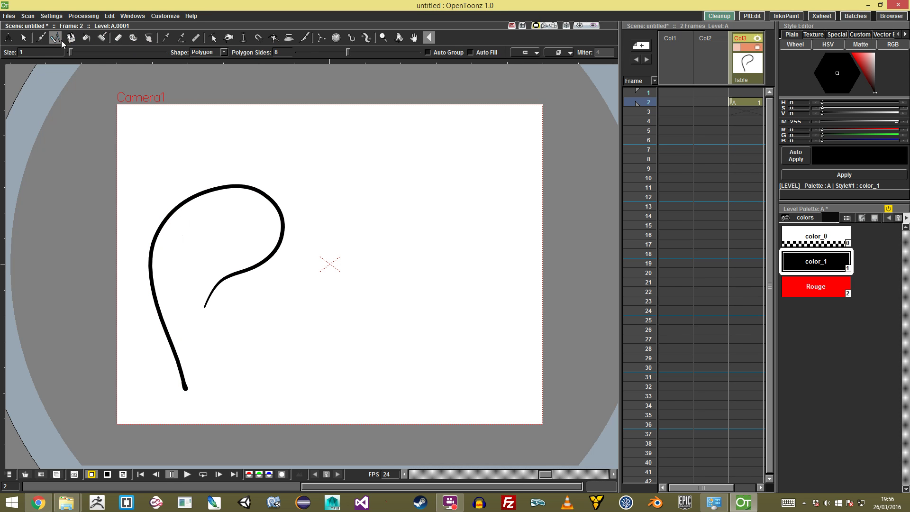
pyautogui.click(221, 52)
pyautogui.click(199, 66)
pyautogui.moveTo(366, 197); pyautogui.dragTo(390, 226)
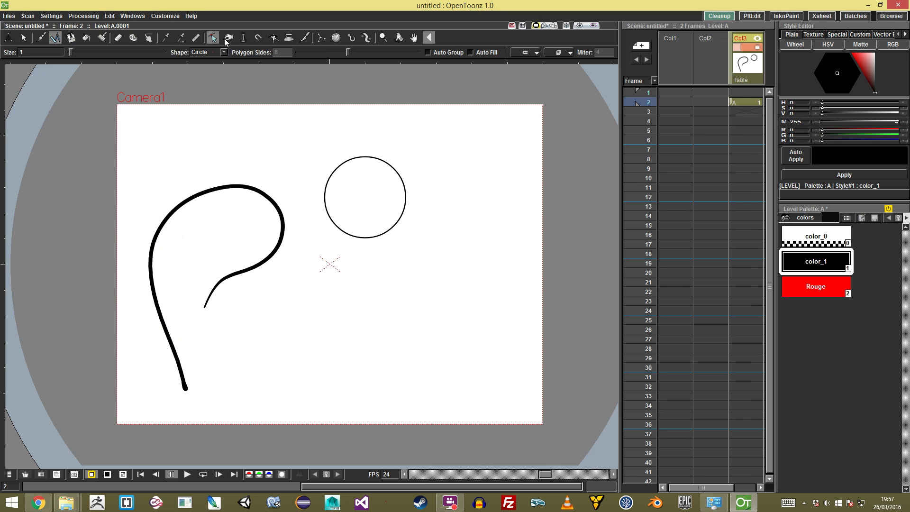
# Bend the circle with the Bender tool, undo that bend, and bend it again into a wide heart-like shape.
pyautogui.click(273, 38)
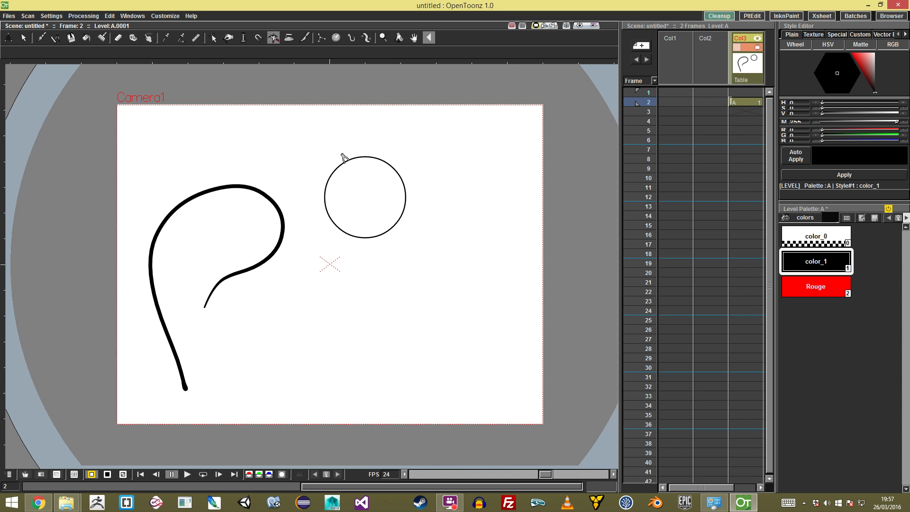
pyautogui.moveTo(366, 142)
pyautogui.mouseDown()
pyautogui.moveTo(360, 268)
pyautogui.moveTo(446, 241)
pyautogui.mouseUp()
pyautogui.hotkey('ctrl', 'z')
pyautogui.moveTo(320, 252)
pyautogui.mouseDown()
pyautogui.moveTo(341, 270)
pyautogui.moveTo(468, 319)
pyautogui.moveTo(493, 225)
pyautogui.mouseUp()
# Select the hook-shaped stroke and the bent circle together and delete them.
pyautogui.press('s')
pyautogui.moveTo(477, 129); pyautogui.dragTo(224, 329)
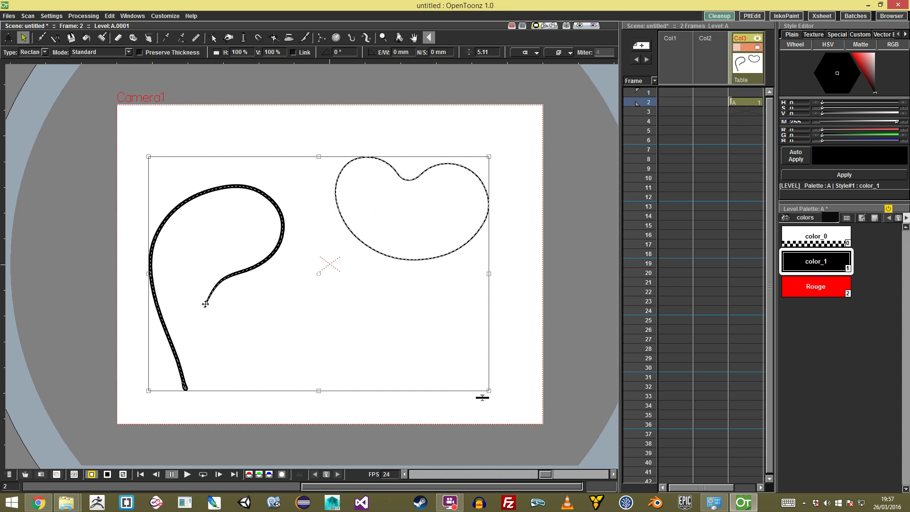
pyautogui.press('Delete')
pyautogui.press('b')
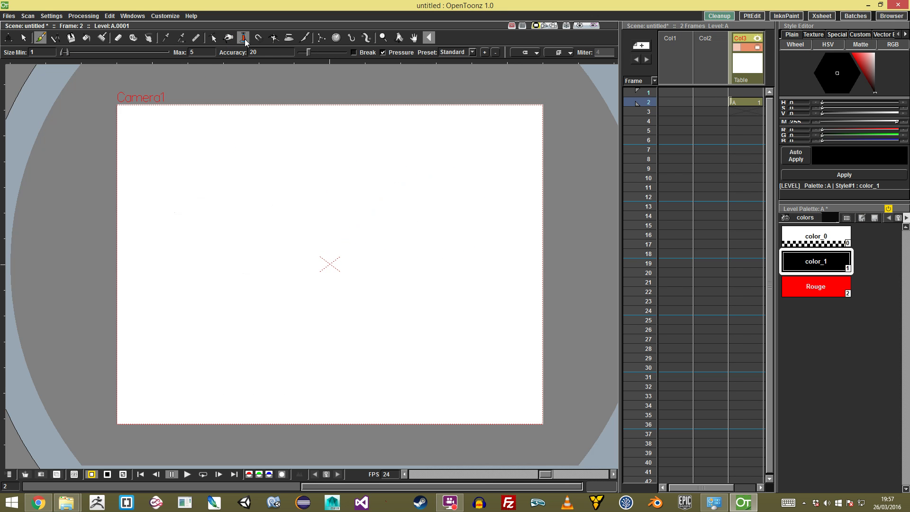
# Draw a diagonal brush stroke rising across the upper canvas and smooth its middle with the Iron tool.
pyautogui.moveTo(256, 251); pyautogui.dragTo(420, 152)
pyautogui.click(288, 37)
pyautogui.moveTo(336, 202)
pyautogui.mouseDown()
pyautogui.moveTo(280, 238)
pyautogui.moveTo(349, 198)
pyautogui.moveTo(342, 211)
pyautogui.mouseUp()
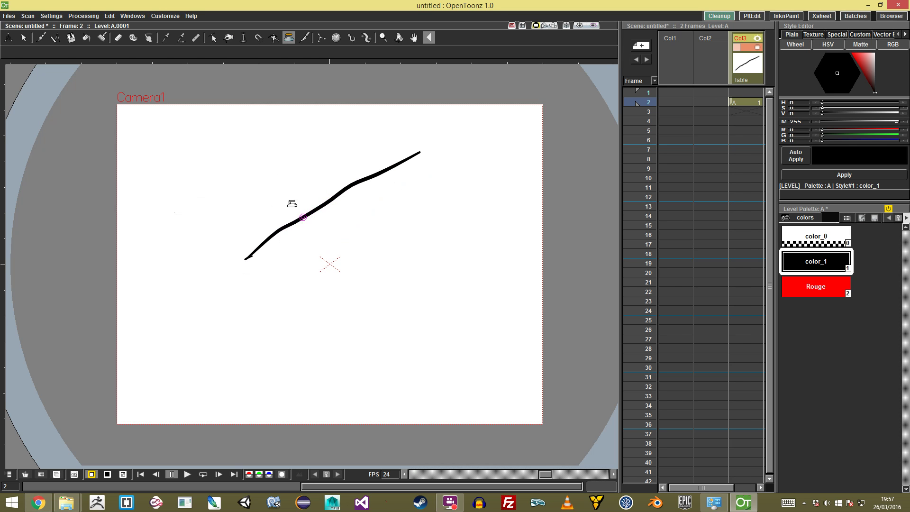
# Split the diagonal stroke near its middle with the Cutter tool and move the resulting pieces apart.
pyautogui.press('s')
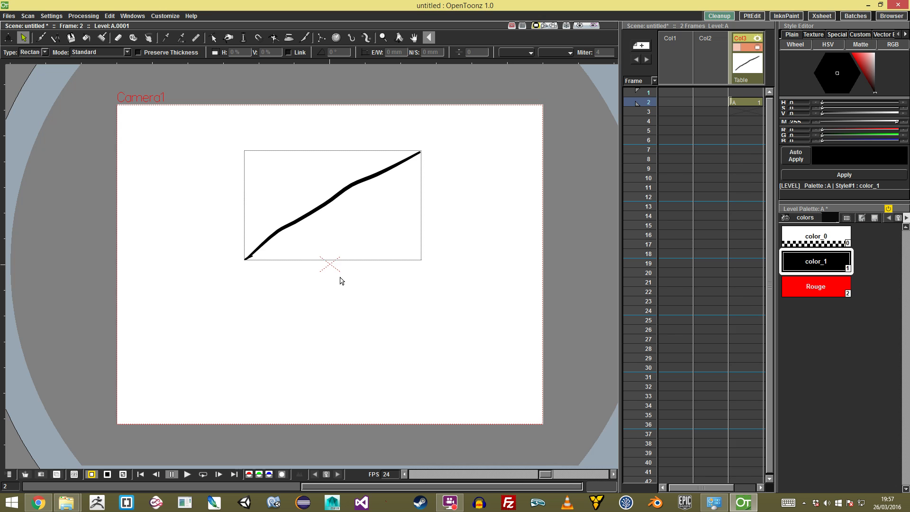
pyautogui.click(303, 40)
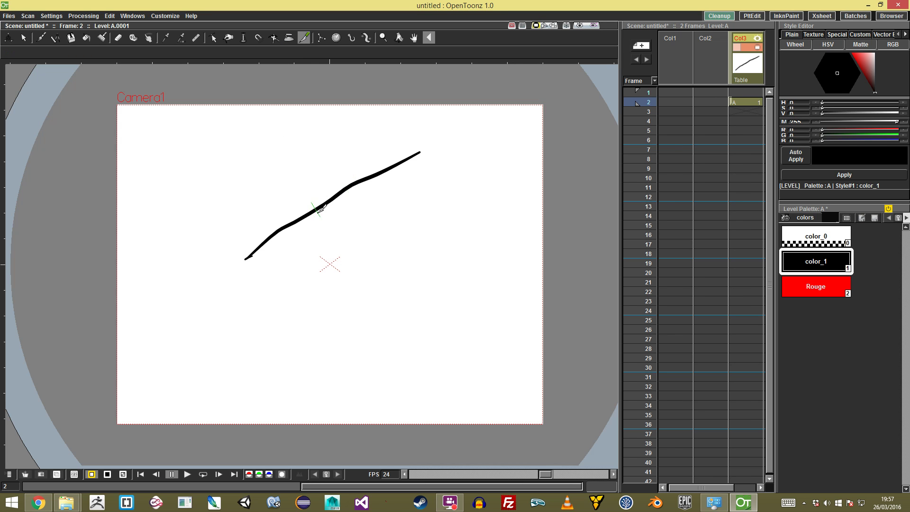
pyautogui.press('s')
pyautogui.click(353, 187)
pyautogui.moveTo(352, 187); pyautogui.dragTo(309, 214)
pyautogui.click(383, 171)
pyautogui.moveTo(384, 171); pyautogui.dragTo(403, 171)
pyautogui.moveTo(361, 193)
pyautogui.mouseDown()
pyautogui.moveTo(370, 198)
pyautogui.moveTo(451, 141)
pyautogui.mouseUp()
# Delete all the stroke pieces from the canvas and remove the Col3 column.
pyautogui.moveTo(479, 110)
pyautogui.mouseDown()
pyautogui.moveTo(405, 153)
pyautogui.moveTo(209, 339)
pyautogui.mouseUp()
pyautogui.press('Delete')
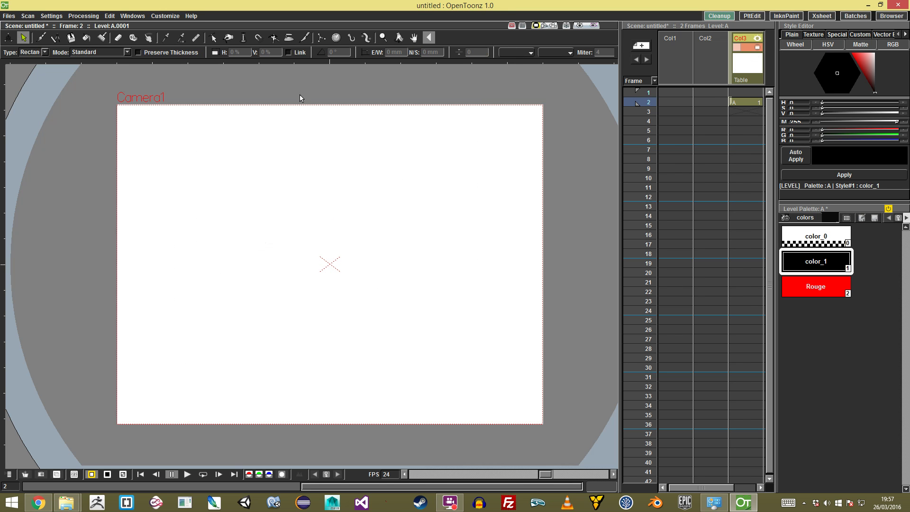
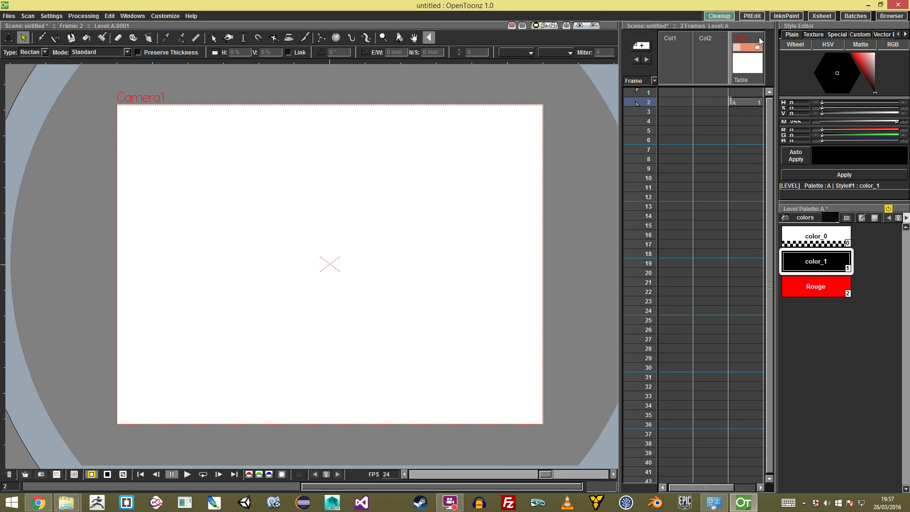
pyautogui.rightClick(744, 43)
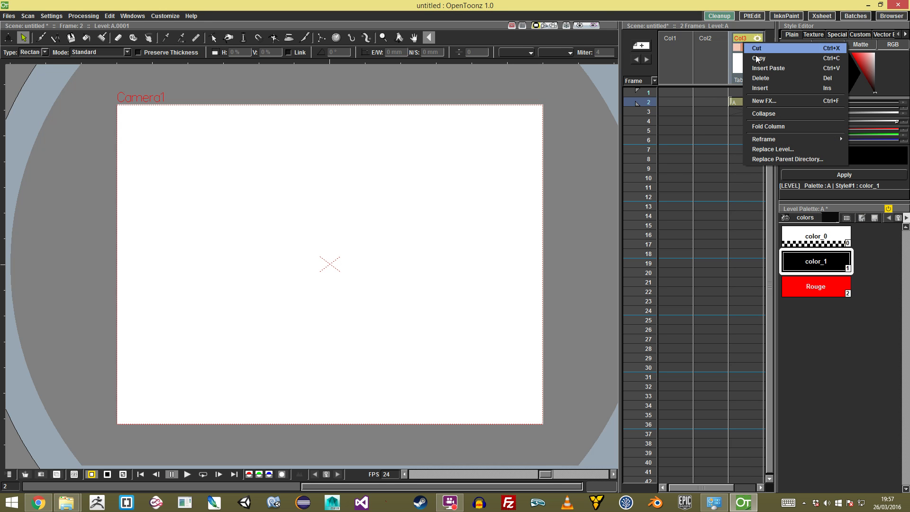
pyautogui.click(759, 79)
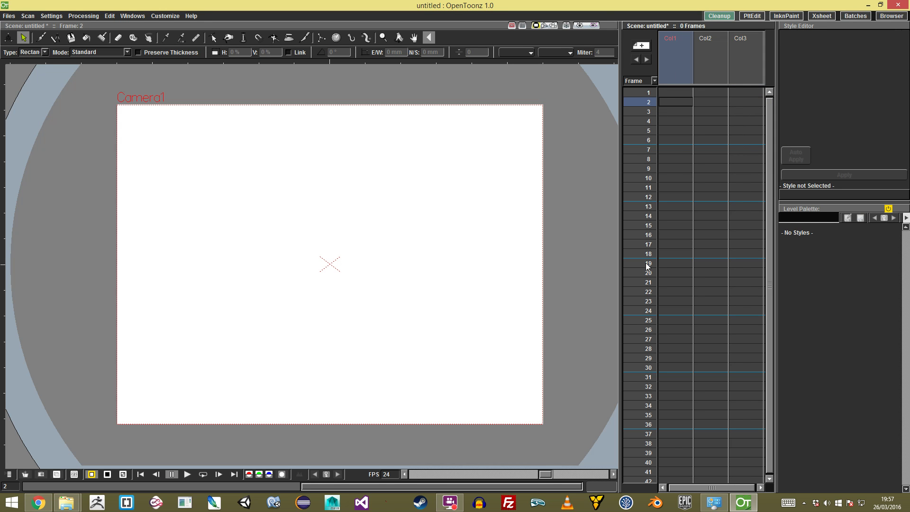
# Draw a rectangle slightly larger than the camera frame at frame 1 of Col1.
pyautogui.click(677, 93)
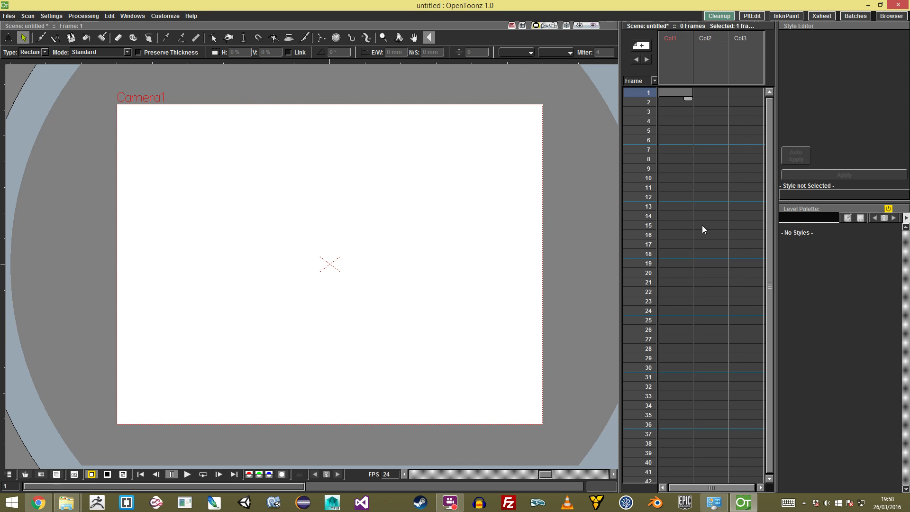
pyautogui.click(55, 38)
pyautogui.click(223, 53)
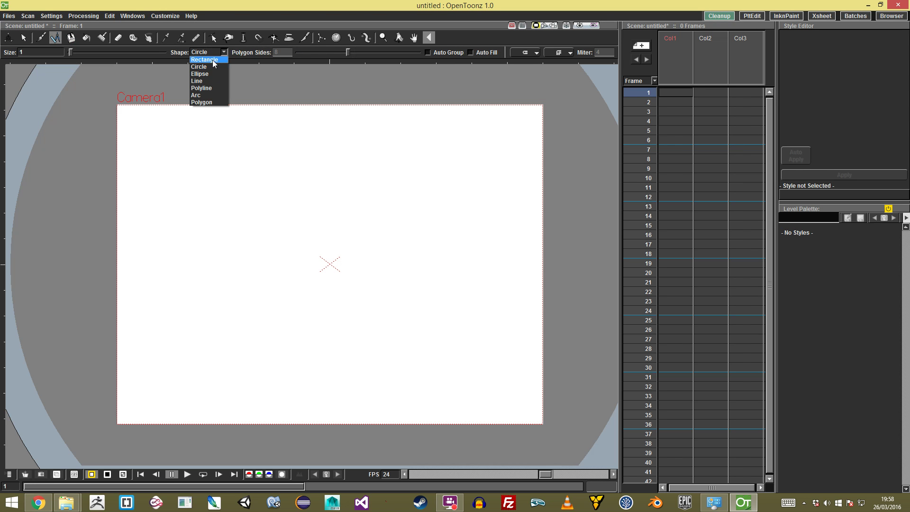
pyautogui.click(209, 60)
pyautogui.moveTo(108, 98); pyautogui.dragTo(560, 441)
# Add a new style to the level palette and name it bg.
pyautogui.rightClick(801, 304)
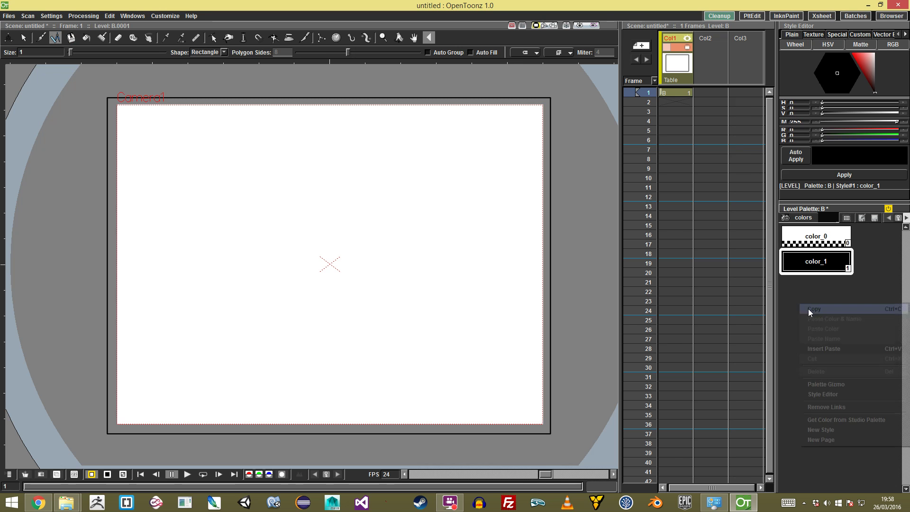
pyautogui.click(824, 430)
pyautogui.doubleClick(812, 284)
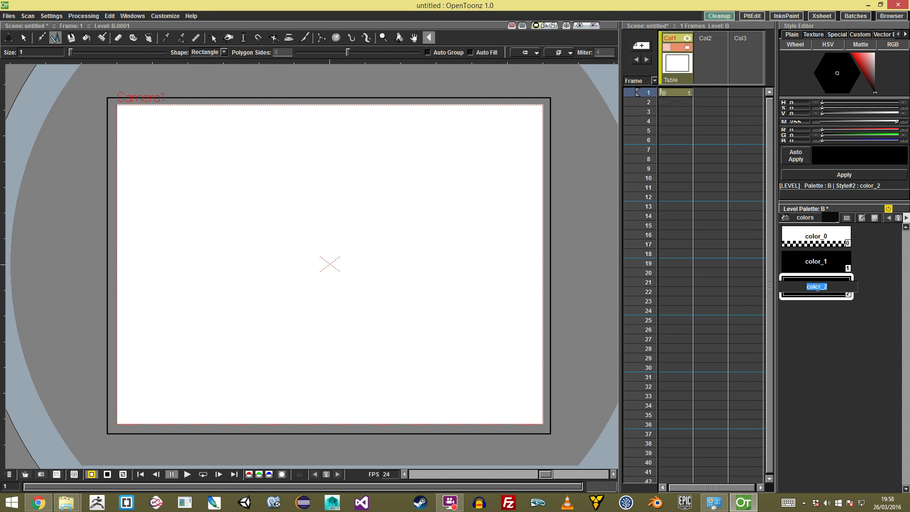
pyautogui.write('bg')
pyautogui.press('Return')
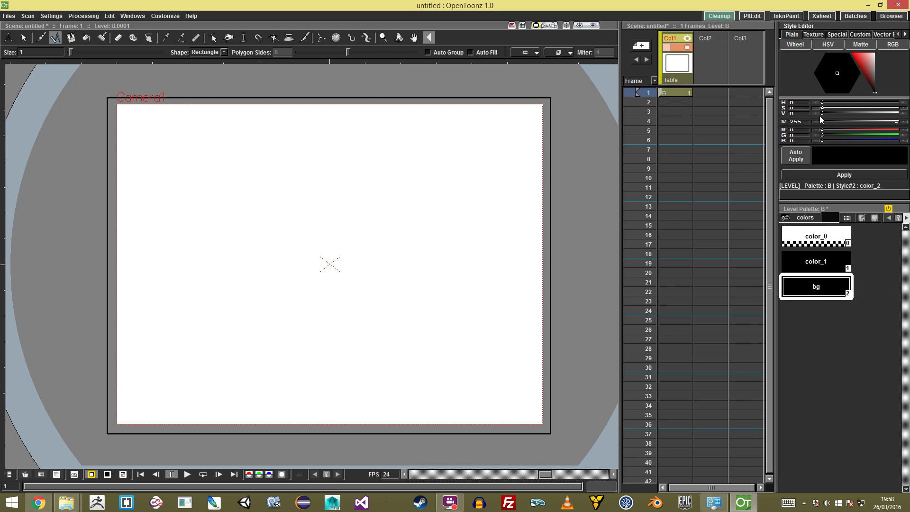
# Apply a light blue colour, about RGB 110, 178, 237, to the bg style.
pyautogui.click(869, 62)
pyautogui.click(834, 66)
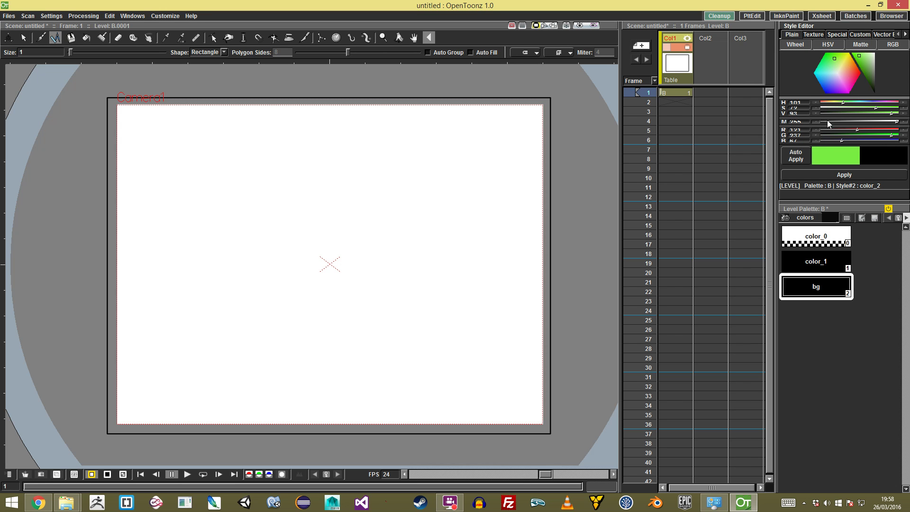
pyautogui.click(834, 78)
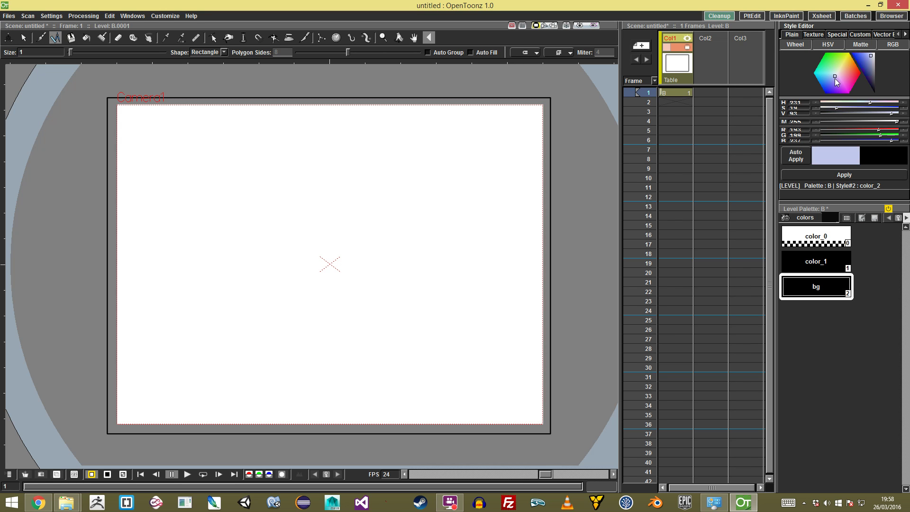
pyautogui.click(828, 79)
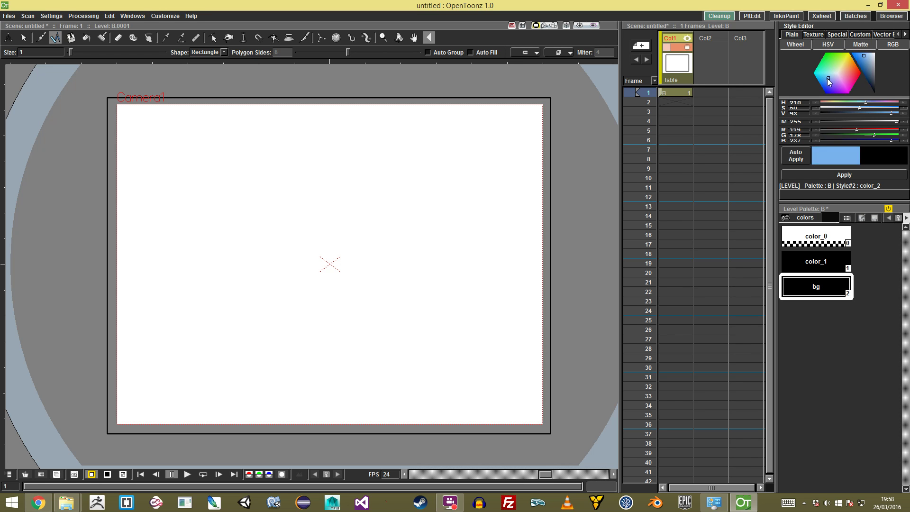
pyautogui.click(851, 174)
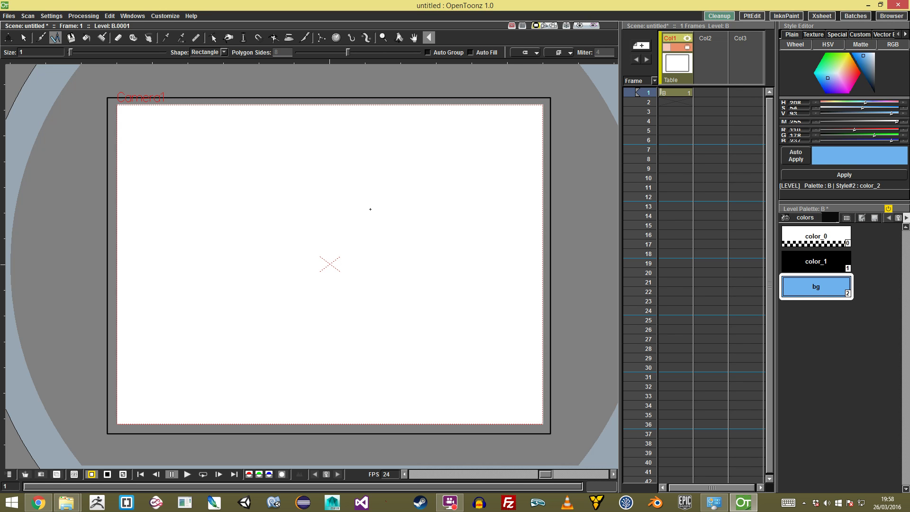
# Fill the large rectangle with the bg style.
pyautogui.click(86, 37)
pyautogui.click(203, 163)
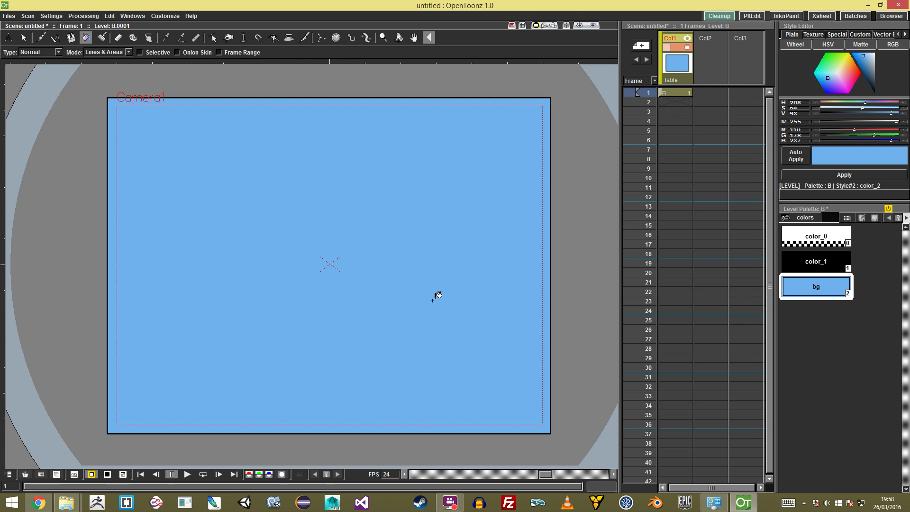
pyautogui.press('s')
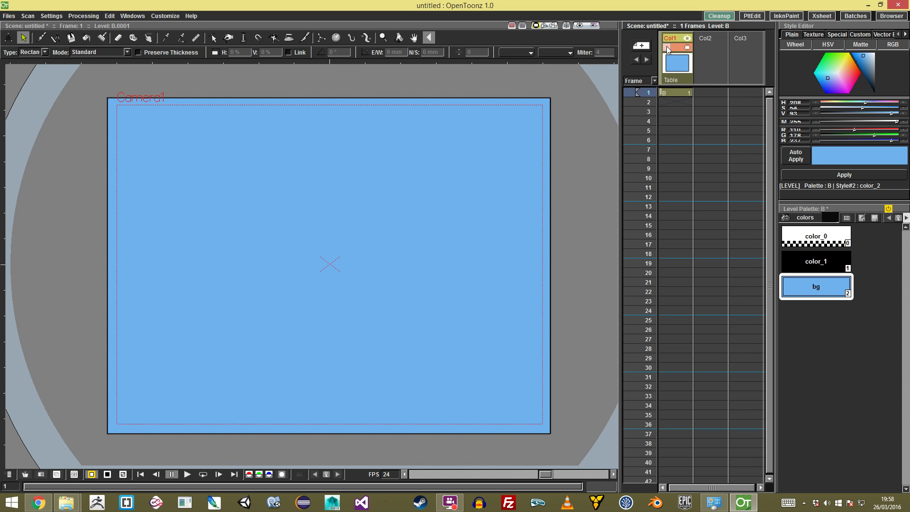
# Lock the Col1 column that holds the background.
pyautogui.click(666, 47)
pyautogui.click(685, 39)
pyautogui.click(714, 43)
pyautogui.click(740, 46)
pyautogui.click(675, 92)
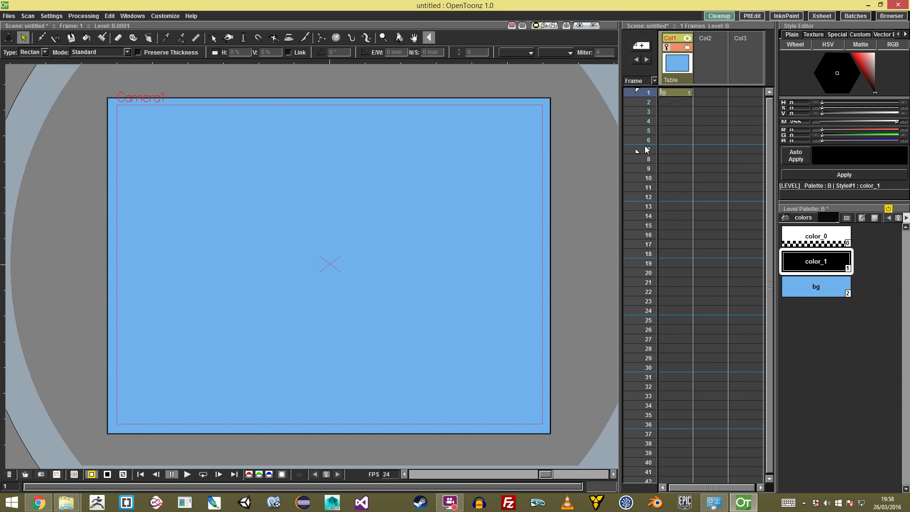
# Extend the background drawing in Col1 through frame 6.
pyautogui.click(678, 92)
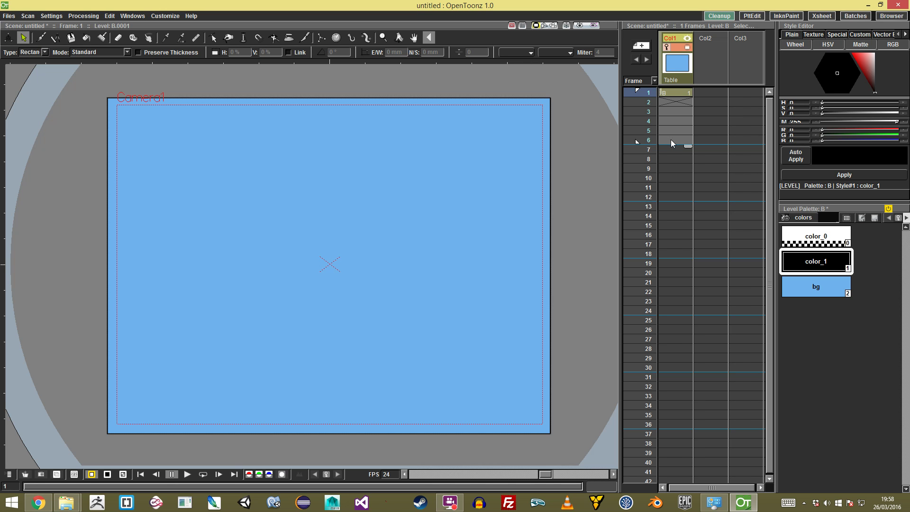
pyautogui.moveTo(668, 141); pyautogui.dragTo(688, 94)
pyautogui.moveTo(681, 144); pyautogui.dragTo(683, 91)
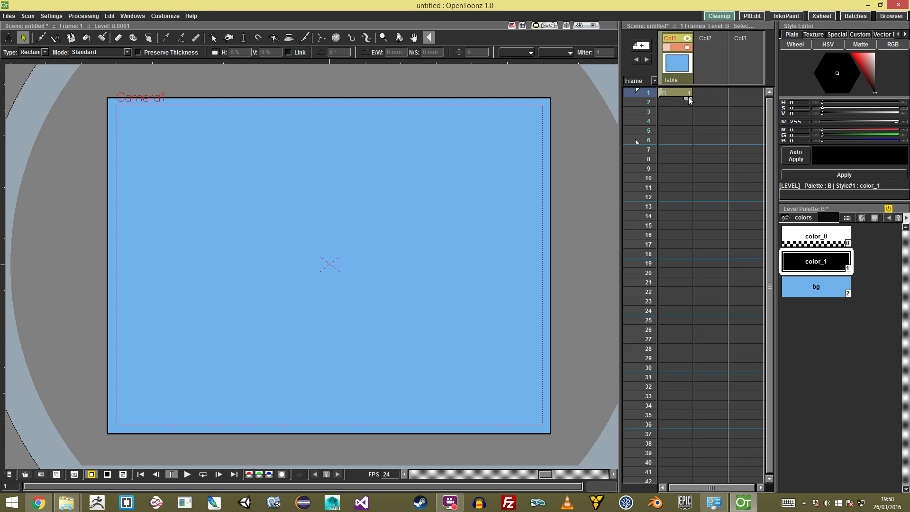
pyautogui.moveTo(677, 99); pyautogui.dragTo(683, 145)
# Lock the Col1 column and play back the scene.
pyautogui.click(667, 47)
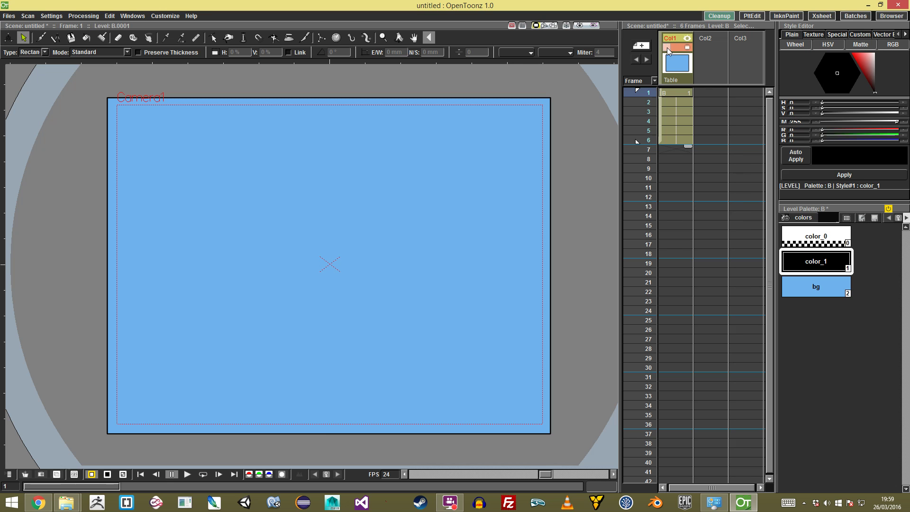
pyautogui.click(188, 474)
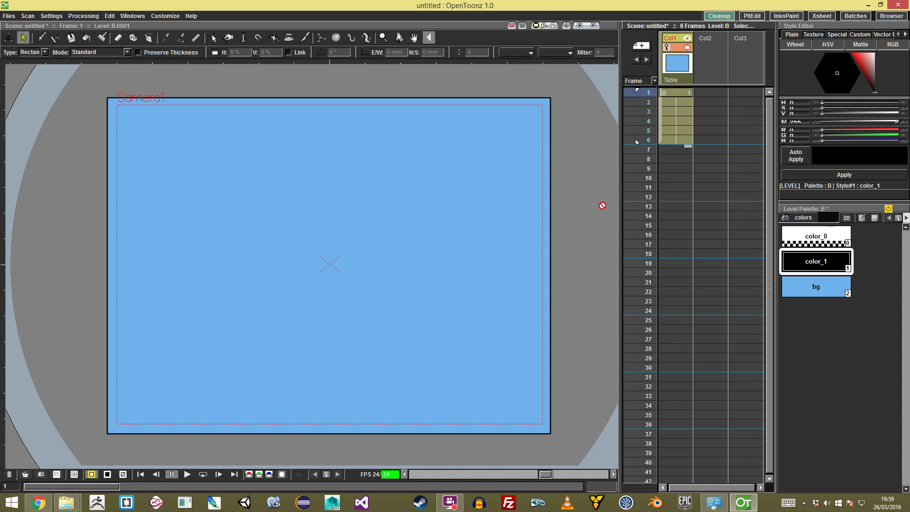
# Draw a straight horizontal polyline across the lower part of the camera frame at frame 1 of Col2.
pyautogui.click(707, 55)
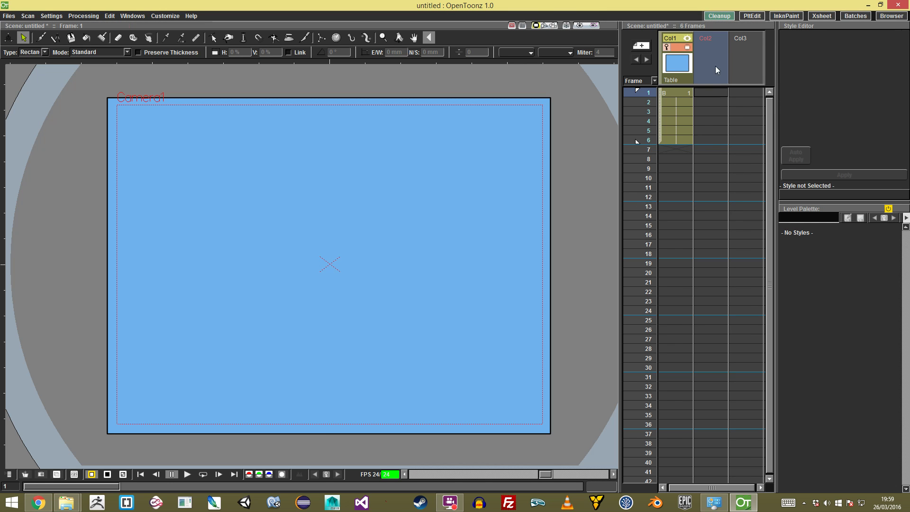
pyautogui.click(707, 91)
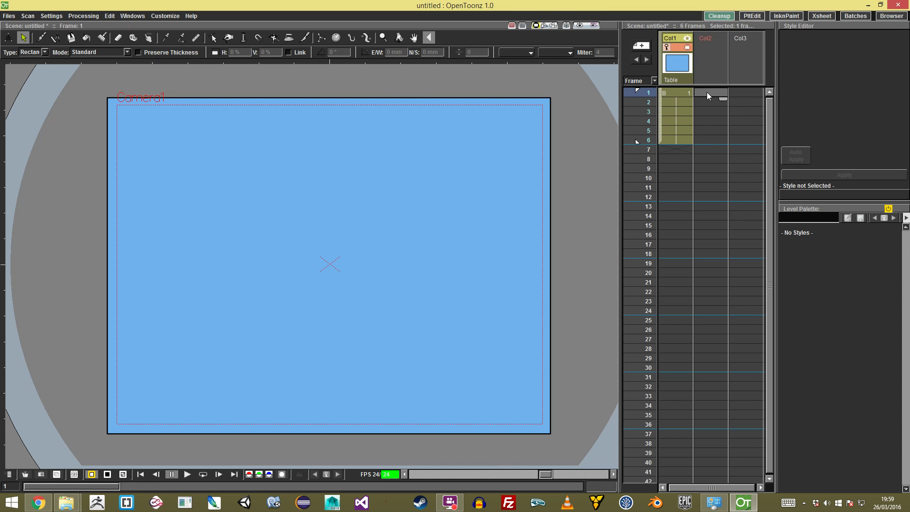
pyautogui.press('b')
pyautogui.moveTo(315, 159)
pyautogui.mouseDown()
pyautogui.moveTo(355, 152)
pyautogui.moveTo(313, 163)
pyautogui.mouseUp()
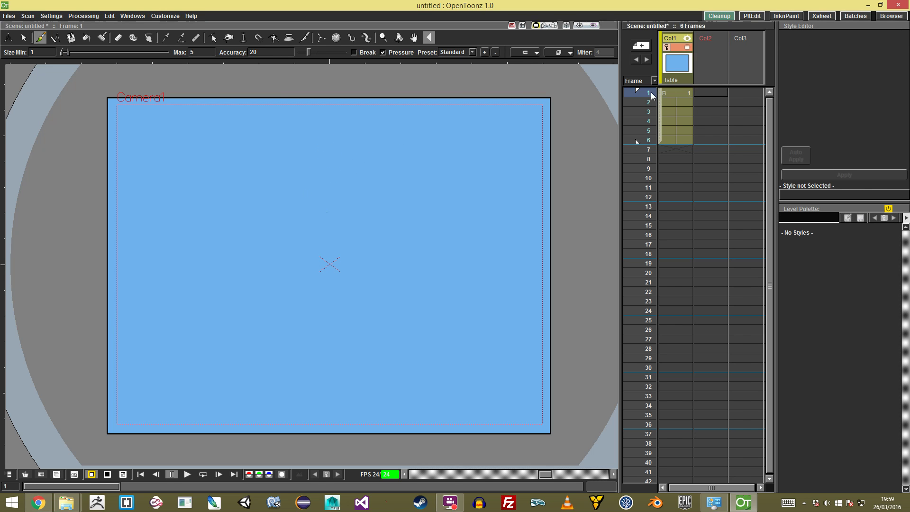
pyautogui.click(57, 40)
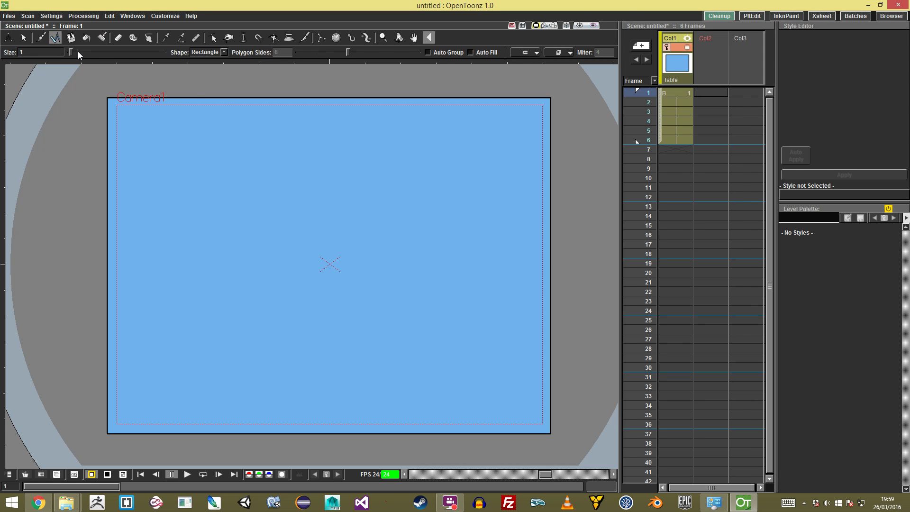
pyautogui.click(225, 52)
pyautogui.click(203, 88)
pyautogui.moveTo(97, 343)
pyautogui.mouseDown()
pyautogui.moveTo(275, 305)
pyautogui.moveTo(456, 152)
pyautogui.moveTo(562, 342)
pyautogui.mouseUp()
# Extend the line drawing in Col2 through frame 6 and lock the column.
pyautogui.press('s')
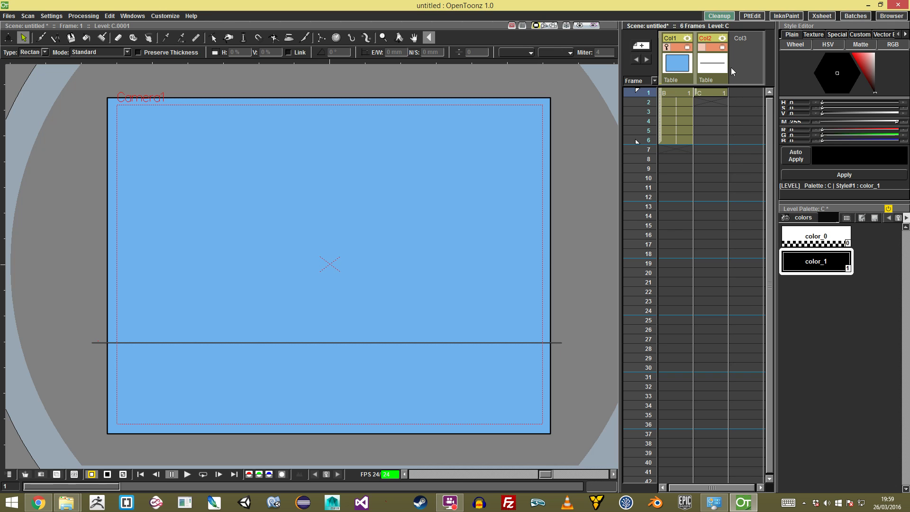
pyautogui.click(713, 93)
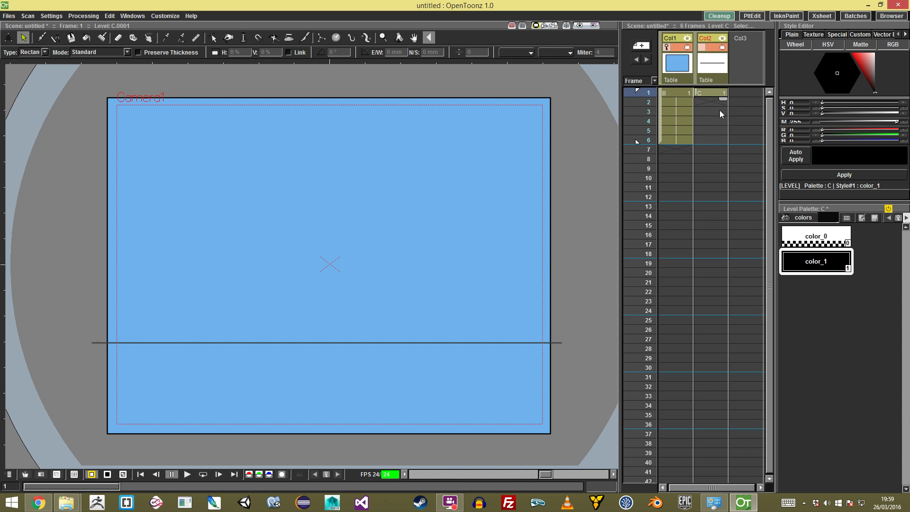
# Swap the preview visibility of the columns off and turn Col2's preview back on.
pyautogui.rightClick(706, 42)
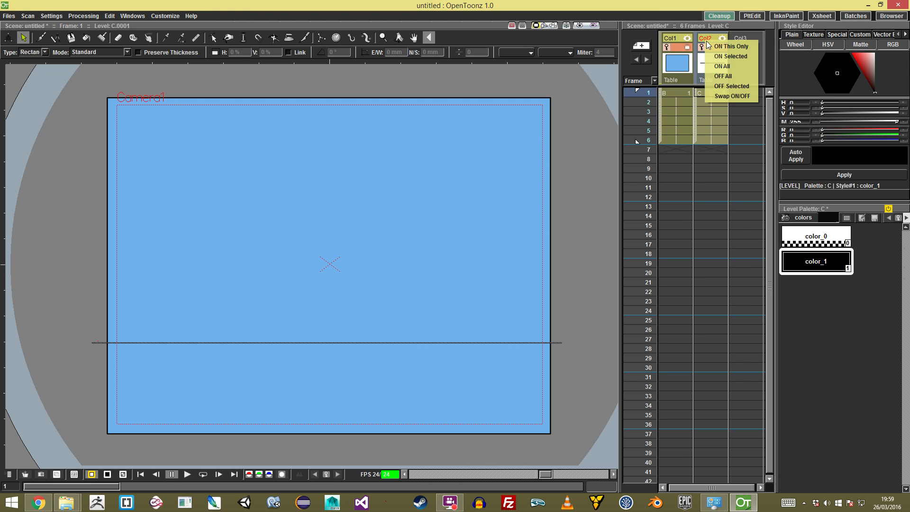
pyautogui.click(736, 96)
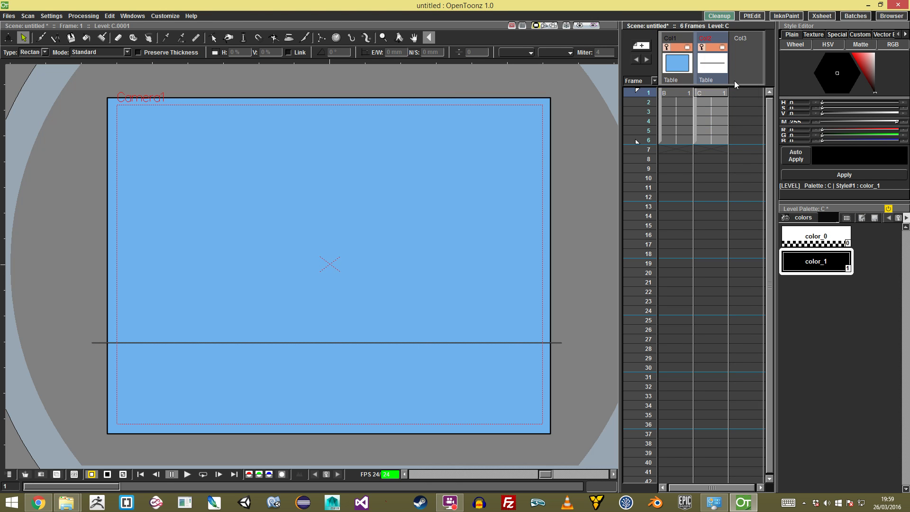
pyautogui.rightClick(707, 39)
pyautogui.click(716, 53)
pyautogui.click(720, 49)
pyautogui.click(728, 32)
pyautogui.click(703, 39)
pyautogui.click(718, 36)
# Collapse Col2 into a sub-xsheet including the relevant pegbars, and undo the collapse.
pyautogui.rightClick(703, 41)
pyautogui.click(744, 113)
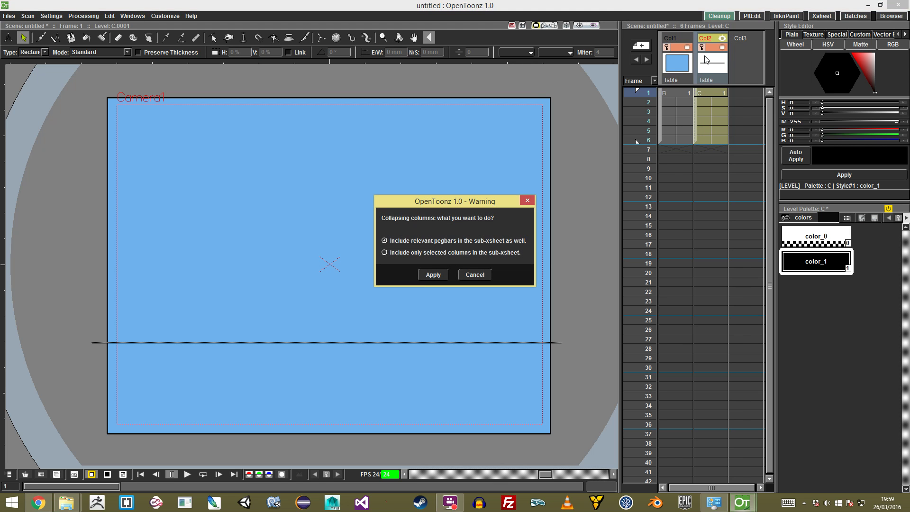
pyautogui.click(433, 275)
pyautogui.hotkey('ctrl', 'z')
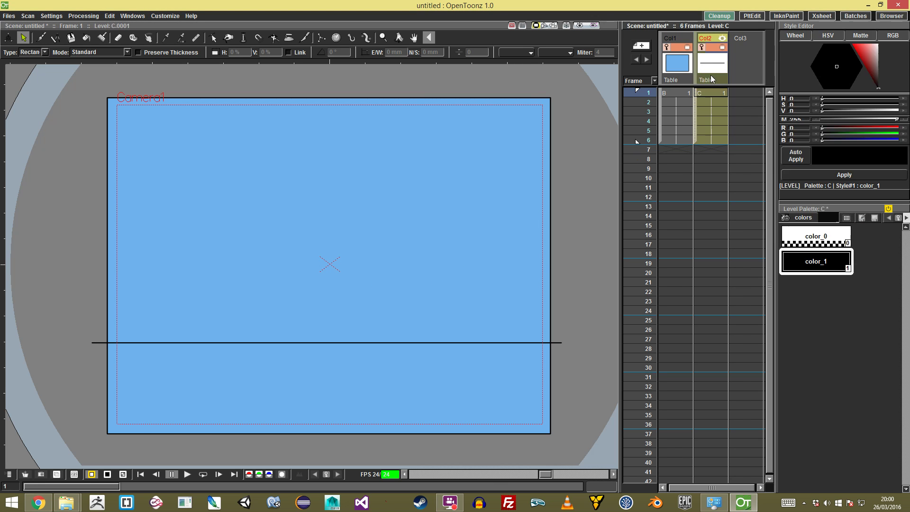
pyautogui.rightClick(702, 50)
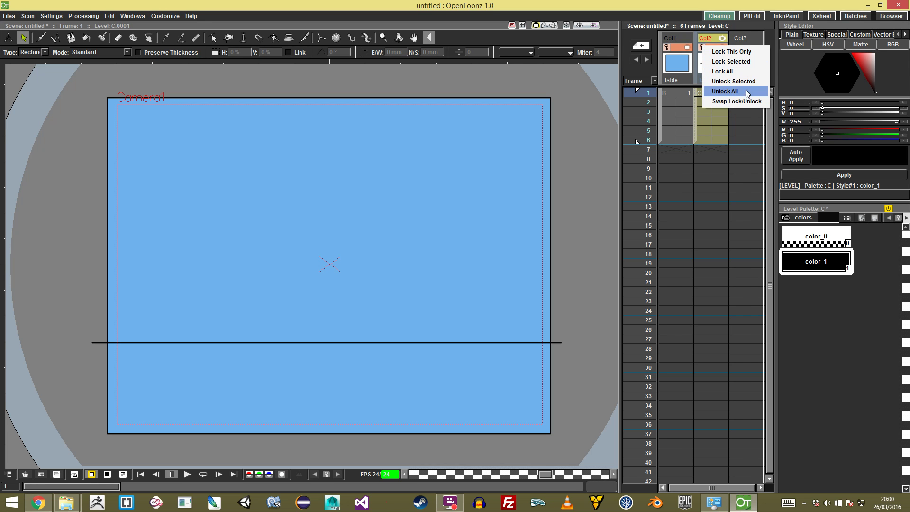
pyautogui.click(710, 38)
pyautogui.click(716, 38)
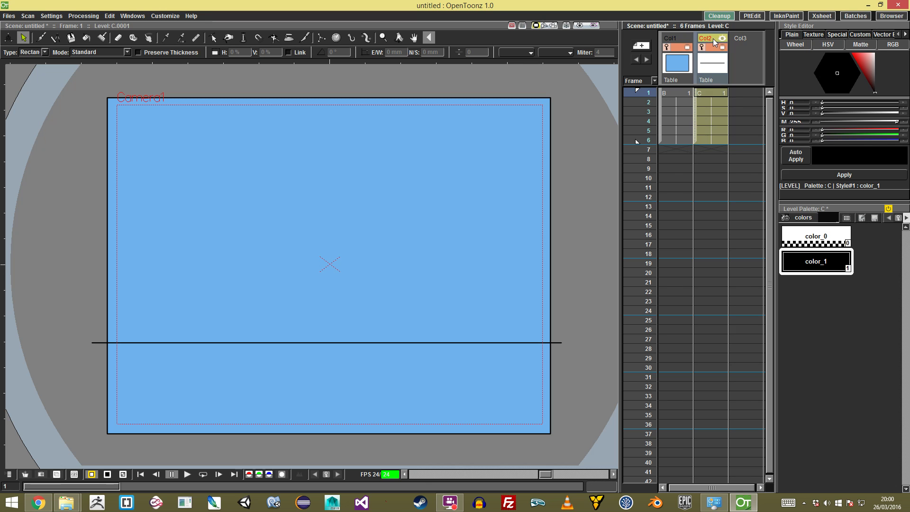
# Fold the Col2 and Col1 columns in the xsheet.
pyautogui.rightClick(703, 39)
pyautogui.rightClick(699, 66)
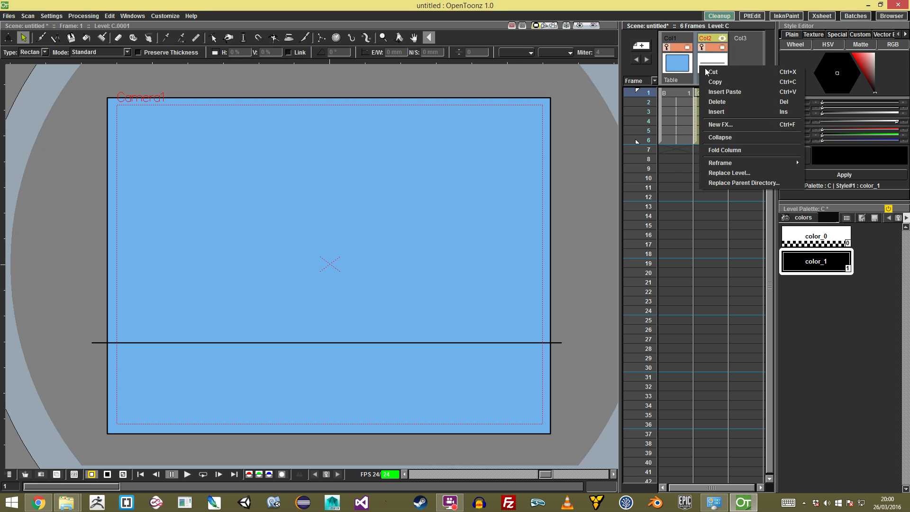
pyautogui.click(744, 151)
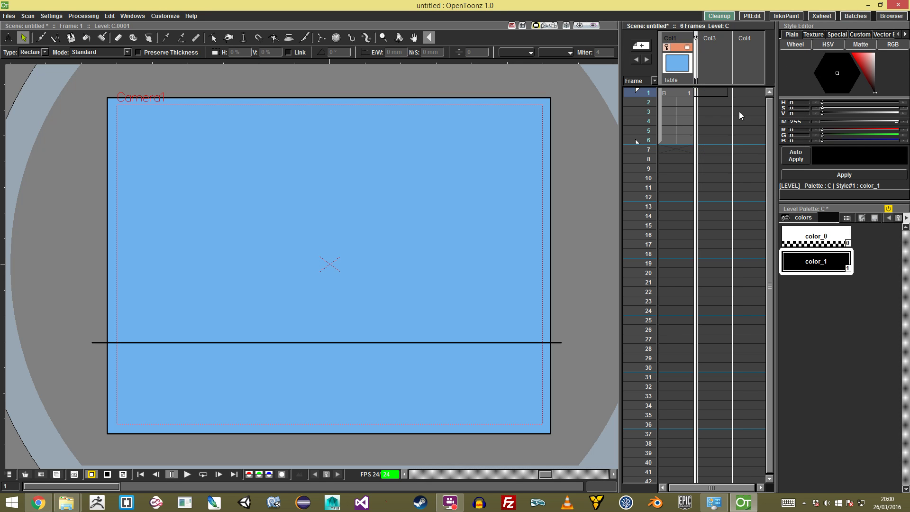
pyautogui.click(708, 93)
pyautogui.click(674, 36)
pyautogui.rightClick(678, 44)
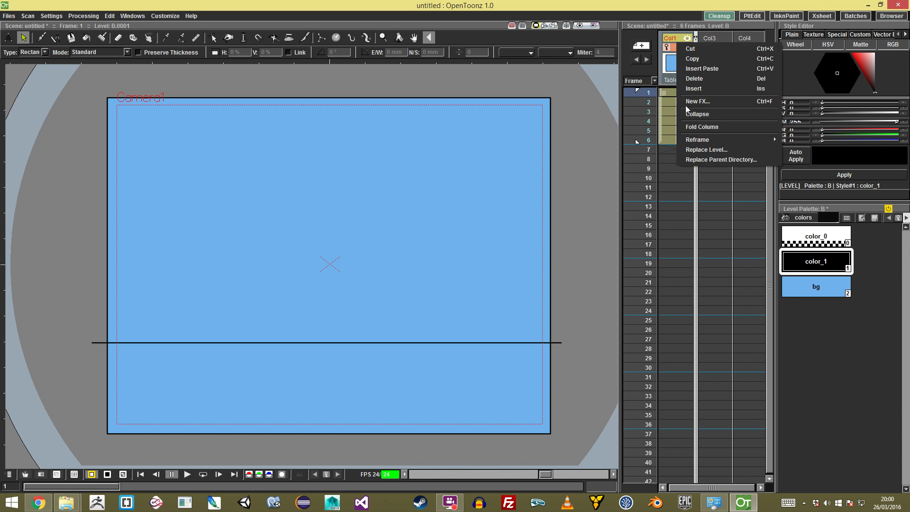
pyautogui.click(707, 127)
# Draw a freehand circle in the upper middle of the camera frame at frame 1 of Col3 and shift it slightly to the right.
pyautogui.click(677, 63)
pyautogui.click(677, 94)
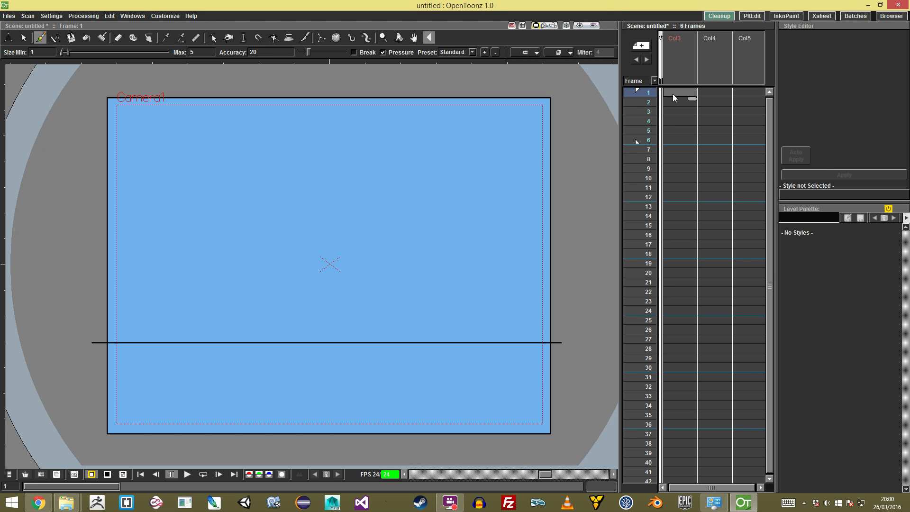
pyautogui.click(335, 174)
pyautogui.hotkey('ctrl', 'z')
pyautogui.moveTo(341, 152)
pyautogui.mouseDown()
pyautogui.moveTo(311, 161)
pyautogui.moveTo(354, 170)
pyautogui.moveTo(340, 151)
pyautogui.moveTo(315, 158)
pyautogui.moveTo(350, 202)
pyautogui.moveTo(350, 162)
pyautogui.moveTo(334, 154)
pyautogui.mouseUp()
pyautogui.hotkey('ctrl', 'z')
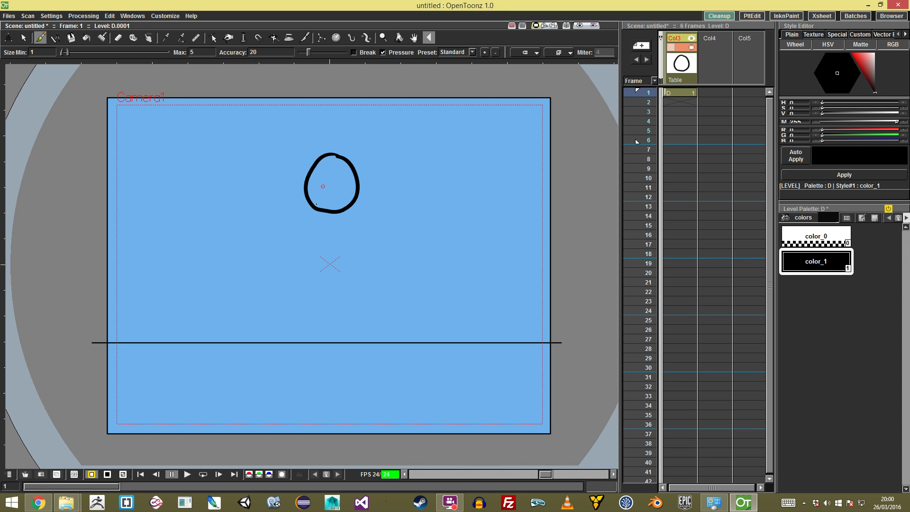
pyautogui.press('s')
pyautogui.moveTo(356, 196); pyautogui.dragTo(363, 196)
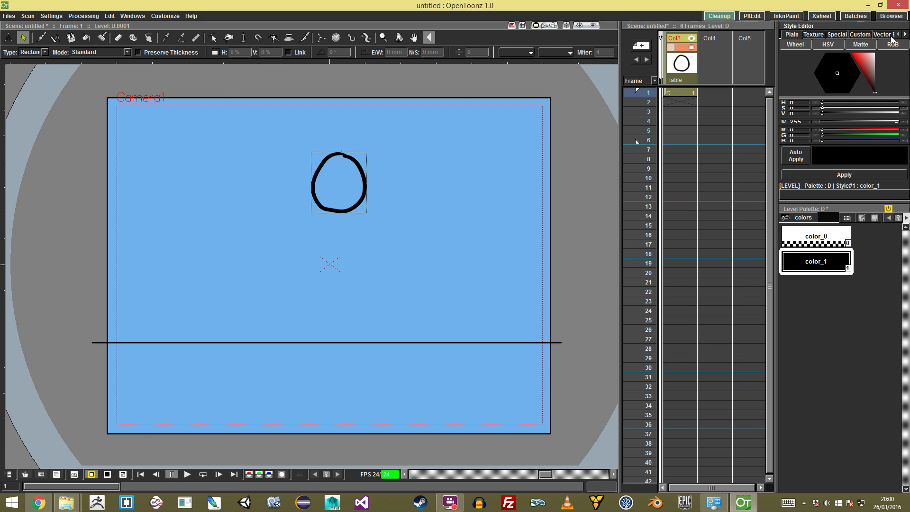
# Look through the Interface, Visualization, Preview, Onion Skin, Transparency Check and Version Control preferences.
pyautogui.click(163, 16)
pyautogui.click(172, 27)
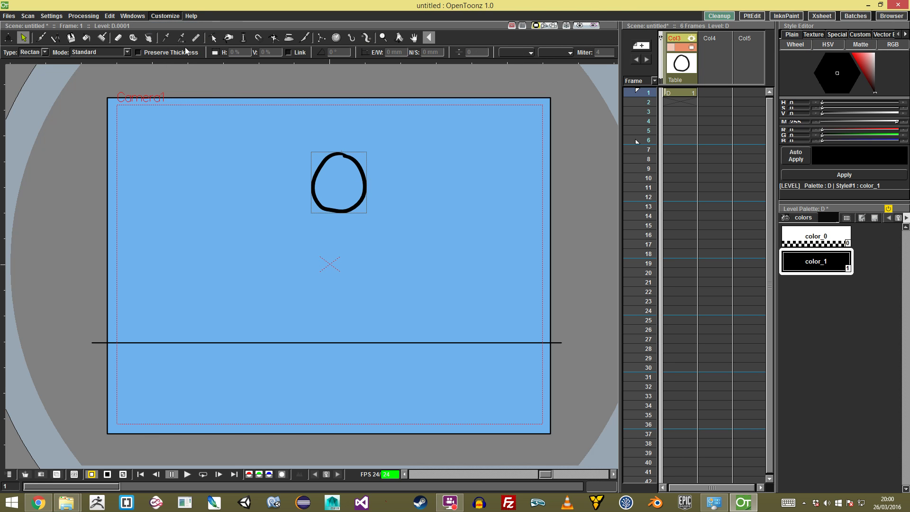
pyautogui.click(316, 202)
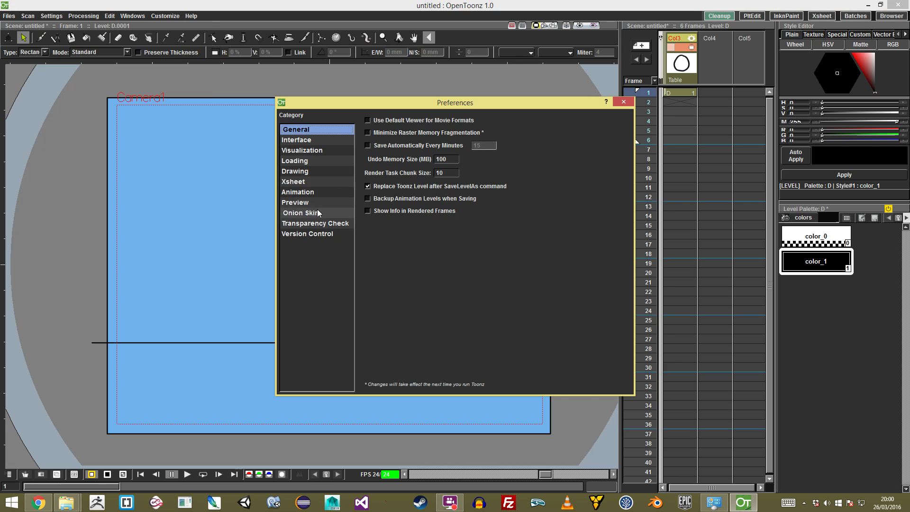
pyautogui.click(320, 150)
pyautogui.click(320, 140)
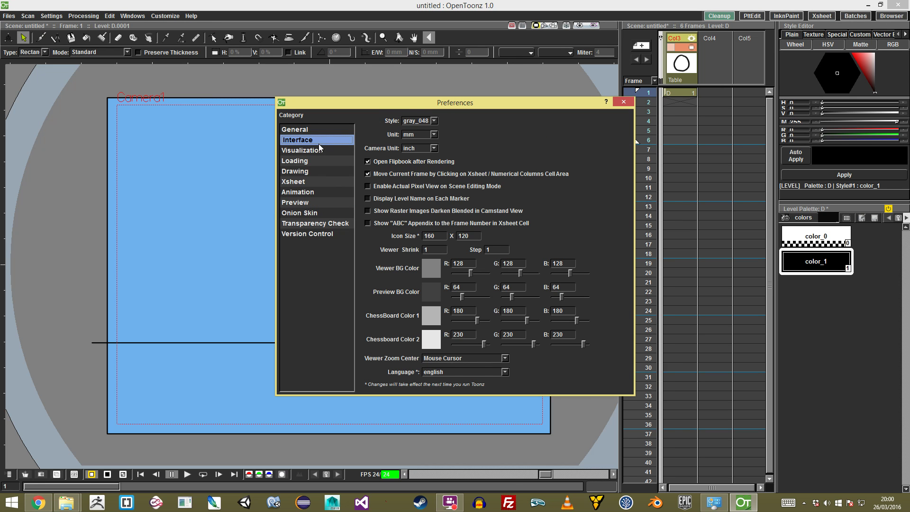
pyautogui.click(320, 150)
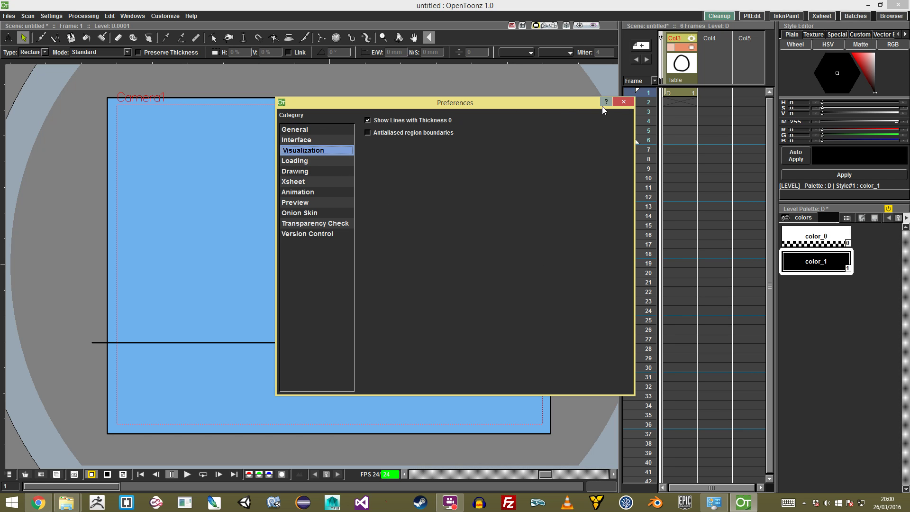
pyautogui.click(298, 203)
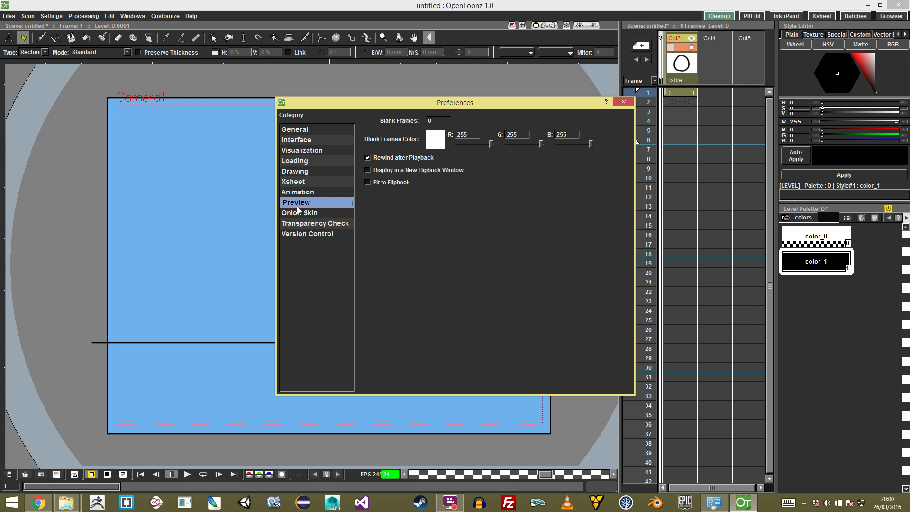
pyautogui.click(315, 214)
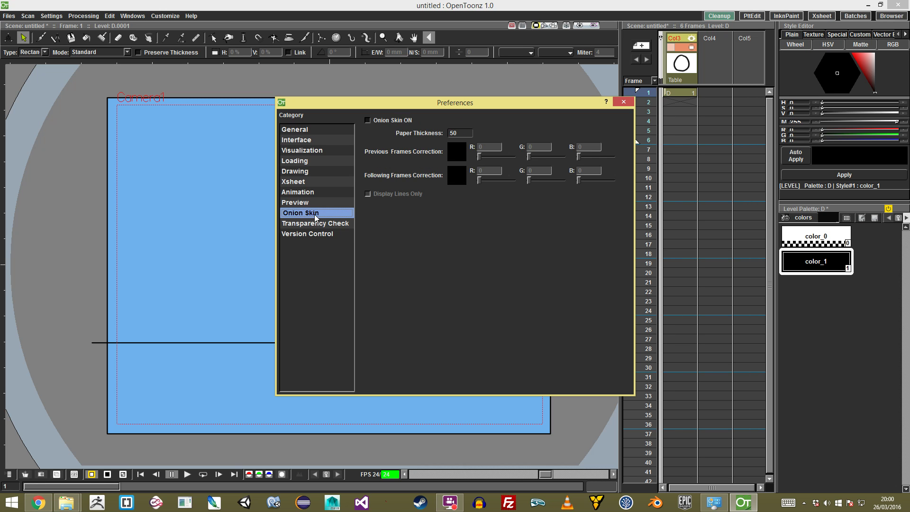
pyautogui.click(320, 223)
pyautogui.click(320, 234)
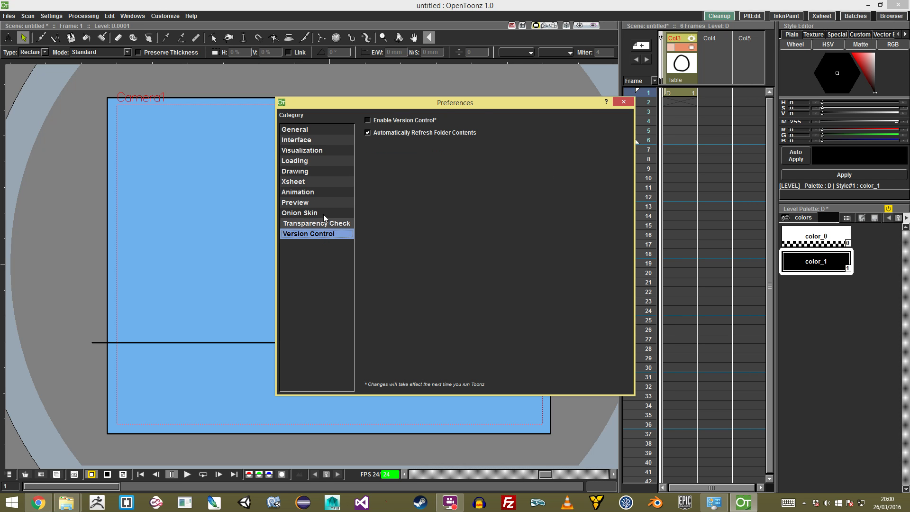
# Examine the Default Level Type and Autocreation choices in the Drawing preferences, plus the Visualization preferences.
pyautogui.click(319, 171)
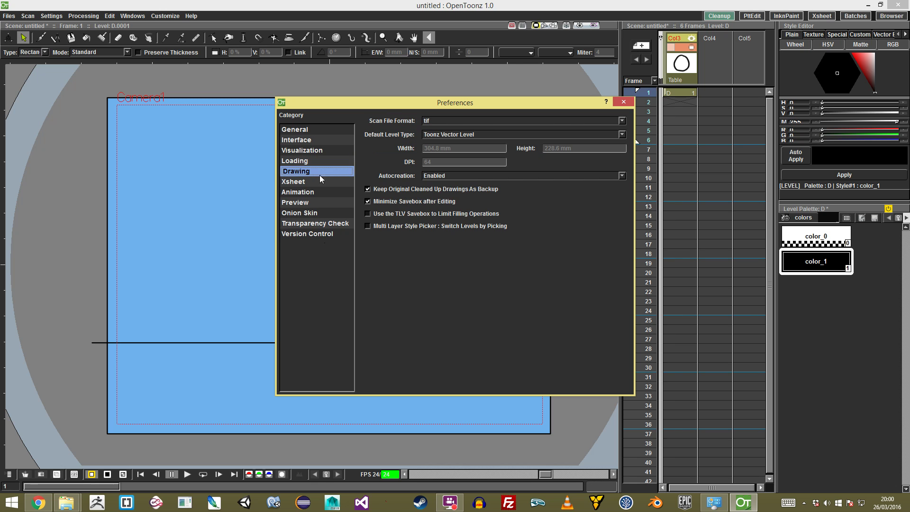
pyautogui.click(453, 134)
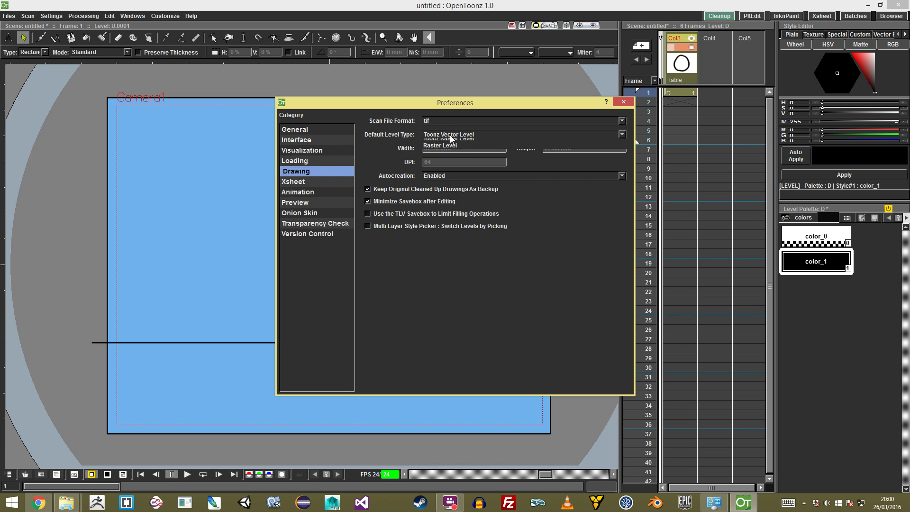
pyautogui.click(452, 135)
pyautogui.click(453, 135)
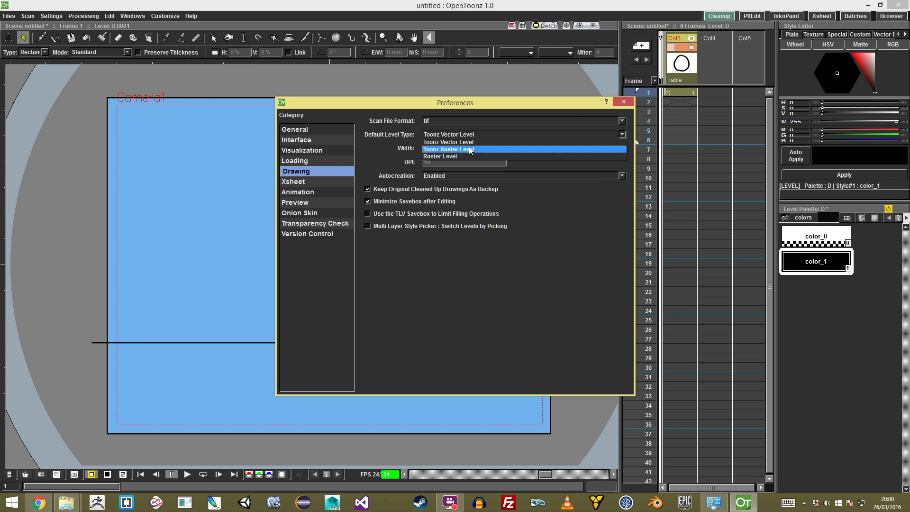
pyautogui.click(471, 142)
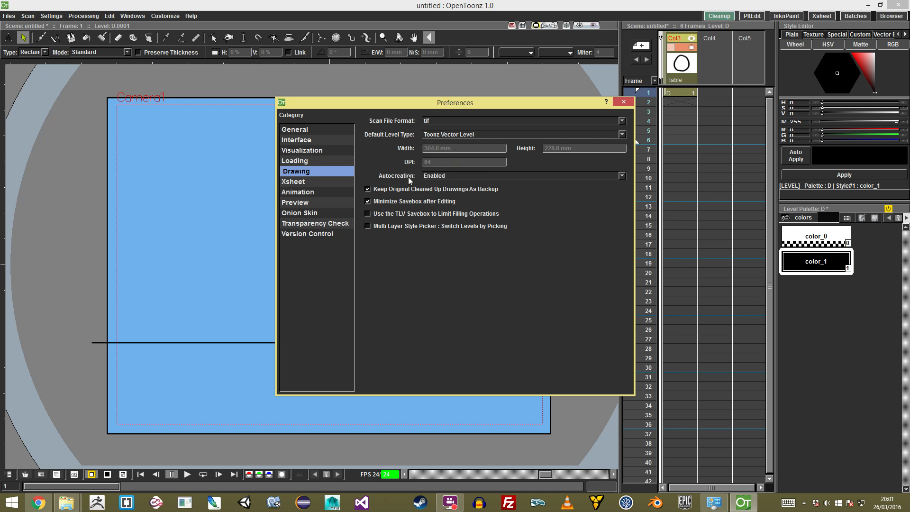
pyautogui.click(462, 176)
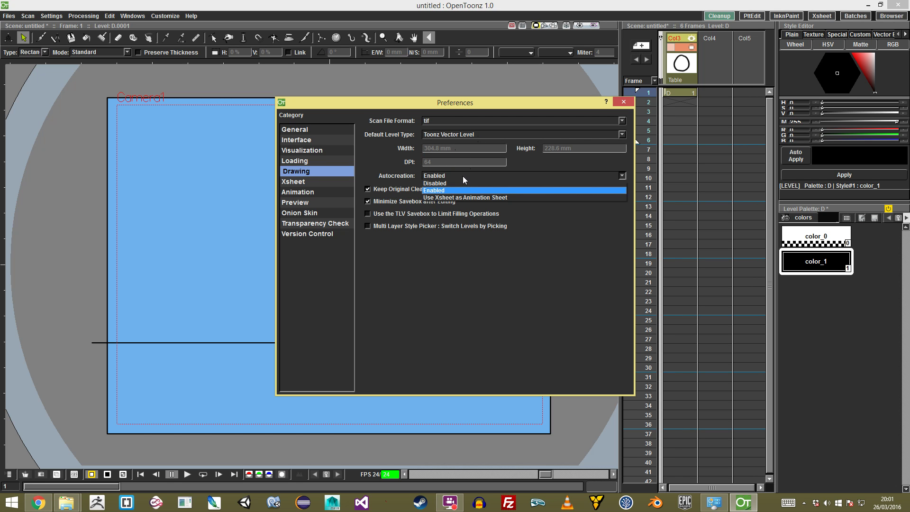
pyautogui.click(465, 177)
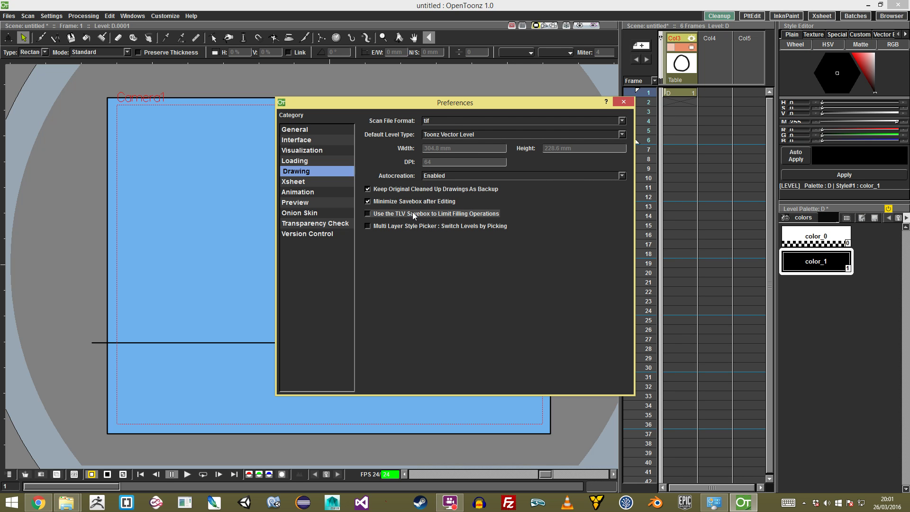
pyautogui.click(336, 160)
pyautogui.click(333, 150)
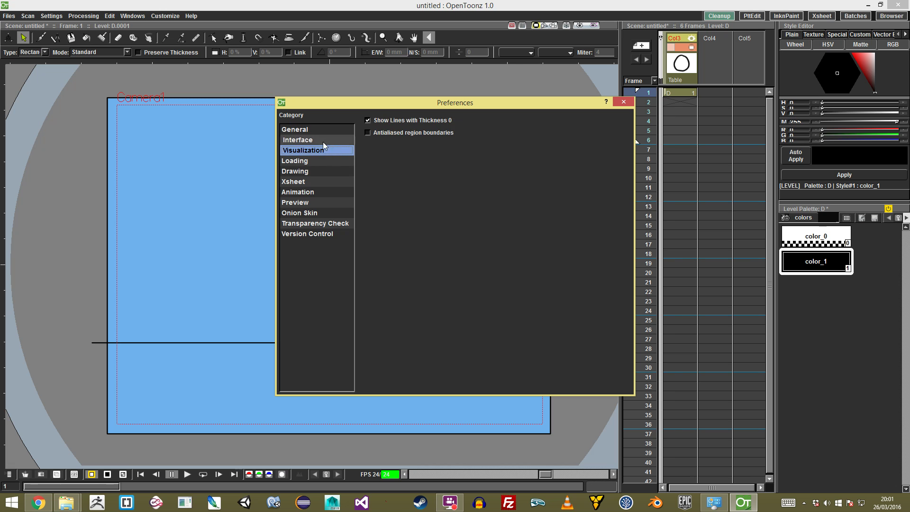
pyautogui.click(332, 140)
pyautogui.click(328, 150)
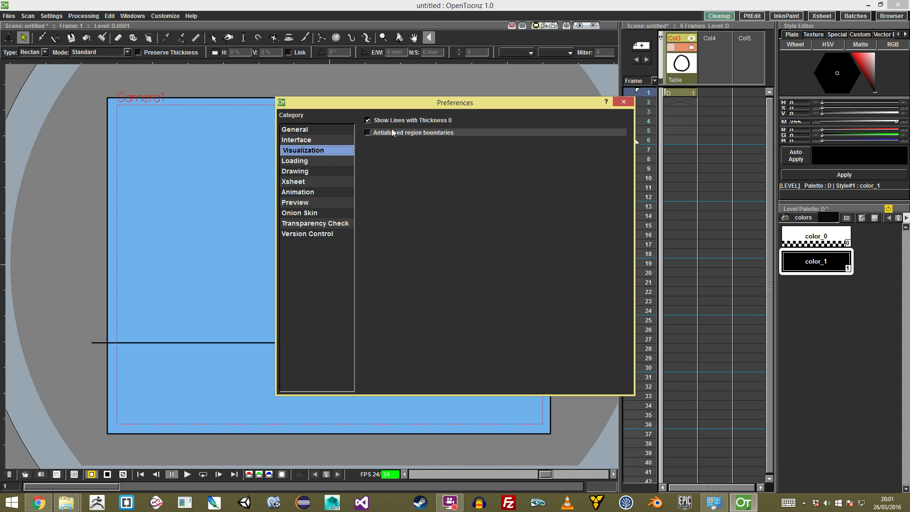
# Set the Undo Memory Size to 1000 MB in the General preferences and close the preferences.
pyautogui.click(337, 129)
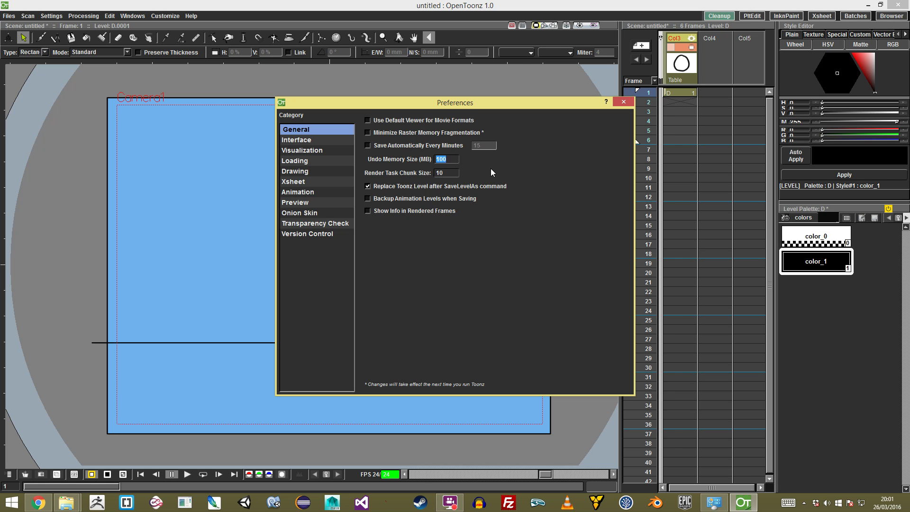
pyautogui.write('1000')
pyautogui.click(623, 101)
# Undo the existing circle strokes and redraw a freehand circle in the upper middle of the camera frame at frame 1 of Col3.
pyautogui.press('b')
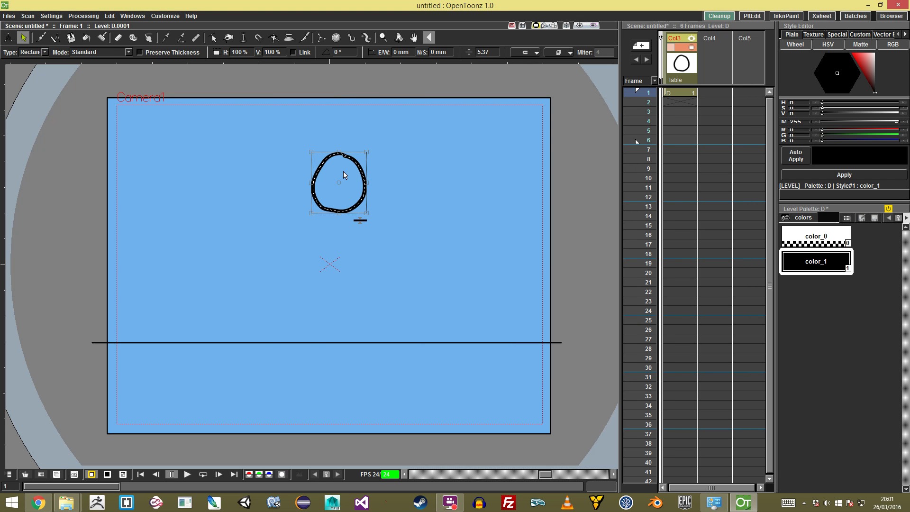
pyautogui.moveTo(383, 194); pyautogui.dragTo(396, 162)
pyautogui.hotkey('ctrl', 'z')
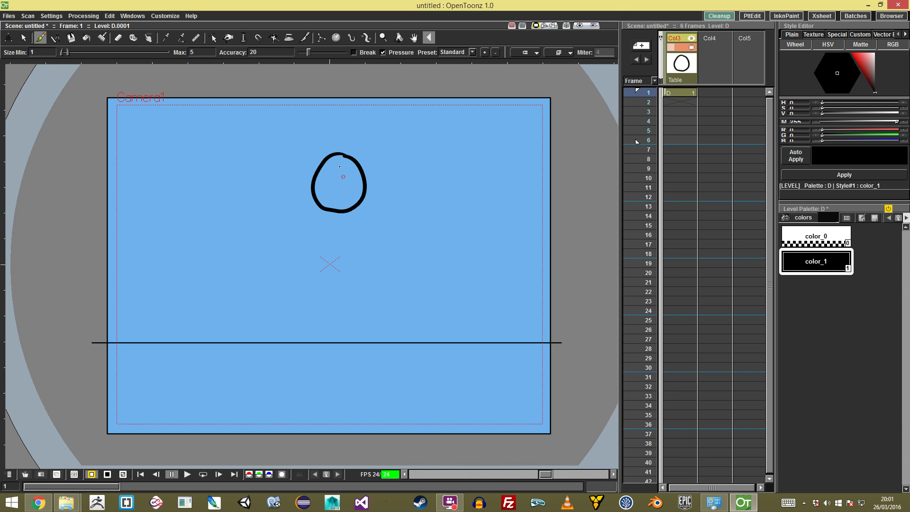
pyautogui.hotkey('ctrl', 'z')
pyautogui.hotkey('ctrl', 'z')
pyautogui.moveTo(338, 155)
pyautogui.mouseDown()
pyautogui.moveTo(346, 201)
pyautogui.moveTo(329, 155)
pyautogui.mouseUp()
# Go to frame 2 of Col3 and activate onion skin in the viewer.
pyautogui.click(672, 95)
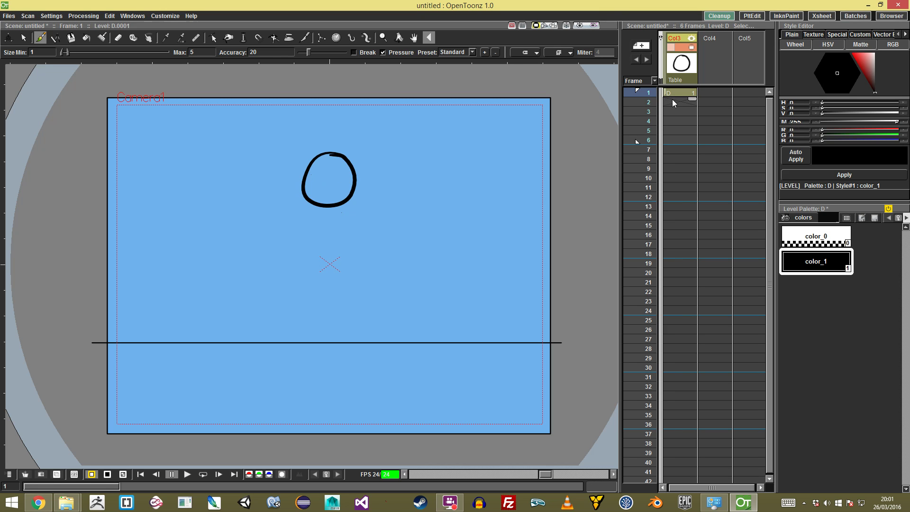
pyautogui.click(675, 101)
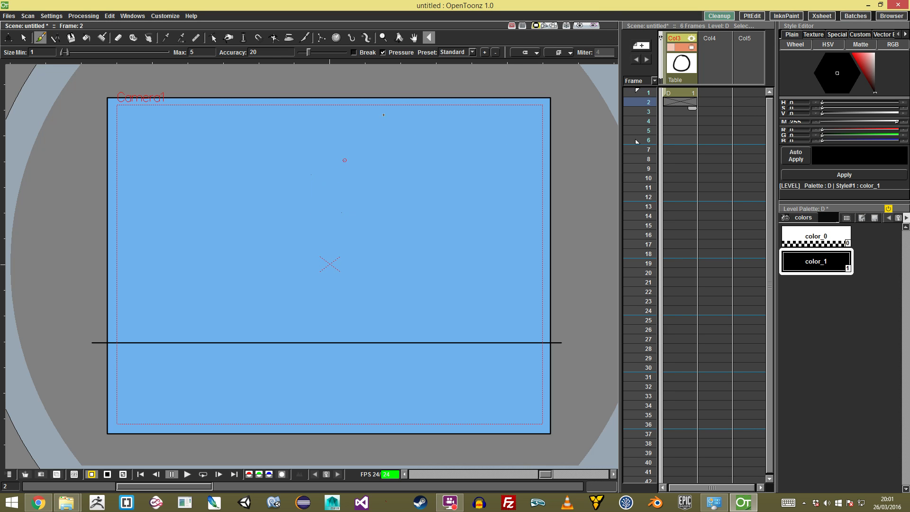
pyautogui.rightClick(378, 216)
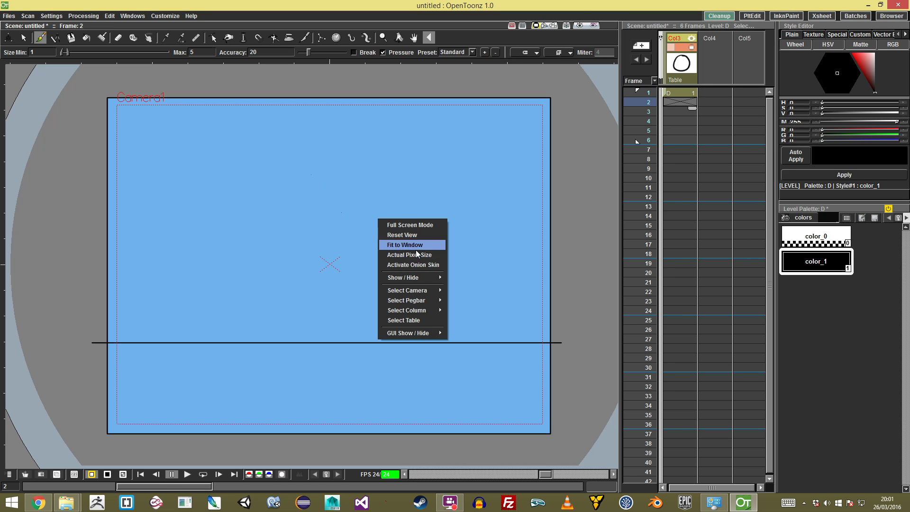
pyautogui.click(416, 264)
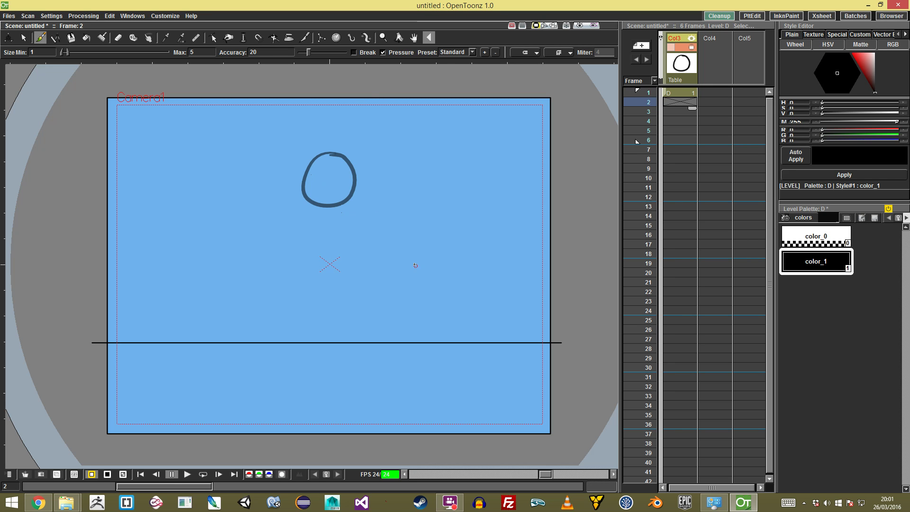
# Enable the Onion Skin ON option in the Onion Skin preferences.
pyautogui.click(161, 16)
pyautogui.click(174, 26)
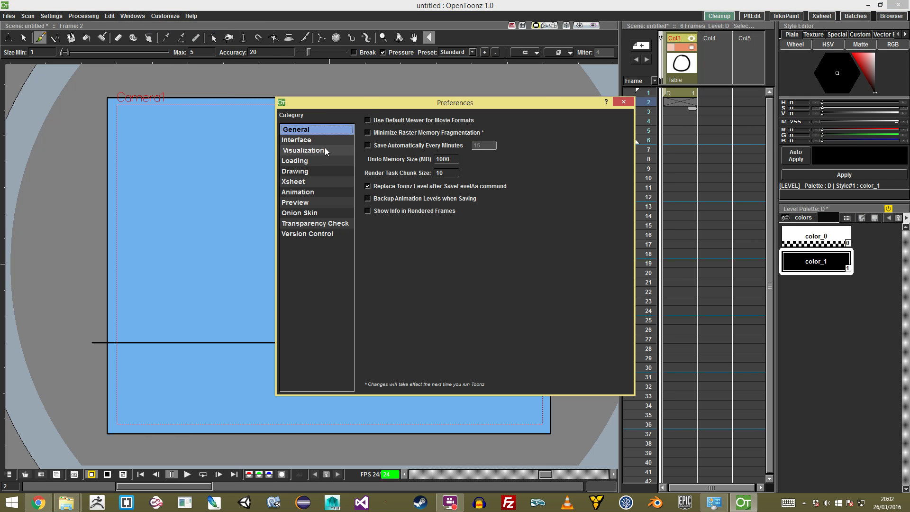
pyautogui.click(329, 214)
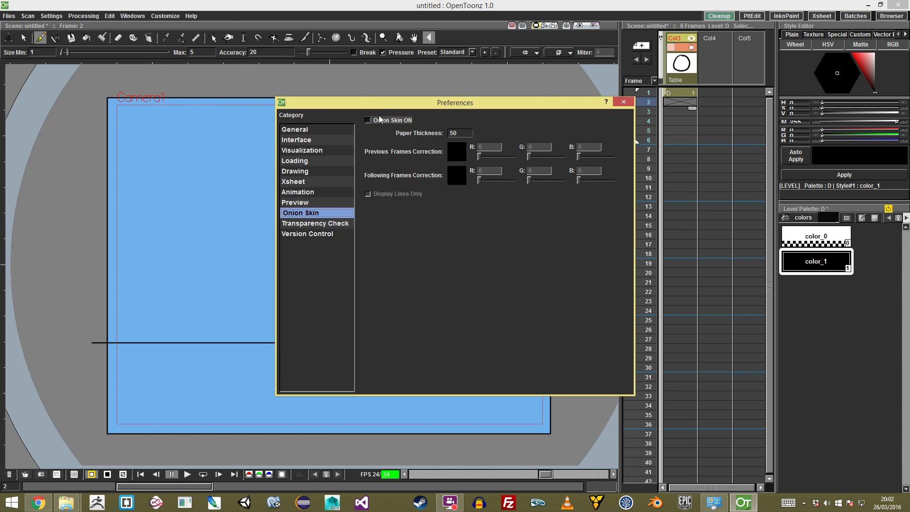
pyautogui.click(368, 120)
# Set the Previous Frames Correction color to green with RGB 0, 252, 92.
pyautogui.click(456, 153)
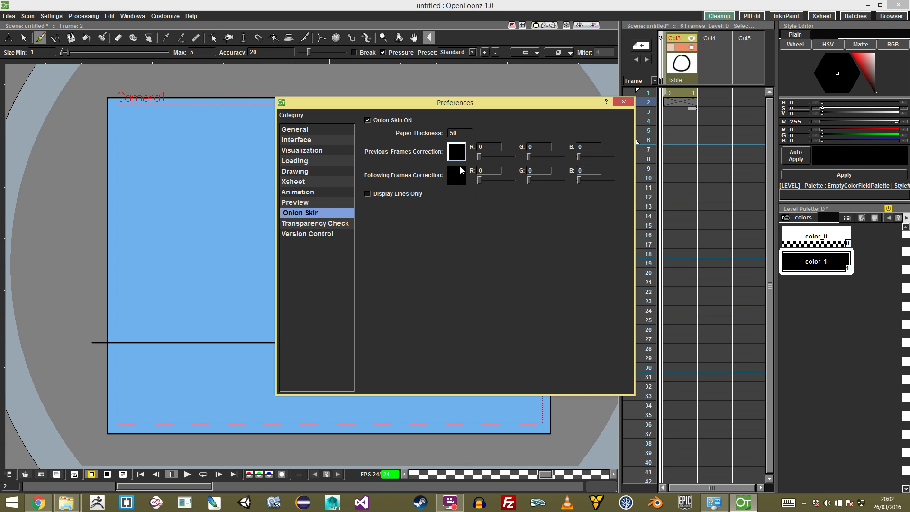
pyautogui.doubleClick(457, 158)
pyautogui.click(455, 155)
pyautogui.moveTo(506, 165); pyautogui.dragTo(481, 158)
pyautogui.moveTo(485, 196)
pyautogui.mouseDown()
pyautogui.moveTo(495, 189)
pyautogui.moveTo(411, 151)
pyautogui.moveTo(400, 156)
pyautogui.mouseUp()
pyautogui.moveTo(474, 147); pyautogui.dragTo(462, 138)
pyautogui.click(447, 376)
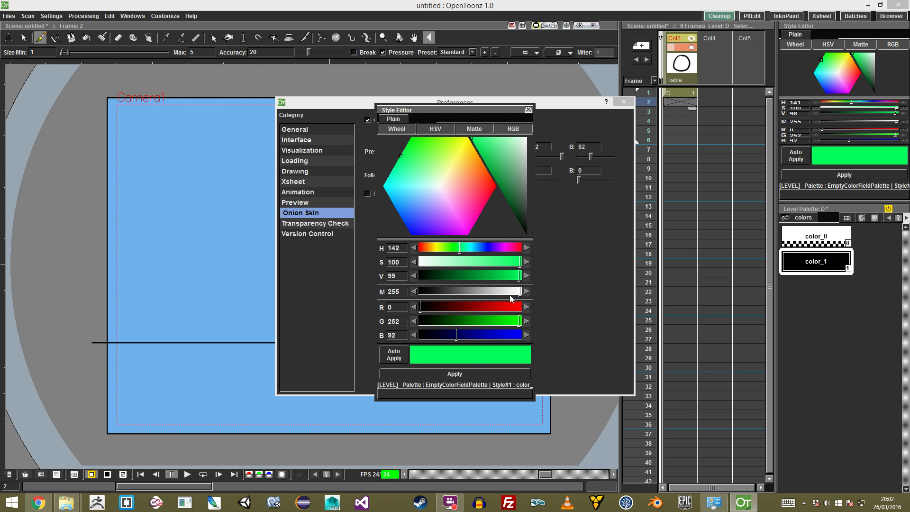
pyautogui.click(529, 110)
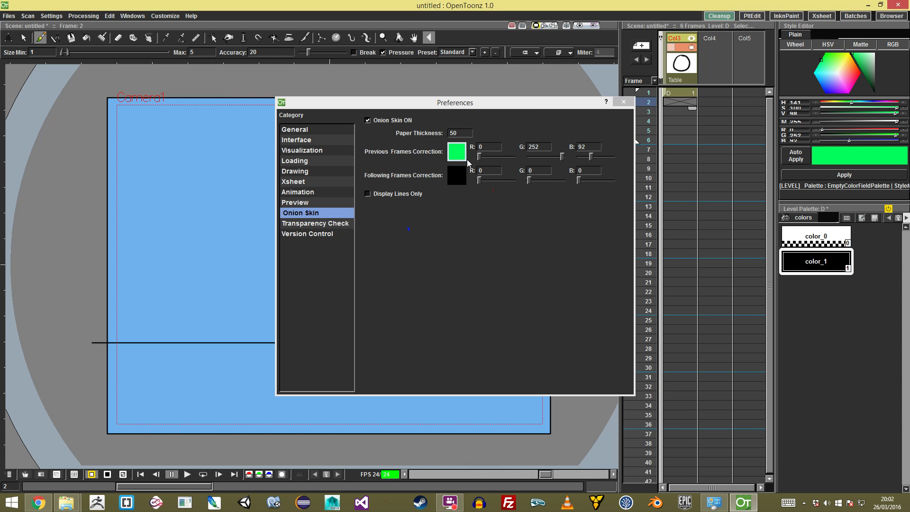
# Set the Following Frames Correction color to pure red with RGB 255, 0, 0.
pyautogui.doubleClick(465, 173)
pyautogui.moveTo(477, 147); pyautogui.dragTo(439, 143)
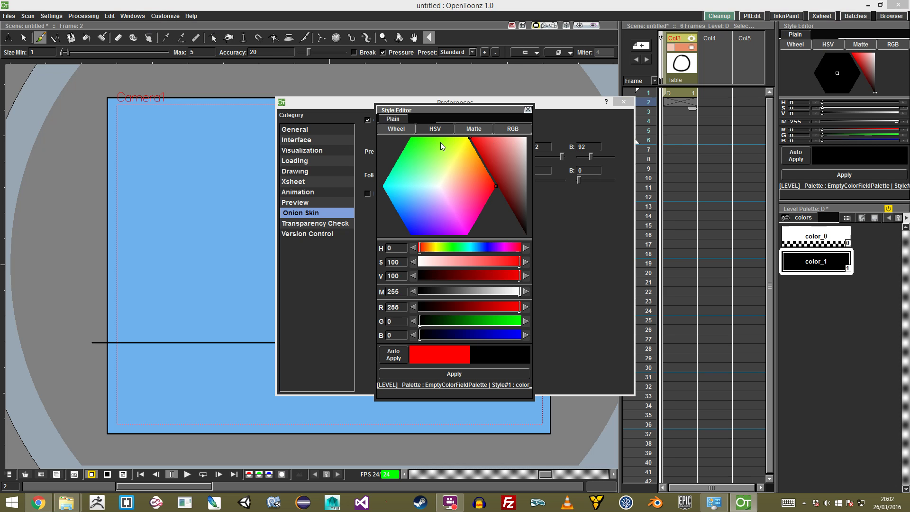
pyautogui.click(425, 372)
pyautogui.click(528, 110)
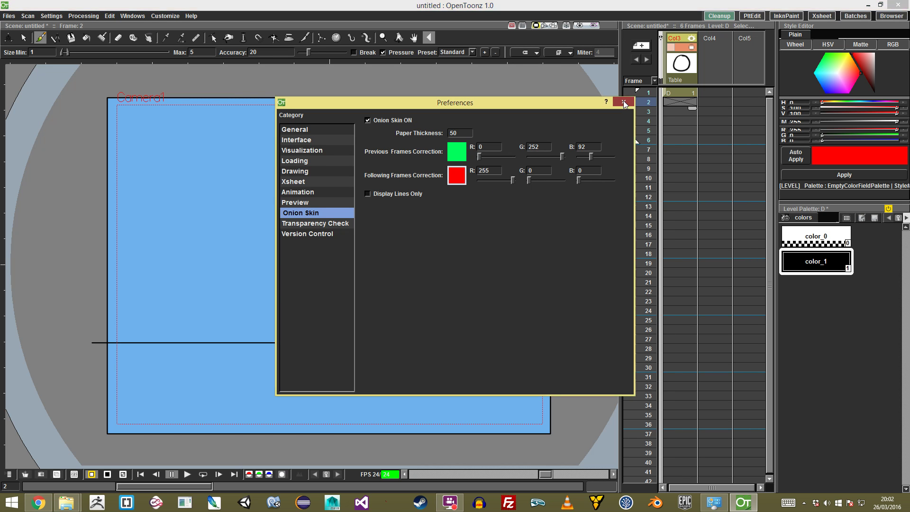
# Close the preferences and draw a round ball in frame 2 of Col3, slightly overlapping the underside of the frame 1 ball.
pyautogui.click(624, 102)
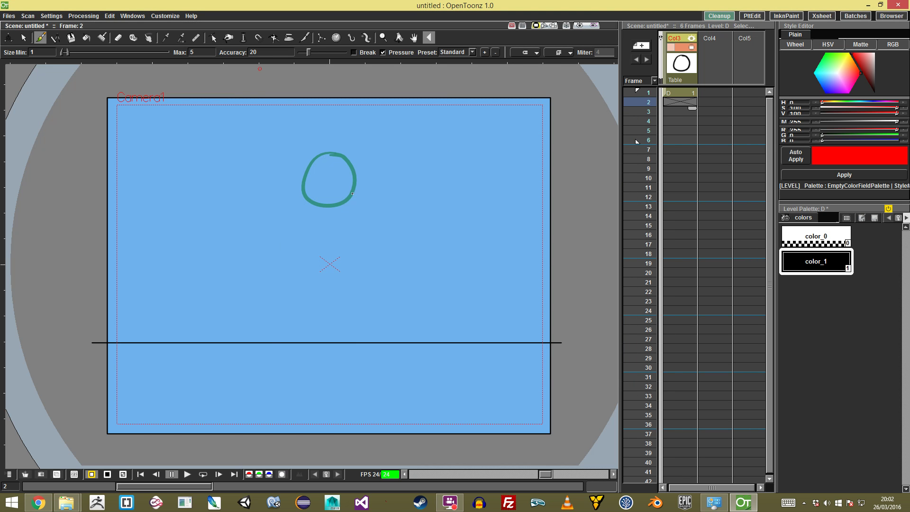
pyautogui.moveTo(347, 191)
pyautogui.mouseDown()
pyautogui.moveTo(299, 214)
pyautogui.moveTo(337, 231)
pyautogui.mouseUp()
pyautogui.hotkey('ctrl', 'z')
pyautogui.moveTo(346, 196)
pyautogui.mouseDown()
pyautogui.moveTo(313, 204)
pyautogui.moveTo(329, 249)
pyautogui.moveTo(352, 221)
pyautogui.moveTo(350, 202)
pyautogui.mouseUp()
# Draw a round ball in frame 3 of Col3, directly beneath the frame 2 onion-skin ball.
pyautogui.click(672, 112)
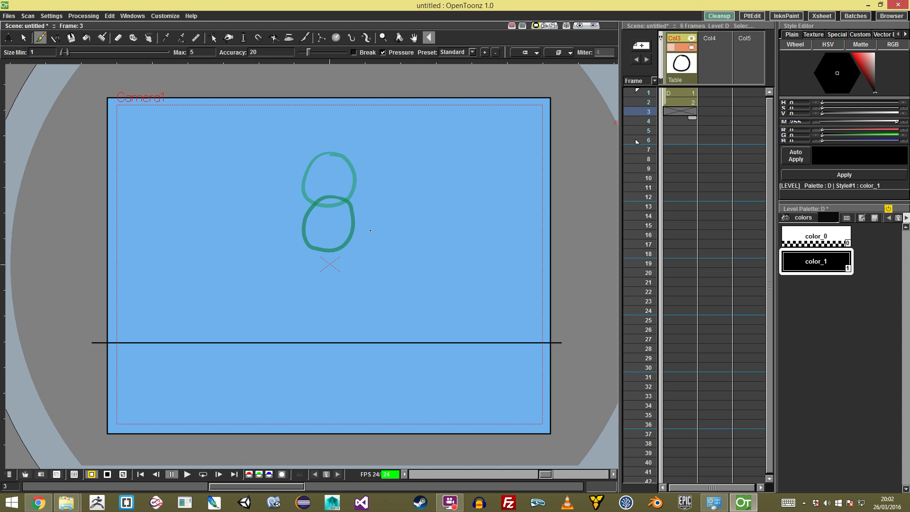
pyautogui.moveTo(346, 245)
pyautogui.mouseDown()
pyautogui.moveTo(307, 275)
pyautogui.moveTo(348, 287)
pyautogui.moveTo(347, 247)
pyautogui.moveTo(315, 269)
pyautogui.moveTo(309, 297)
pyautogui.moveTo(351, 290)
pyautogui.moveTo(346, 246)
pyautogui.mouseUp()
pyautogui.hotkey('ctrl', 'z')
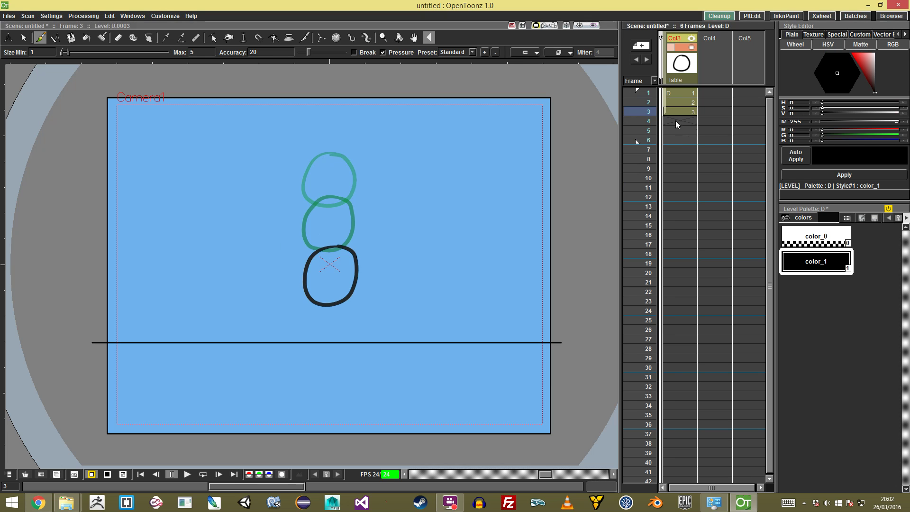
# Draw a teardrop-shaped ball with a pointed top in frame 4 of Col3, with its base touching the ground line.
pyautogui.click(674, 118)
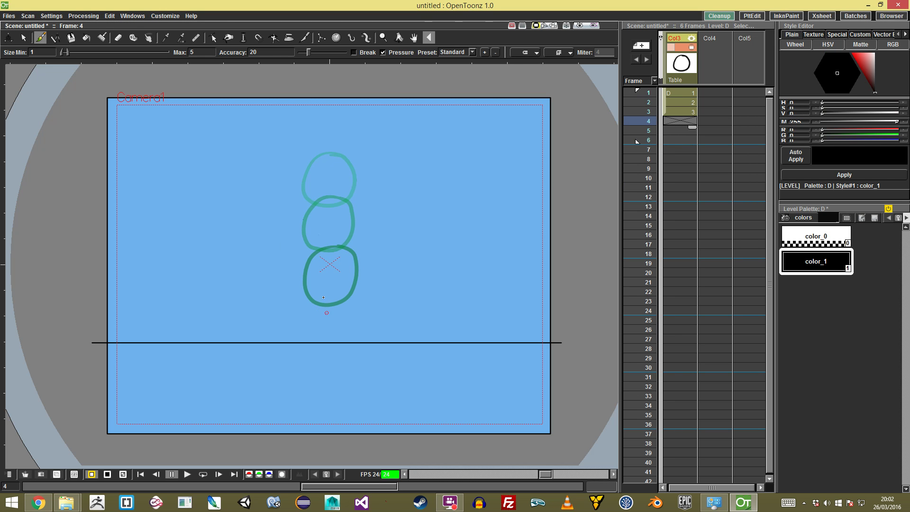
pyautogui.moveTo(325, 267)
pyautogui.mouseDown()
pyautogui.moveTo(336, 326)
pyautogui.moveTo(348, 287)
pyautogui.moveTo(334, 263)
pyautogui.moveTo(321, 343)
pyautogui.moveTo(336, 330)
pyautogui.moveTo(320, 334)
pyautogui.moveTo(337, 338)
pyautogui.moveTo(348, 318)
pyautogui.moveTo(343, 286)
pyautogui.moveTo(327, 275)
pyautogui.moveTo(330, 337)
pyautogui.mouseUp()
pyautogui.hotkey('ctrl', 'z')
pyautogui.hotkey('ctrl', 'z')
pyautogui.hotkey('ctrl', 'z')
pyautogui.moveTo(341, 284)
pyautogui.mouseDown()
pyautogui.moveTo(316, 290)
pyautogui.moveTo(306, 324)
pyautogui.moveTo(326, 339)
pyautogui.moveTo(349, 334)
pyautogui.mouseUp()
pyautogui.hotkey('ctrl', 'z')
pyautogui.moveTo(353, 300); pyautogui.dragTo(331, 275)
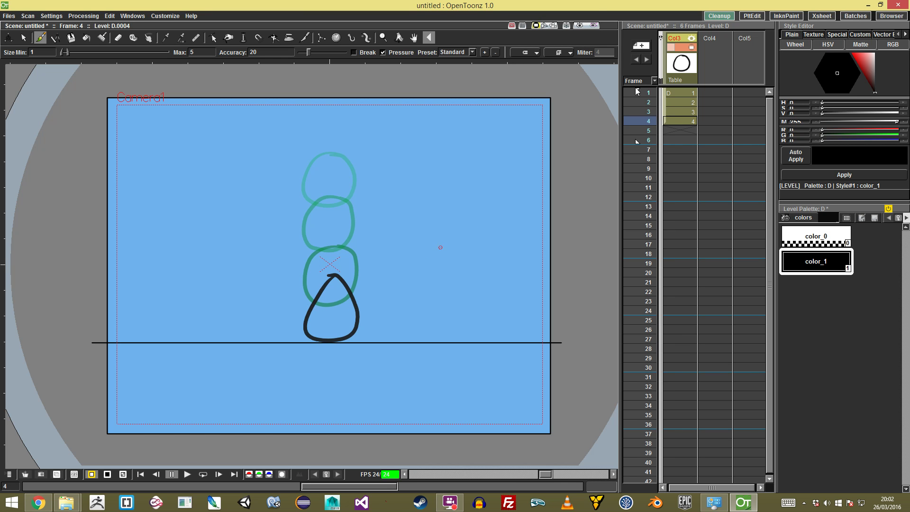
# Draw a wide flattened ball on the ground line in frame 5 of Col3 and a tall narrow ball above it in frame 6.
pyautogui.click(680, 130)
pyautogui.moveTo(361, 321)
pyautogui.mouseDown()
pyautogui.moveTo(282, 333)
pyautogui.moveTo(340, 347)
pyautogui.moveTo(377, 344)
pyautogui.moveTo(294, 340)
pyautogui.moveTo(373, 343)
pyautogui.moveTo(364, 331)
pyautogui.moveTo(293, 334)
pyautogui.moveTo(341, 344)
pyautogui.moveTo(382, 335)
pyautogui.moveTo(350, 326)
pyautogui.mouseUp()
pyautogui.hotkey('ctrl', 'z')
pyautogui.hotkey('ctrl', 'z')
pyautogui.click(679, 139)
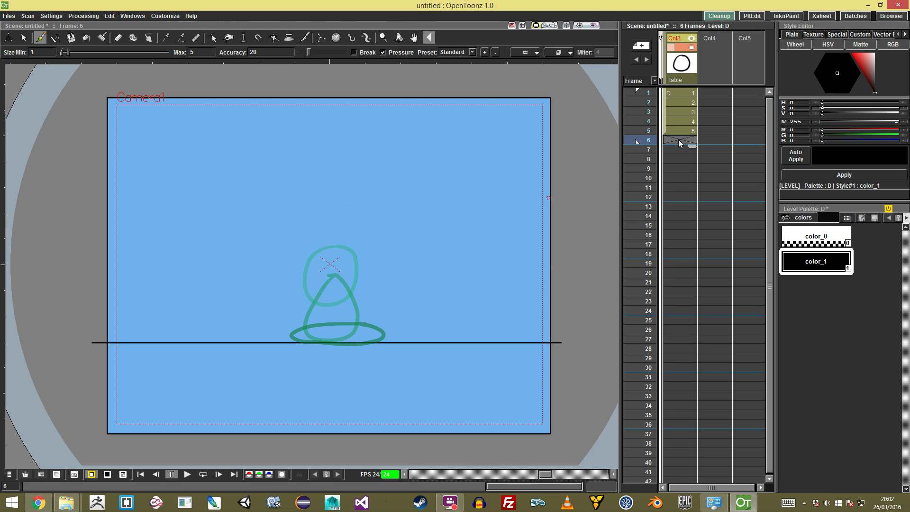
pyautogui.moveTo(327, 239)
pyautogui.mouseDown()
pyautogui.moveTo(326, 301)
pyautogui.moveTo(352, 279)
pyautogui.moveTo(350, 238)
pyautogui.moveTo(326, 238)
pyautogui.mouseUp()
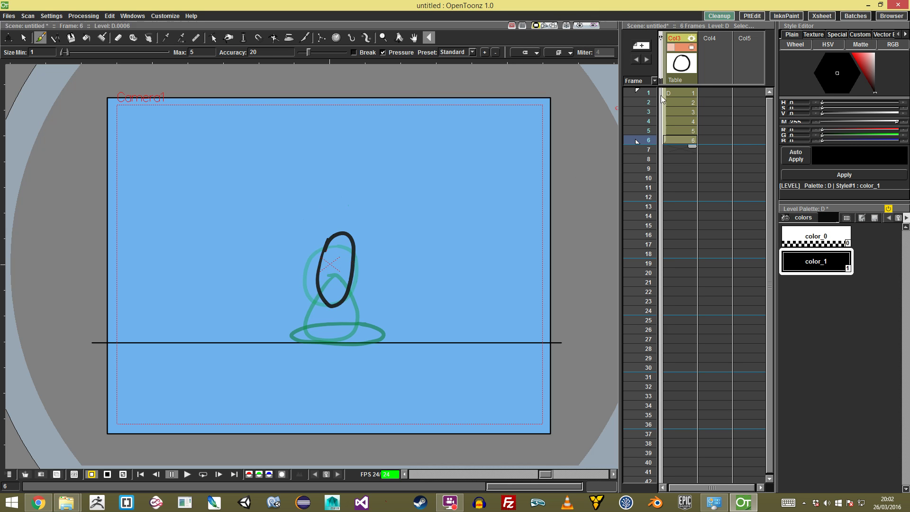
# Step through frames 1 to 6 of Col3 to review the ball drawings.
pyautogui.click(679, 93)
pyautogui.click(679, 103)
pyautogui.click(678, 112)
pyautogui.click(678, 122)
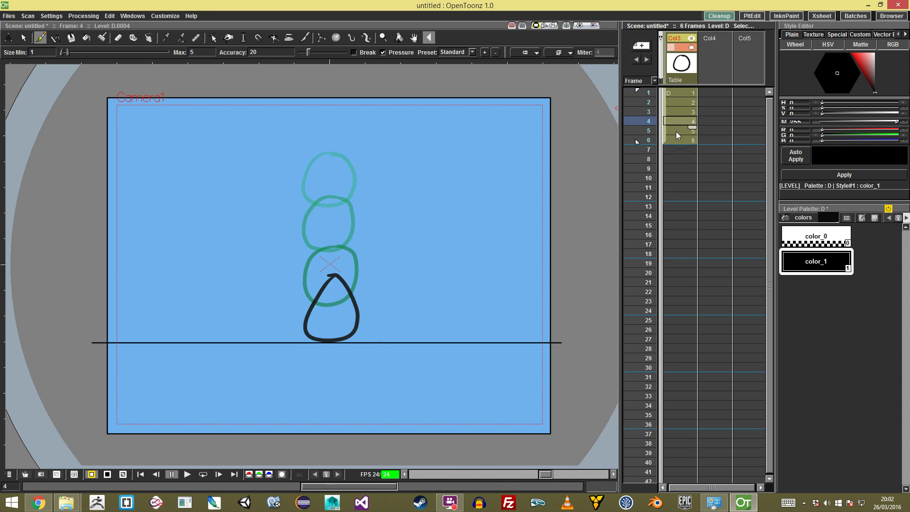
pyautogui.click(675, 131)
pyautogui.click(676, 140)
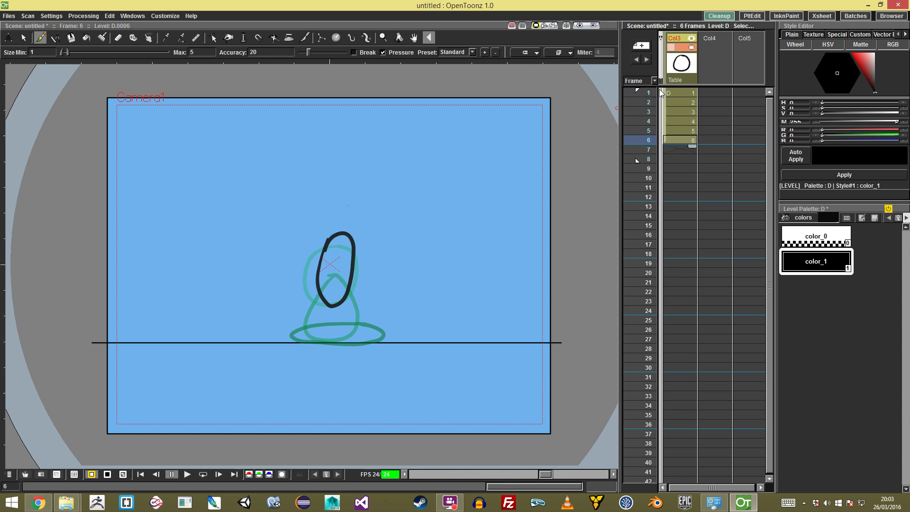
# Unfold the hidden columns and extend the Col1 background and Col2 ground line through frame 8.
pyautogui.click(660, 67)
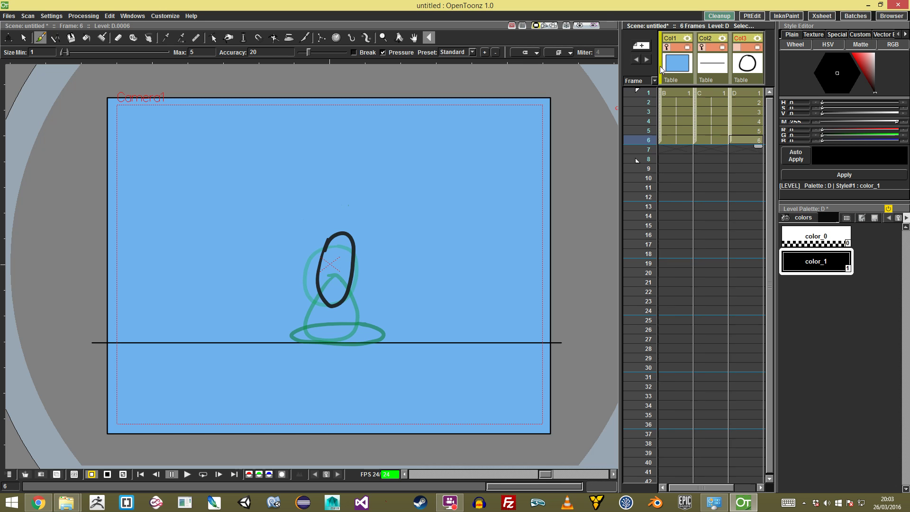
pyautogui.click(680, 142)
pyautogui.click(701, 49)
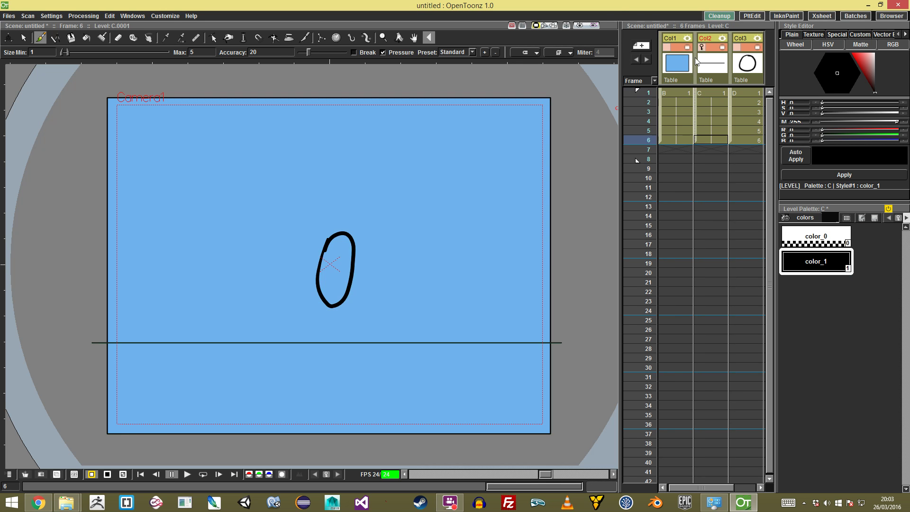
pyautogui.click(689, 143)
pyautogui.moveTo(691, 149)
pyautogui.mouseDown()
pyautogui.moveTo(720, 170)
pyautogui.moveTo(689, 166)
pyautogui.mouseUp()
pyautogui.click(713, 141)
pyautogui.click(684, 150)
pyautogui.click(667, 47)
pyautogui.click(702, 47)
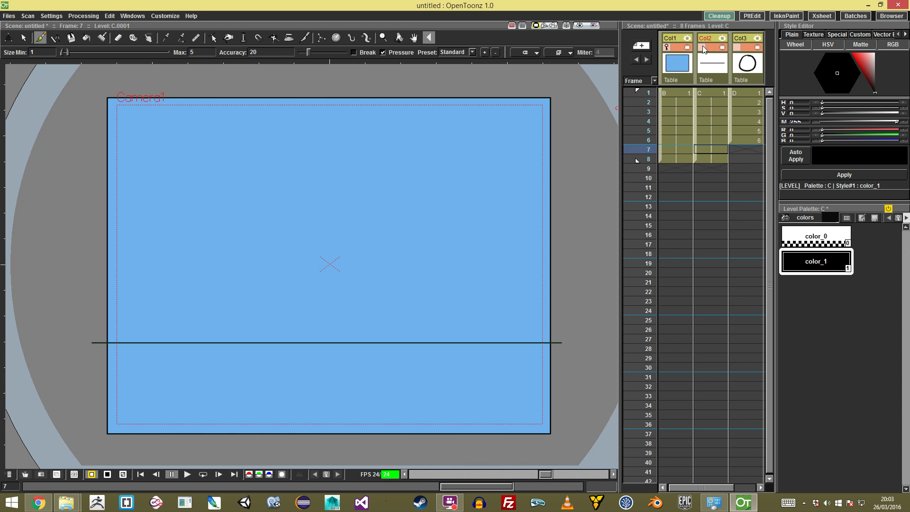
# Copy the ball from frame 2 of Col3 and paste it into frame 7.
pyautogui.click(741, 142)
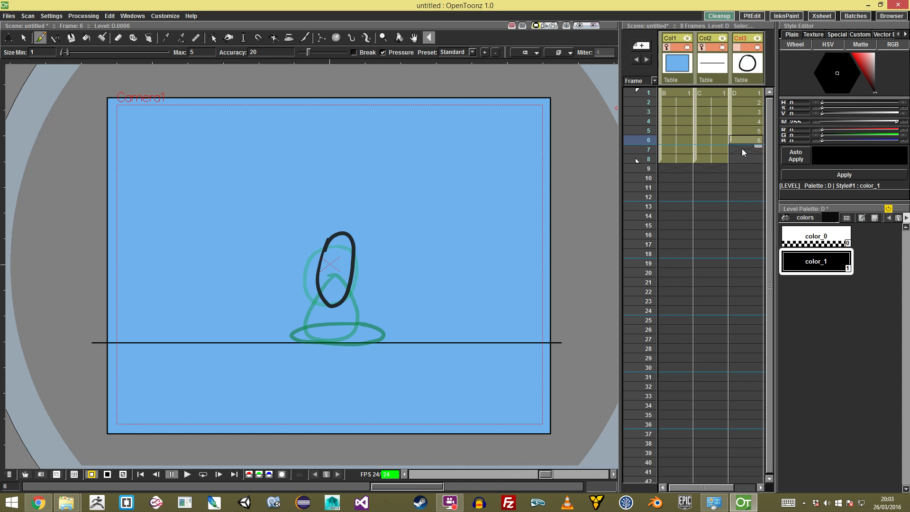
pyautogui.click(741, 149)
pyautogui.click(750, 121)
pyautogui.click(747, 115)
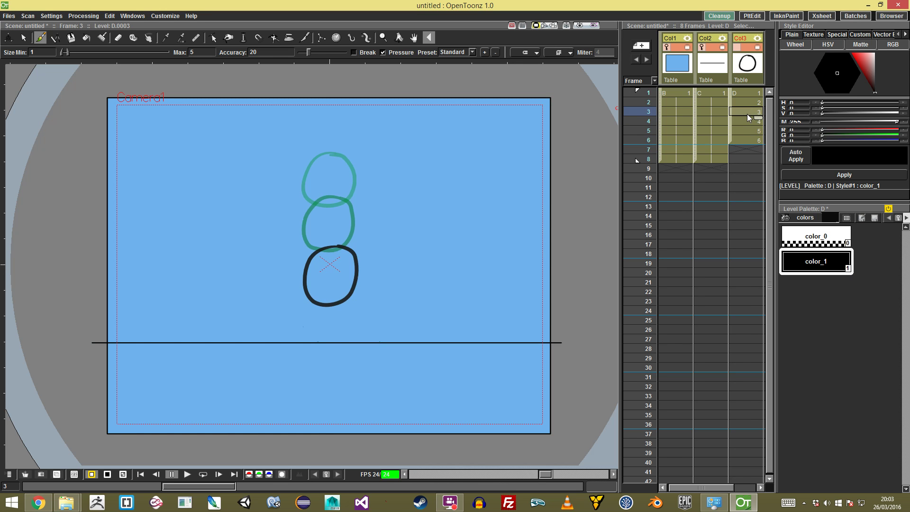
pyautogui.click(747, 107)
pyautogui.click(749, 112)
pyautogui.click(745, 103)
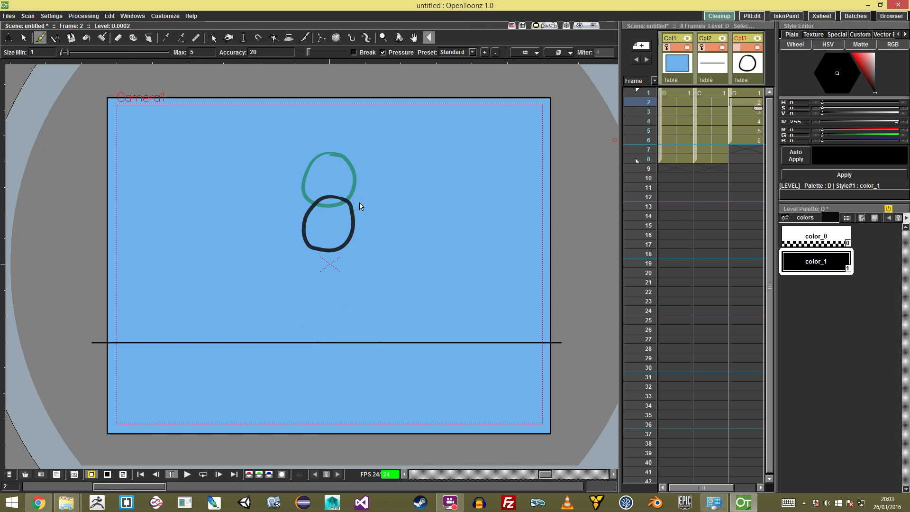
pyautogui.press('s')
pyautogui.click(327, 249)
pyautogui.hotkey('ctrl', 'c')
pyautogui.click(745, 149)
pyautogui.hotkey('ctrl', 'v')
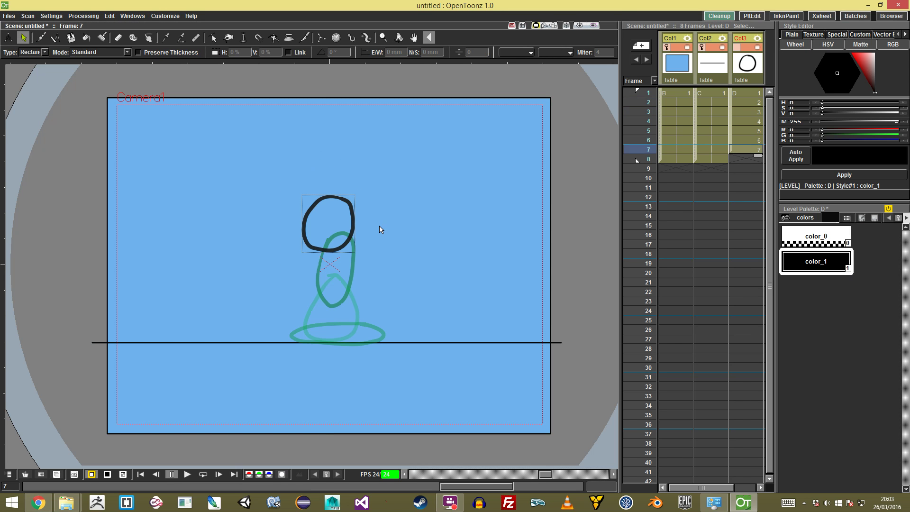
# Copy the ball from frame 1 of Col3 and paste it into frame 8.
pyautogui.click(747, 101)
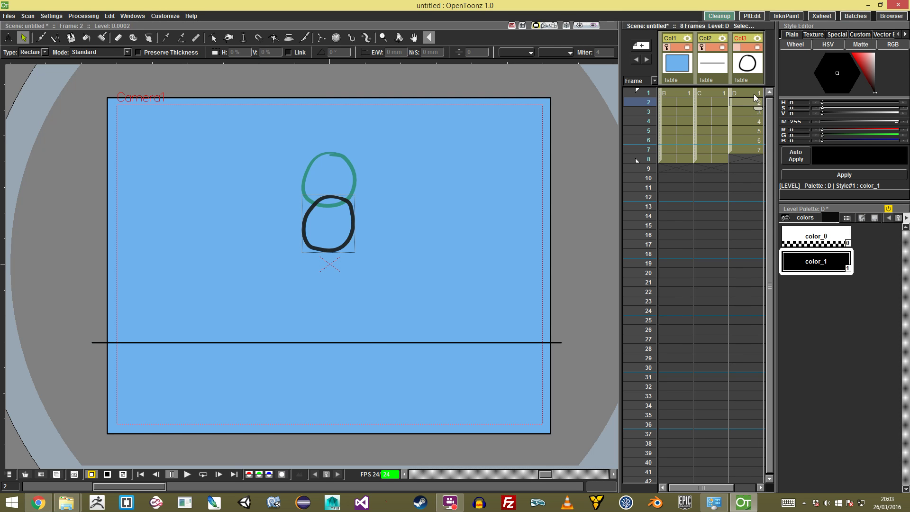
pyautogui.click(754, 94)
pyautogui.moveTo(365, 144); pyautogui.dragTo(259, 262)
pyautogui.click(750, 158)
pyautogui.hotkey('ctrl', 'v')
# Move the frame 8 ball slightly lower than the frame 1 ball, comparing its position with the first frames.
pyautogui.click(351, 203)
pyautogui.moveTo(354, 188); pyautogui.dragTo(355, 191)
pyautogui.click(750, 94)
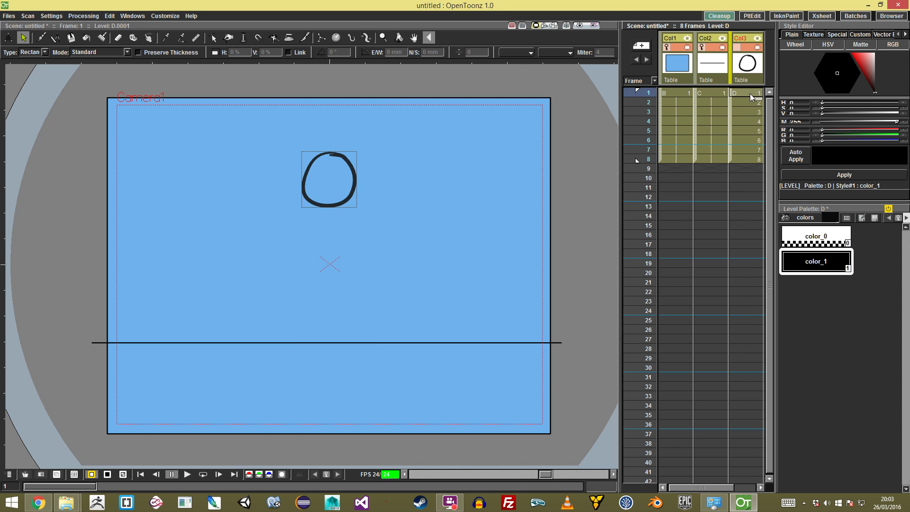
pyautogui.click(748, 102)
pyautogui.click(751, 96)
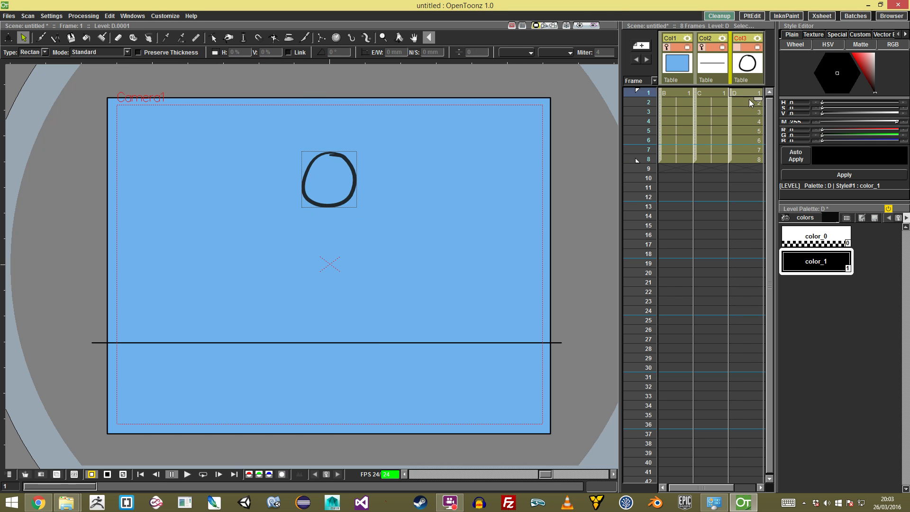
pyautogui.click(750, 160)
pyautogui.moveTo(354, 186); pyautogui.dragTo(350, 191)
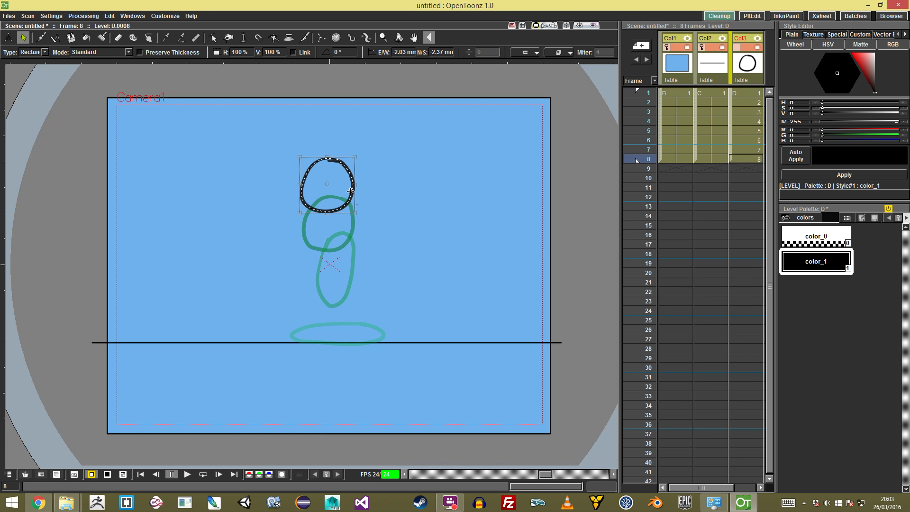
pyautogui.click(747, 93)
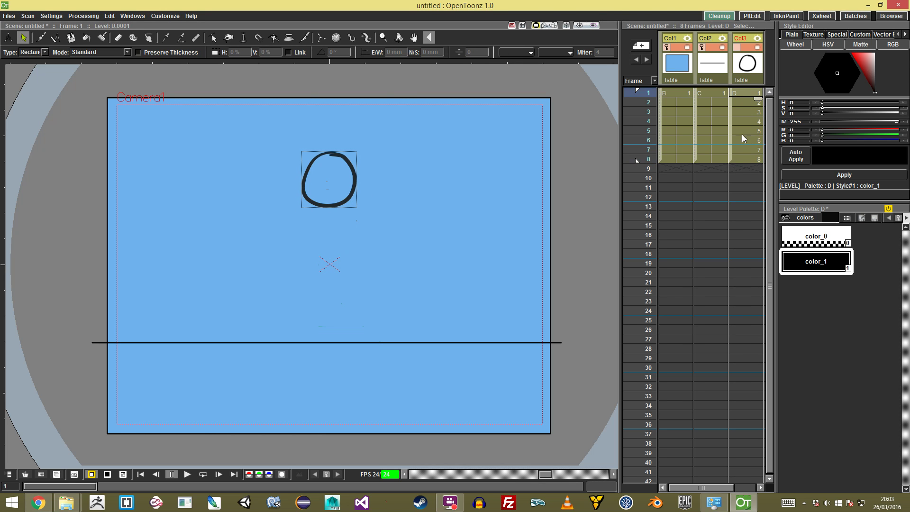
pyautogui.click(746, 159)
pyautogui.click(351, 206)
pyautogui.click(749, 98)
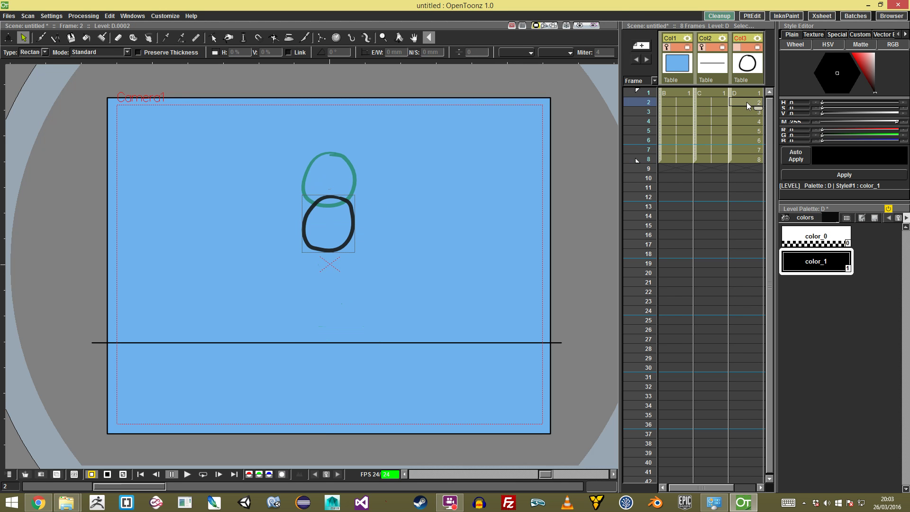
pyautogui.click(741, 150)
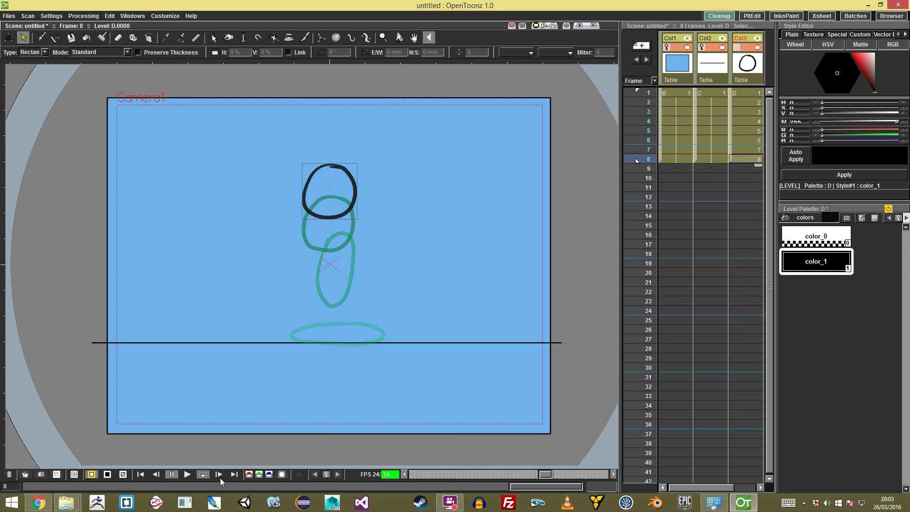
# Play the ball animation in a loop, pause it, and go to frame 3 of Col3.
pyautogui.click(203, 474)
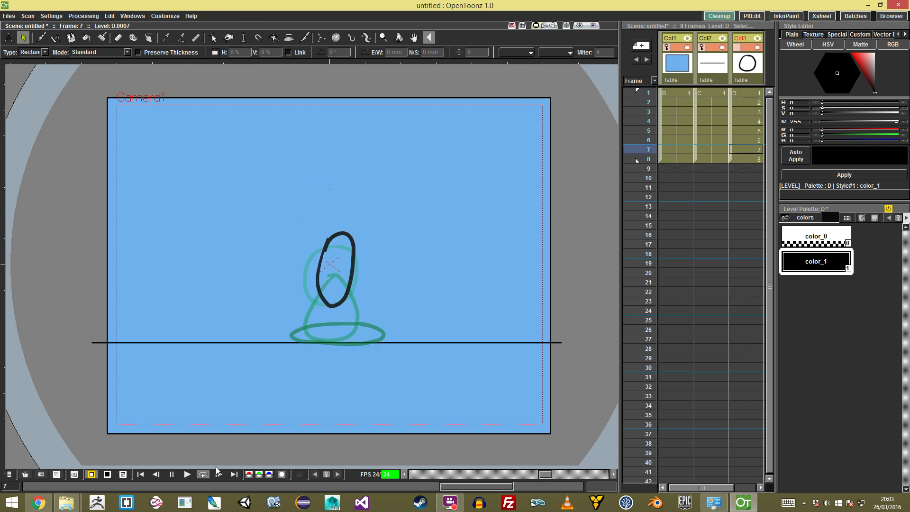
pyautogui.click(171, 474)
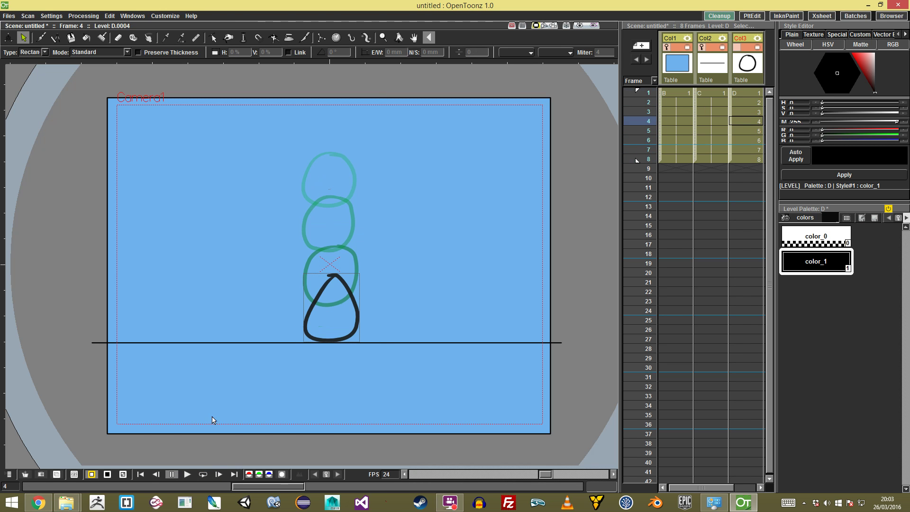
pyautogui.click(749, 113)
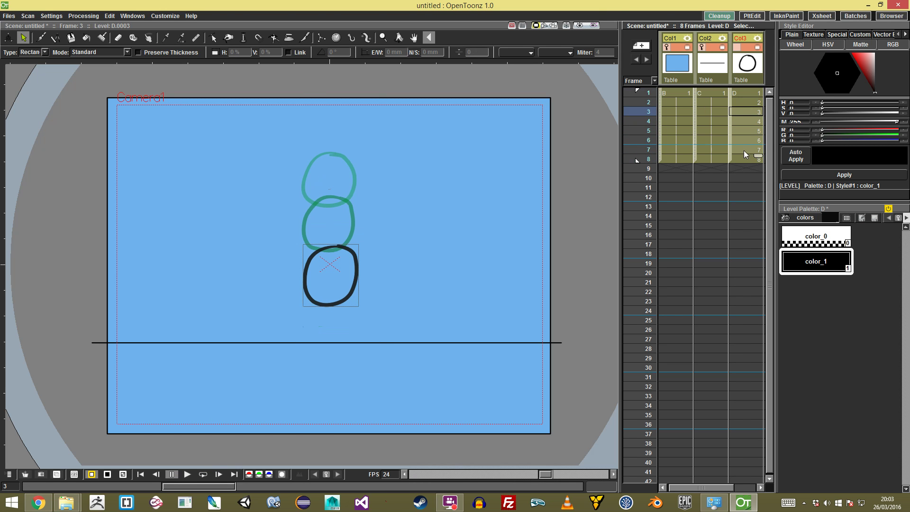
# Set the scene frame rate to 8 and play the animation.
pyautogui.click(165, 15)
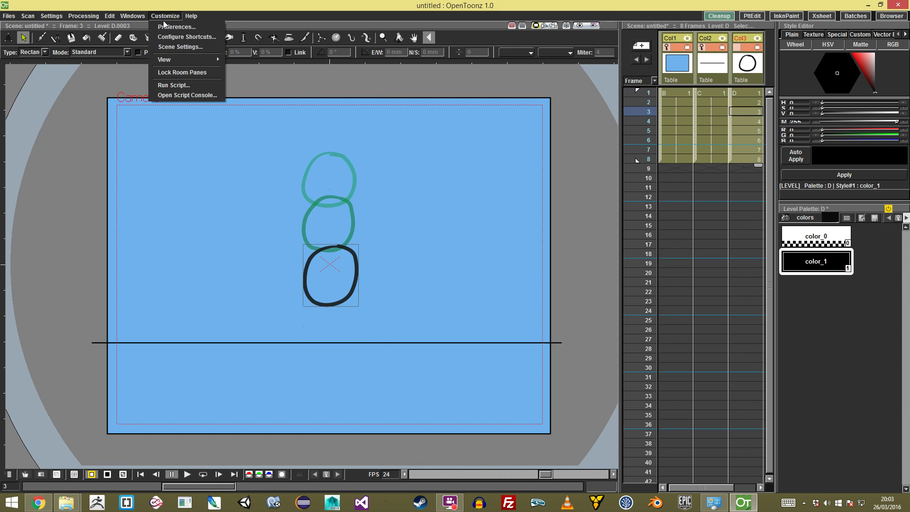
pyautogui.click(175, 47)
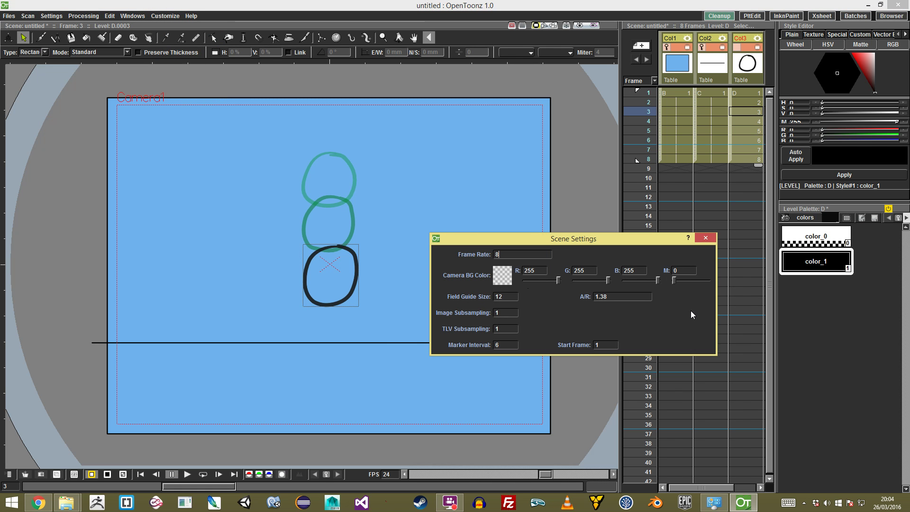
pyautogui.click(705, 238)
pyautogui.click(187, 474)
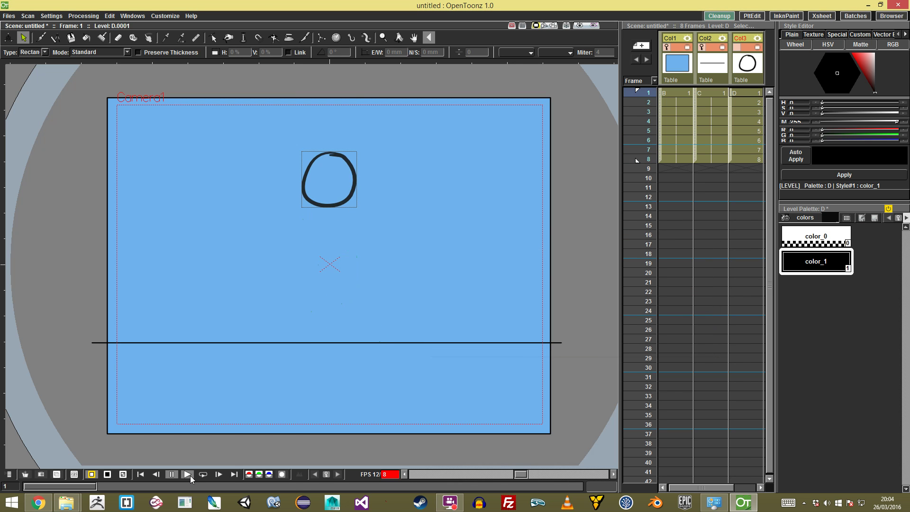
pyautogui.click(188, 474)
# Rotate the tall ball in frame 6 upright by about 13° and shift it slightly left to align with the other balls.
pyautogui.click(744, 131)
pyautogui.click(744, 141)
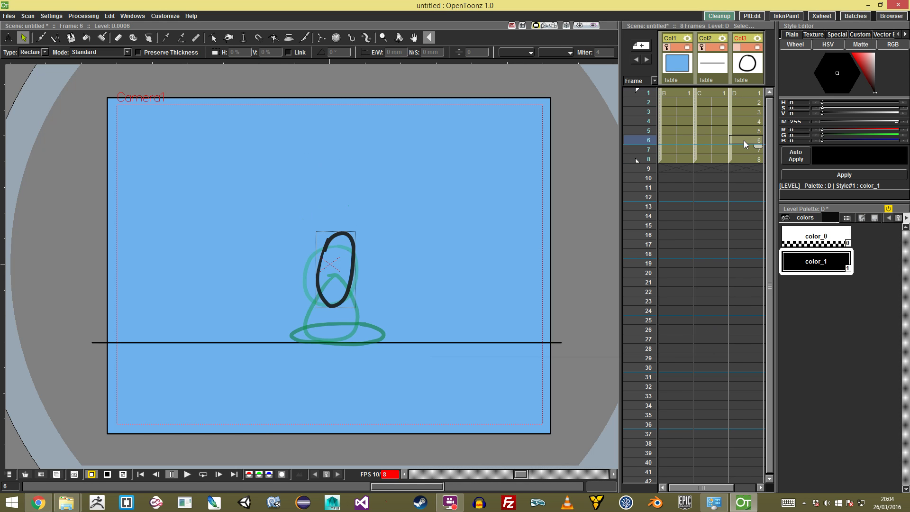
pyautogui.click(335, 260)
pyautogui.click(351, 246)
pyautogui.moveTo(359, 228); pyautogui.dragTo(351, 220)
pyautogui.moveTo(350, 262); pyautogui.dragTo(345, 260)
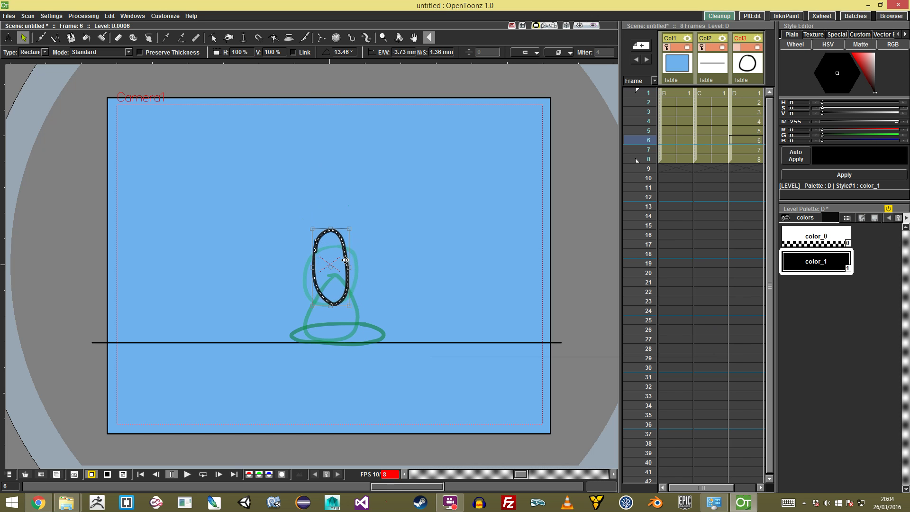
pyautogui.click(378, 233)
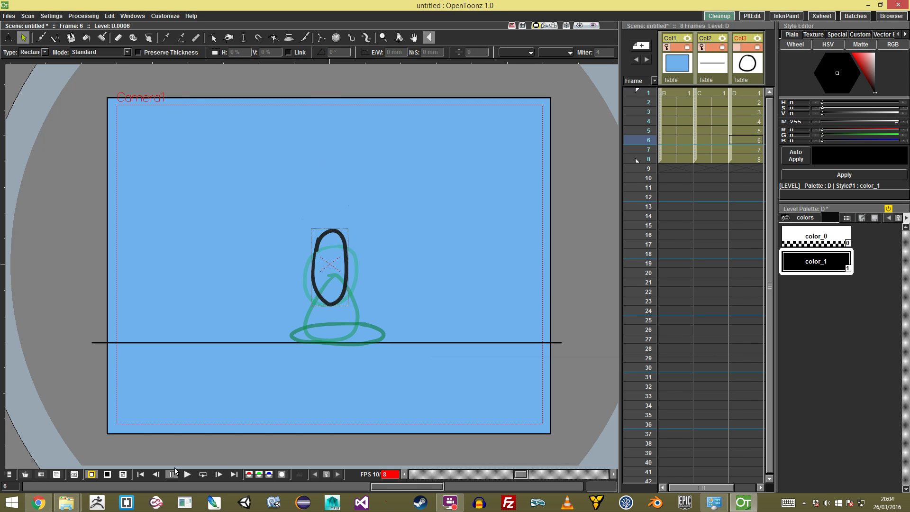
# Loop the corrected animation to check the ball's bounce and pause the playback.
pyautogui.click(203, 475)
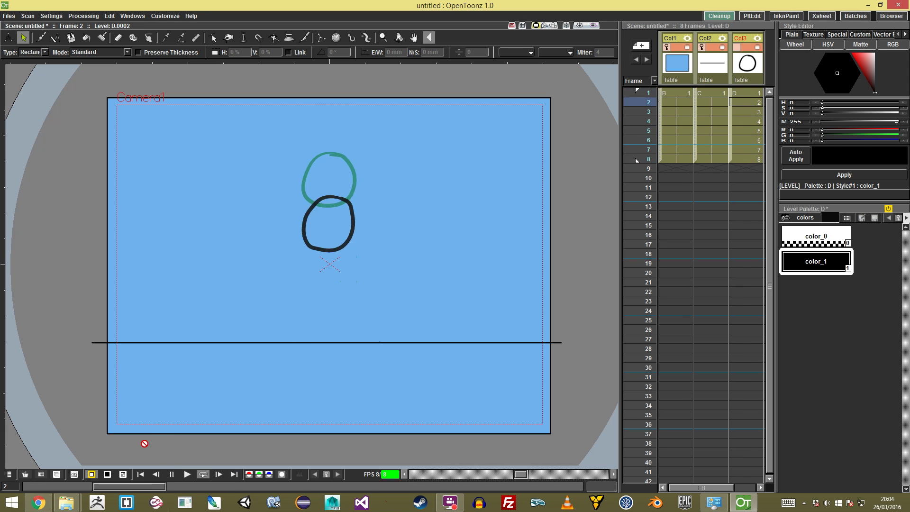
pyautogui.click(172, 474)
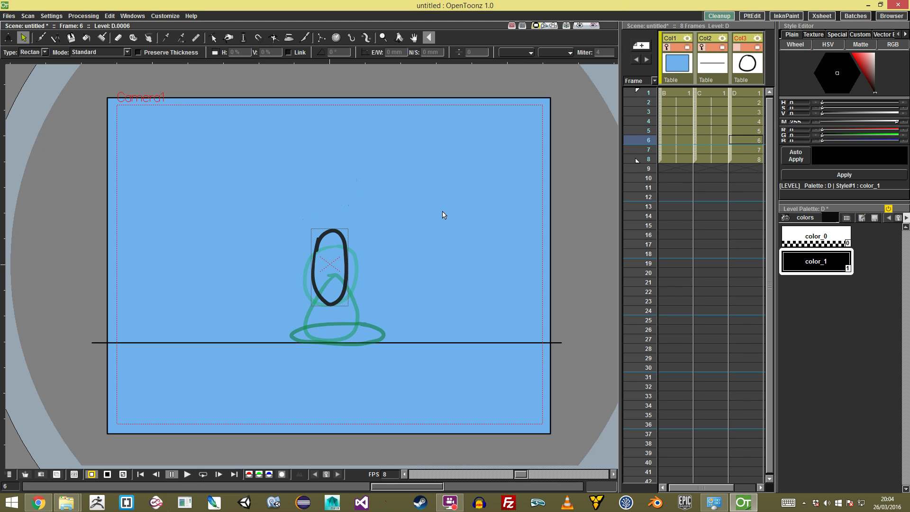
# Deactivate the onion skin, loop the bouncing ball animation to check it, and stop the playback.
pyautogui.rightClick(413, 177)
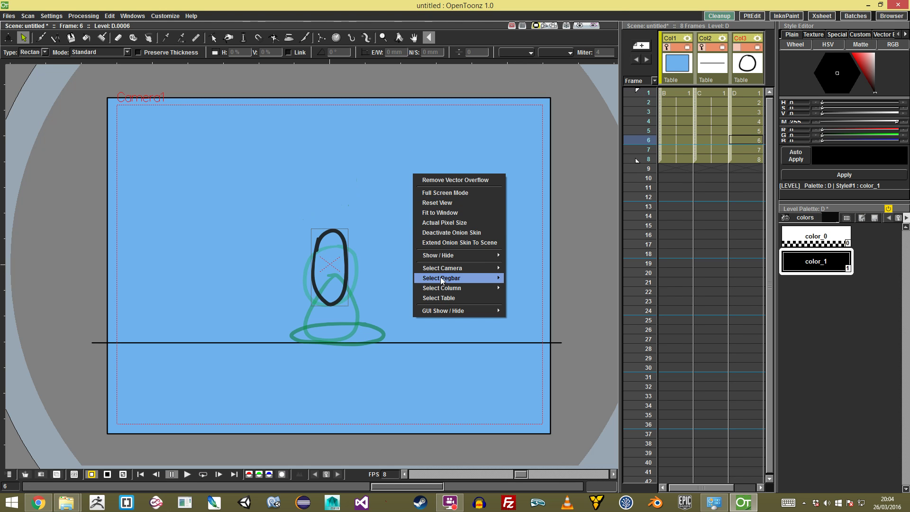
pyautogui.click(464, 234)
pyautogui.click(187, 474)
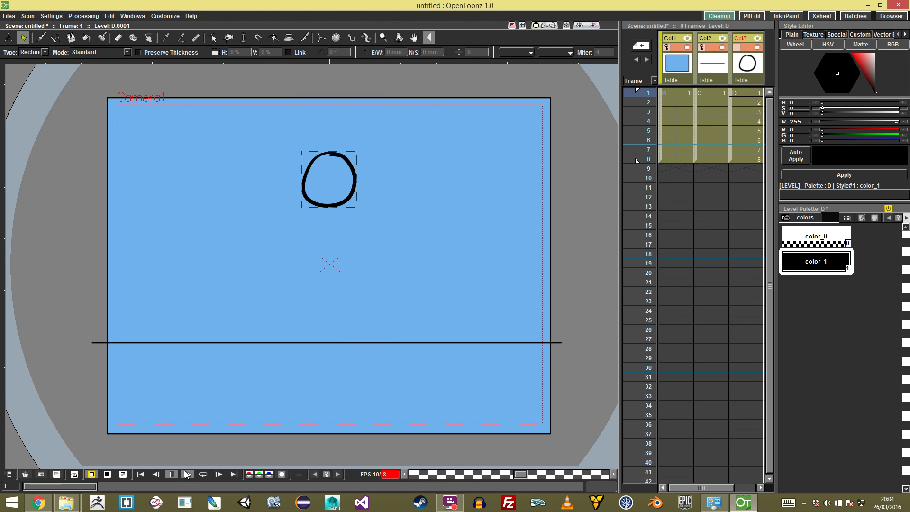
pyautogui.click(203, 474)
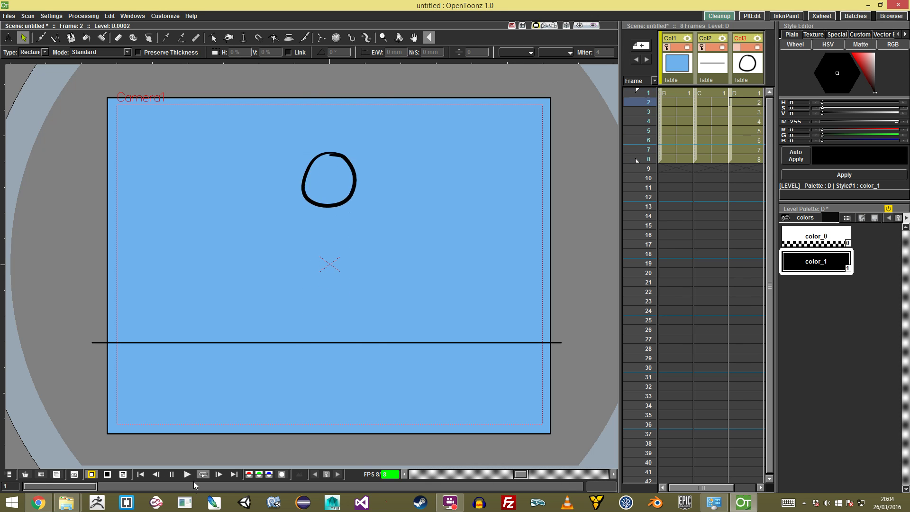
pyautogui.click(193, 475)
pyautogui.click(172, 475)
# On frame 1 of Col3, activate the Fill tool and add a new style named "ball" to the level palette.
pyautogui.click(750, 92)
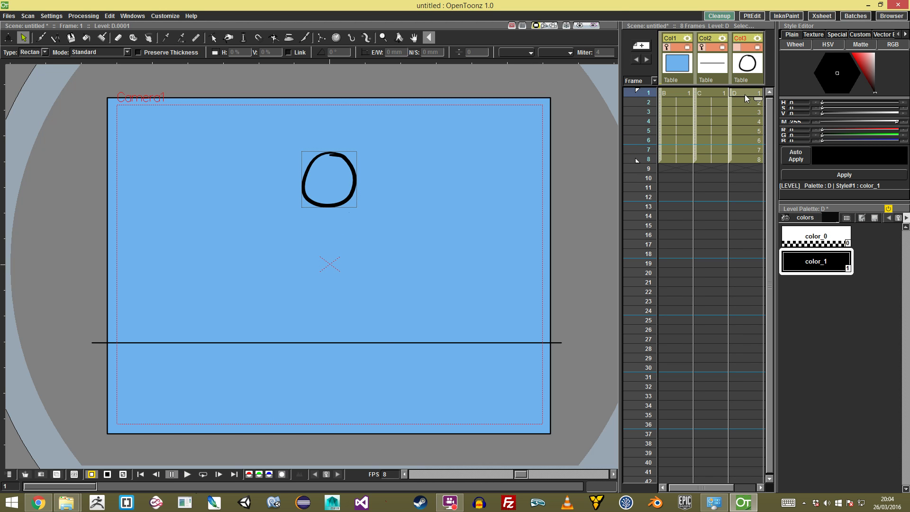
pyautogui.click(85, 38)
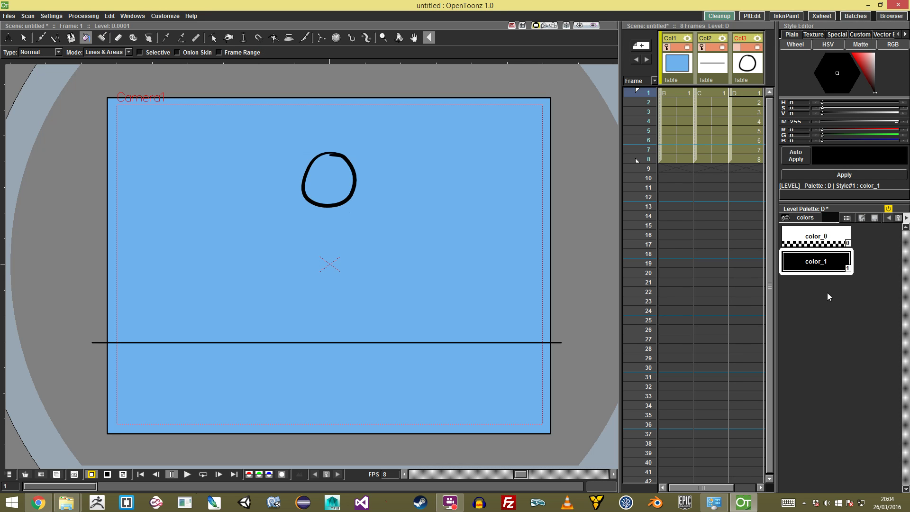
pyautogui.rightClick(801, 315)
pyautogui.click(827, 443)
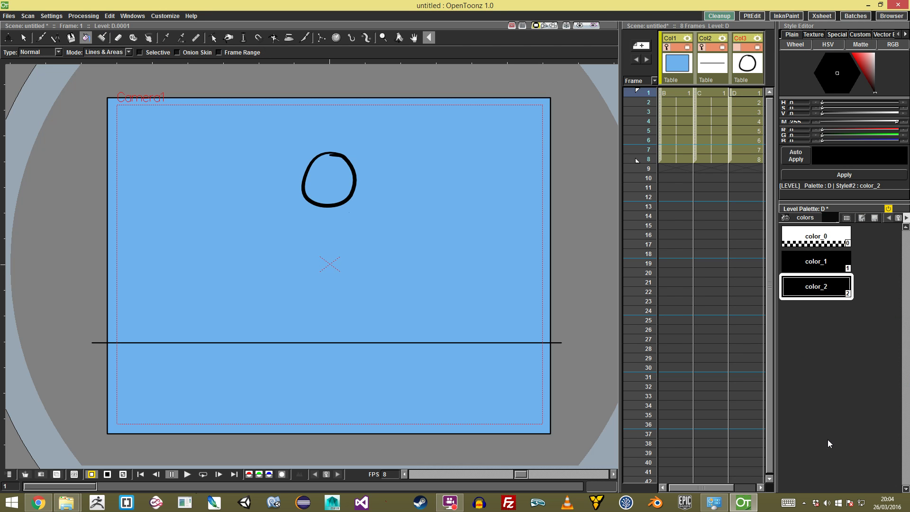
pyautogui.doubleClick(817, 290)
pyautogui.write('ball')
pyautogui.press('Return')
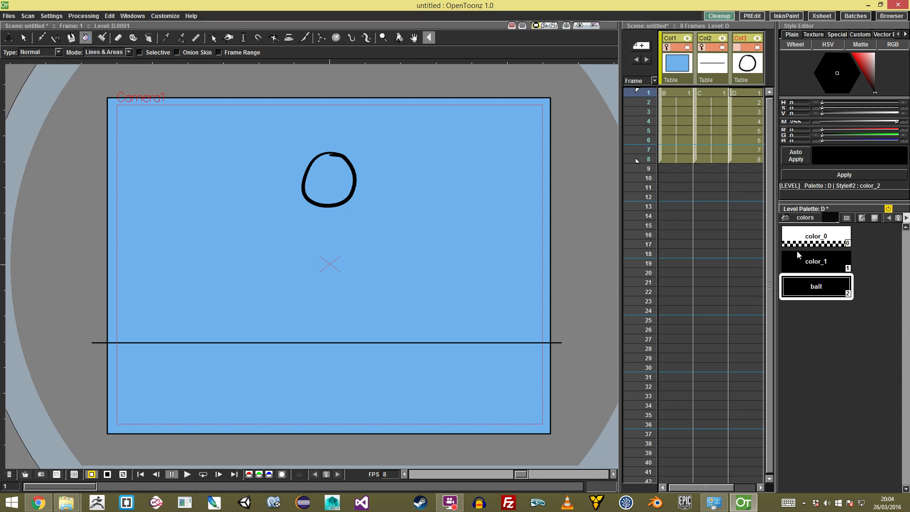
# Set the ball style's color to bright red and fill the ball in frame 1 with it.
pyautogui.click(851, 57)
pyautogui.click(853, 175)
pyautogui.click(342, 178)
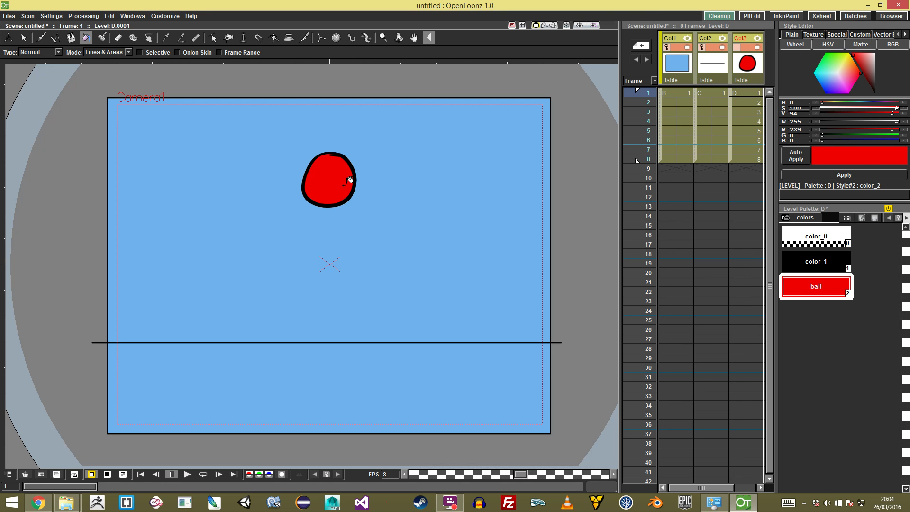
# Fill the balls in the remaining frames of Col3 with the red ball style.
pyautogui.press('.')
pyautogui.click(333, 226)
pyautogui.press('.')
pyautogui.press('.')
pyautogui.press('.')
pyautogui.press('.')
pyautogui.press('.')
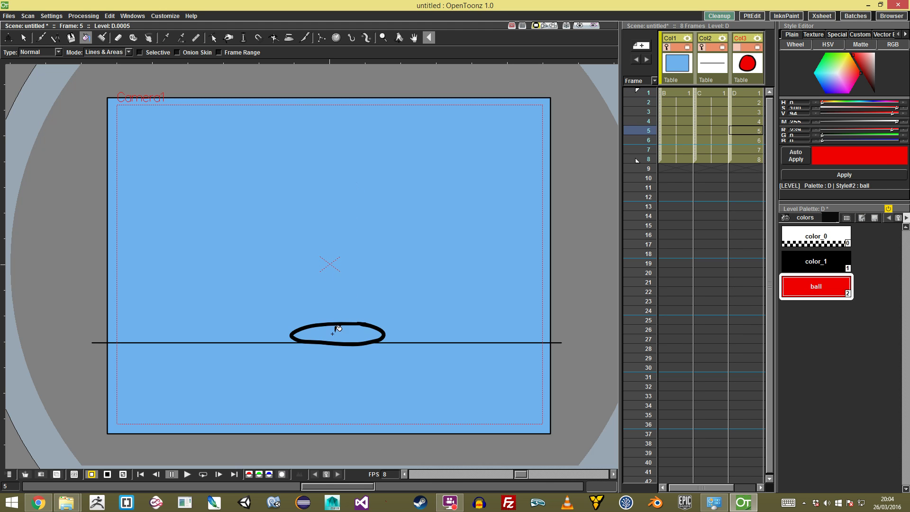
pyautogui.press('.')
pyautogui.click(339, 197)
pyautogui.press('.')
pyautogui.press(',')
pyautogui.press('p')
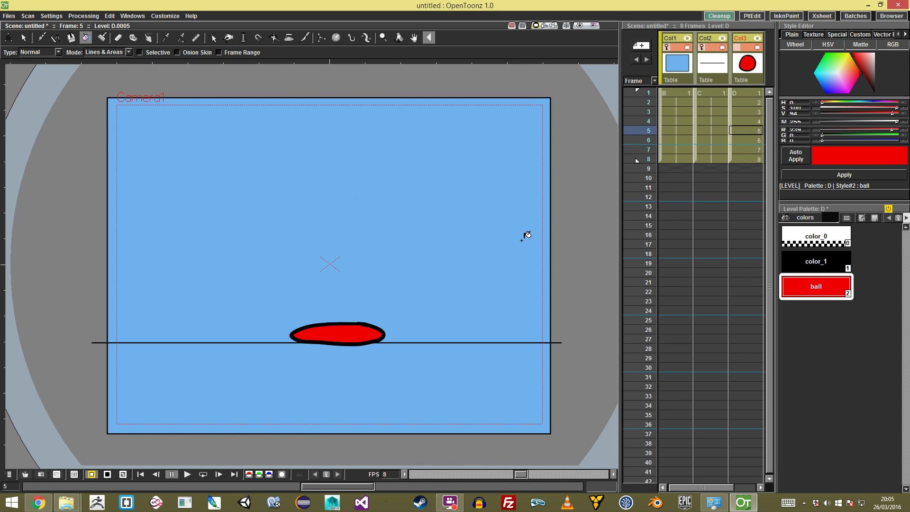
# Loop the animation, recolor the ball style to light green and finally light purple during playback, and pause it.
pyautogui.click(187, 474)
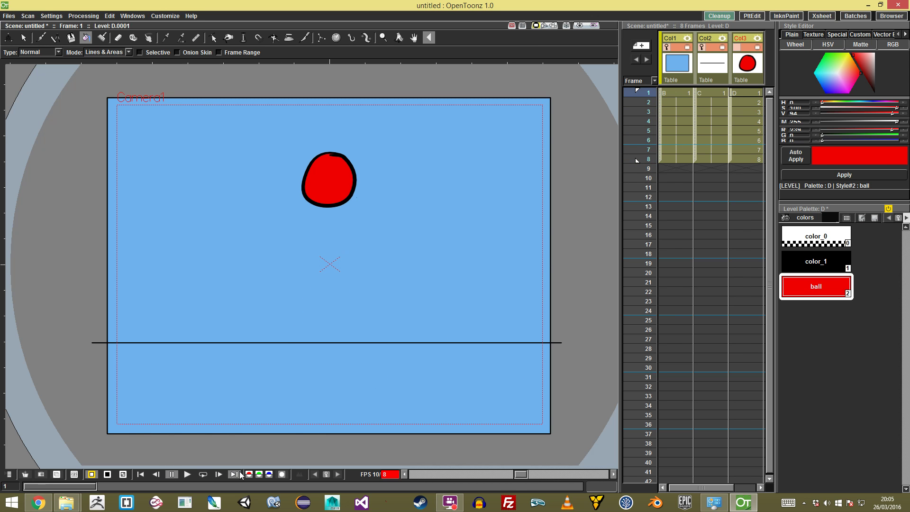
pyautogui.click(203, 474)
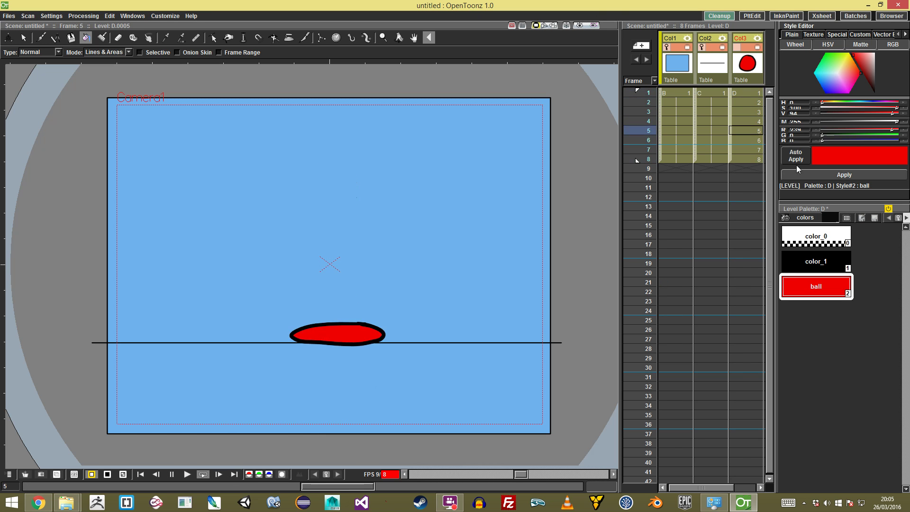
pyautogui.click(847, 72)
pyautogui.moveTo(847, 73)
pyautogui.mouseDown()
pyautogui.moveTo(827, 76)
pyautogui.moveTo(846, 79)
pyautogui.moveTo(829, 69)
pyautogui.moveTo(843, 80)
pyautogui.moveTo(849, 64)
pyautogui.moveTo(830, 70)
pyautogui.mouseUp()
pyautogui.click(827, 62)
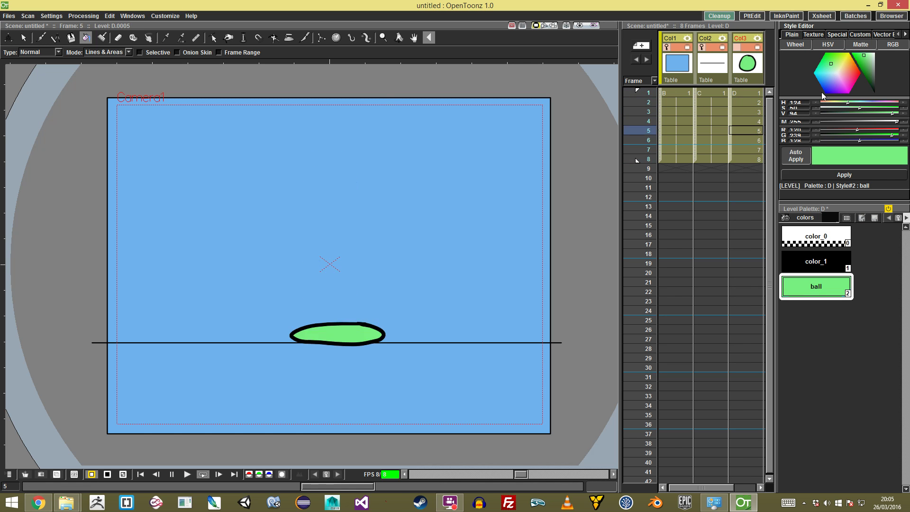
pyautogui.click(836, 81)
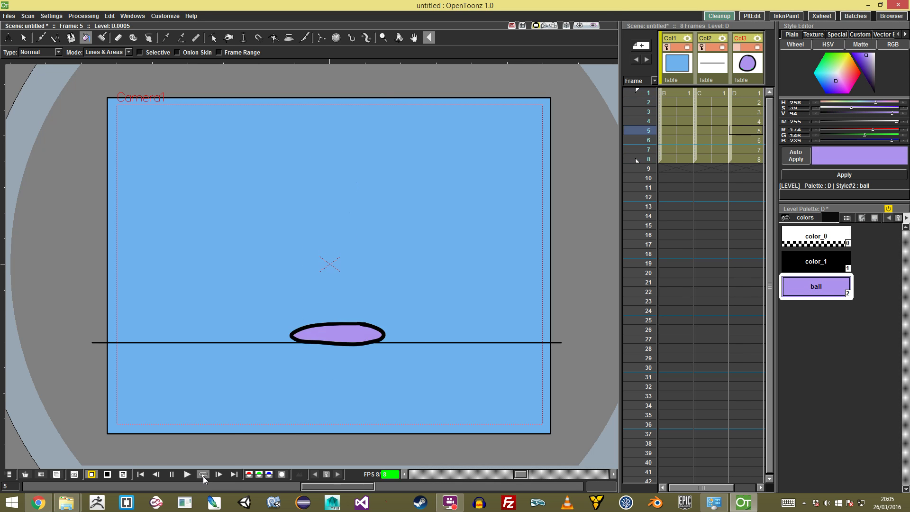
pyautogui.press('space')
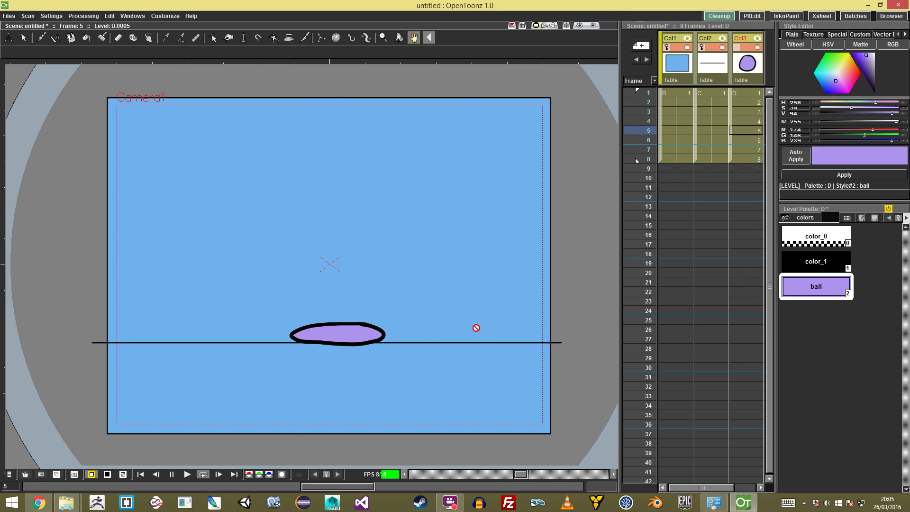
pyautogui.click(172, 474)
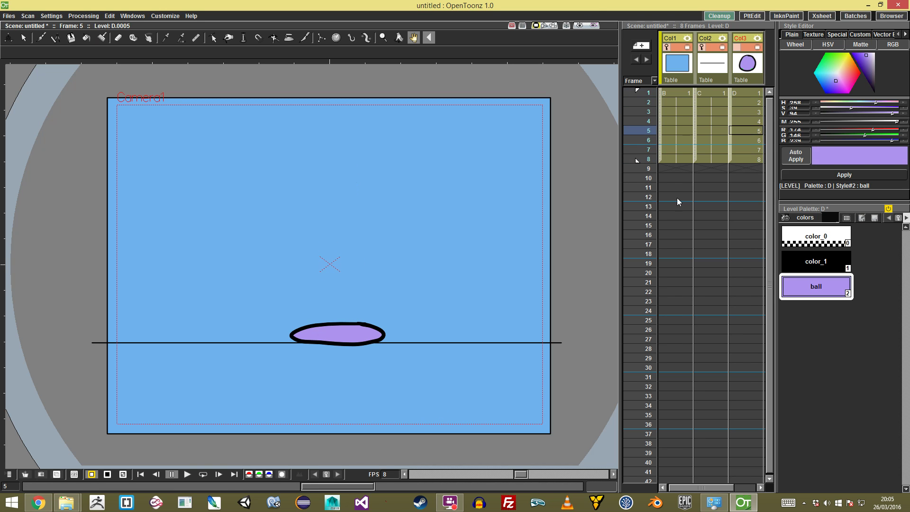
# Step back and forth through the eight Col3 frames to examine the ball's motion and fills.
pyautogui.click(750, 147)
pyautogui.click(757, 138)
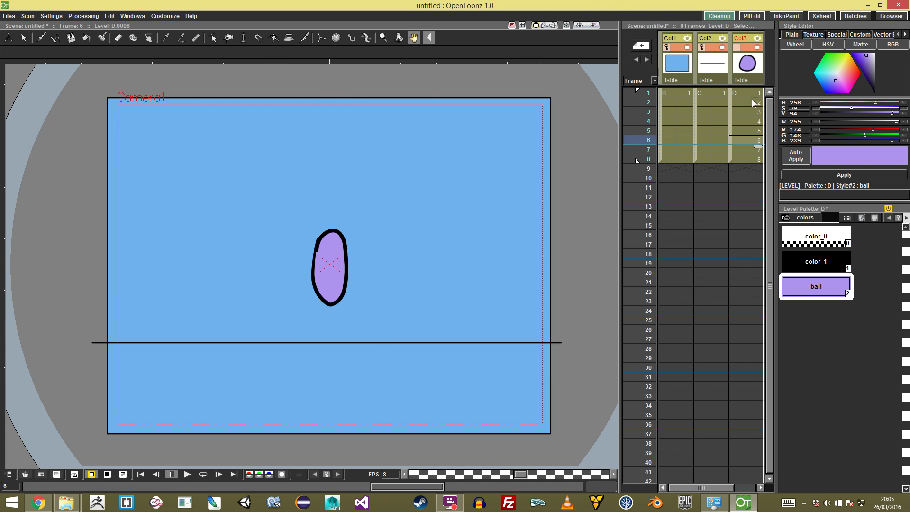
pyautogui.click(732, 93)
pyautogui.press('Down')
pyautogui.press('Down')
pyautogui.press('Down')
pyautogui.press('Down')
pyautogui.press('Down')
pyautogui.press('Down')
pyautogui.press('Down')
pyautogui.press('Down')
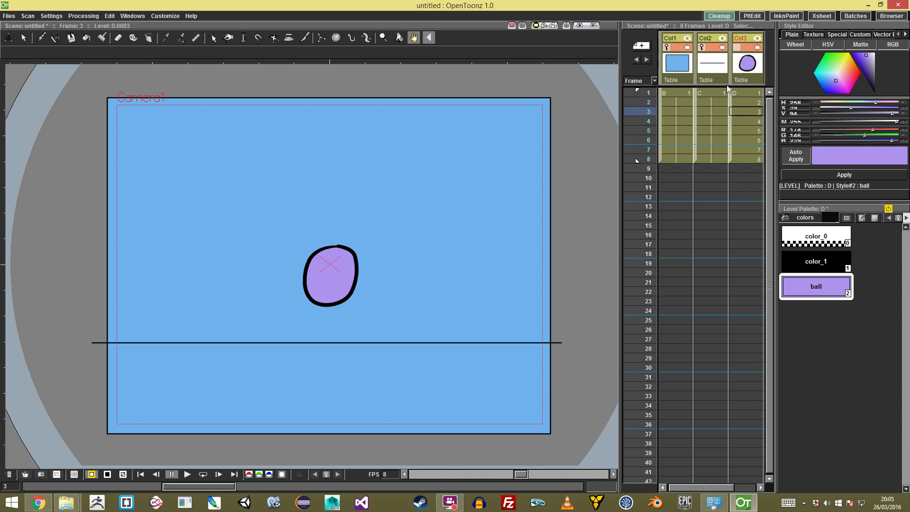
pyautogui.press('Up')
pyautogui.press('Up')
pyautogui.press('Up')
pyautogui.press('Up')
pyautogui.press('Up')
pyautogui.press('Up')
pyautogui.press('Up')
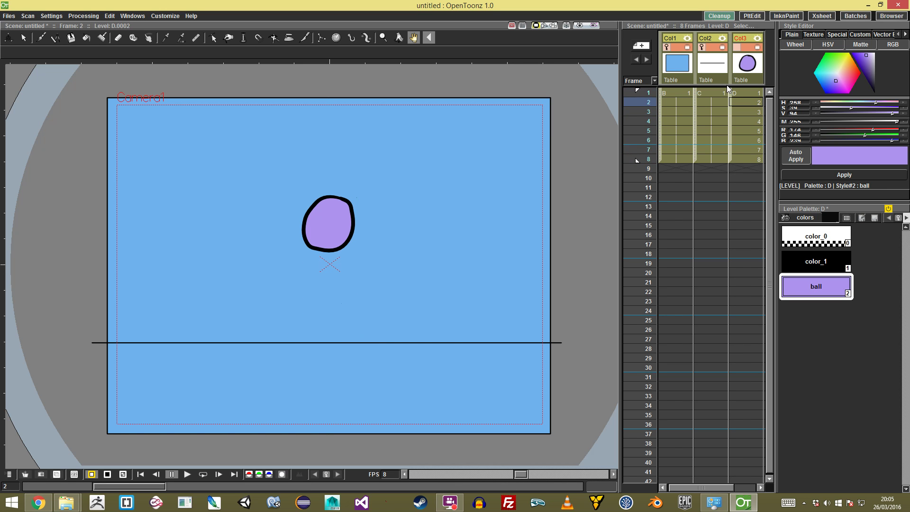
pyautogui.press('Down')
pyautogui.press('Down')
pyautogui.press('Down')
pyautogui.press('Down')
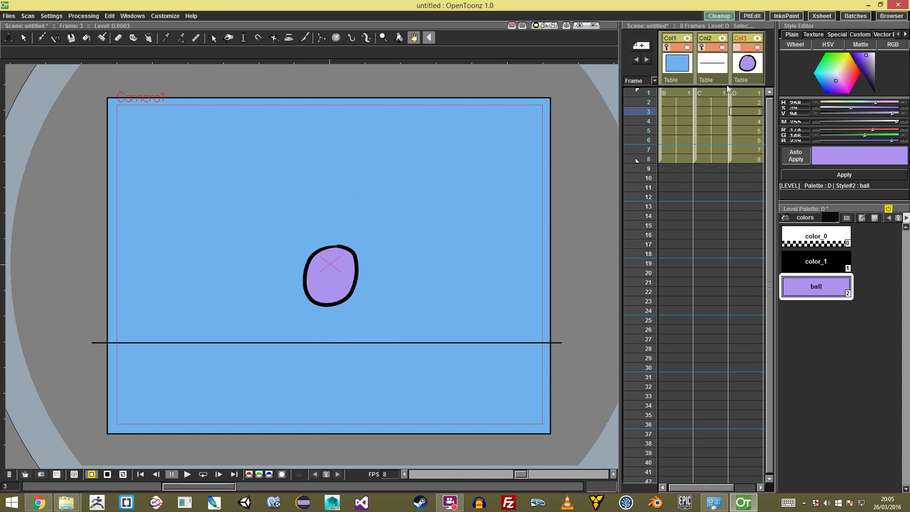
pyautogui.press('Up')
pyautogui.press('Up')
pyautogui.press('Up')
pyautogui.press('Up')
pyautogui.press('Up')
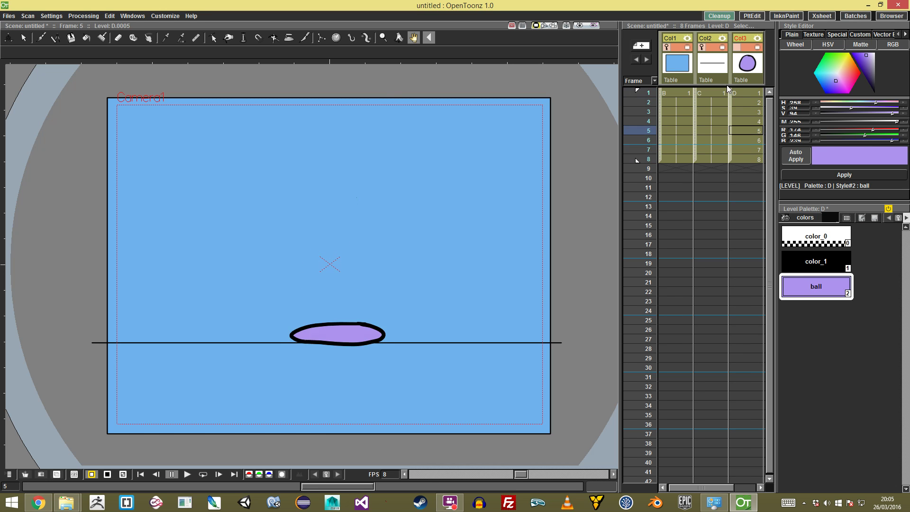
pyautogui.press('Down')
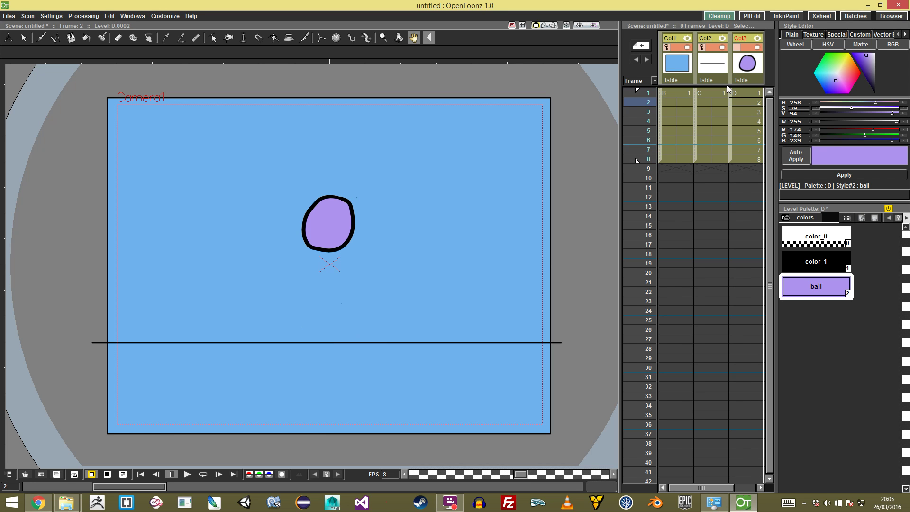
# Save the ball level D under its current name.
pyautogui.click(10, 16)
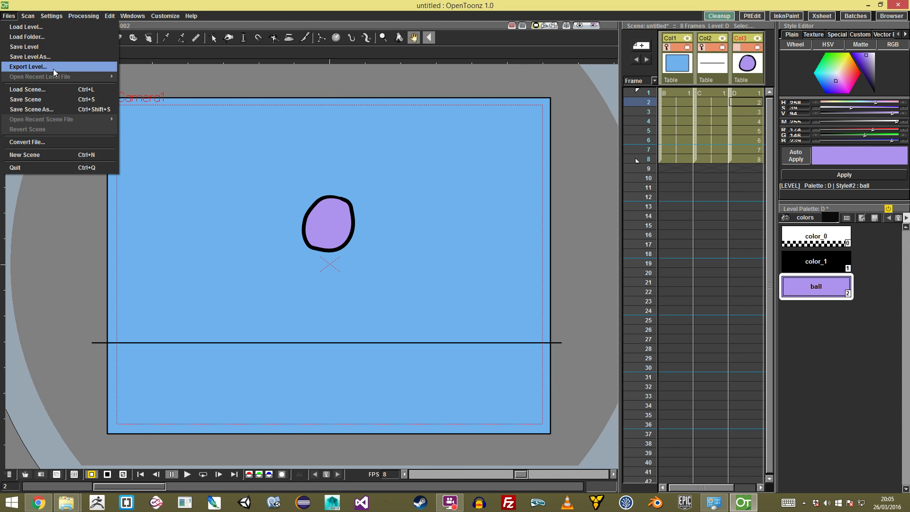
pyautogui.click(67, 47)
pyautogui.click(10, 17)
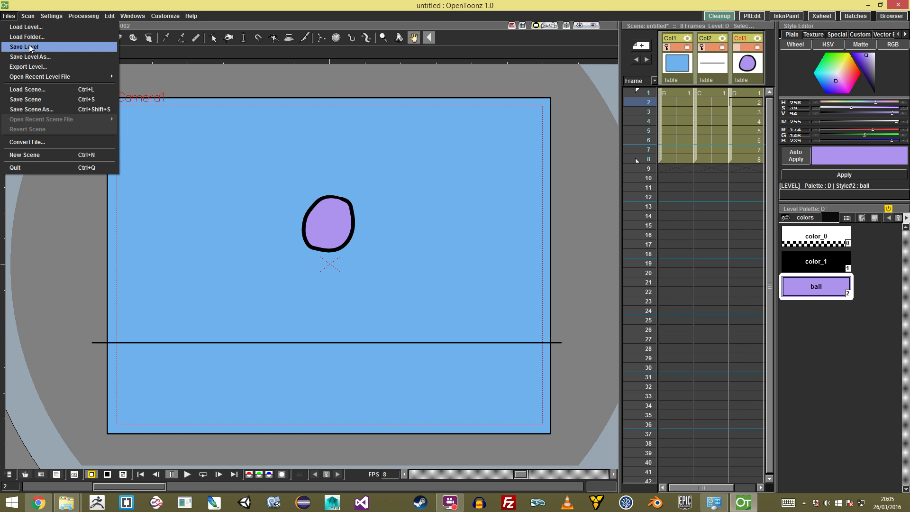
pyautogui.click(29, 49)
# Save the scene as BouncingBall in the sandbox scenes folder, and save the level again.
pyautogui.click(10, 16)
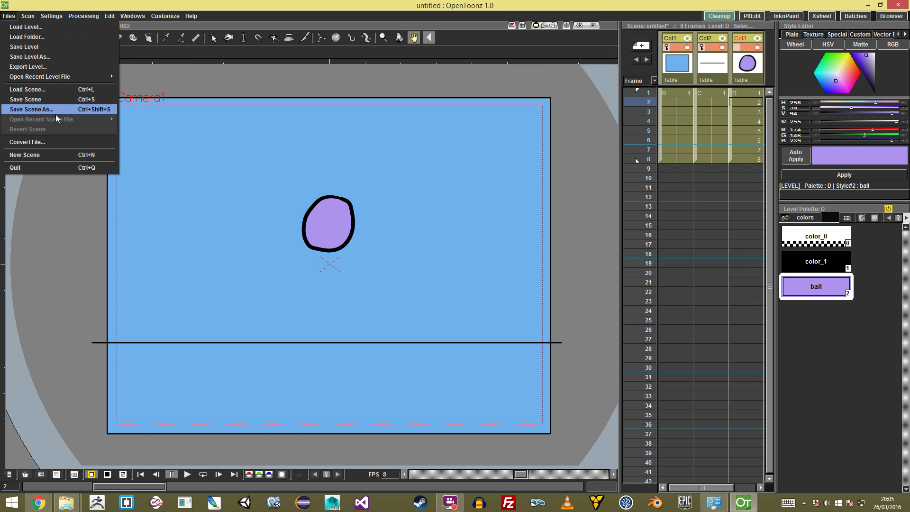
pyautogui.click(60, 101)
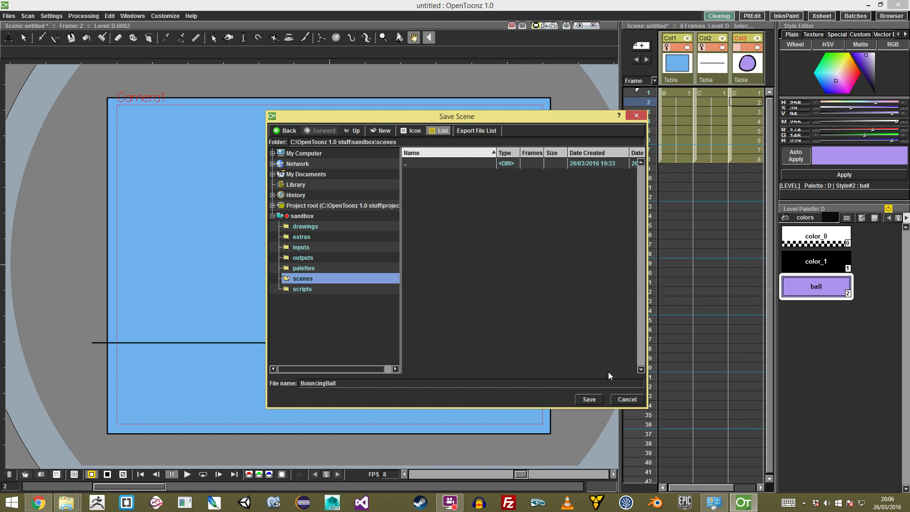
pyautogui.click(590, 400)
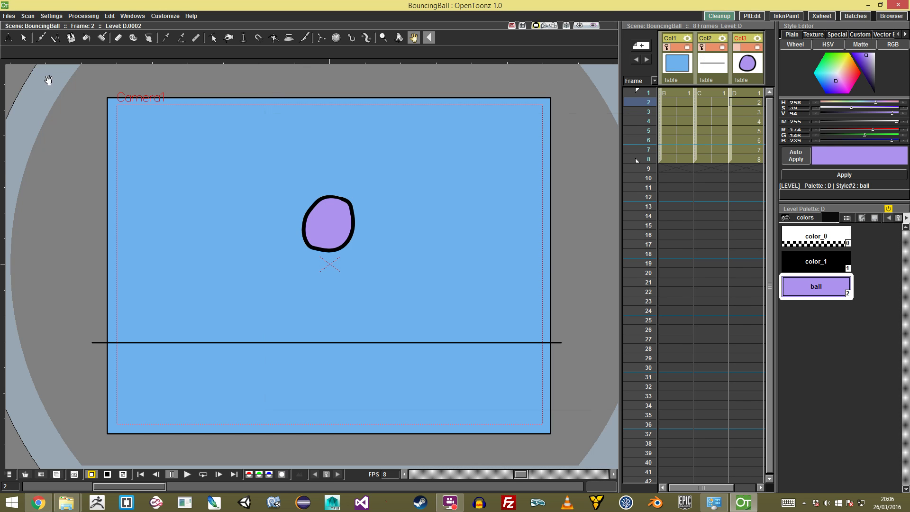
pyautogui.click(9, 16)
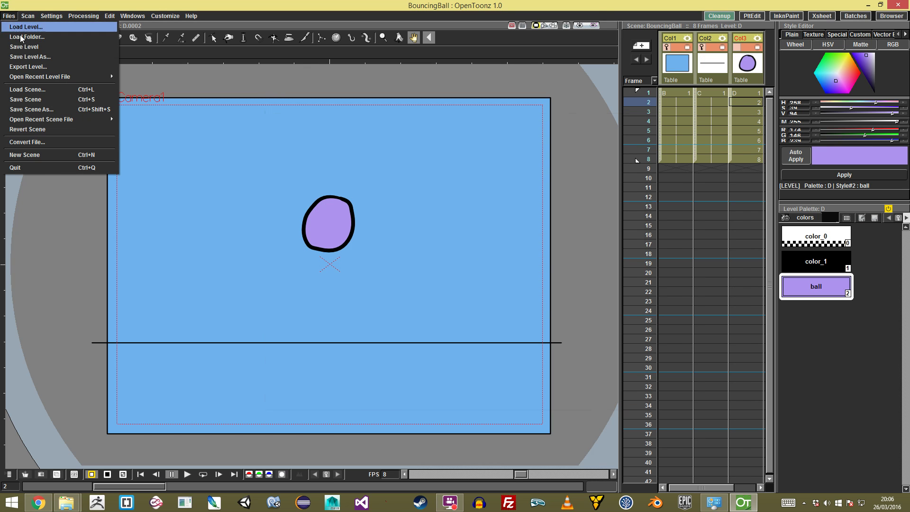
pyautogui.click(47, 47)
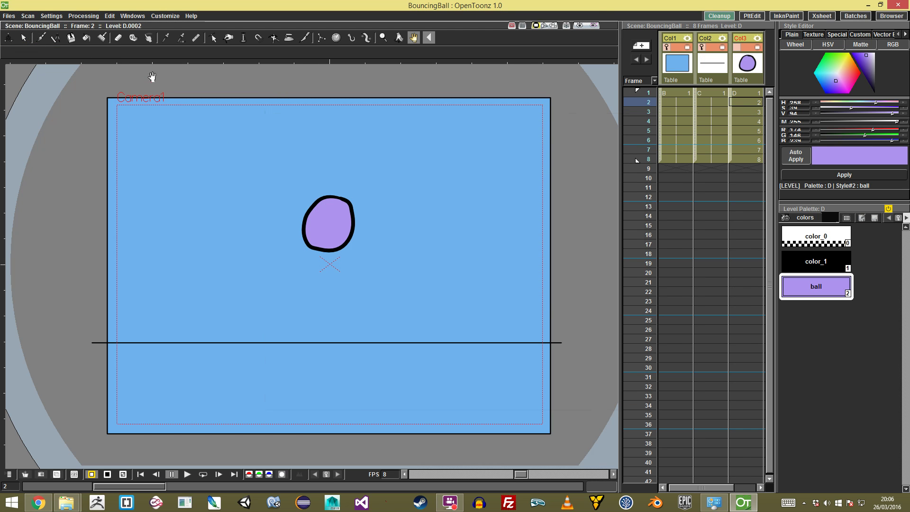
# Save the Col3 ball level under the new name BoucingBall in the sandbox drawings folder.
pyautogui.click(749, 92)
pyautogui.click(9, 15)
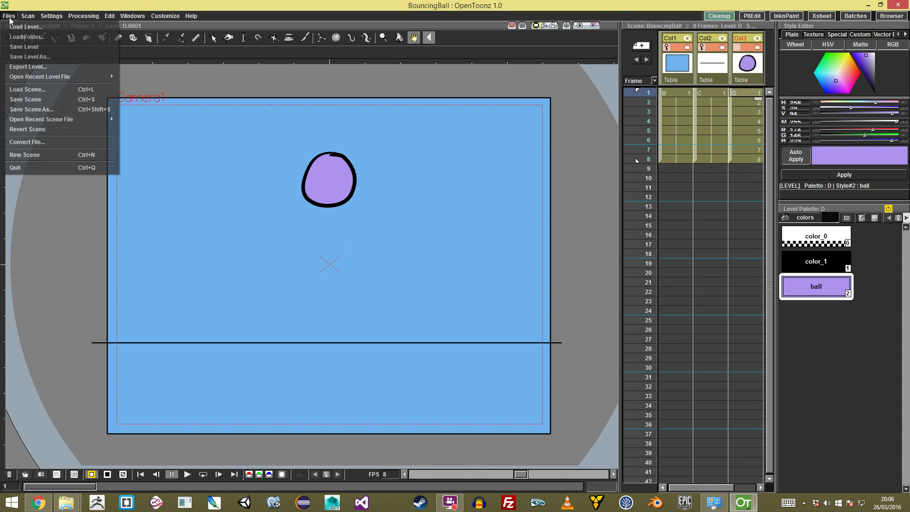
pyautogui.click(55, 56)
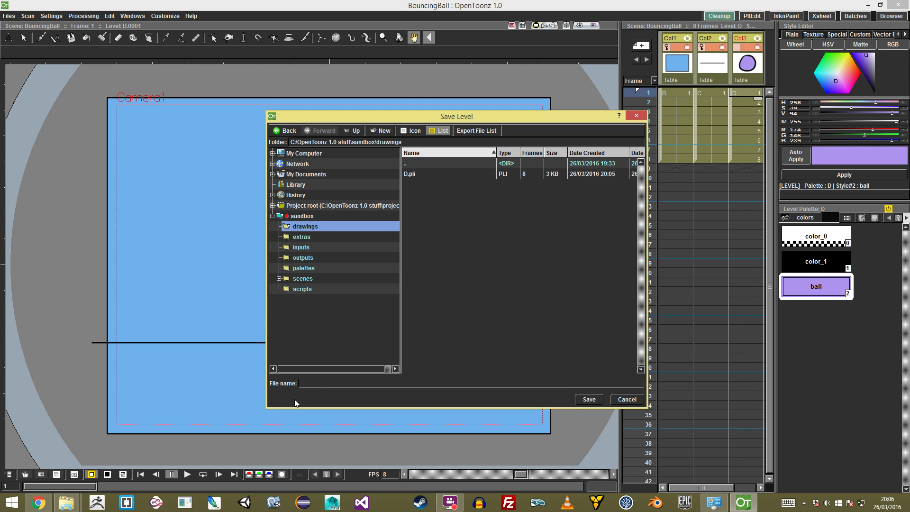
pyautogui.click(321, 383)
pyautogui.click(589, 399)
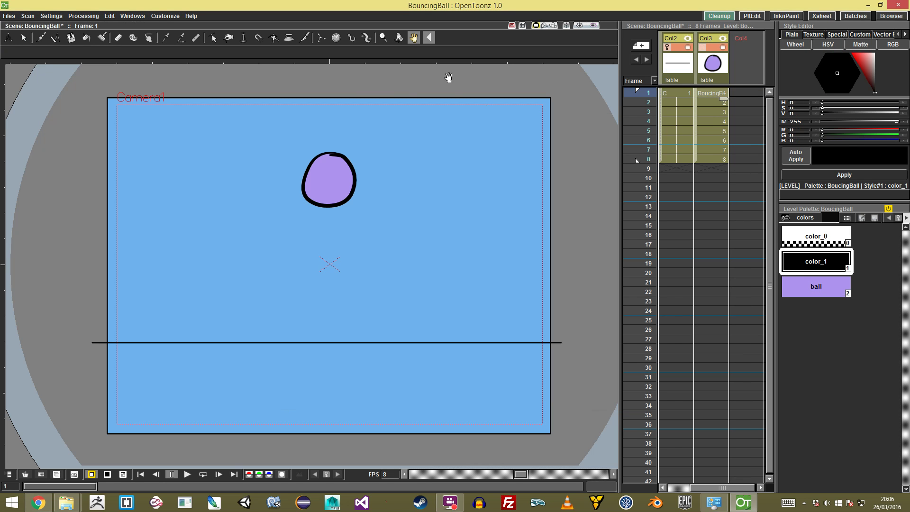
# Create a new empty scene in place of BouncingBall, answering the question about its modifications.
pyautogui.click(8, 15)
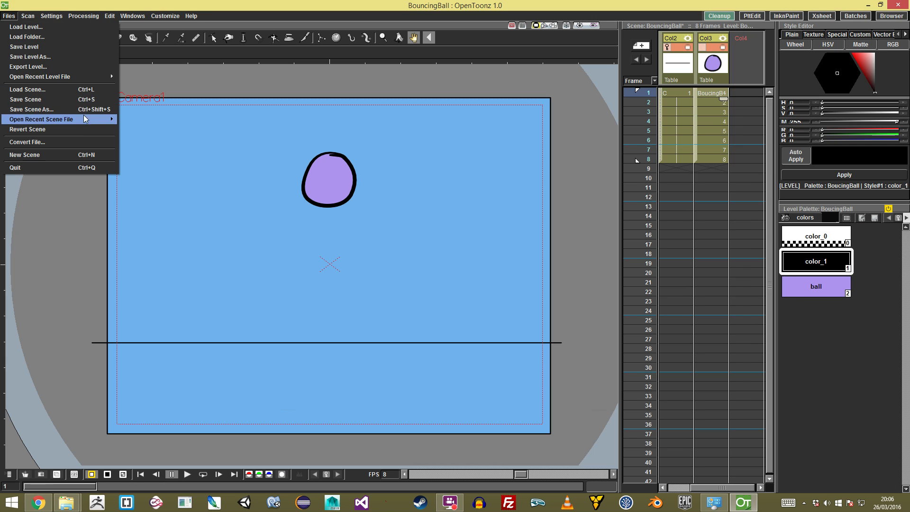
pyautogui.click(81, 154)
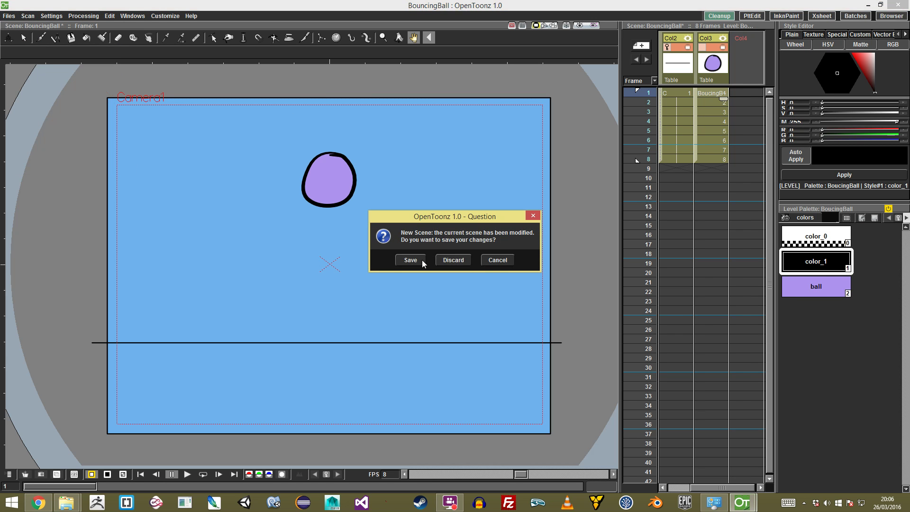
pyautogui.click(436, 260)
pyautogui.click(429, 276)
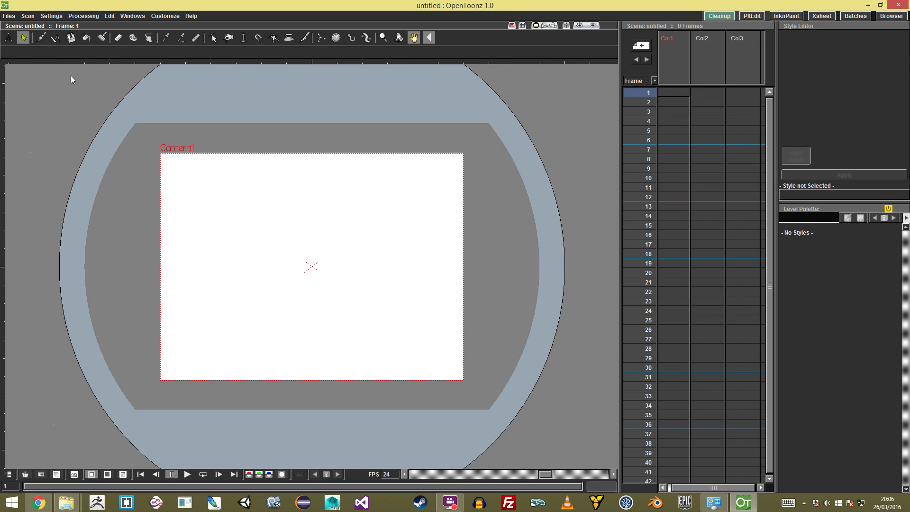
# Reopen the recently used BouncingBall scene.
pyautogui.click(8, 16)
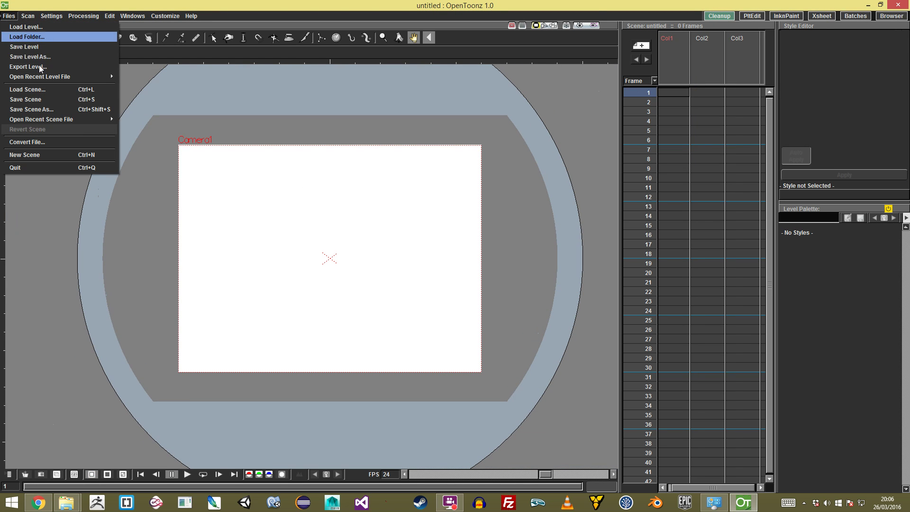
pyautogui.moveTo(93, 118)
pyautogui.click(156, 121)
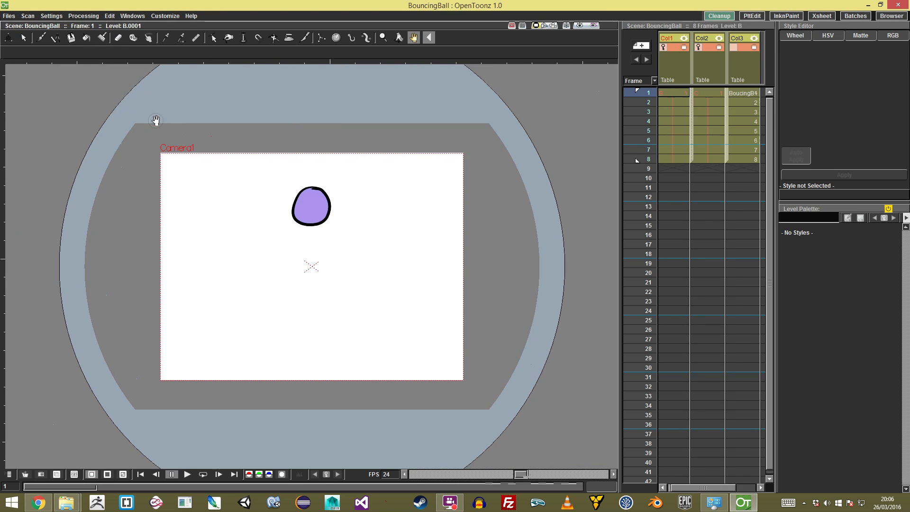
# Check whether Col1, Col2 and Col3 still contain their drawings in the reopened scene.
pyautogui.click(712, 55)
pyautogui.click(676, 67)
pyautogui.click(712, 69)
pyautogui.click(742, 65)
pyautogui.click(710, 39)
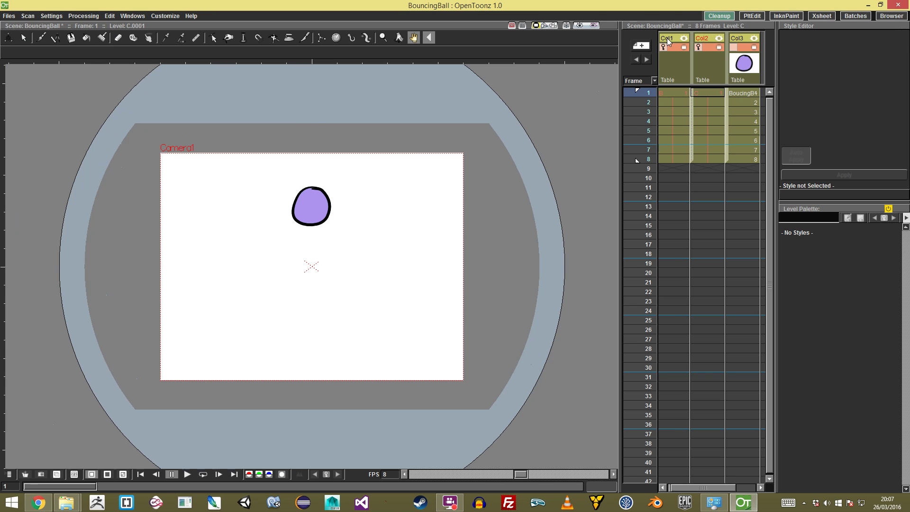
# Delete the two broken background columns, Col1 and Col2, keeping the ball column.
pyautogui.click(704, 71)
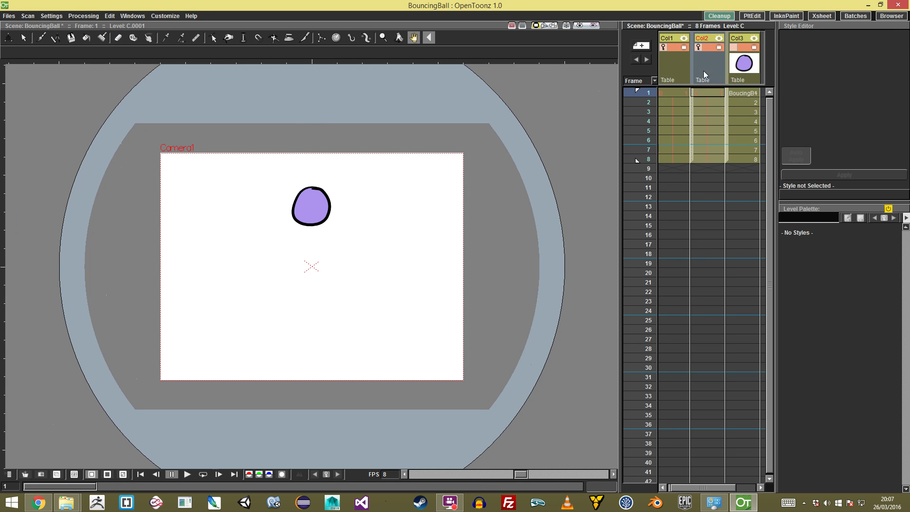
pyautogui.click(687, 66)
pyautogui.click(703, 60)
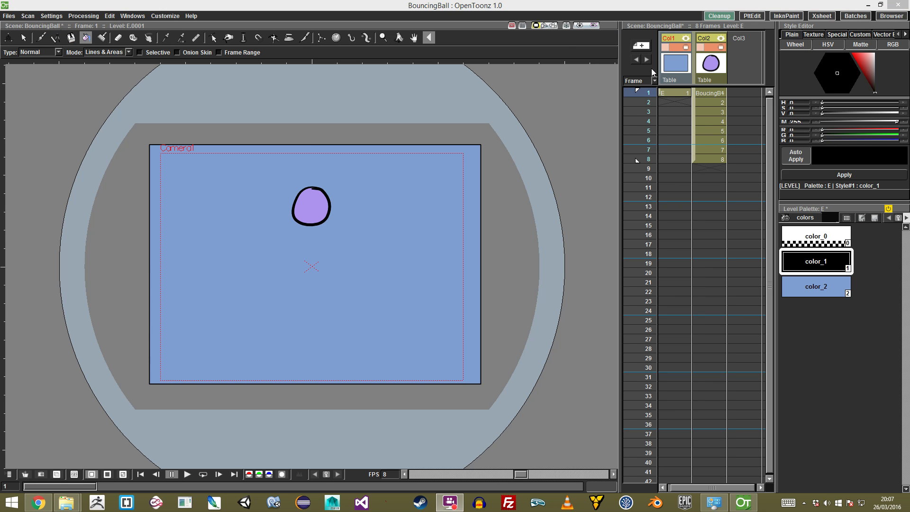
# Extend the blue background drawing E in Col1 through frame 8 and save its level.
pyautogui.click(677, 95)
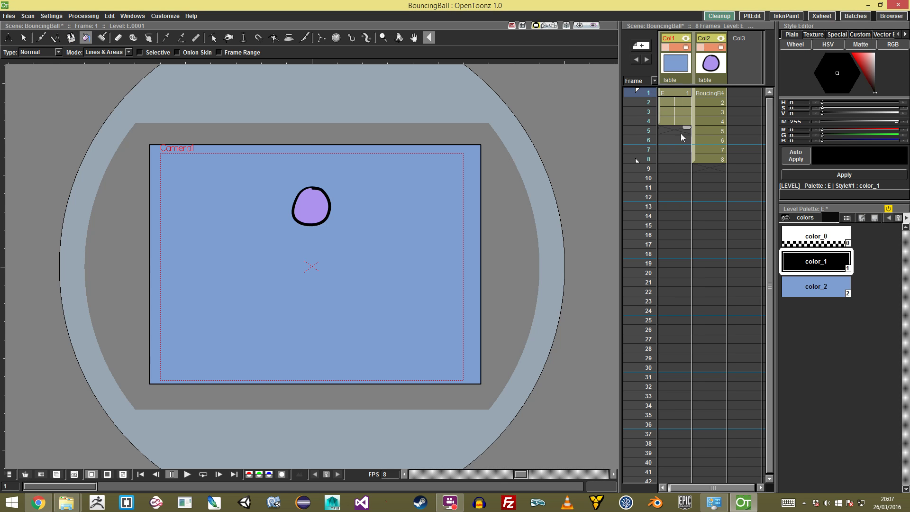
pyautogui.click(9, 16)
pyautogui.click(72, 47)
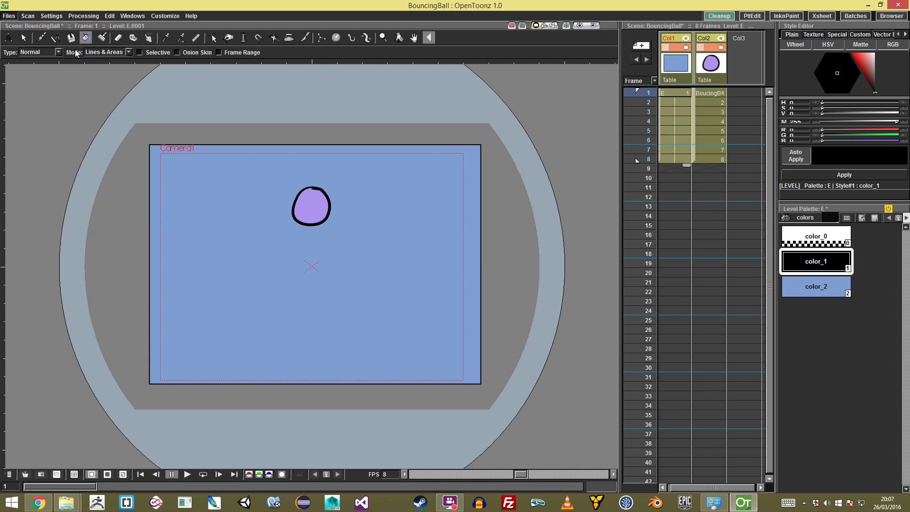
pyautogui.click(9, 16)
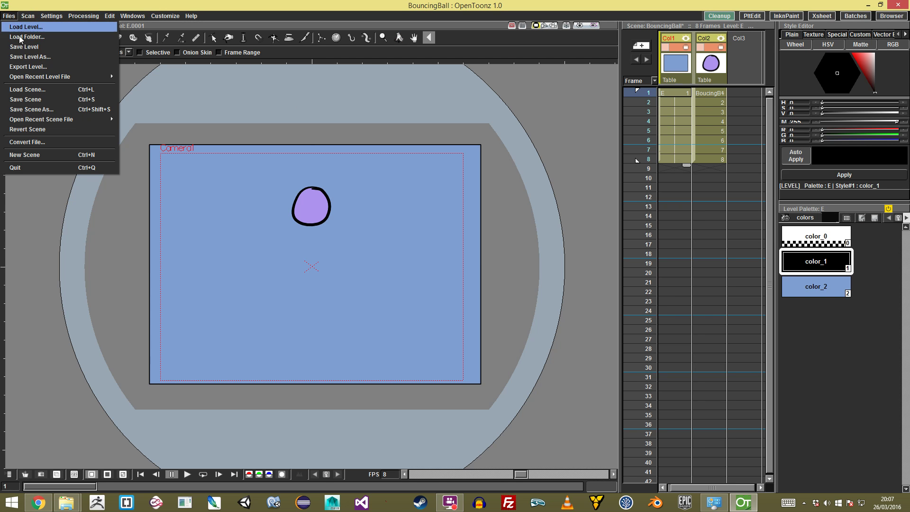
pyautogui.click(32, 48)
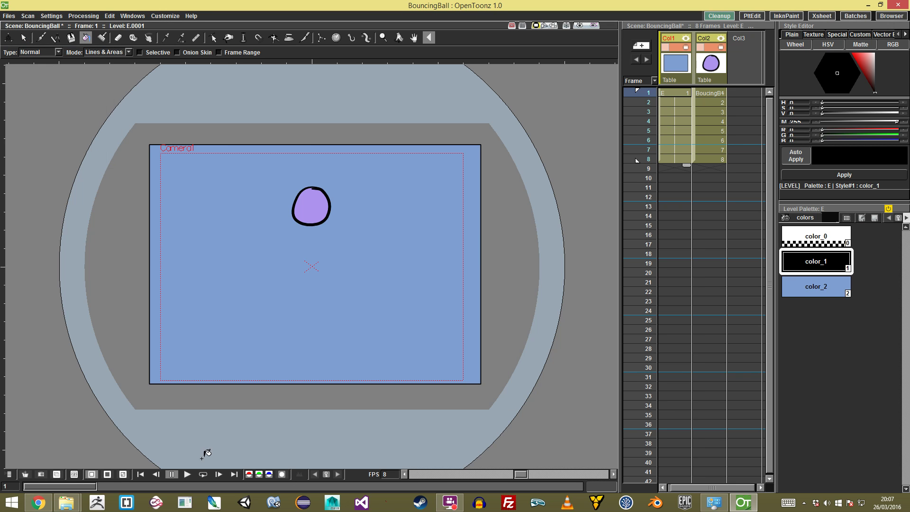
# Play the bouncing ball over the blue background in a loop, stop playback, and save the scene.
pyautogui.click(202, 475)
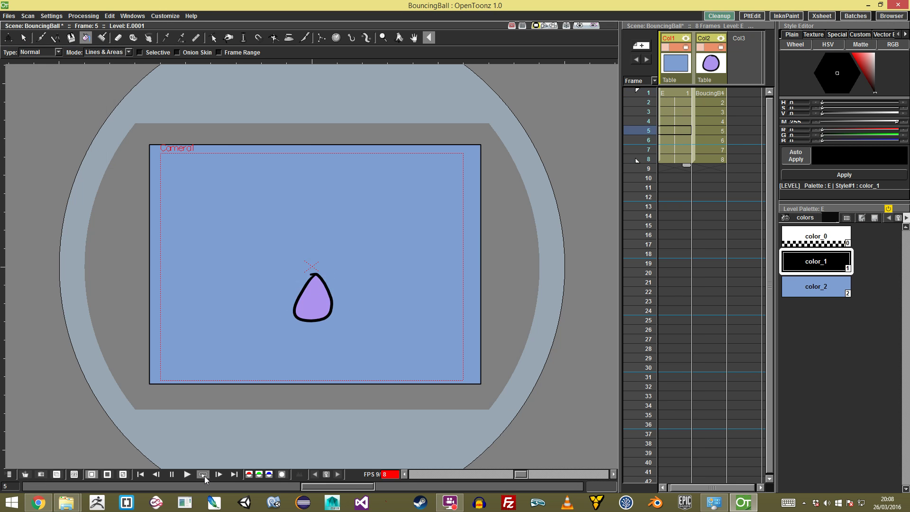
pyautogui.press('space')
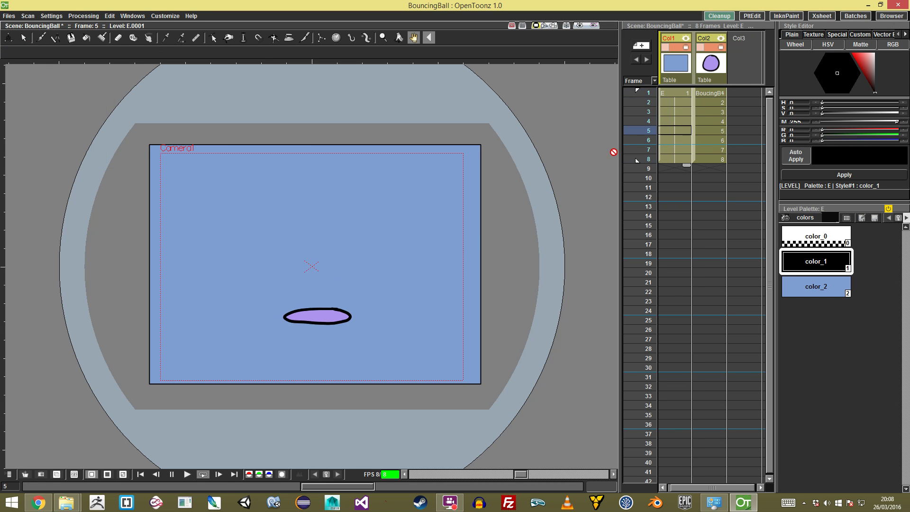
pyautogui.click(172, 475)
pyautogui.hotkey('ctrl', 's')
# Look through the Preferences categories, including Interface, Loading, Drawing, Xsheet, Animation, Onion Skin, Version Control and General, and close the dialog.
pyautogui.click(122, 18)
pyautogui.click(168, 26)
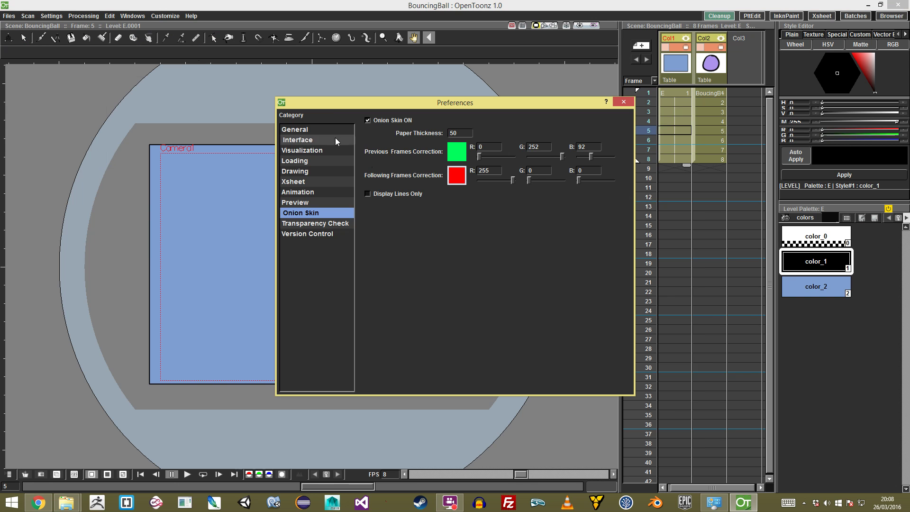
pyautogui.click(320, 151)
pyautogui.click(321, 140)
pyautogui.click(323, 150)
pyautogui.click(321, 161)
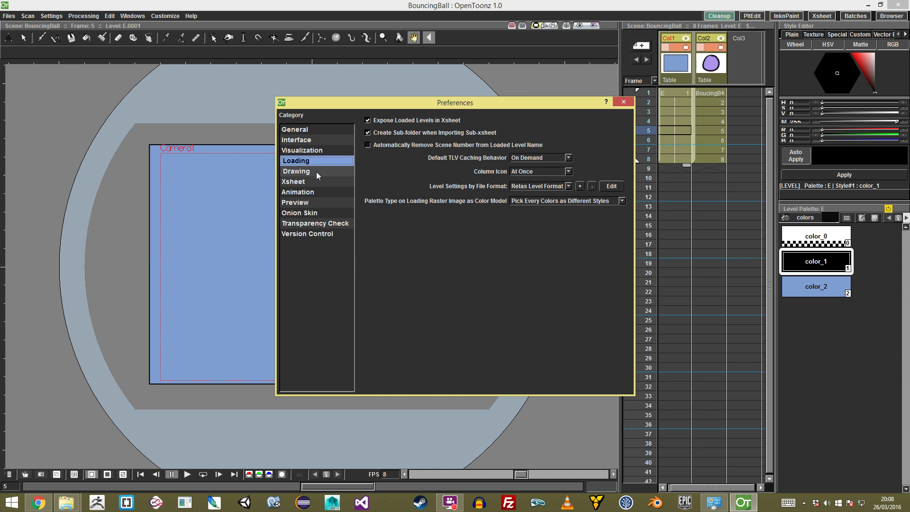
pyautogui.click(316, 171)
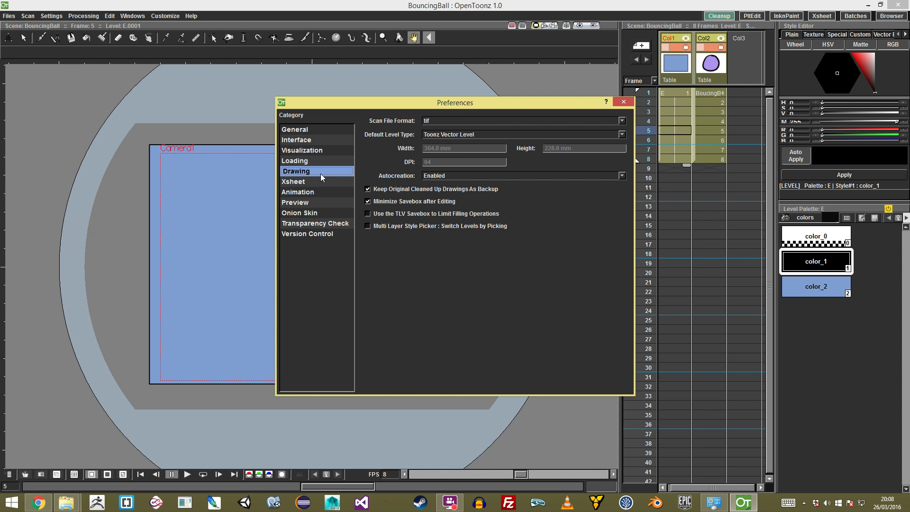
pyautogui.click(316, 184)
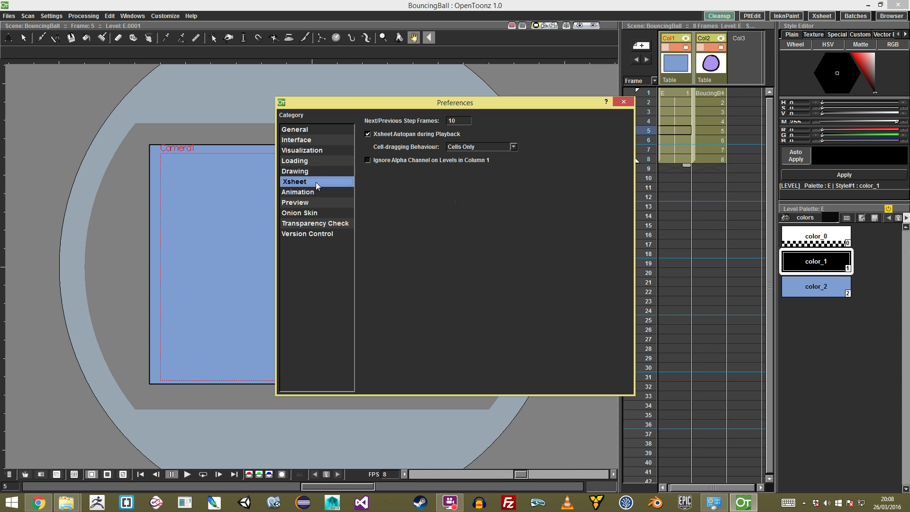
pyautogui.click(315, 196)
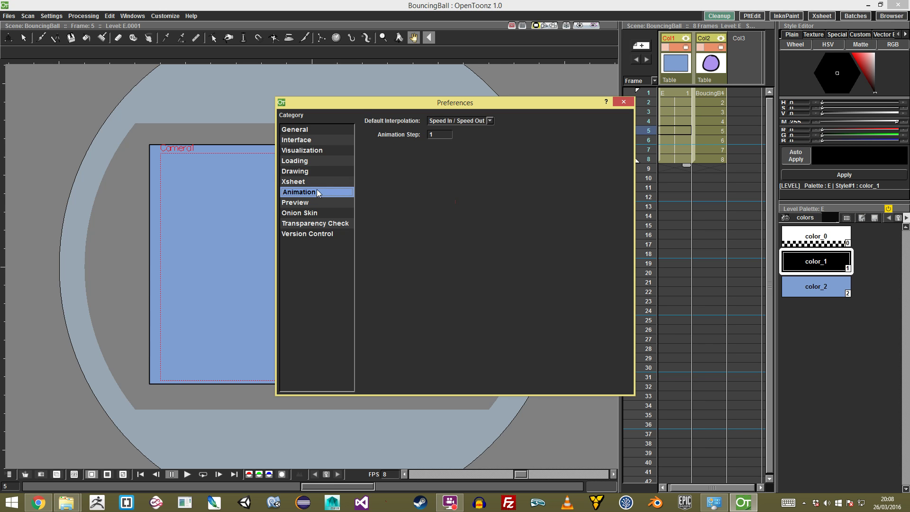
pyautogui.click(317, 203)
pyautogui.click(316, 214)
pyautogui.click(317, 223)
pyautogui.click(316, 233)
pyautogui.click(322, 132)
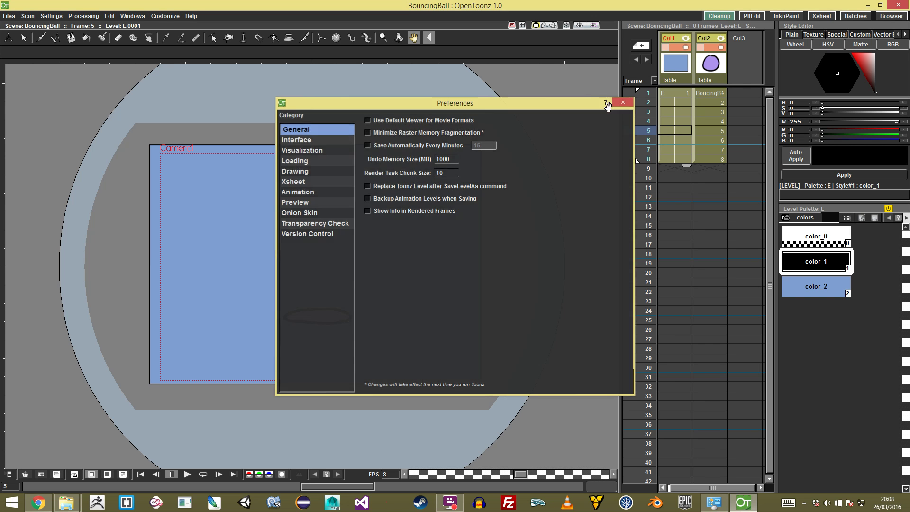
pyautogui.click(616, 106)
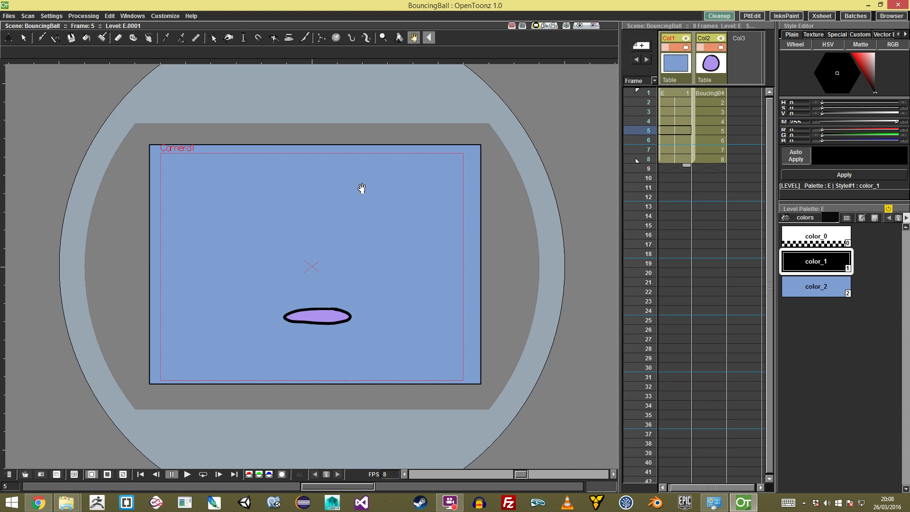
# Revert the BouncingBall scene to its saved version and check it with a looped playback.
pyautogui.click(10, 16)
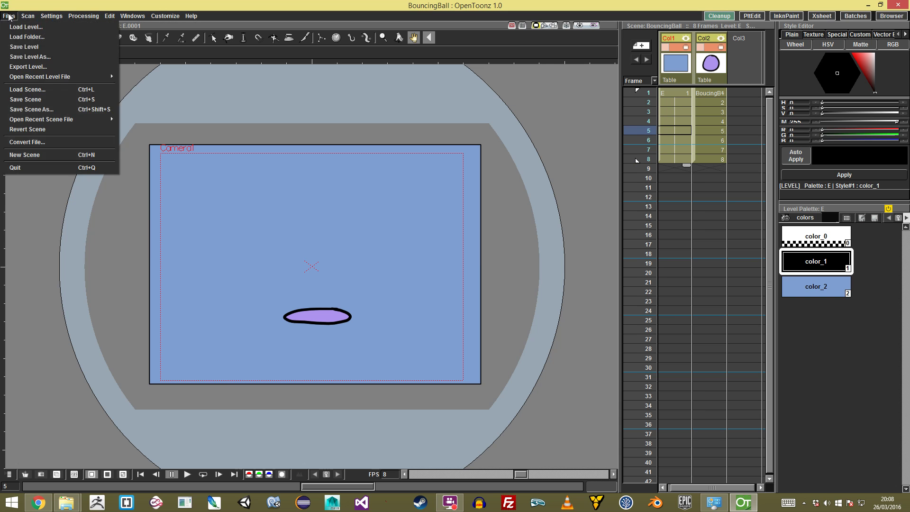
pyautogui.click(80, 129)
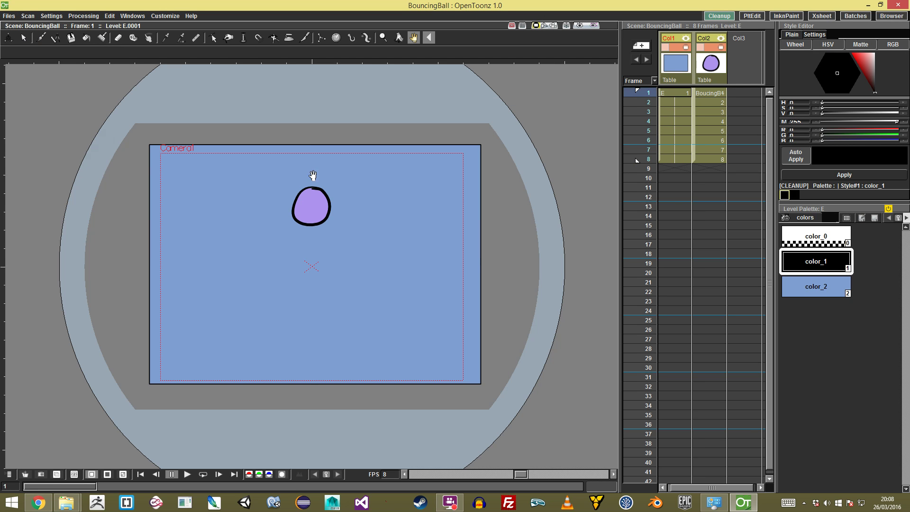
pyautogui.click(202, 474)
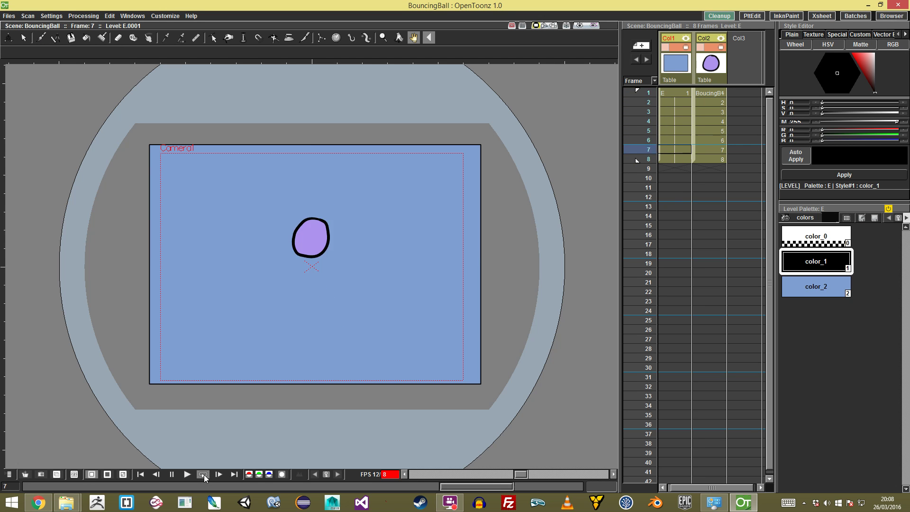
pyautogui.click(172, 474)
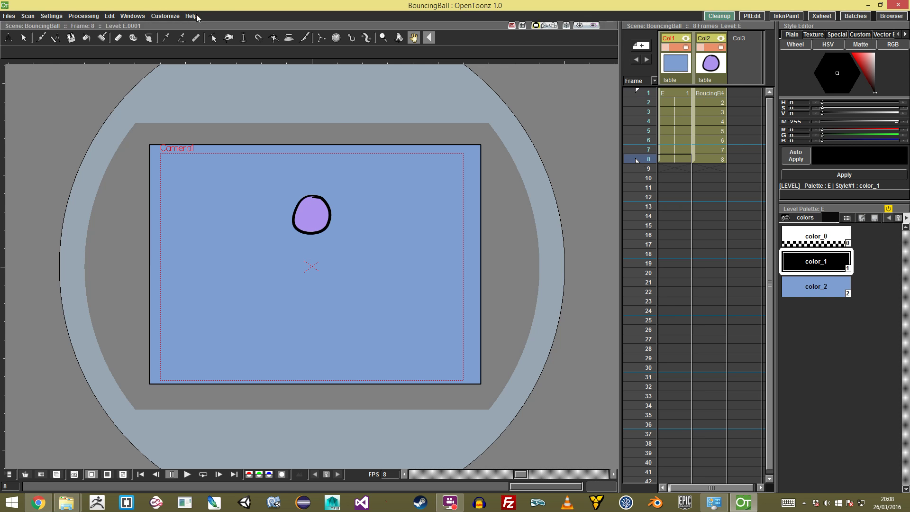
# Open the output settings and set the BouncingBall output file format to mov.
pyautogui.click(9, 15)
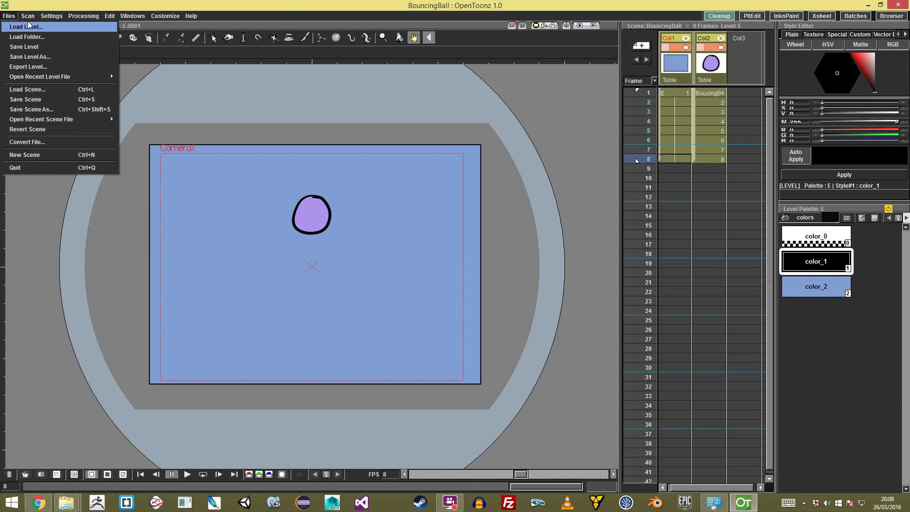
pyautogui.moveTo(60, 18)
pyautogui.click(75, 40)
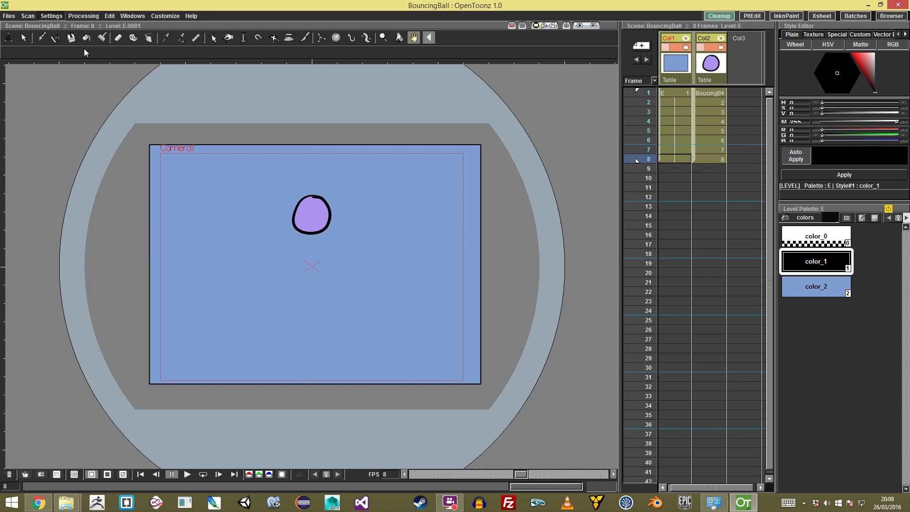
pyautogui.moveTo(545, 243); pyautogui.dragTo(394, 86)
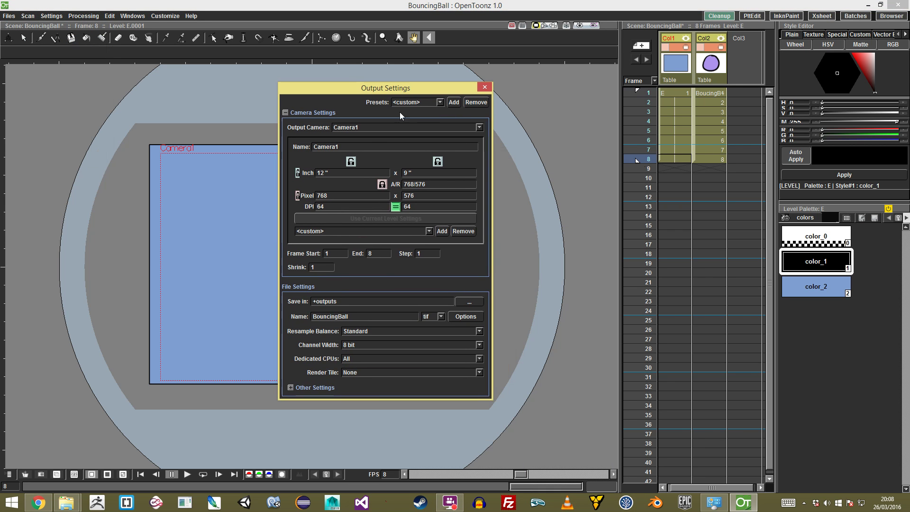
pyautogui.moveTo(374, 303); pyautogui.dragTo(317, 301)
pyautogui.click(440, 316)
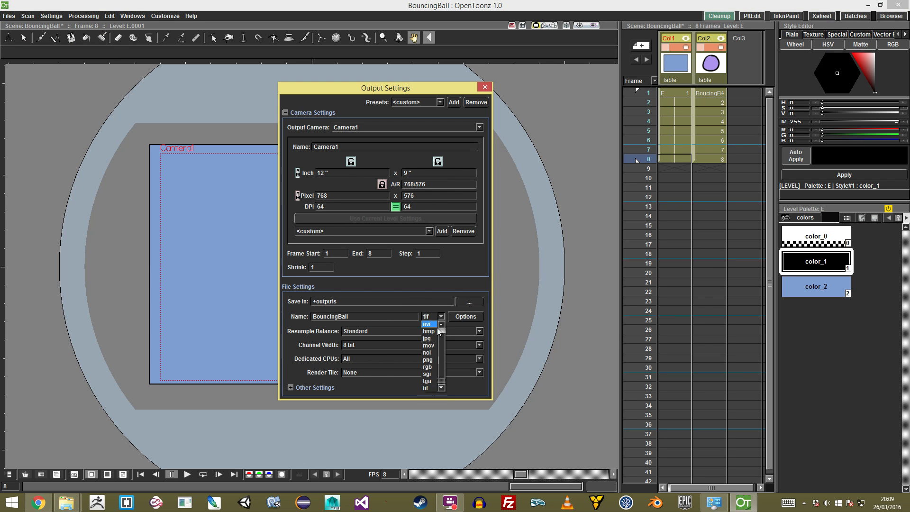
pyautogui.click(429, 346)
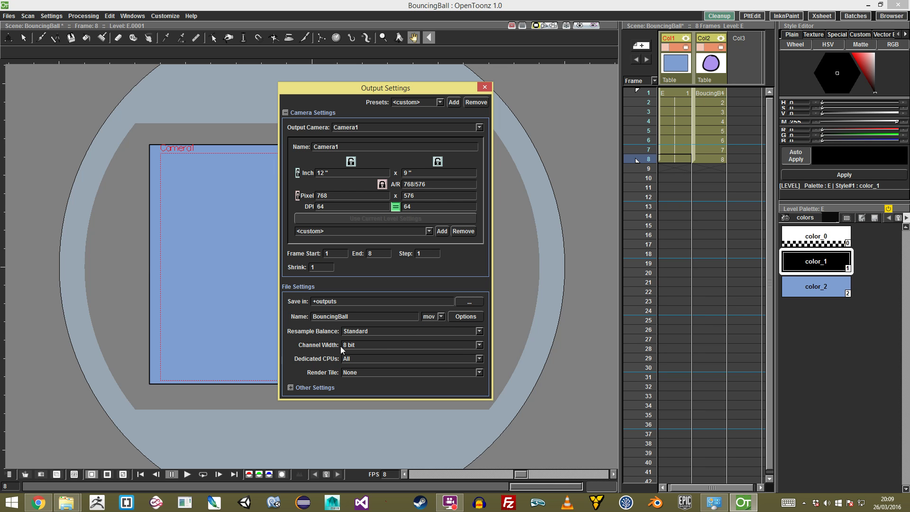
# Examine the channel width, the camera size presets, and the gamma, frame rate and stretch values in the output settings.
pyautogui.click(370, 346)
pyautogui.click(377, 345)
pyautogui.click(425, 231)
pyautogui.click(424, 231)
pyautogui.click(424, 232)
pyautogui.click(425, 232)
pyautogui.click(285, 113)
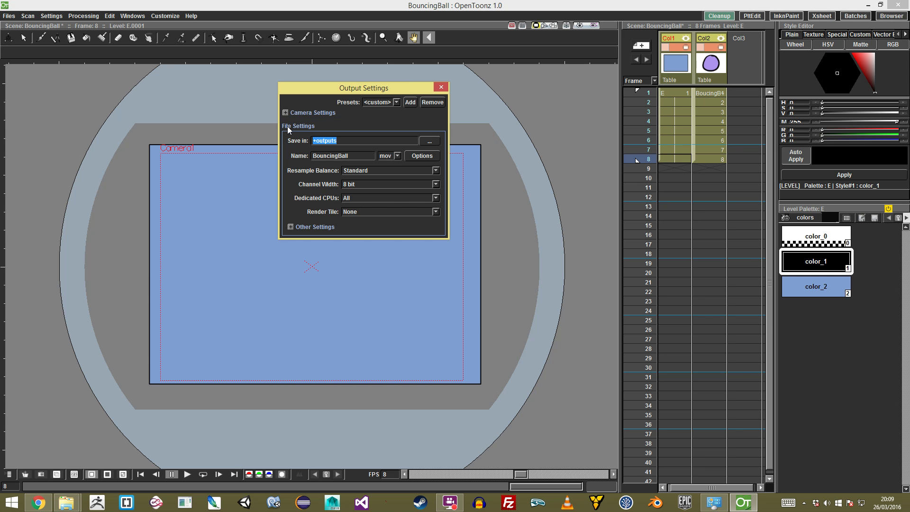
pyautogui.click(290, 227)
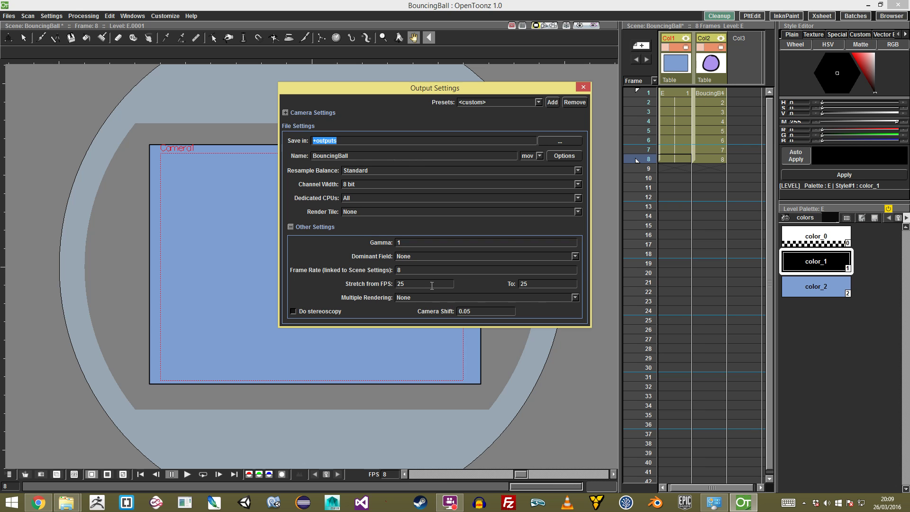
pyautogui.click(412, 271)
pyautogui.doubleClick(411, 284)
pyautogui.moveTo(405, 246); pyautogui.dragTo(370, 253)
pyautogui.click(303, 228)
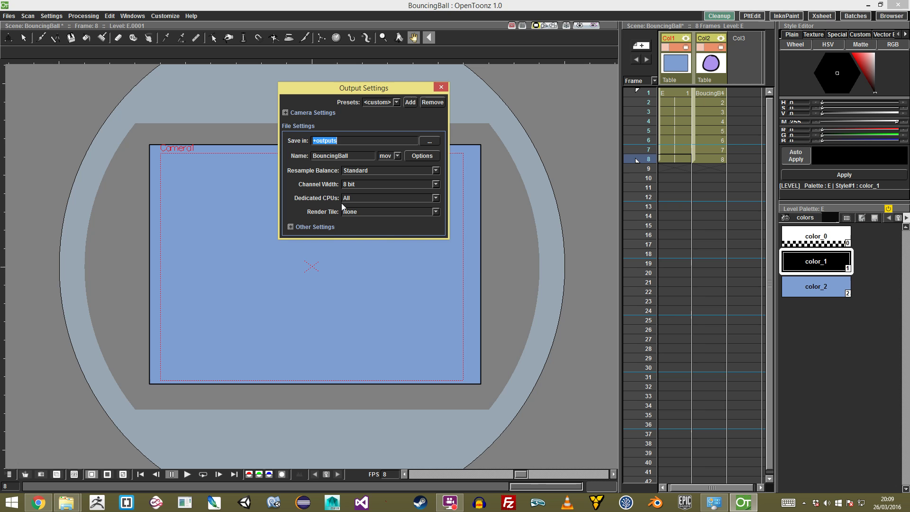
# Save the output settings as a preset named Mov, select it, and close the settings.
pyautogui.click(411, 103)
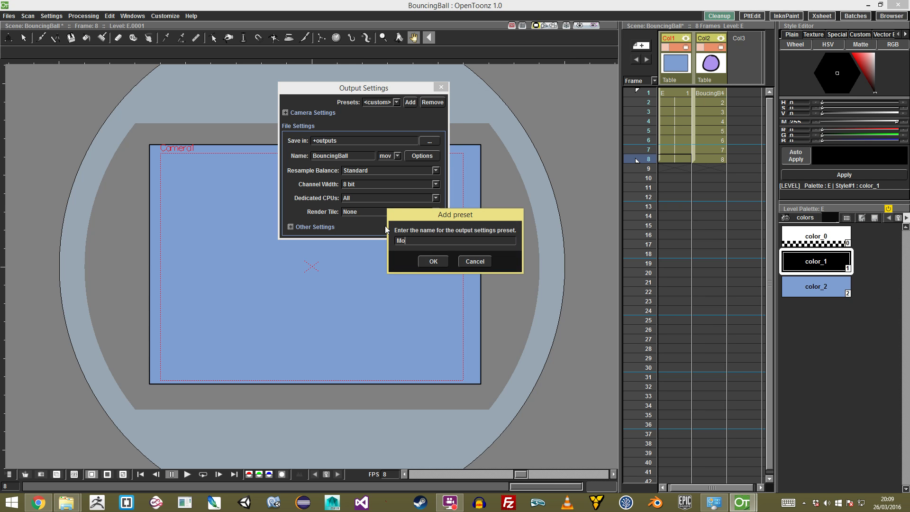
pyautogui.click(433, 261)
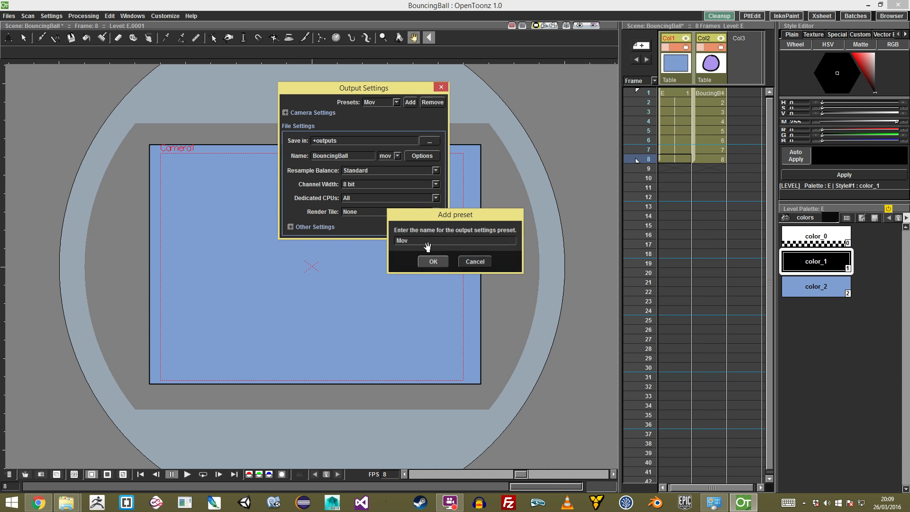
pyautogui.click(388, 101)
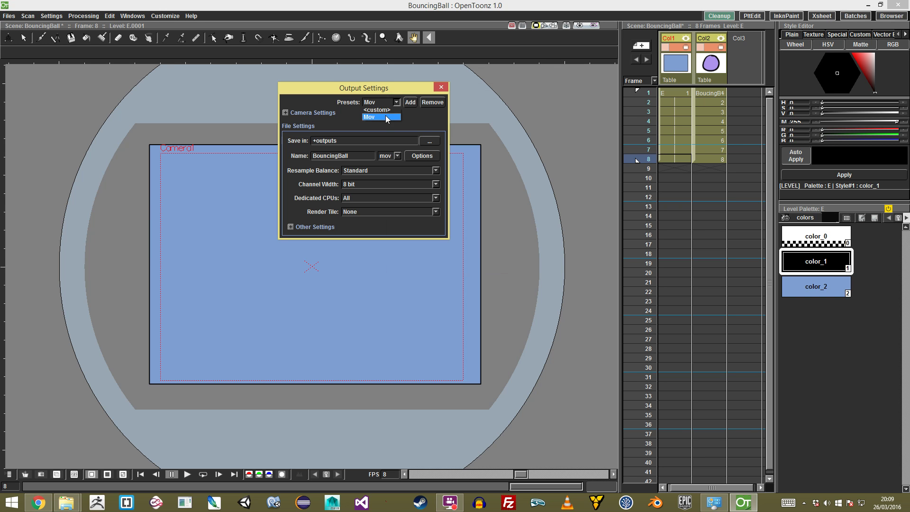
pyautogui.click(385, 115)
pyautogui.click(441, 89)
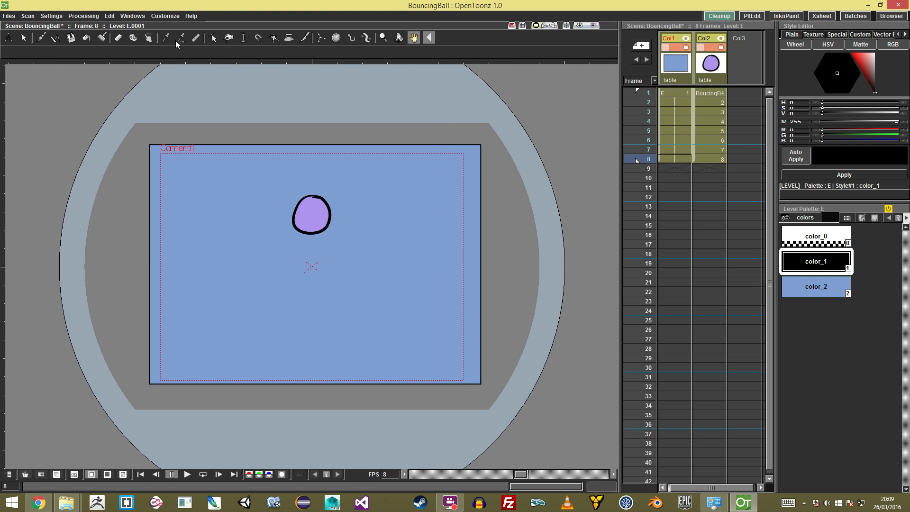
# Add the BouncingBall.tnz scene from the sandbox scenes folder to the batch list as a render task and view its command line.
pyautogui.click(865, 18)
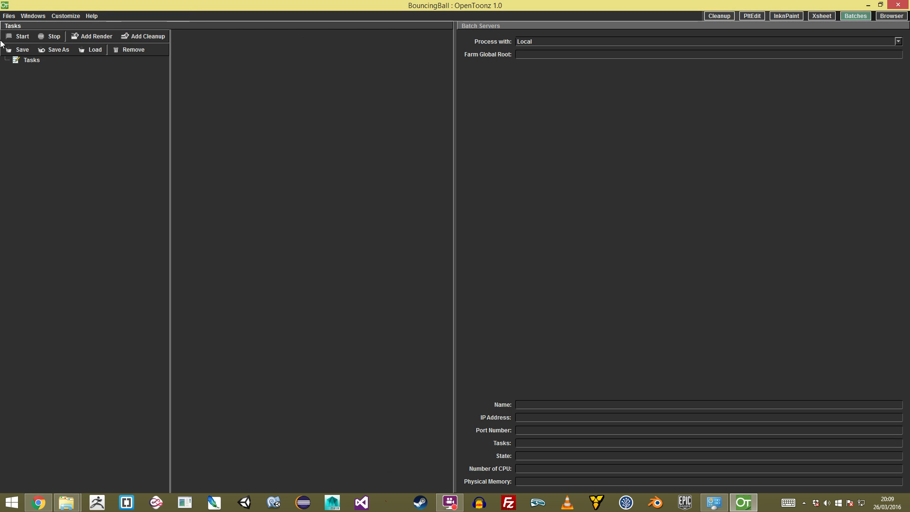
pyautogui.click(33, 61)
pyautogui.rightClick(41, 65)
pyautogui.click(75, 95)
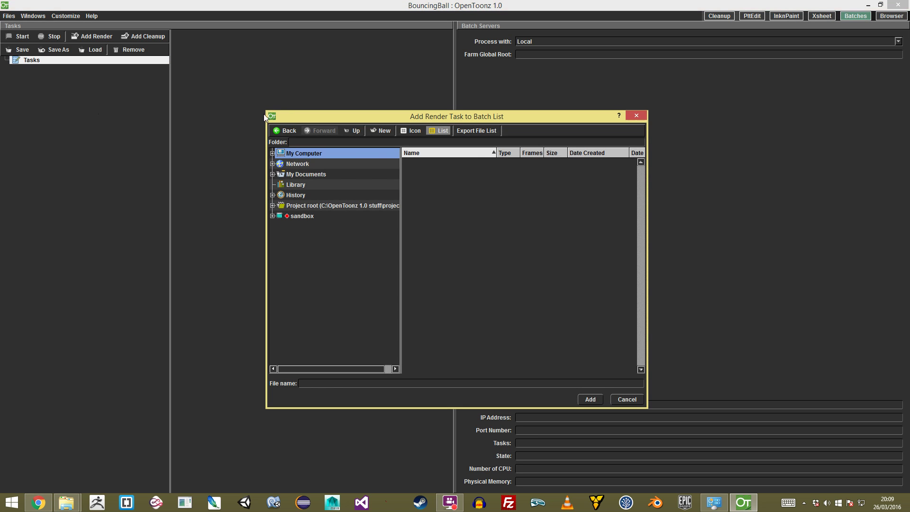
pyautogui.click(303, 217)
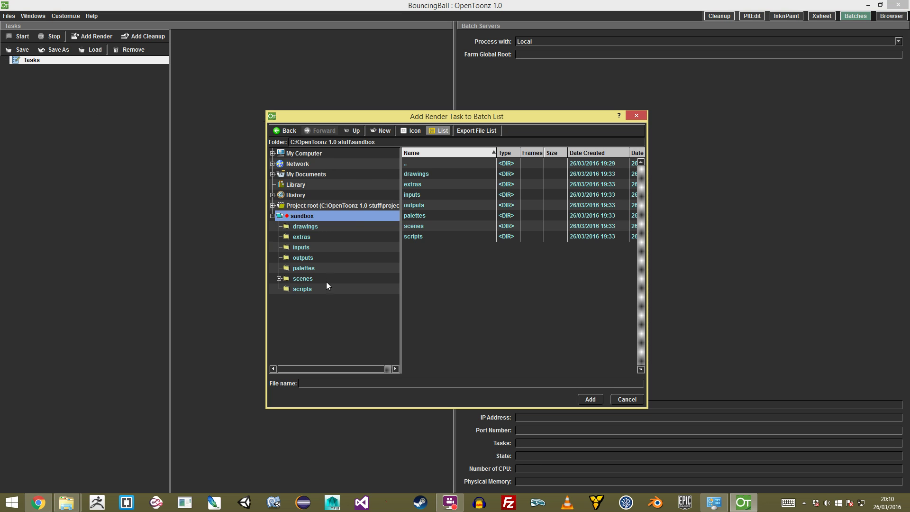
pyautogui.click(353, 281)
pyautogui.click(438, 186)
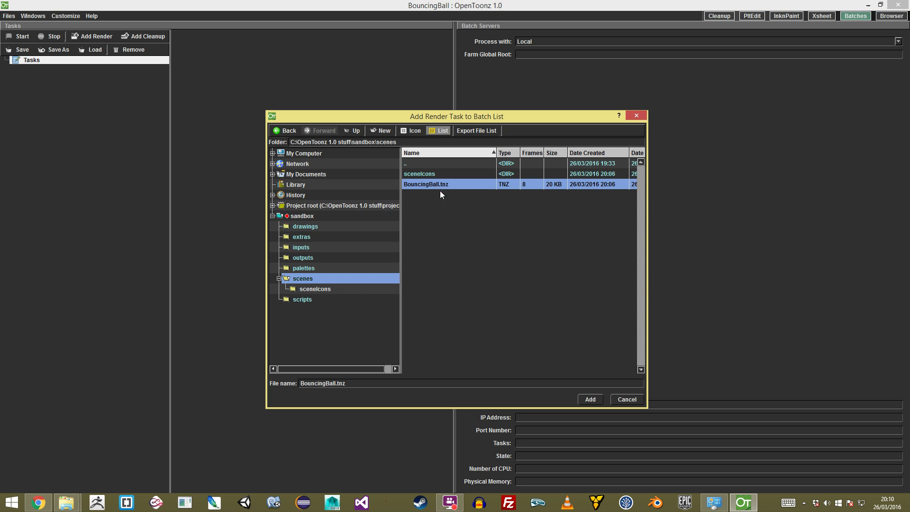
pyautogui.click(591, 398)
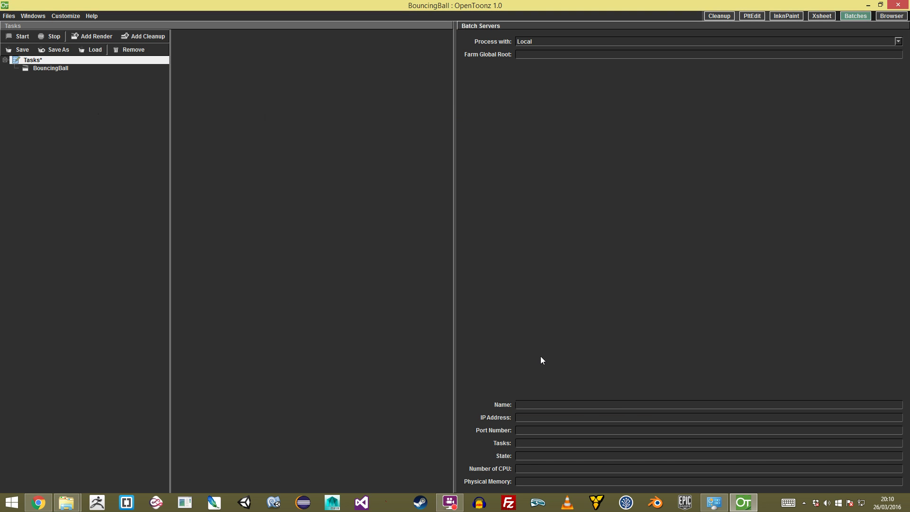
pyautogui.click(75, 70)
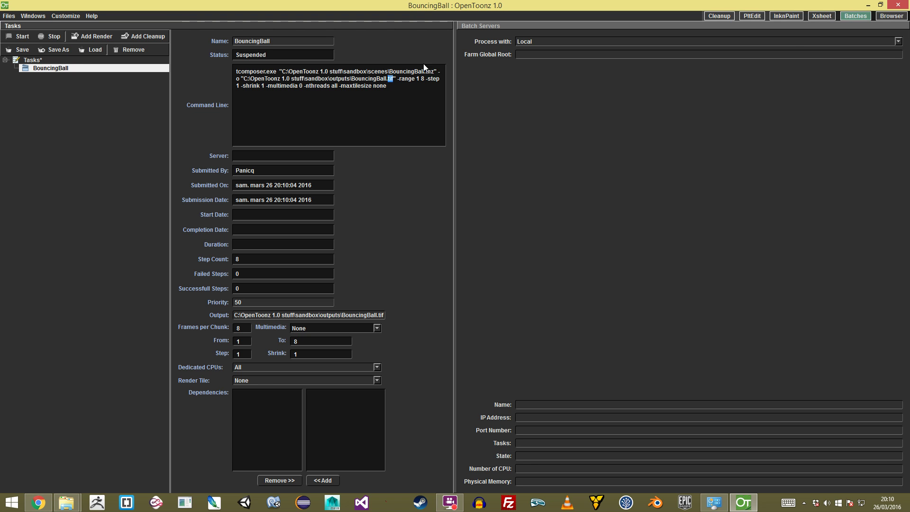
# Save the BouncingBall scene and remove its outdated render task from the batch list.
pyautogui.click(719, 16)
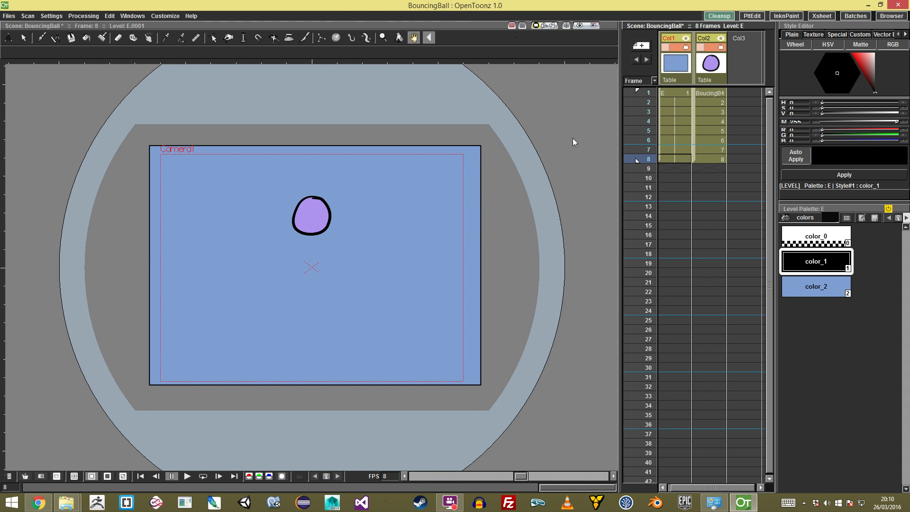
pyautogui.click(855, 15)
pyautogui.rightClick(88, 68)
pyautogui.click(110, 90)
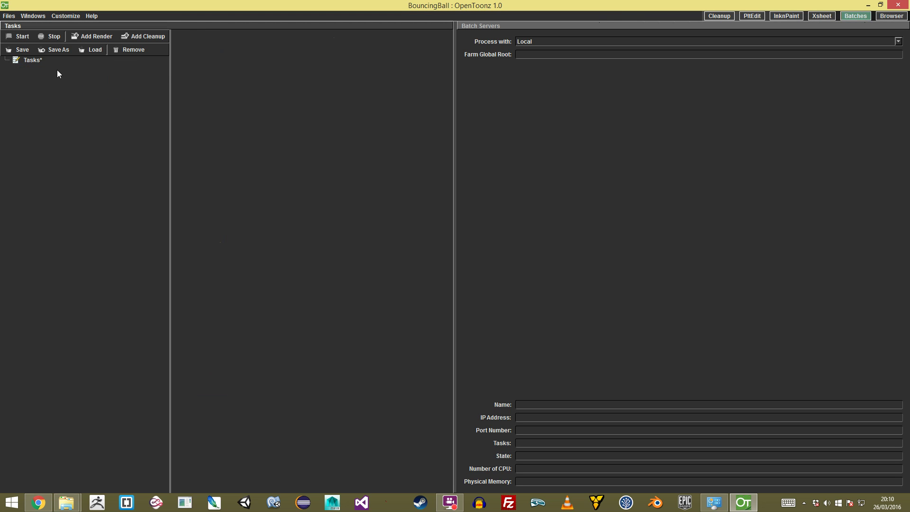
# Add the saved BouncingBall.tnz scene as a new render task and check the output extension in its command line.
pyautogui.rightClick(52, 58)
pyautogui.click(98, 89)
pyautogui.click(419, 185)
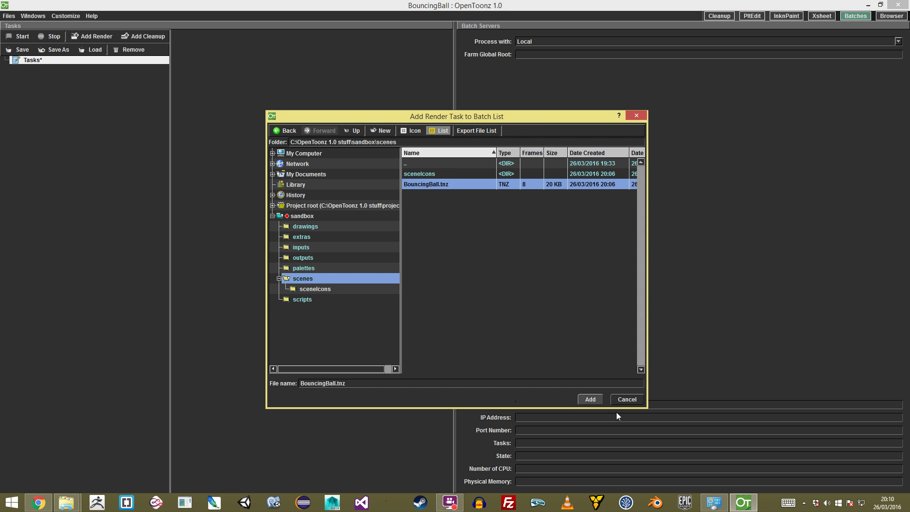
pyautogui.click(590, 399)
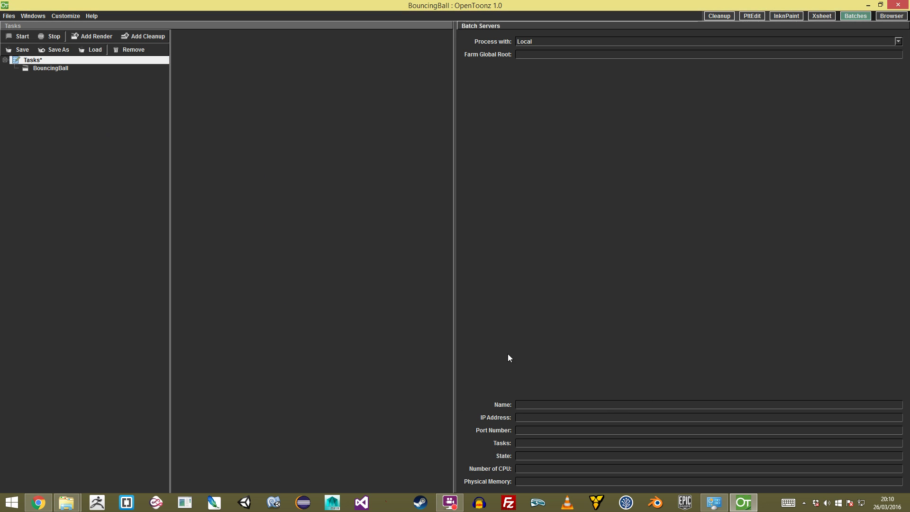
pyautogui.click(70, 69)
pyautogui.moveTo(399, 81); pyautogui.dragTo(391, 82)
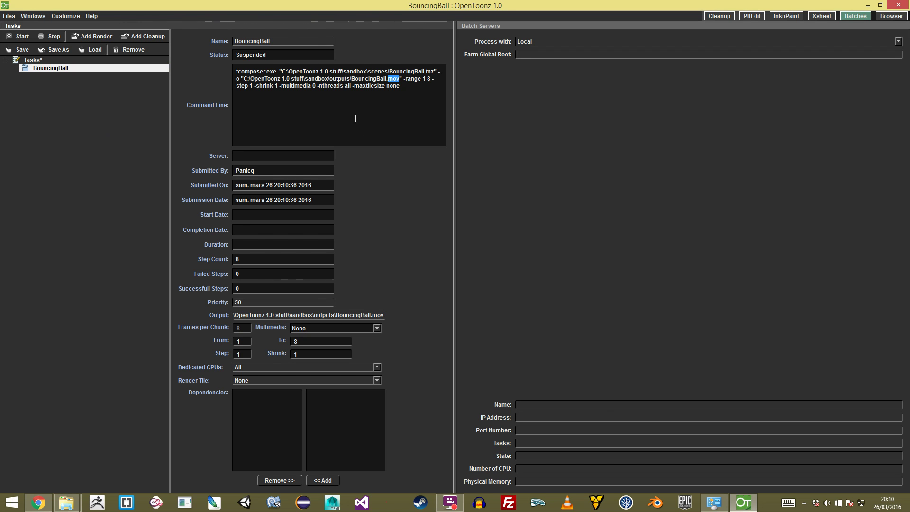
pyautogui.click(365, 86)
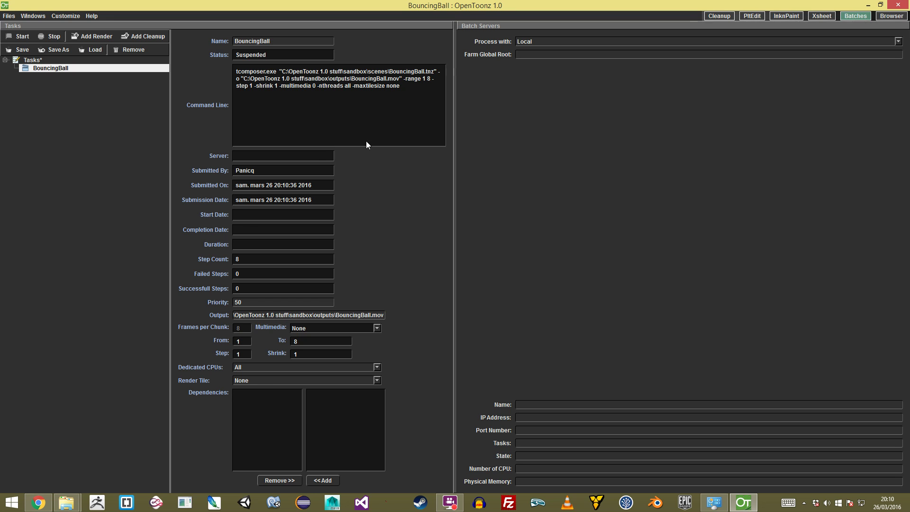
# Run the BouncingBall render task and play the rendered BouncingBall.mov from the sandbox outputs folder.
pyautogui.click(25, 36)
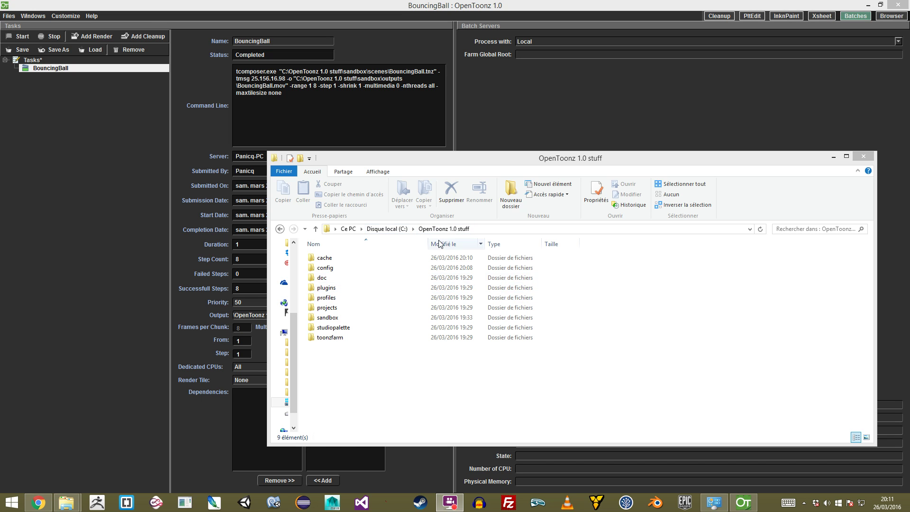
pyautogui.doubleClick(346, 320)
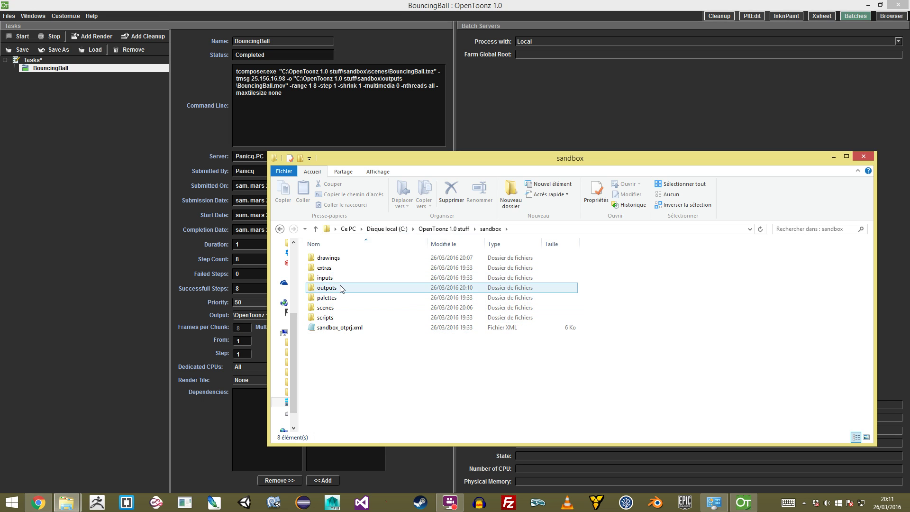
pyautogui.doubleClick(341, 288)
pyautogui.doubleClick(341, 288)
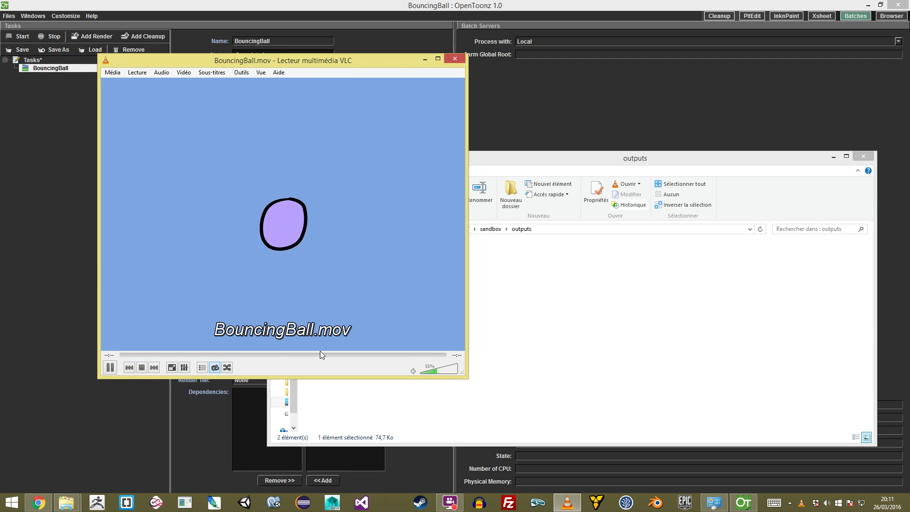
pyautogui.click(459, 59)
pyautogui.click(701, 71)
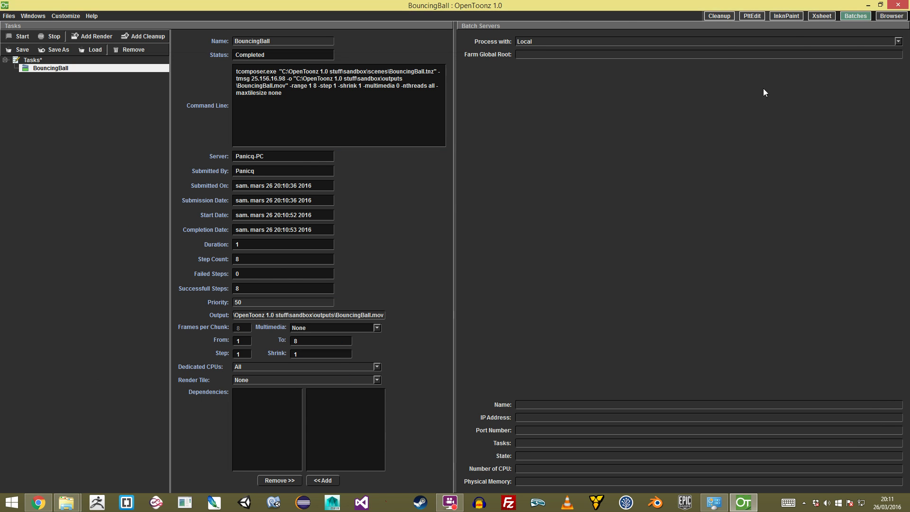
# Return to the Cleanup room, examine the mov format options in the output settings, and close the settings.
pyautogui.click(719, 16)
pyautogui.click(110, 16)
pyautogui.click(109, 16)
pyautogui.click(51, 15)
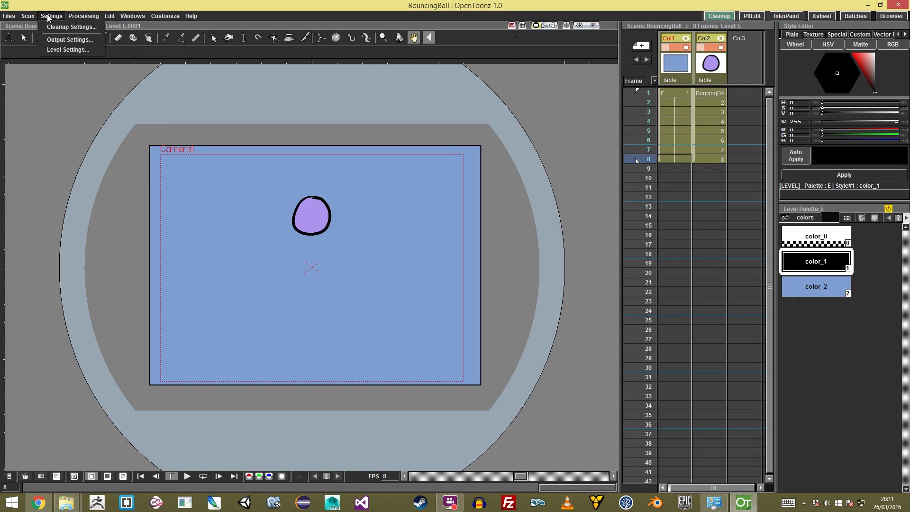
pyautogui.click(61, 37)
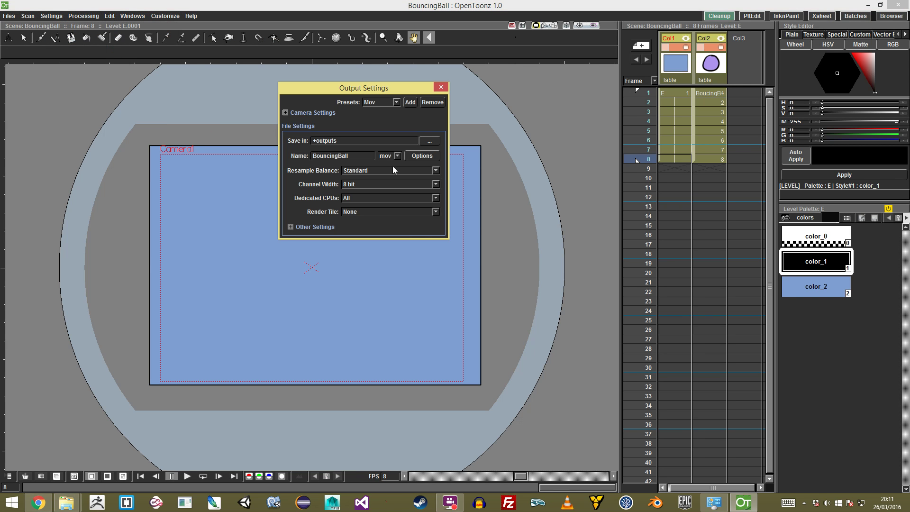
pyautogui.click(421, 154)
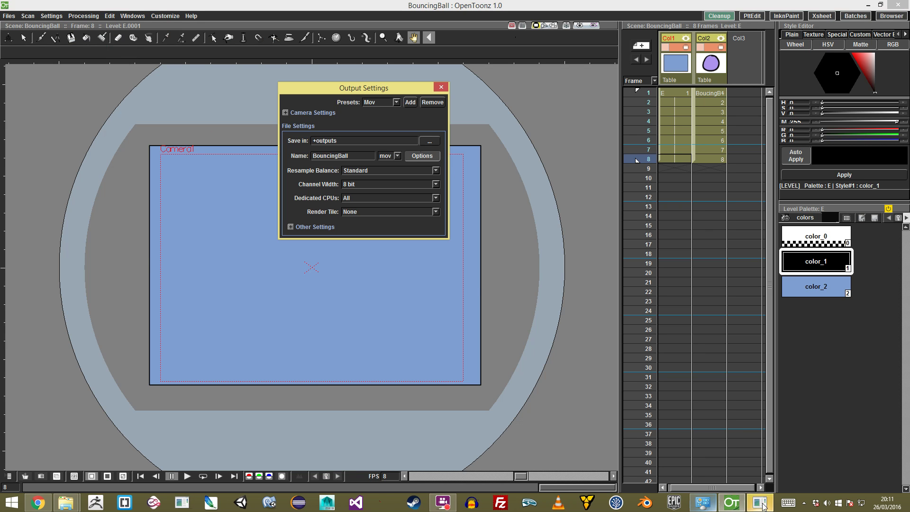
pyautogui.moveTo(397, 190); pyautogui.dragTo(390, 207)
pyautogui.click(587, 280)
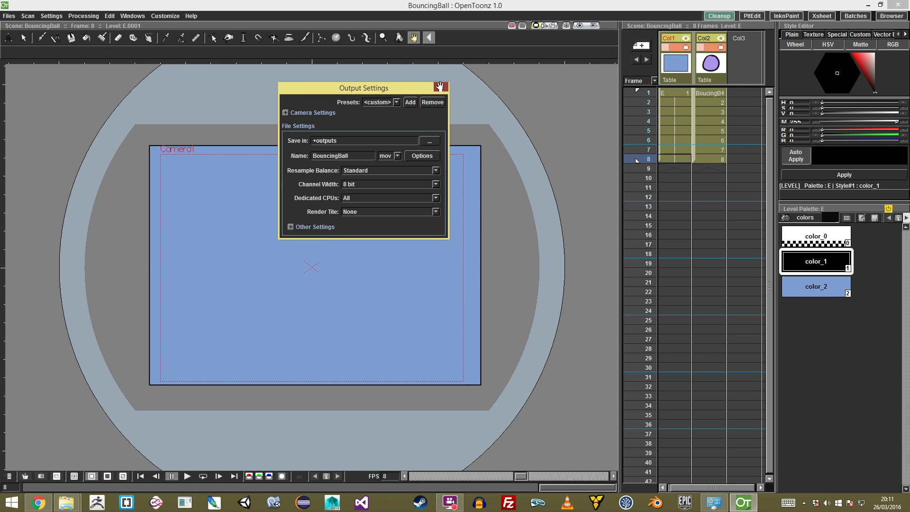
pyautogui.click(439, 85)
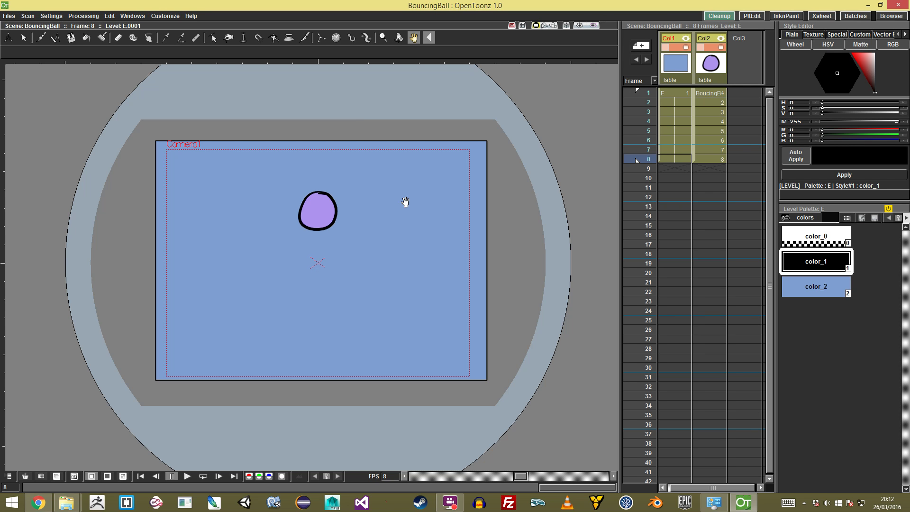
# Open the Stage Schematic window and move it over the xsheet, clear of the ball in the viewer.
pyautogui.click(133, 16)
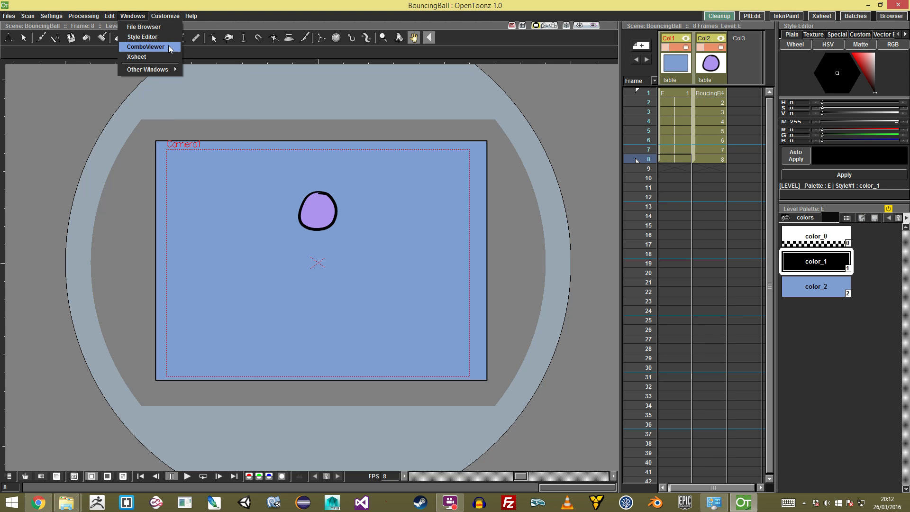
pyautogui.moveTo(174, 69)
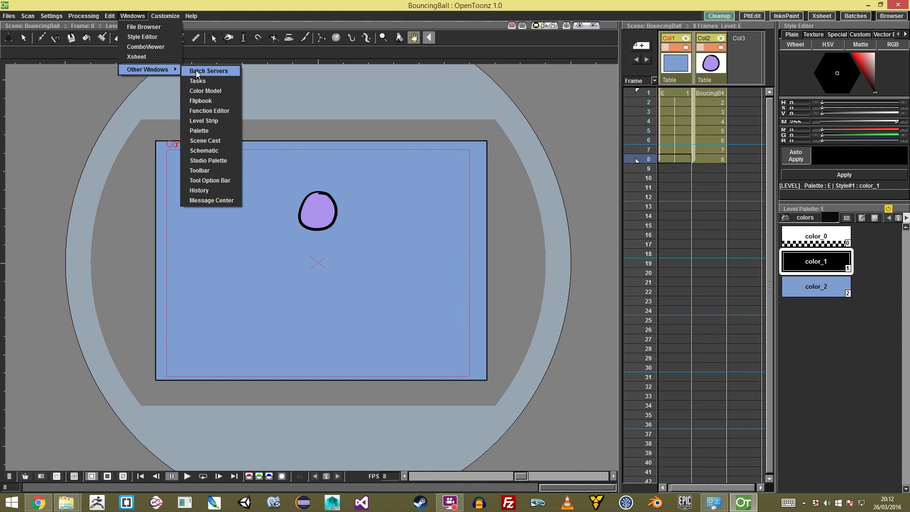
pyautogui.click(215, 150)
pyautogui.click(492, 281)
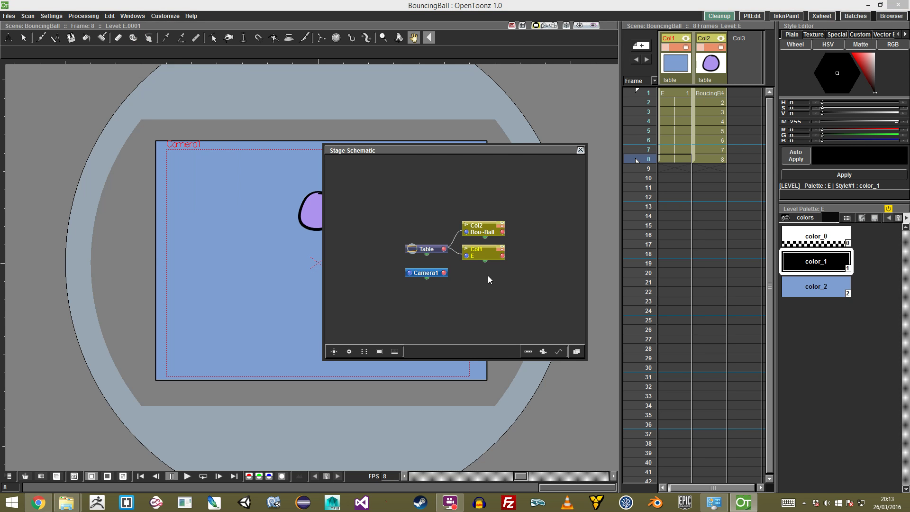
pyautogui.rightClick(481, 278)
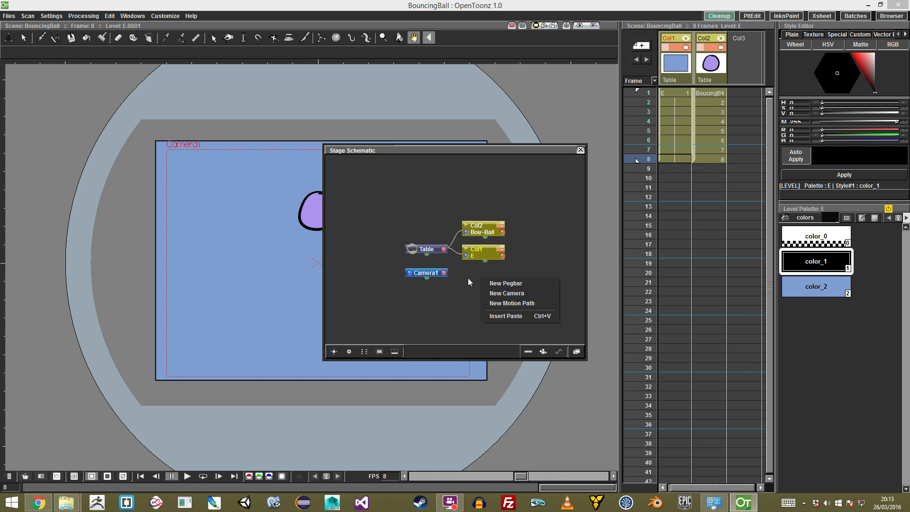
pyautogui.click(468, 279)
pyautogui.moveTo(431, 247)
pyautogui.mouseDown()
pyautogui.moveTo(423, 229)
pyautogui.moveTo(418, 248)
pyautogui.mouseUp()
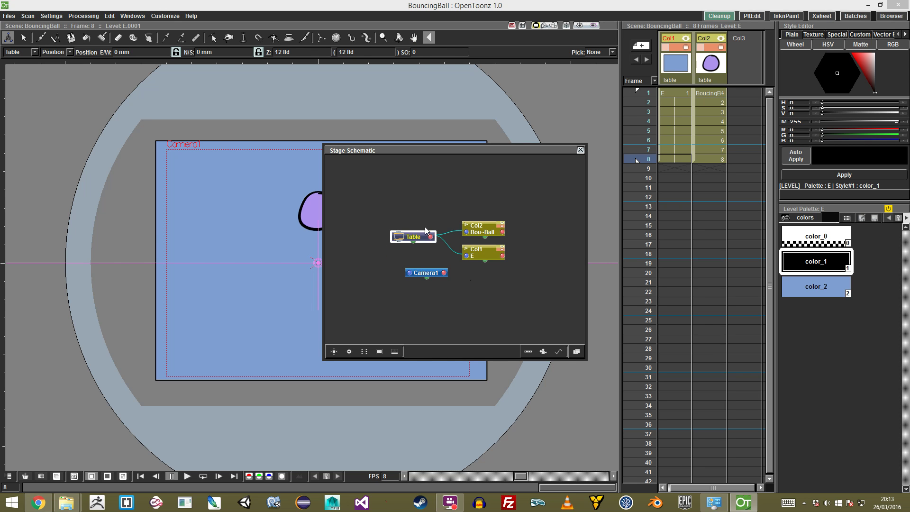
pyautogui.moveTo(444, 150); pyautogui.dragTo(624, 124)
# Rearrange the Camera1, Table, Col2 and Col1 nodes by hand in the Stage Schematic and view the Col2 node's commands.
pyautogui.moveTo(617, 246); pyautogui.dragTo(585, 249)
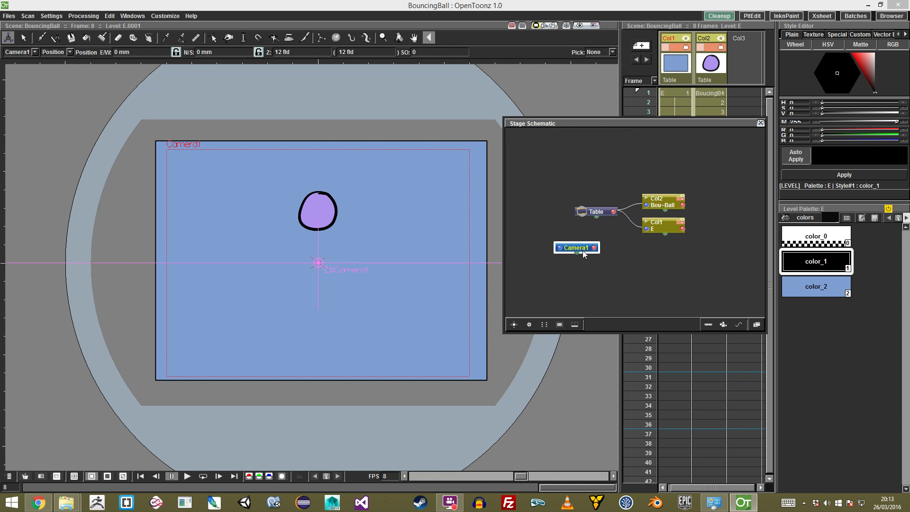
pyautogui.moveTo(597, 207)
pyautogui.mouseDown()
pyautogui.moveTo(585, 215)
pyautogui.moveTo(592, 202)
pyautogui.mouseUp()
pyautogui.moveTo(662, 204); pyautogui.dragTo(660, 181)
pyautogui.moveTo(665, 228)
pyautogui.mouseDown()
pyautogui.moveTo(661, 217)
pyautogui.moveTo(670, 260)
pyautogui.moveTo(667, 218)
pyautogui.mouseUp()
pyautogui.moveTo(681, 184); pyautogui.dragTo(687, 184)
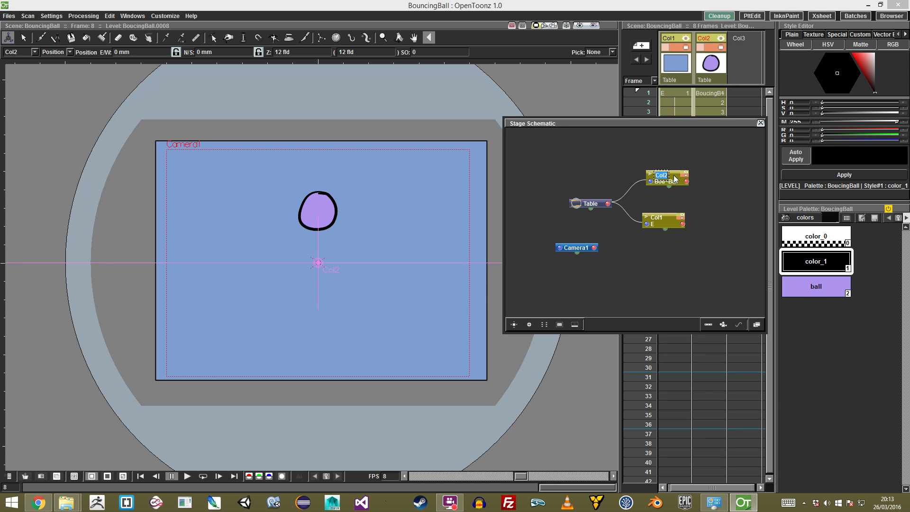
pyautogui.rightClick(676, 179)
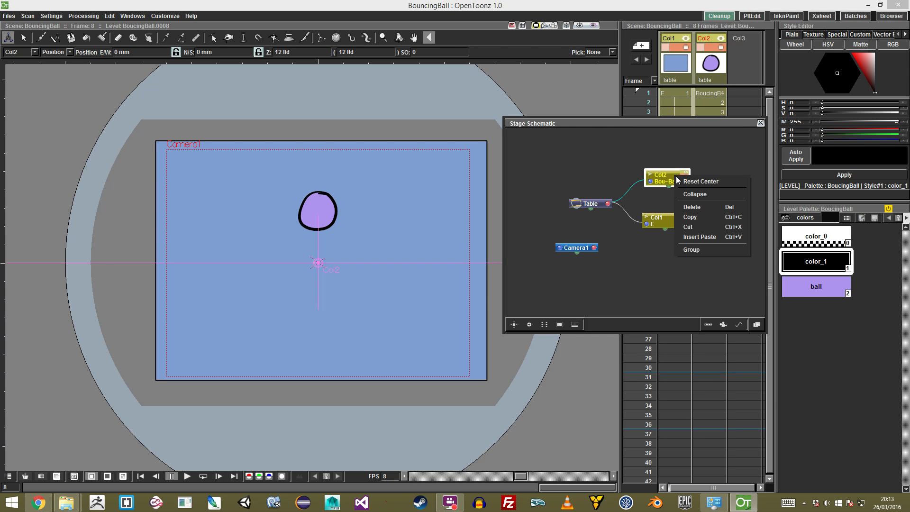
pyautogui.click(669, 186)
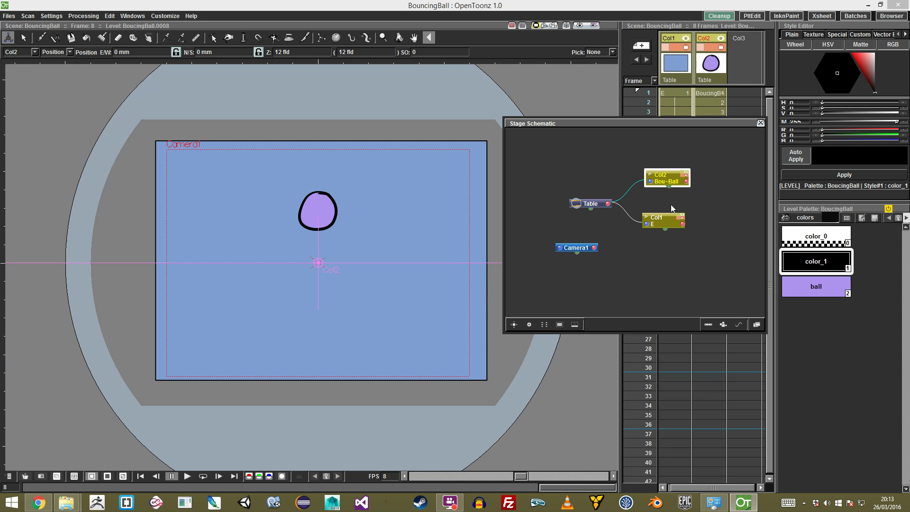
# Reorder the Stage Schematic nodes automatically and focus the schematic on the current Col2 node.
pyautogui.click(544, 324)
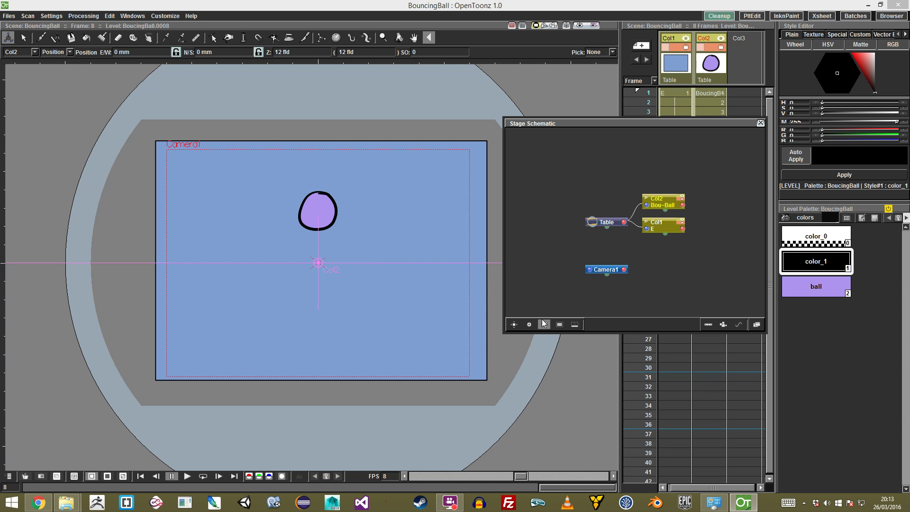
pyautogui.click(529, 324)
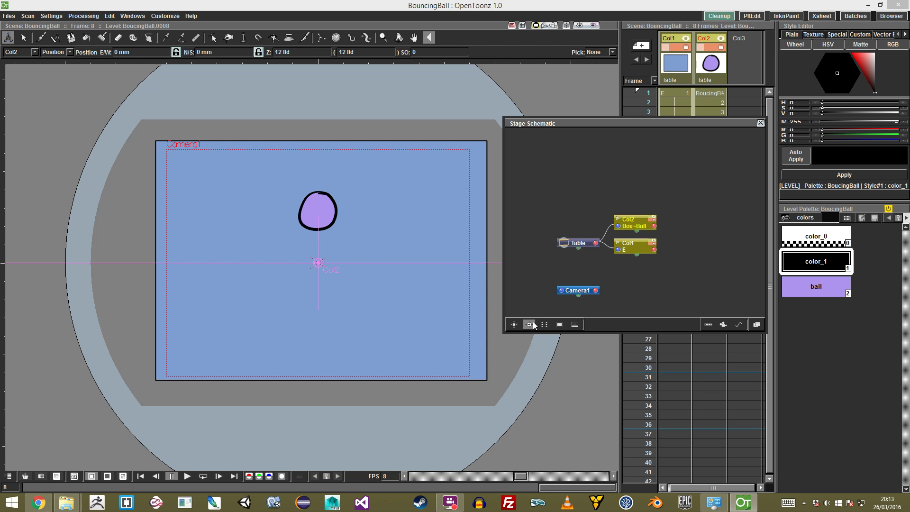
pyautogui.click(574, 324)
pyautogui.click(569, 325)
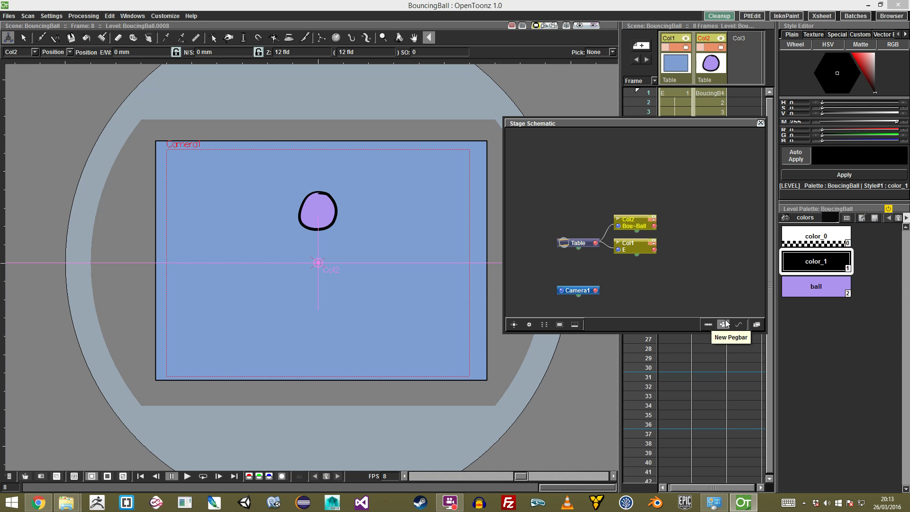
# Toggle between the stage and FX schematics, ending on the FX Schematic.
pyautogui.click(756, 326)
pyautogui.click(755, 327)
pyautogui.click(756, 325)
pyautogui.click(756, 325)
pyautogui.click(756, 325)
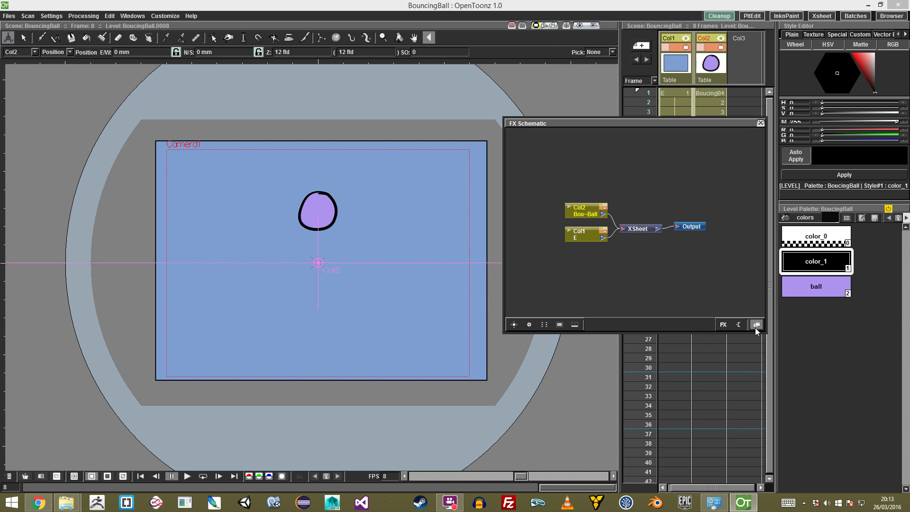
# View the effect categories and Blur effects that can be inserted on the Col2 ball node in the FX Schematic.
pyautogui.scroll(2, 624, 240)
pyautogui.click(573, 201)
pyautogui.rightClick(573, 201)
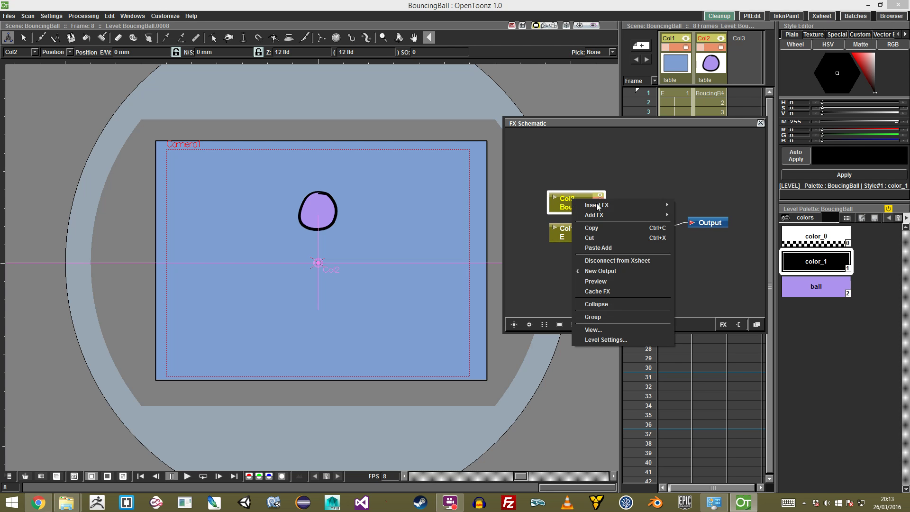
pyautogui.moveTo(610, 206)
pyautogui.moveTo(714, 218)
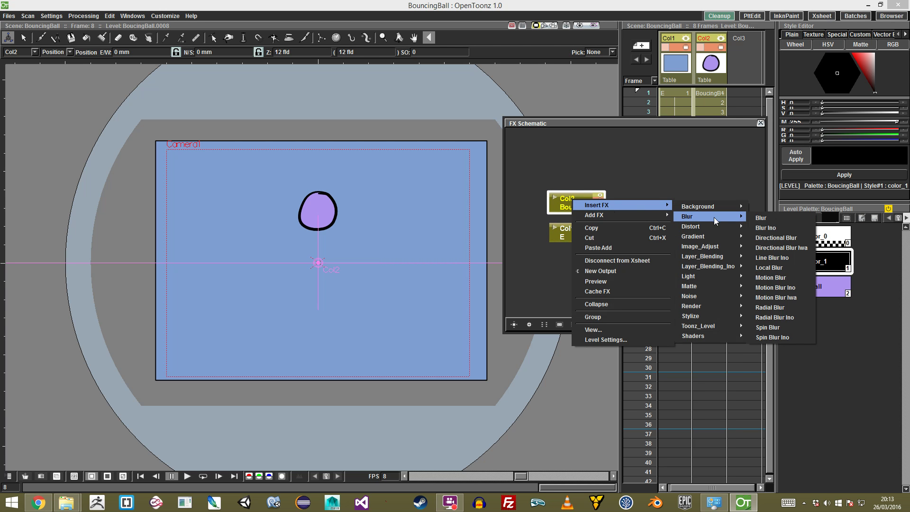
pyautogui.click(668, 191)
# Move the Col2 ball node higher in the schematic and add a Diamond Gradient effect from it.
pyautogui.moveTo(576, 203); pyautogui.dragTo(578, 162)
pyautogui.rightClick(578, 162)
pyautogui.moveTo(636, 178)
pyautogui.moveTo(723, 198)
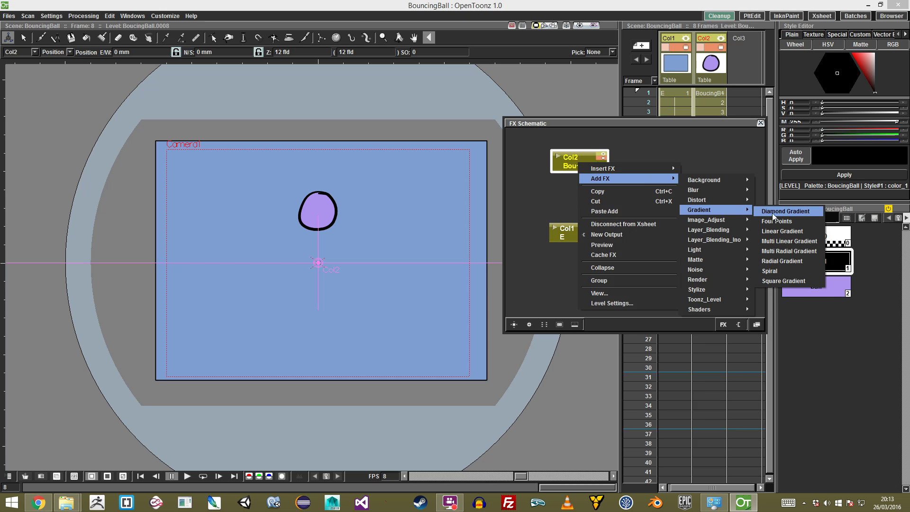
pyautogui.click(784, 215)
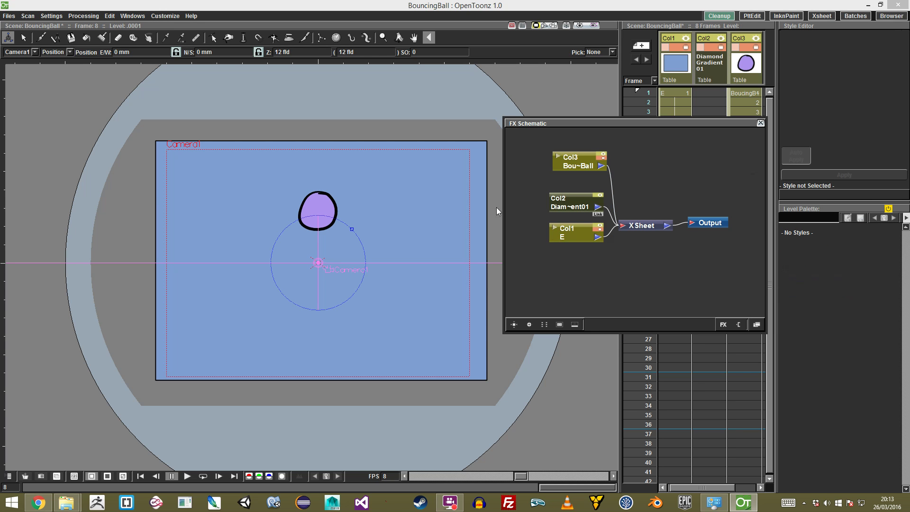
# Enlarge the diamond gradient in the viewer to about 95 mm and place its node above the ball node.
pyautogui.moveTo(356, 227); pyautogui.dragTo(385, 196)
pyautogui.moveTo(564, 209); pyautogui.dragTo(571, 164)
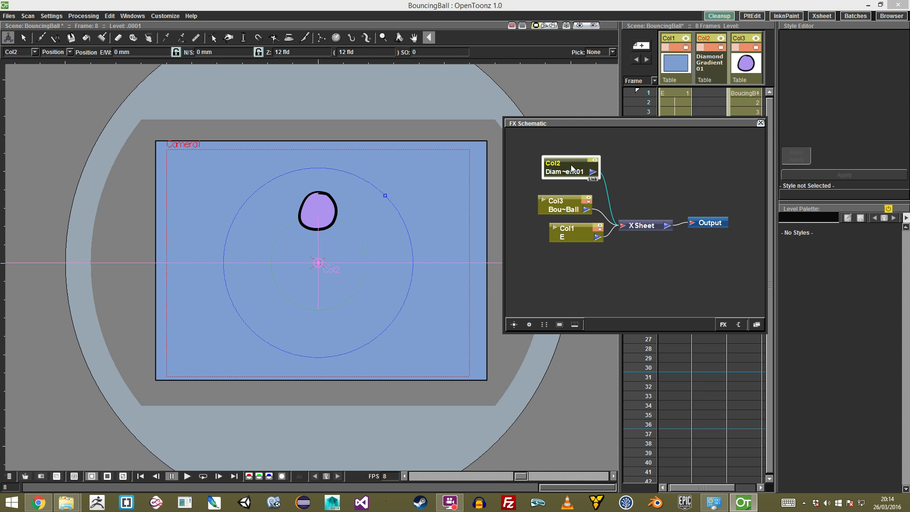
# View the Diamond Gradient's settings, close them and delete the gradient node.
pyautogui.doubleClick(572, 169)
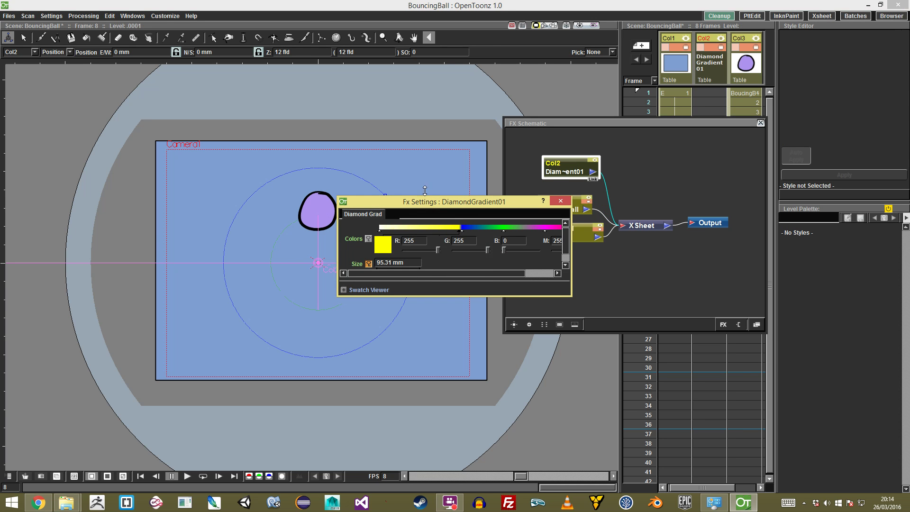
pyautogui.moveTo(434, 202); pyautogui.dragTo(436, 203)
pyautogui.click(562, 201)
pyautogui.press('Delete')
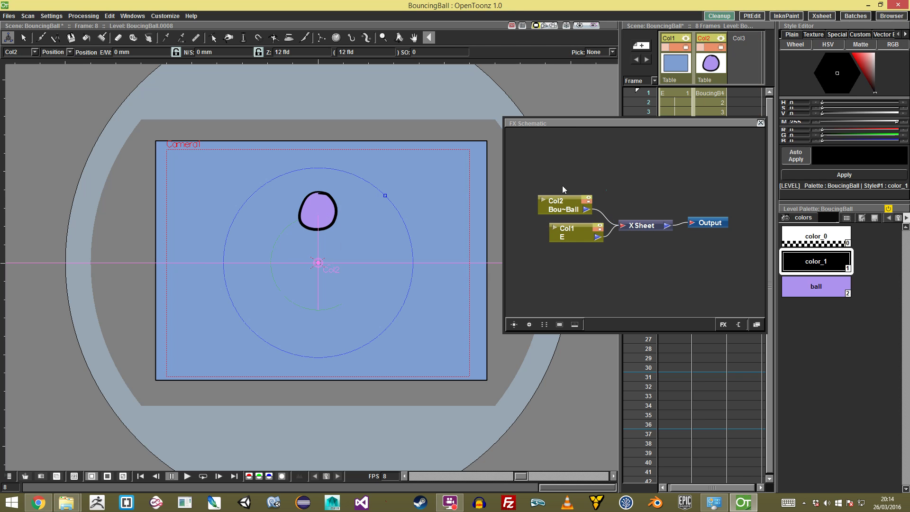
# View the effect categories offered in an empty schematic area and nudge the Col2 ball slightly to the right in the viewer.
pyautogui.rightClick(578, 173)
pyautogui.moveTo(605, 176)
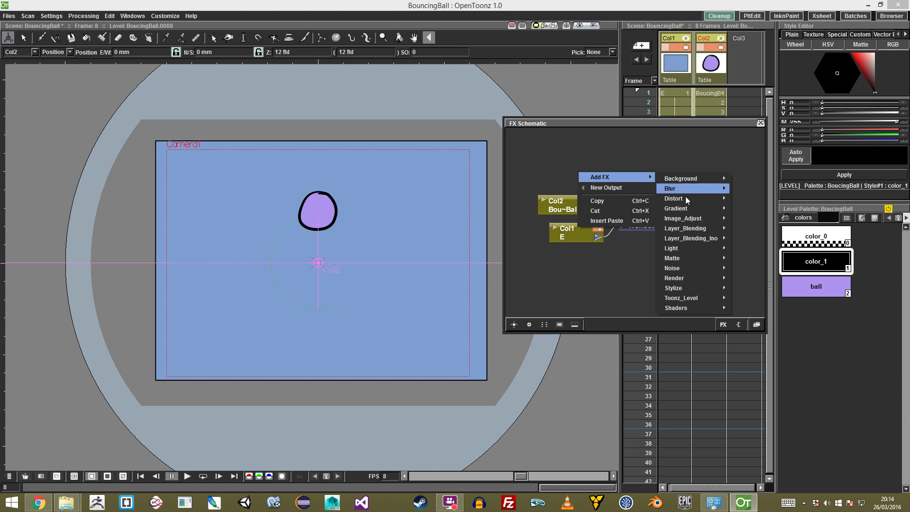
pyautogui.moveTo(686, 199)
pyautogui.click(501, 186)
pyautogui.moveTo(502, 186); pyautogui.dragTo(507, 187)
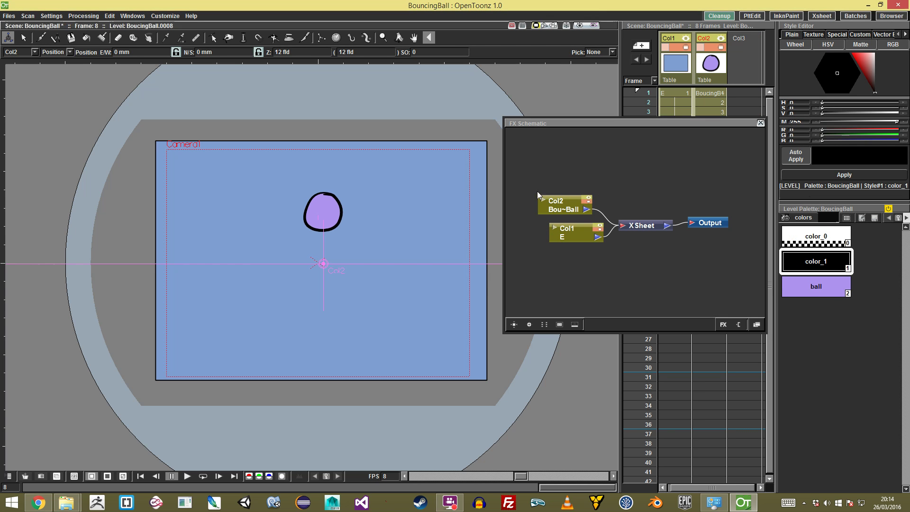
# Rearrange the Col2, Col1, XSheet and Output nodes by hand, leaving more room between XSheet and Output.
pyautogui.moveTo(567, 199); pyautogui.dragTo(576, 183)
pyautogui.moveTo(699, 218); pyautogui.dragTo(720, 217)
pyautogui.moveTo(644, 226); pyautogui.dragTo(654, 222)
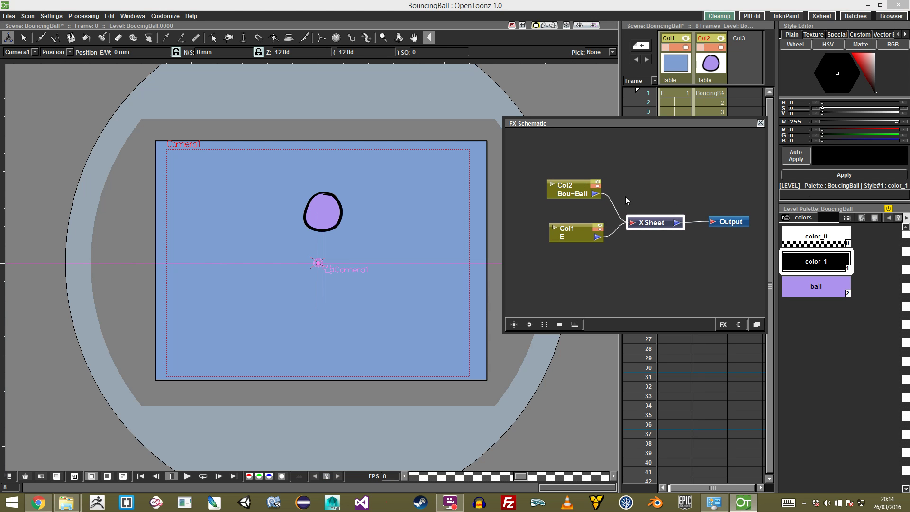
pyautogui.moveTo(545, 173); pyautogui.dragTo(600, 259)
pyautogui.moveTo(580, 235); pyautogui.dragTo(562, 256)
pyautogui.moveTo(651, 223); pyautogui.dragTo(633, 216)
# Add a Blur effect node to the FX Schematic and connect it between the XSheet and Output nodes.
pyautogui.click(653, 177)
pyautogui.rightClick(653, 178)
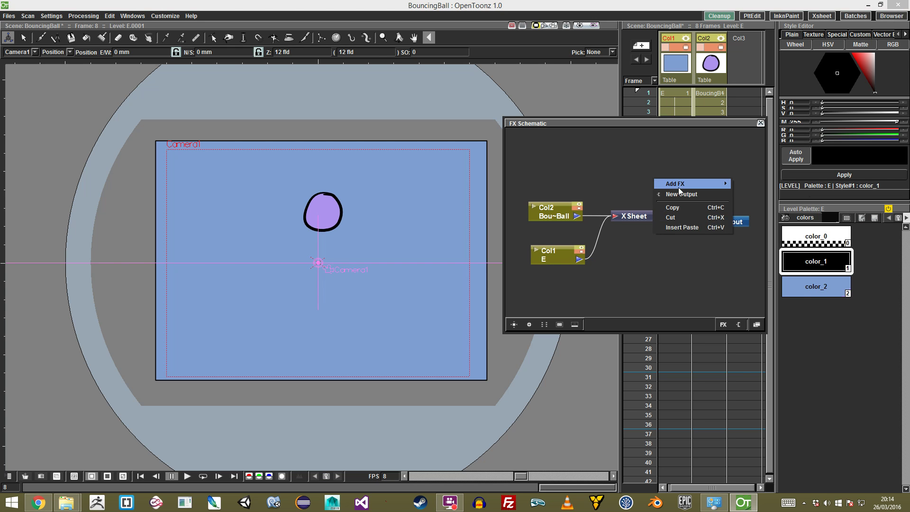
pyautogui.moveTo(679, 187)
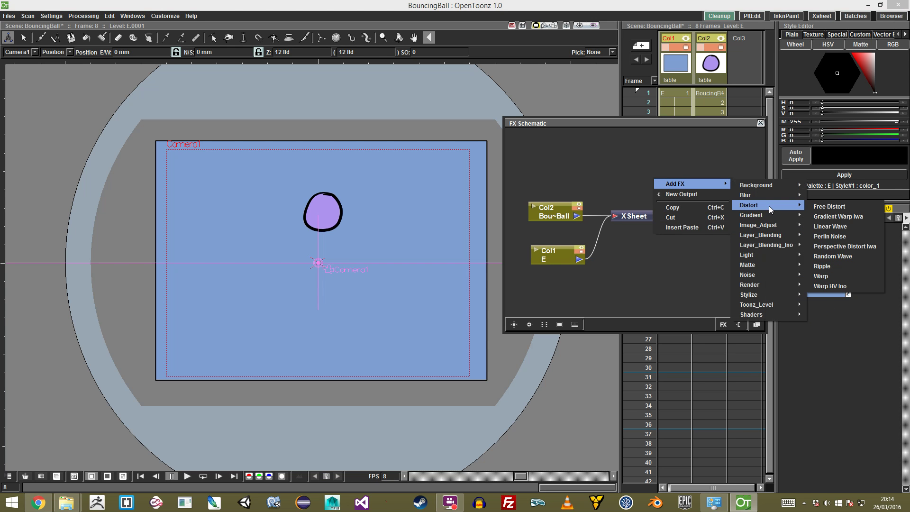
pyautogui.moveTo(765, 194)
pyautogui.click(827, 197)
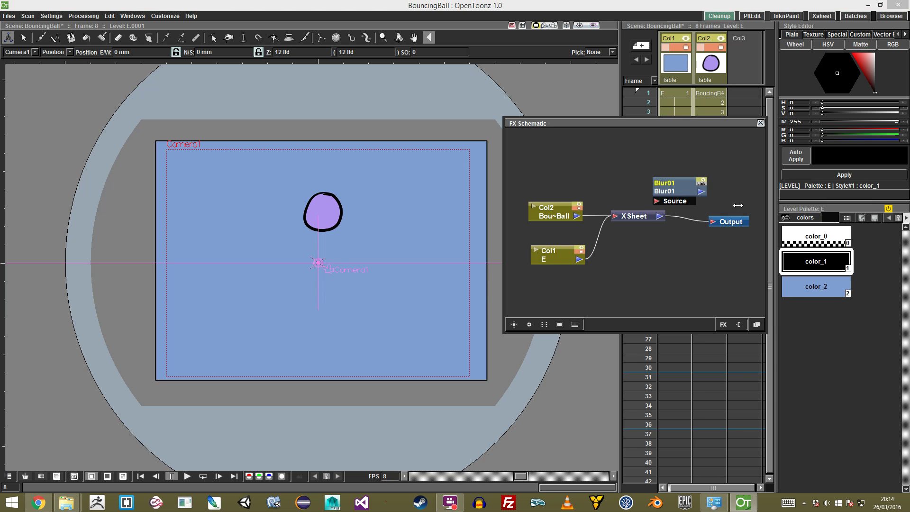
pyautogui.moveTo(684, 192); pyautogui.dragTo(714, 223)
pyautogui.moveTo(661, 216)
pyautogui.mouseDown()
pyautogui.moveTo(640, 259)
pyautogui.moveTo(671, 227)
pyautogui.moveTo(675, 199)
pyautogui.mouseUp()
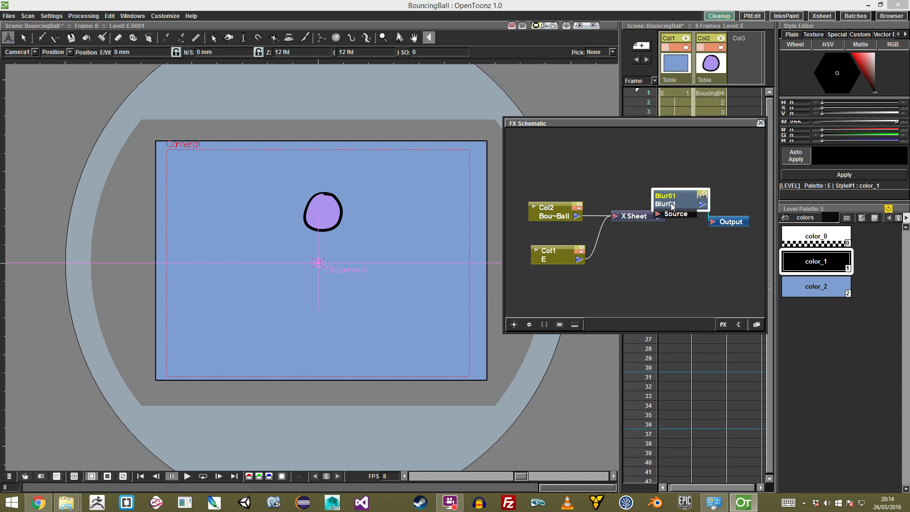
# Set the Blur value to 11.592 mm and shift Camera1 to 12.38 mm E/W and 5.24 mm N/S.
pyautogui.doubleClick(671, 203)
pyautogui.click(368, 231)
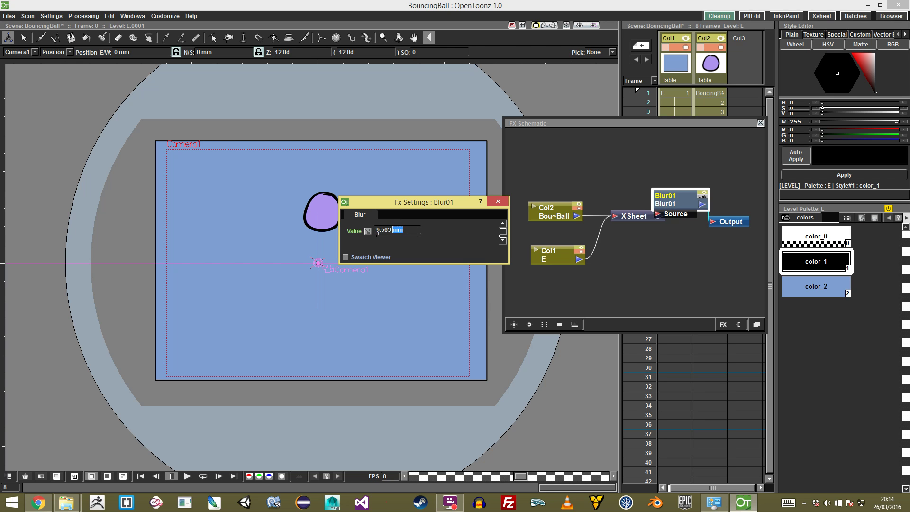
pyautogui.moveTo(412, 234); pyautogui.dragTo(806, 239)
pyautogui.moveTo(263, 309); pyautogui.dragTo(284, 256)
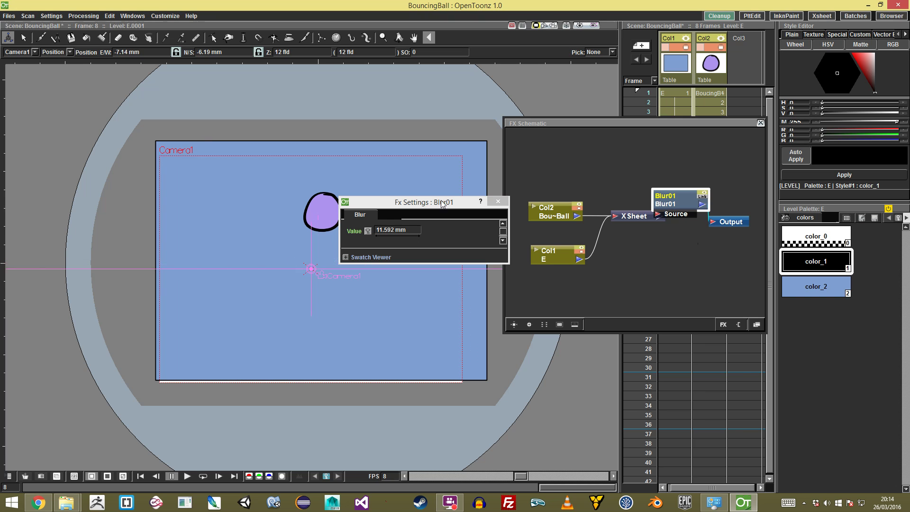
pyautogui.click(496, 202)
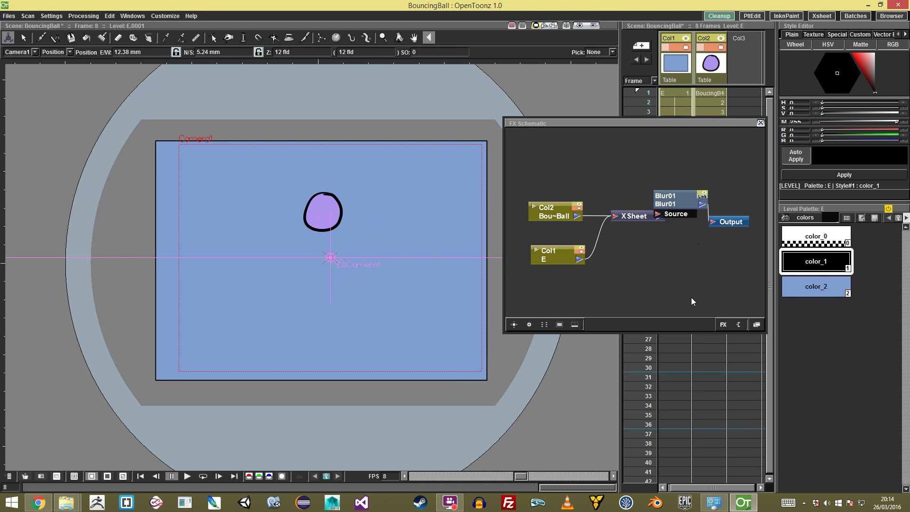
# View the FX Browser's effect folders, close it and delete the Blur node from the schematic.
pyautogui.click(726, 325)
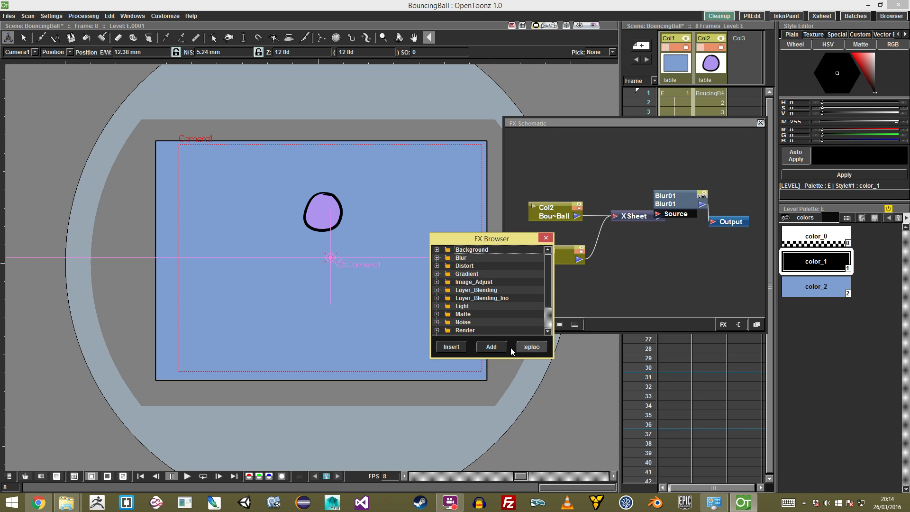
pyautogui.click(546, 237)
pyautogui.click(690, 195)
pyautogui.press('Delete')
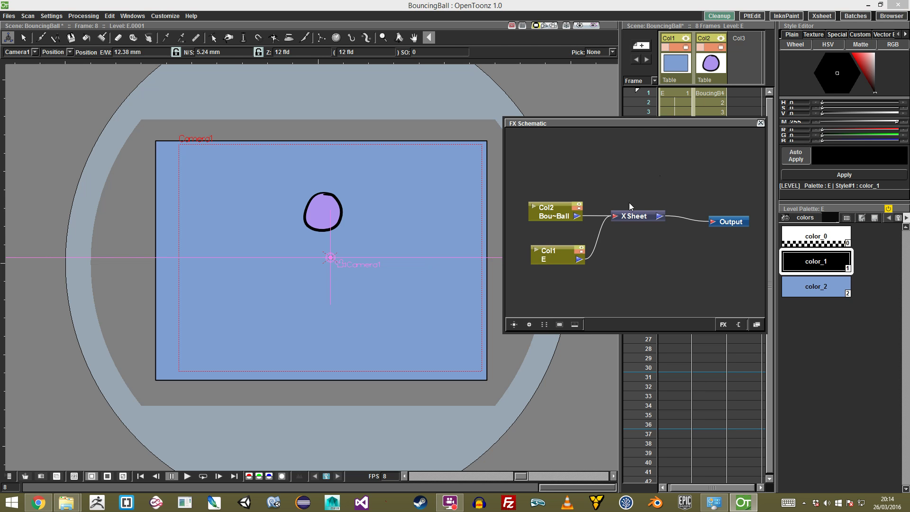
# Close the FX Schematic window.
pyautogui.rightClick(652, 198)
pyautogui.click(768, 105)
pyautogui.click(760, 123)
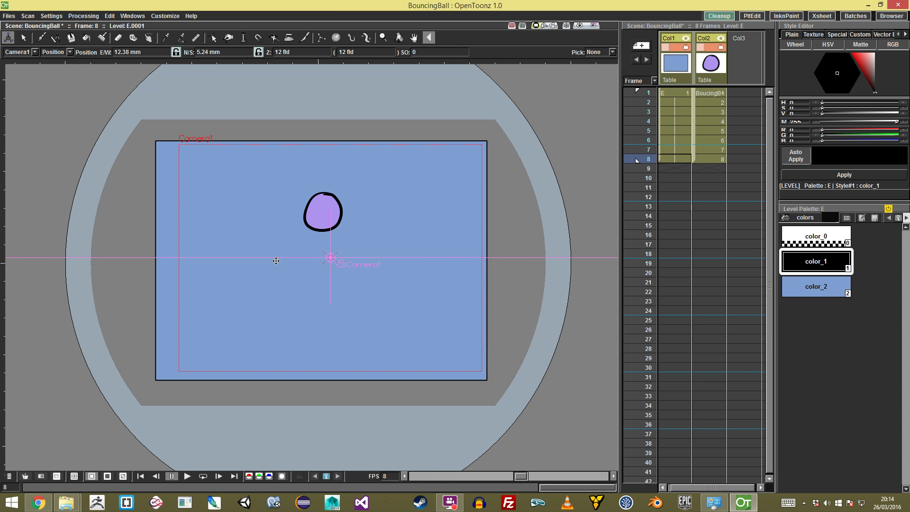
# Activate the Skeleton tool and switch from it to the Plastic tool.
pyautogui.click(321, 38)
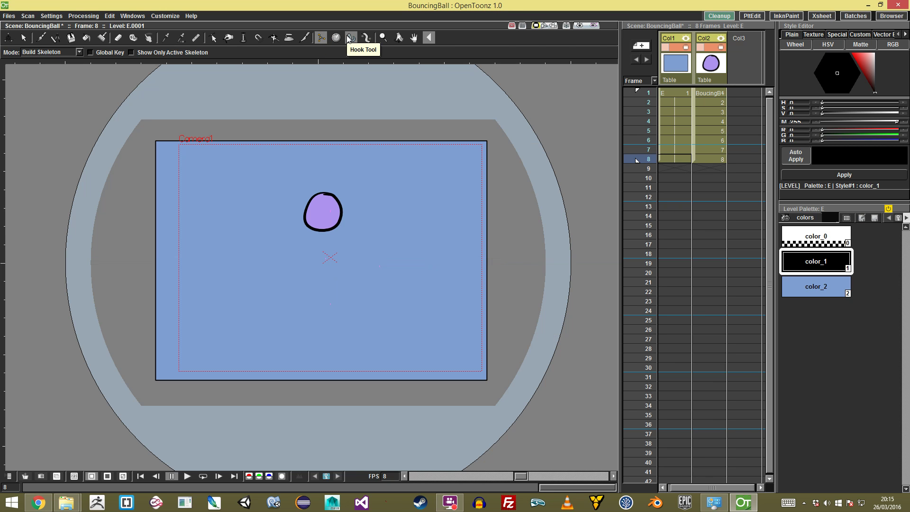
pyautogui.click(366, 38)
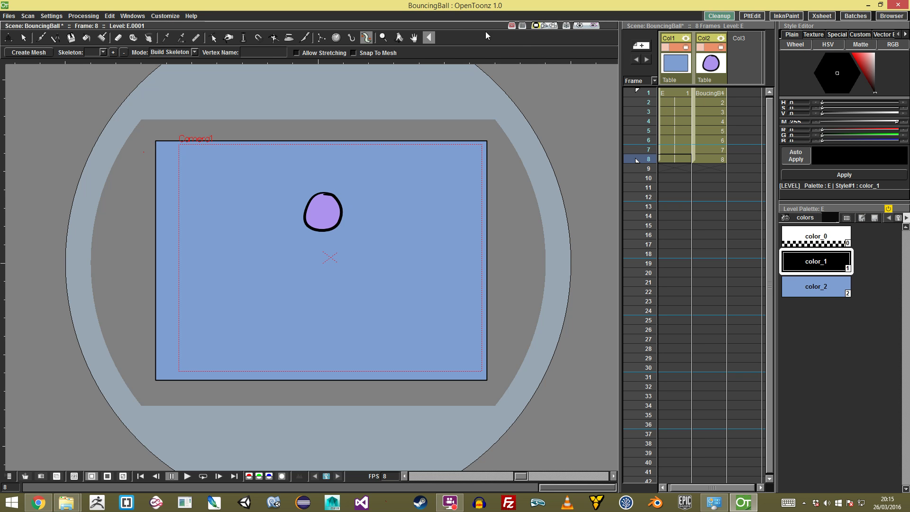
# Switch the viewer to the 3D view and try the Plastic tool in it, dismissing the warnings.
pyautogui.click(543, 26)
pyautogui.scroll(5, 280, 291)
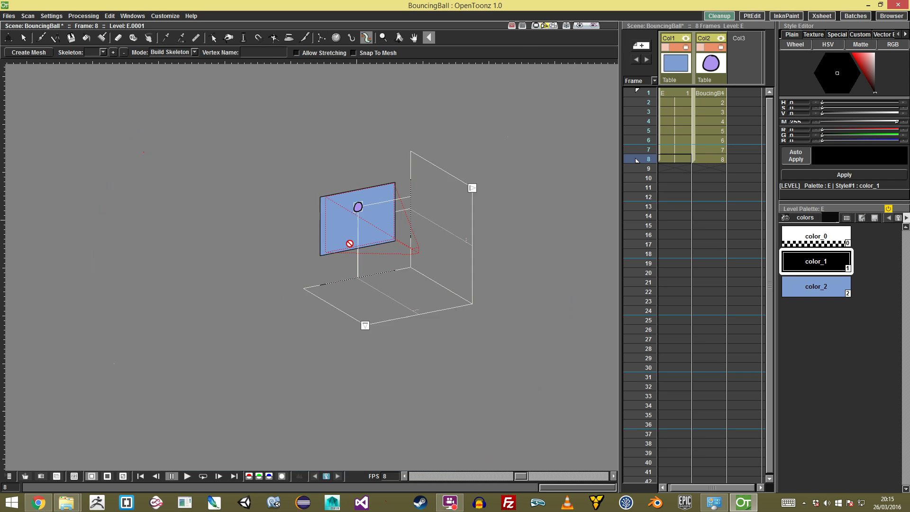
pyautogui.click(440, 248)
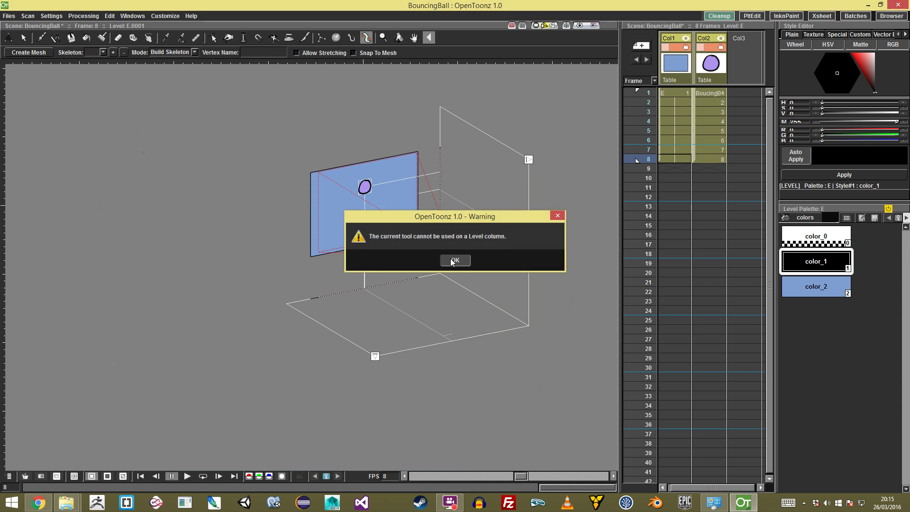
pyautogui.click(454, 258)
pyautogui.rightClick(445, 332)
pyautogui.click(397, 334)
pyautogui.click(388, 334)
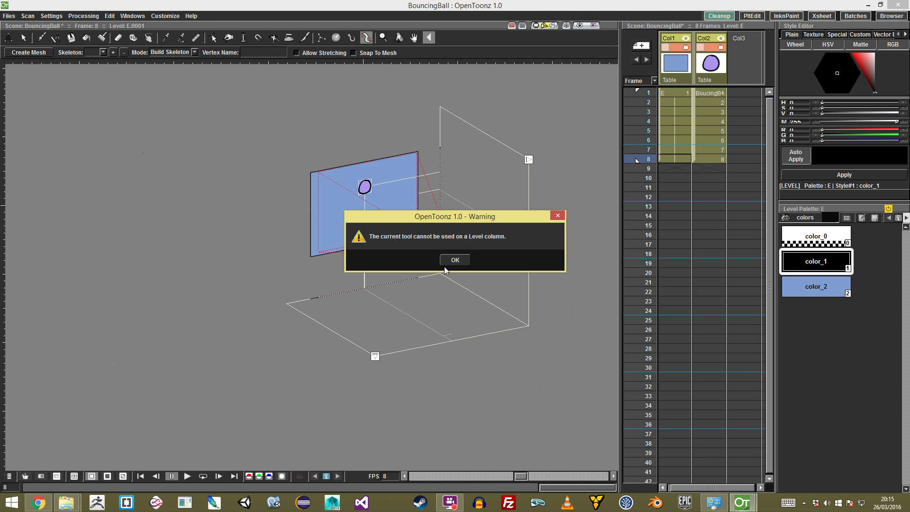
pyautogui.click(455, 258)
# Select the Col2 bouncing ball column and examine the ball, background and camera in the 3D view.
pyautogui.click(699, 61)
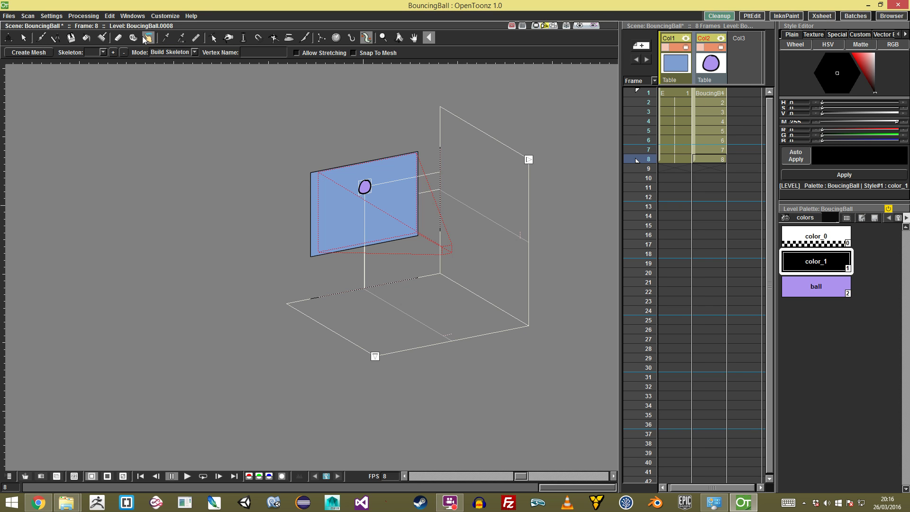
pyautogui.moveTo(286, 161); pyautogui.dragTo(290, 213)
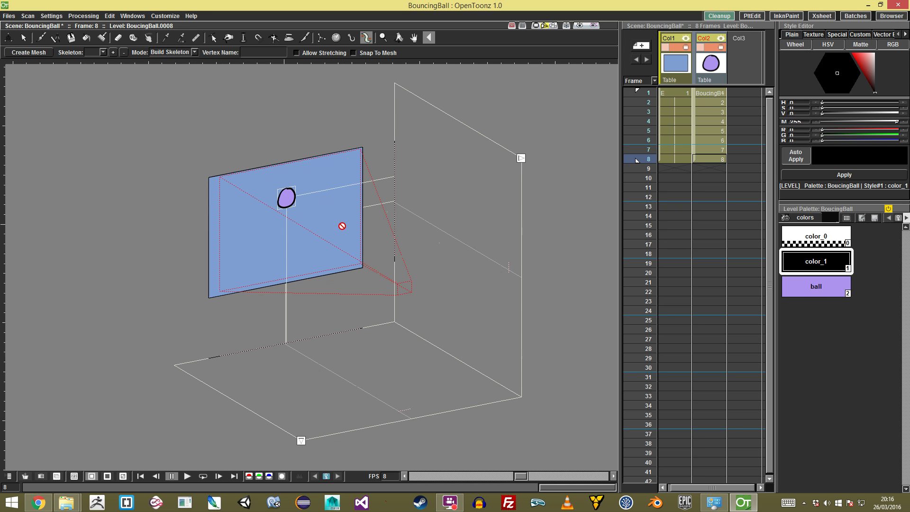
pyautogui.moveTo(371, 237); pyautogui.dragTo(434, 213)
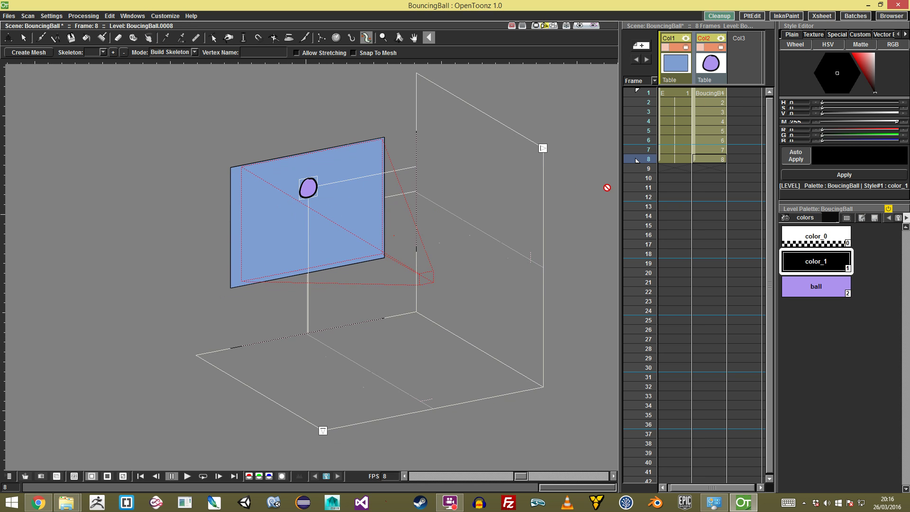